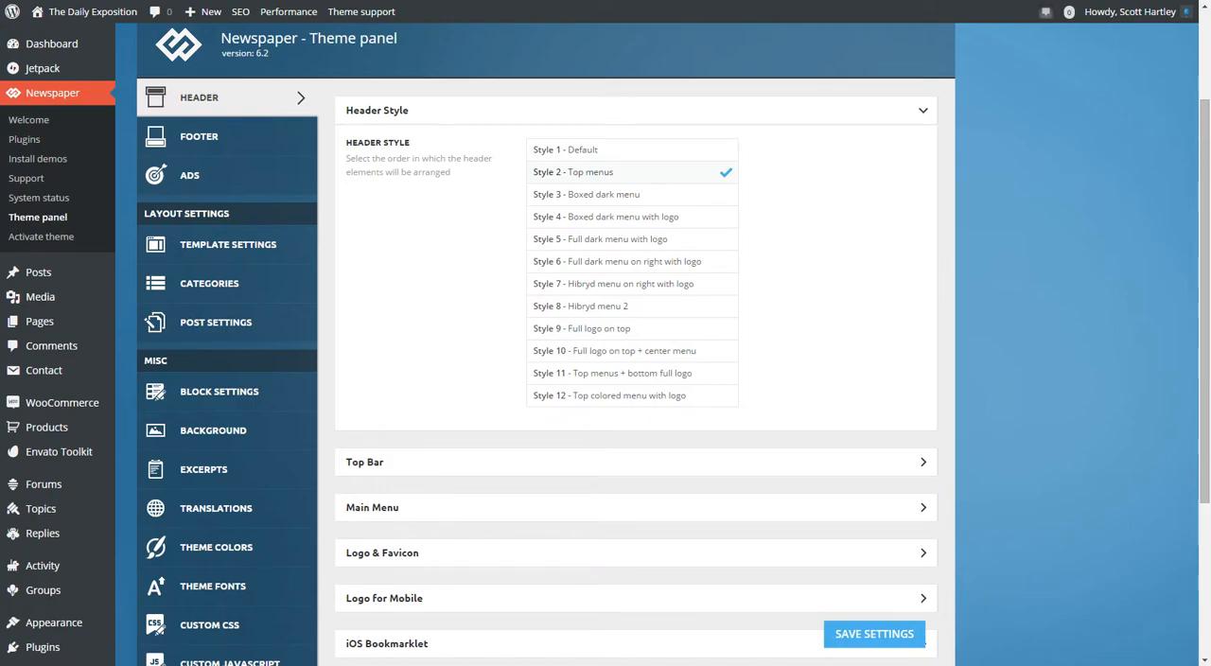
Open the header's Top Bar settings and examine the enable switch, layout, top menu, social icon, sign-in and date options.
{"action": "scroll", "coordinate": [635, 341], "scroll_direction": "down", "scroll_amount": 3}
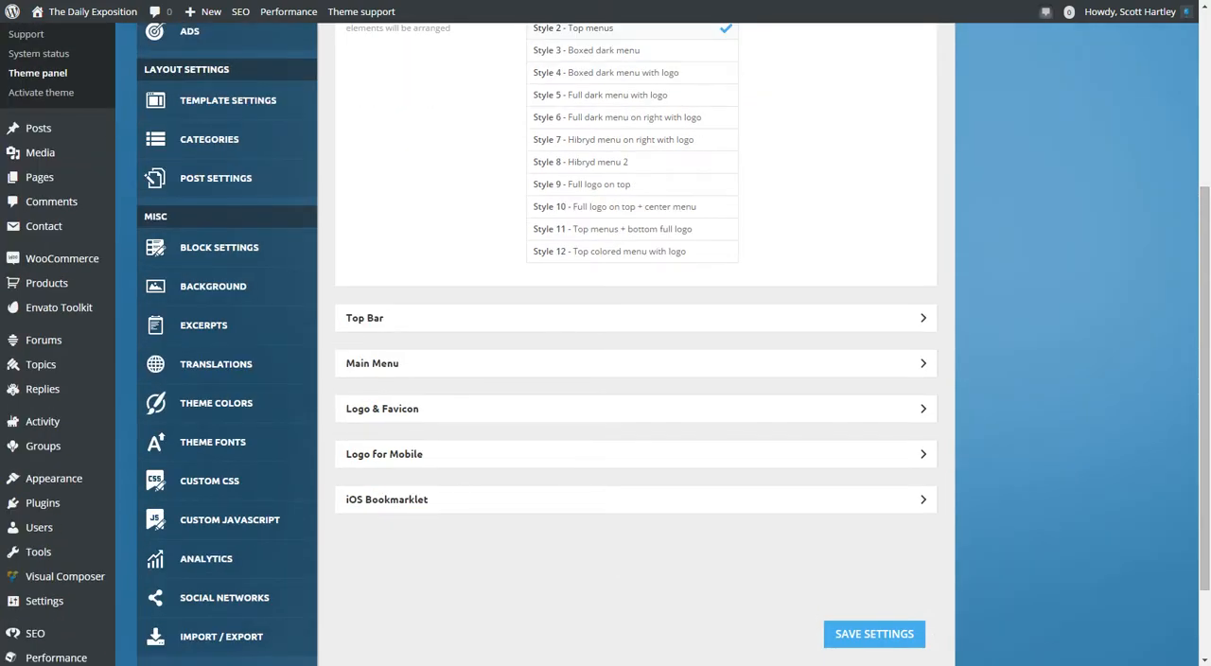
{"action": "left_click", "coordinate": [636, 318]}
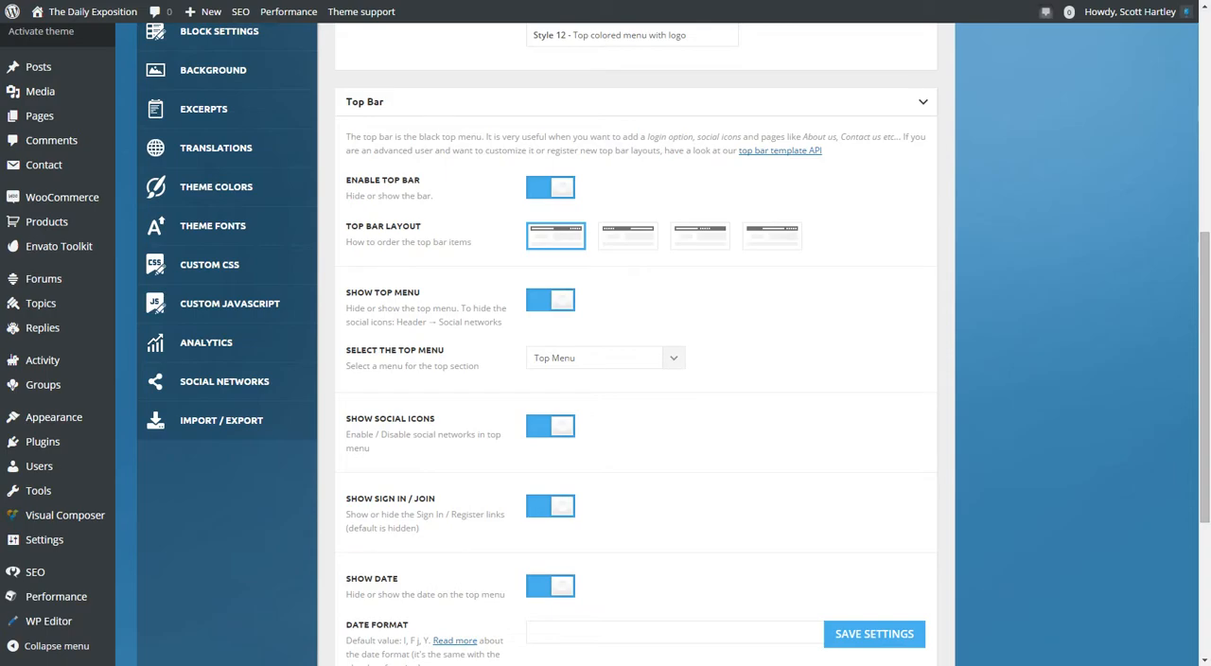
{"action": "scroll", "coordinate": [636, 331], "scroll_direction": "up", "scroll_amount": 7}
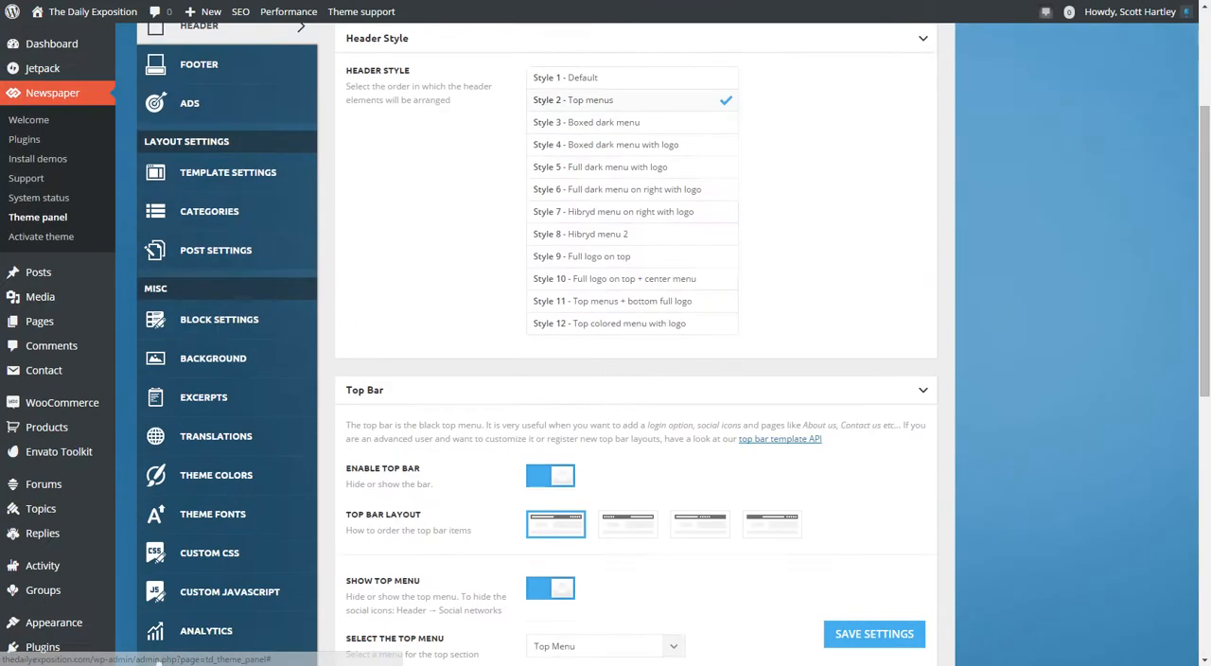
{"action": "scroll", "coordinate": [635, 331], "scroll_direction": "down", "scroll_amount": 6}
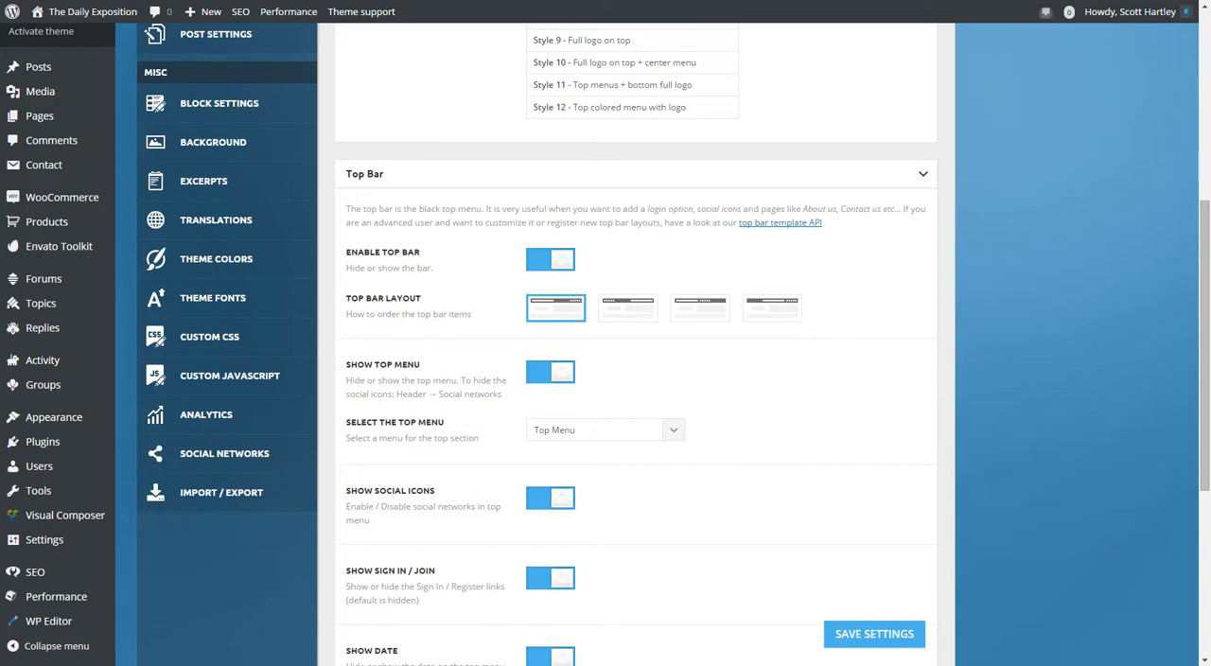
{"action": "left_click", "coordinate": [551, 259]}
{"action": "left_click", "coordinate": [551, 259]}
{"action": "scroll", "coordinate": [550, 260], "scroll_direction": "down", "scroll_amount": 3}
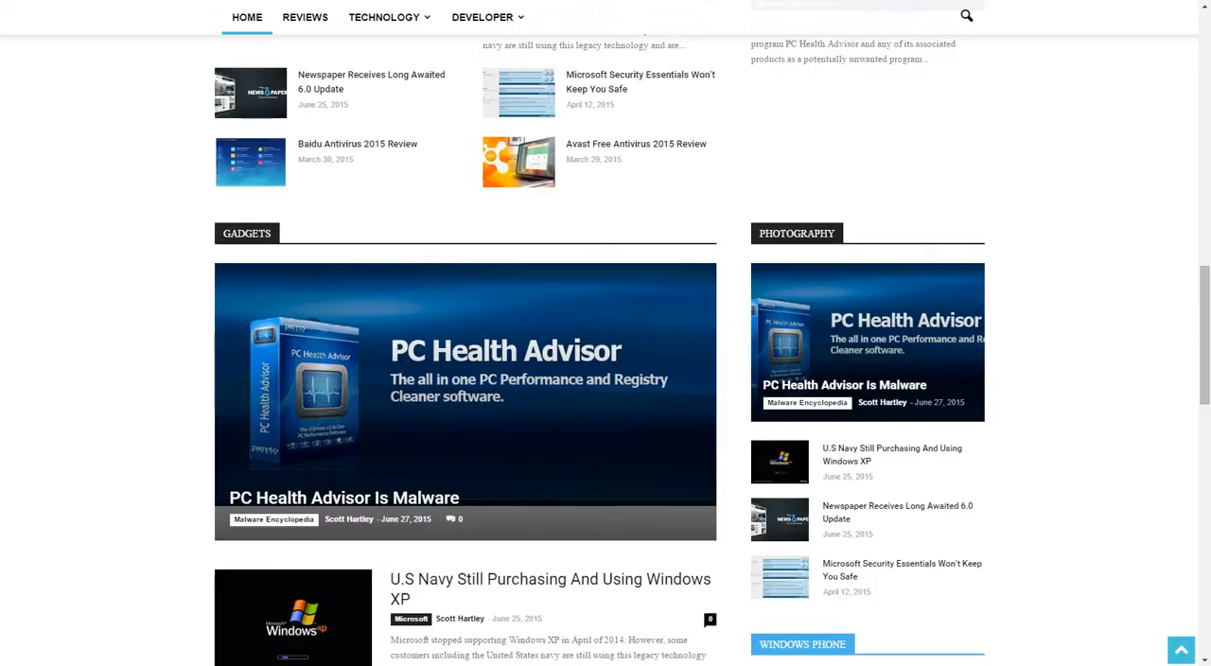
Switch to the live home page and examine its top bar and main navigation menu.
{"action": "scroll", "coordinate": [605, 378], "scroll_direction": "down", "scroll_amount": 5}
{"action": "scroll", "coordinate": [359, 204], "scroll_direction": "up", "scroll_amount": 9}
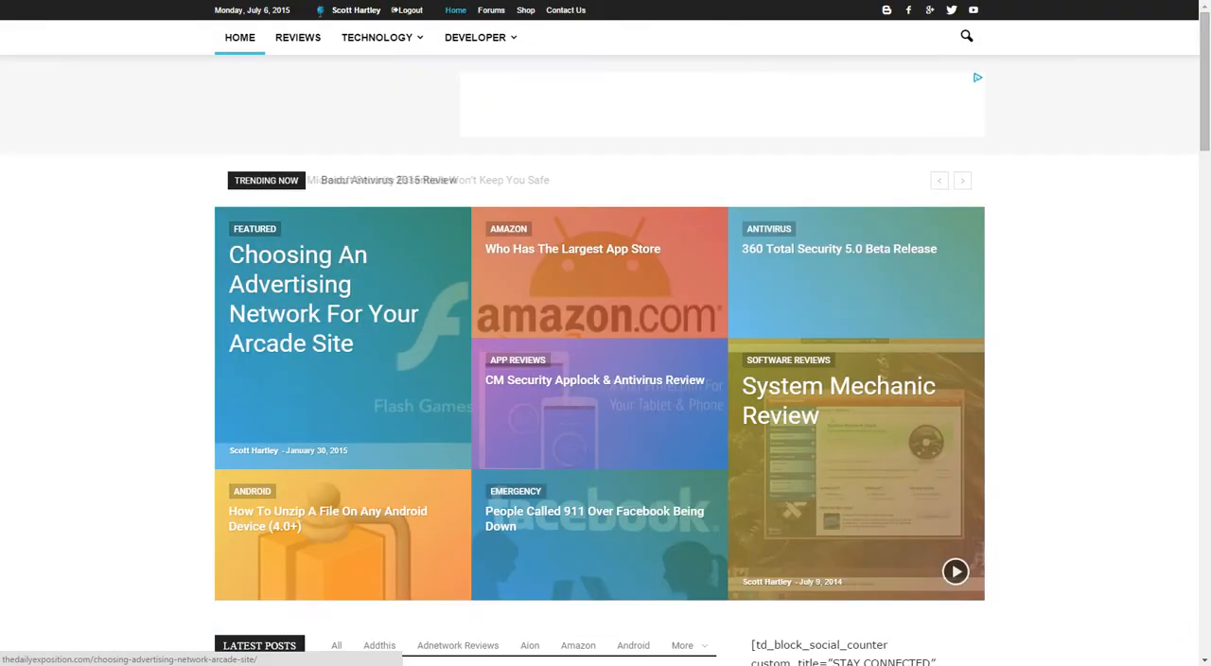
{"action": "mouse_move", "coordinate": [378, 38]}
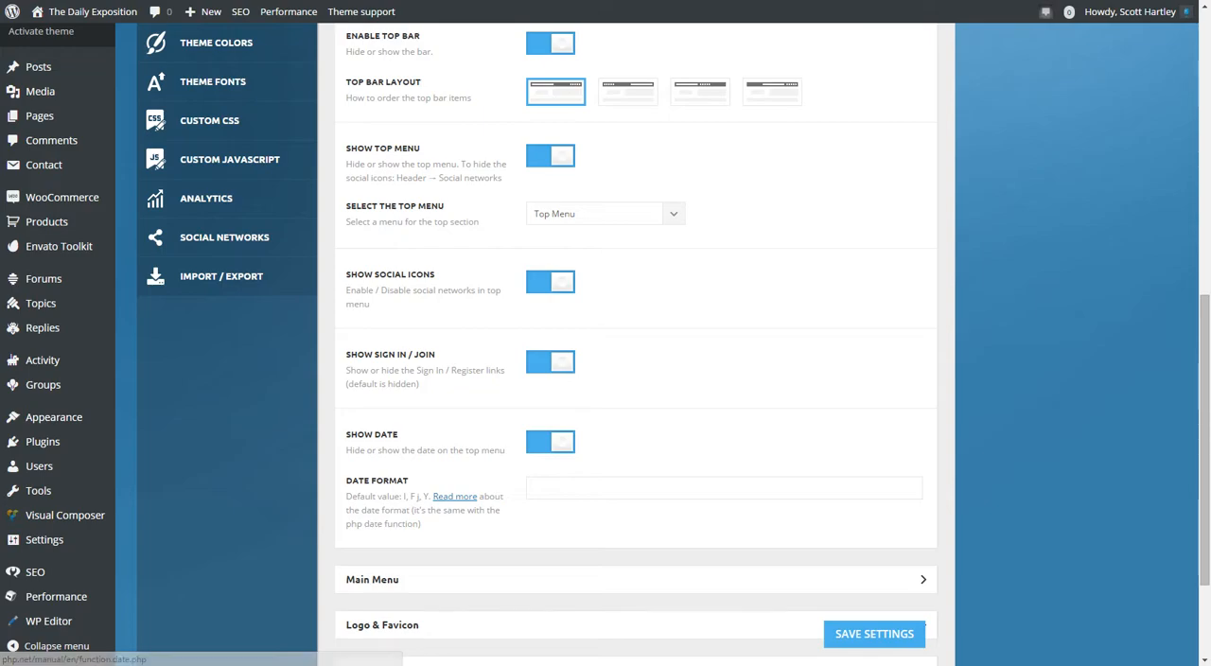
Return to the theme panel, collapse the Top Bar settings and open the Main Menu settings for review.
{"action": "scroll", "coordinate": [634, 340], "scroll_direction": "up", "scroll_amount": 5}
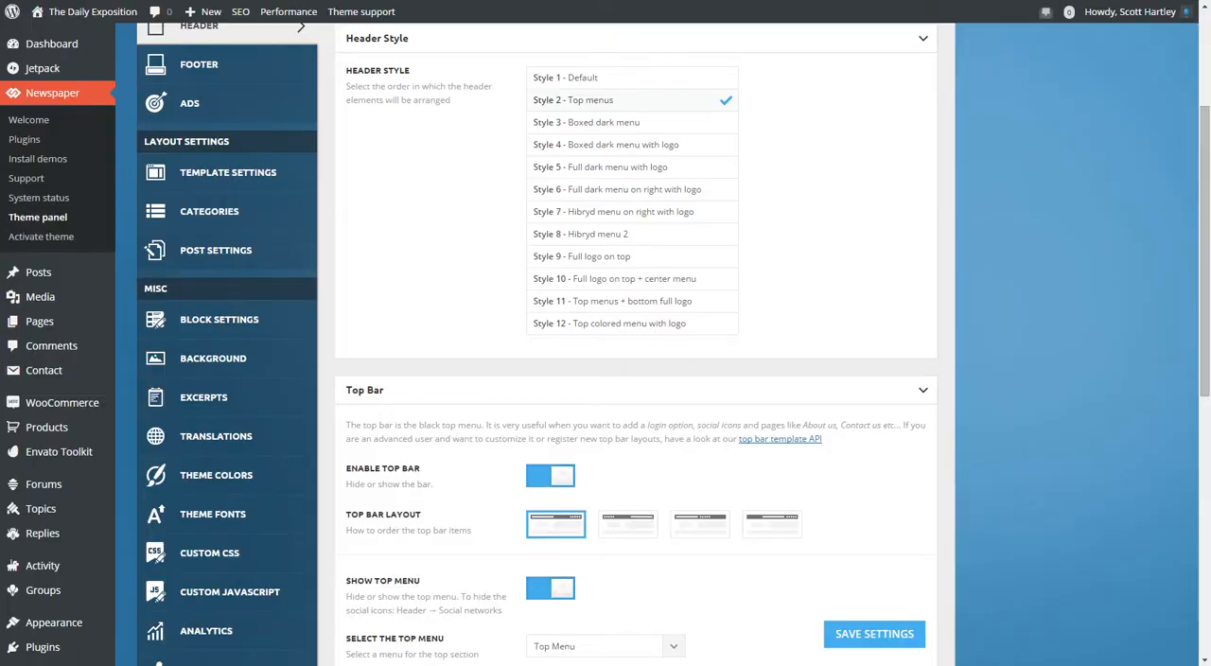
{"action": "left_click", "coordinate": [923, 390]}
{"action": "left_click", "coordinate": [923, 435]}
{"action": "scroll", "coordinate": [923, 435], "scroll_direction": "down", "scroll_amount": 2}
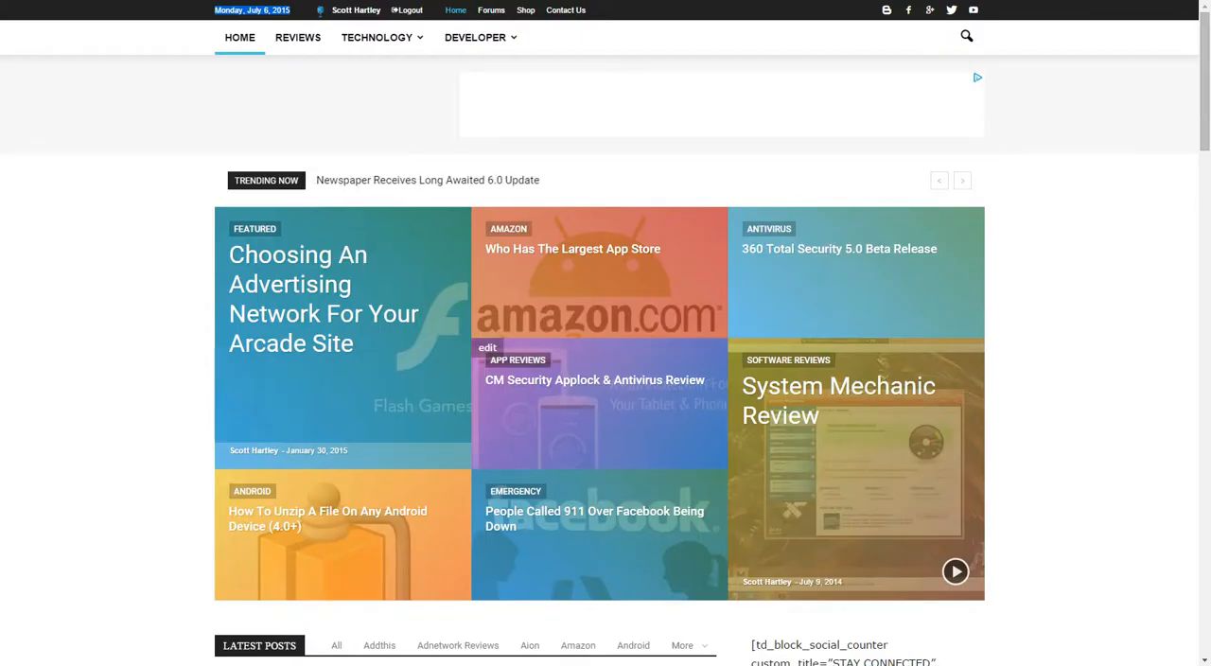
Check on the live home page how the sticky navigation menu behaves along the page.
{"action": "scroll", "coordinate": [599, 302], "scroll_direction": "down", "scroll_amount": 2}
{"action": "scroll", "coordinate": [598, 331], "scroll_direction": "down", "scroll_amount": 5}
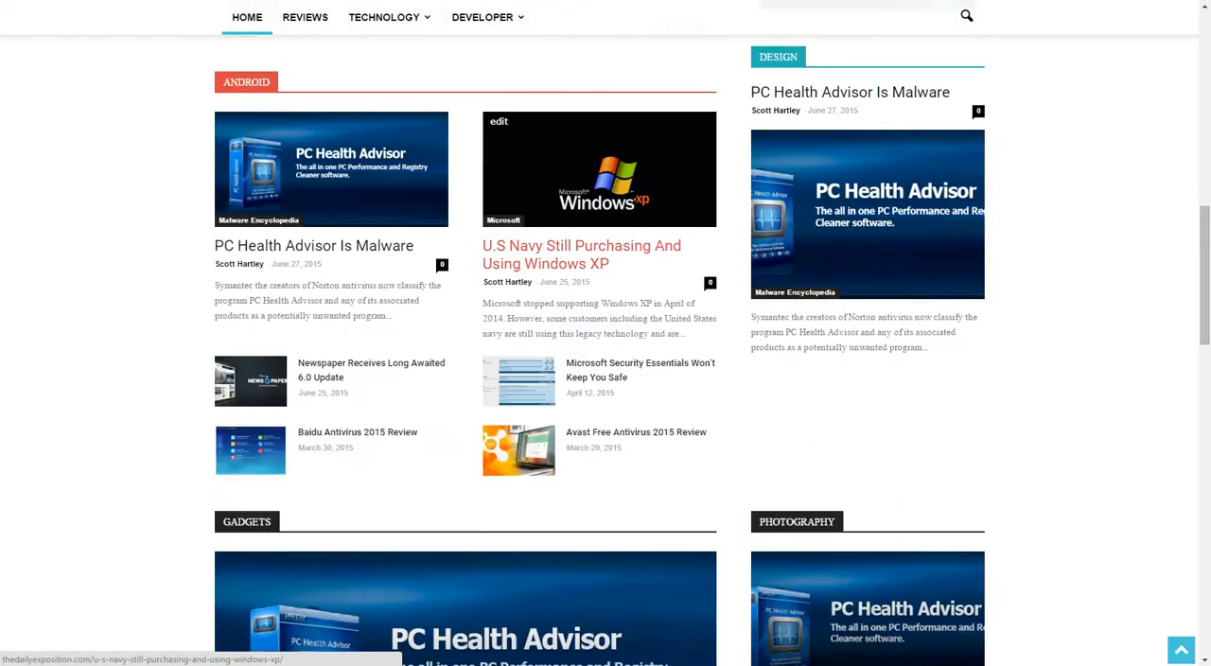
{"action": "scroll", "coordinate": [599, 331], "scroll_direction": "up", "scroll_amount": 1}
{"action": "scroll", "coordinate": [623, 325], "scroll_direction": "up", "scroll_amount": 2}
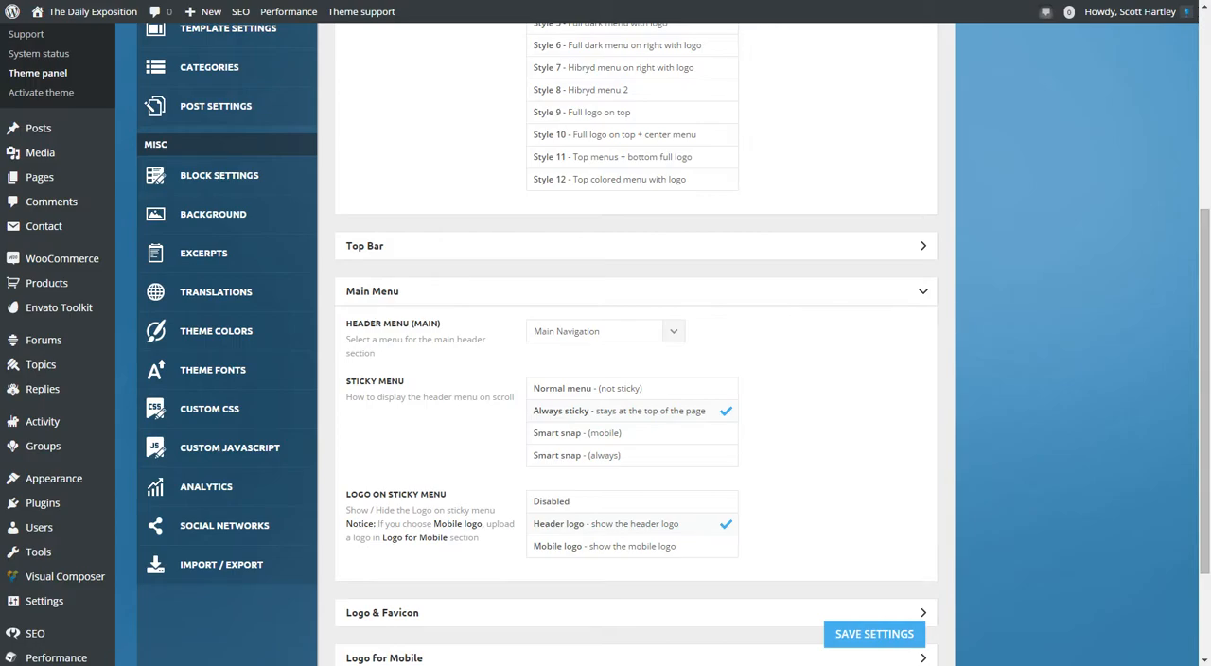
Collapse the Main Menu settings and open Logo & Favicon to review its upload, attribute and text logo fields.
{"action": "left_click", "coordinate": [373, 291]}
{"action": "left_click", "coordinate": [382, 337]}
{"action": "scroll", "coordinate": [382, 337], "scroll_direction": "down", "scroll_amount": 2}
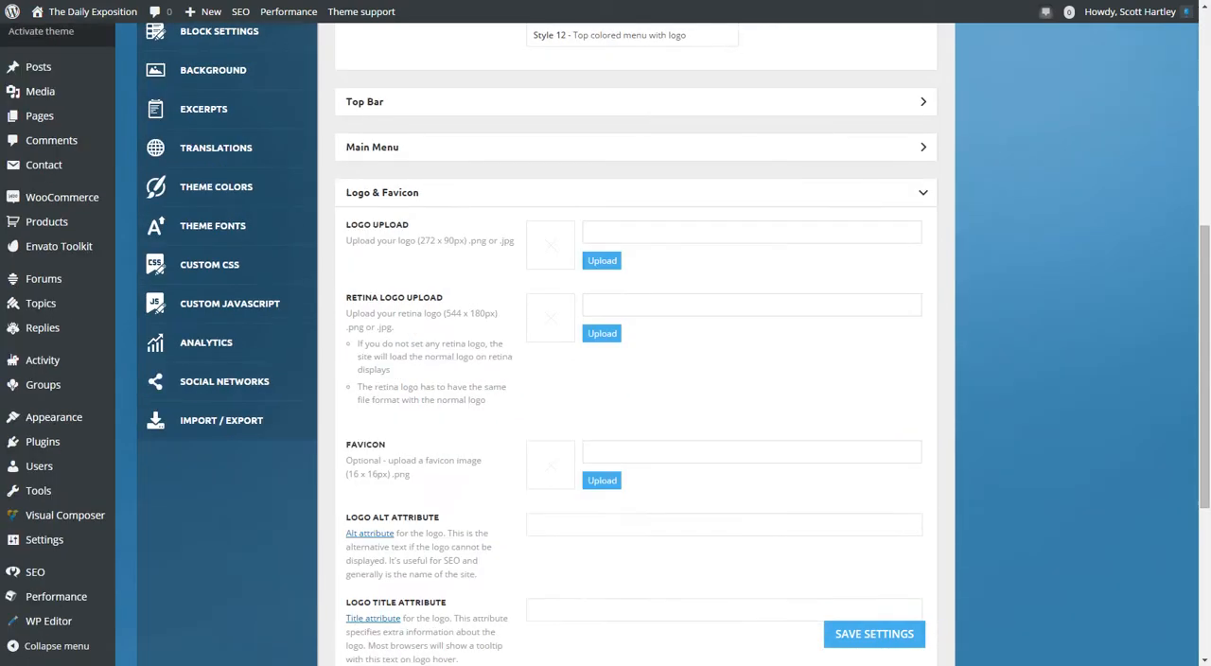
{"action": "scroll", "coordinate": [635, 378], "scroll_direction": "down", "scroll_amount": 4}
{"action": "scroll", "coordinate": [636, 378], "scroll_direction": "up", "scroll_amount": 3}
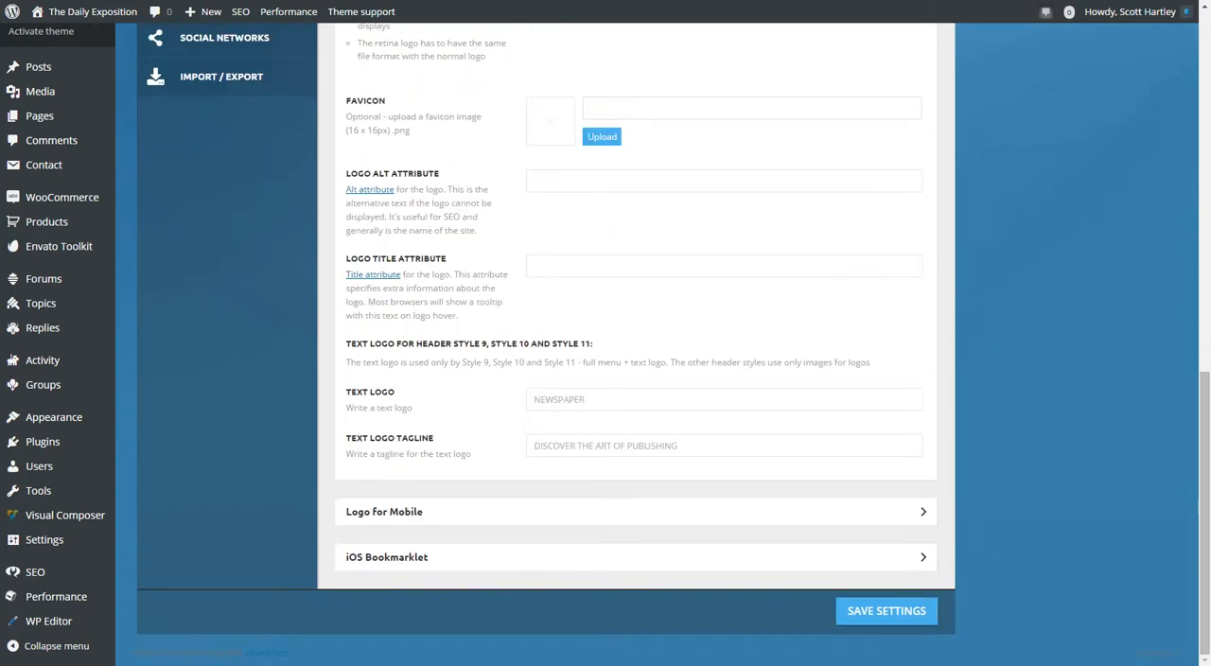
{"action": "scroll", "coordinate": [635, 378], "scroll_direction": "up", "scroll_amount": 1}
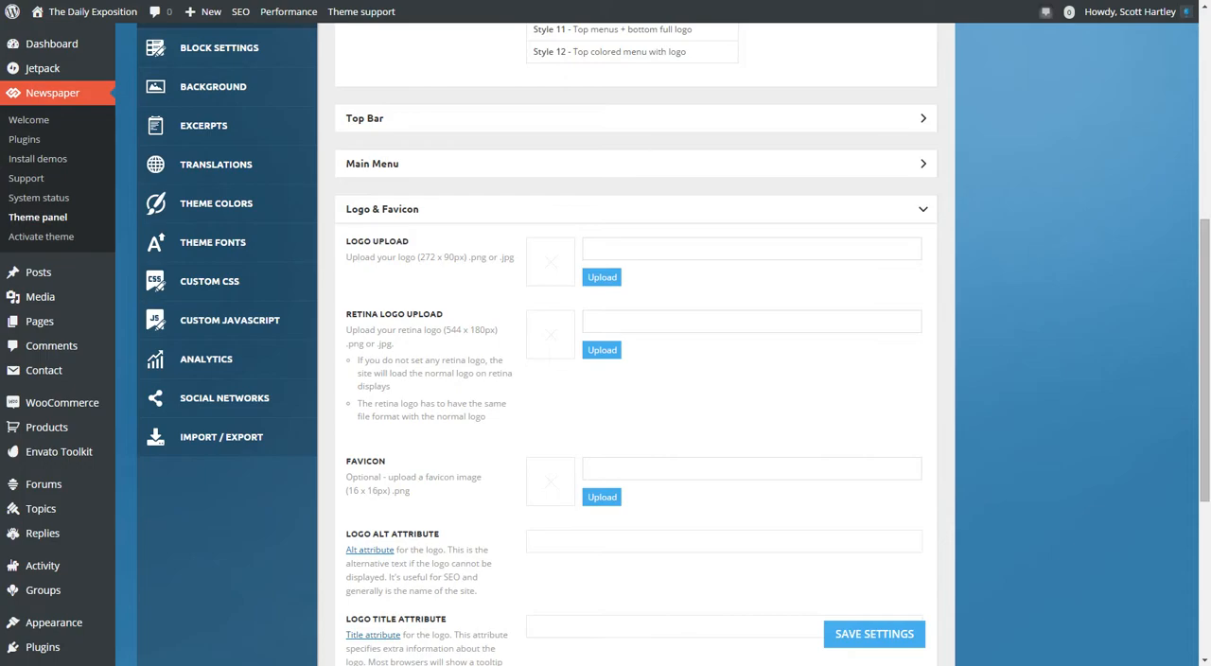
Highlight the size and file format requirements in the Logo Upload description.
{"action": "left_click_drag", "start_coordinate": [416, 257], "coordinate": [462, 257]}
{"action": "triple_click", "coordinate": [416, 258]}
{"action": "left_click", "coordinate": [430, 258]}
{"action": "triple_click", "coordinate": [430, 257]}
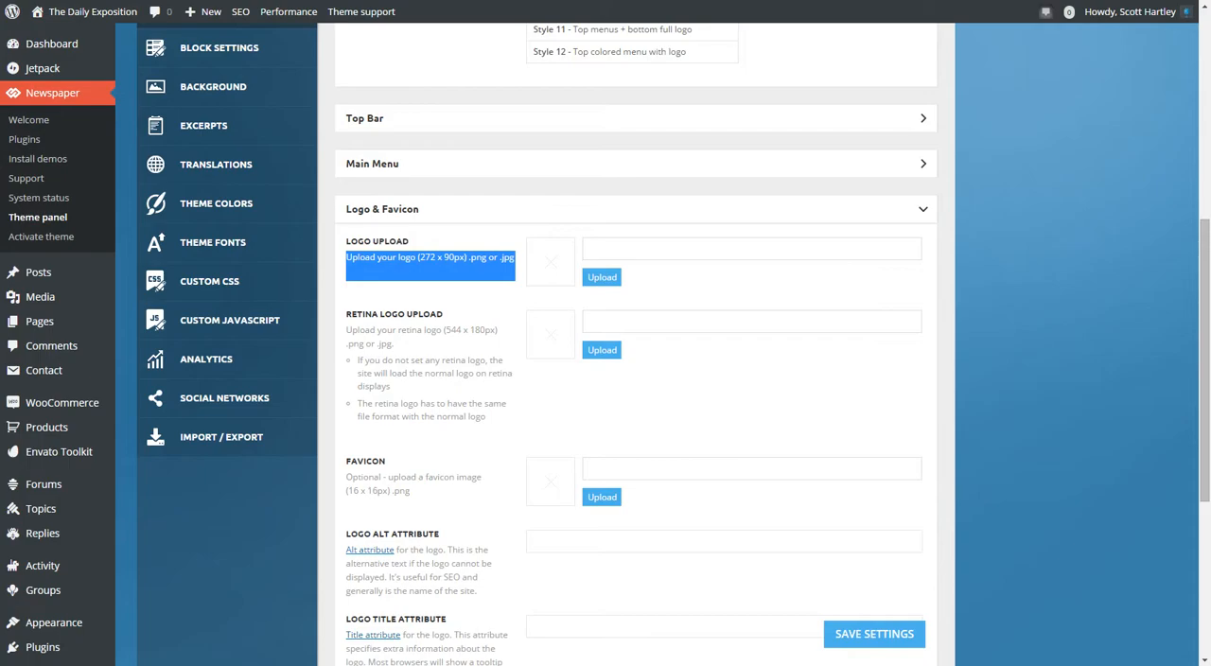
Examine the text logo settings and the note on which header styles use them.
{"action": "scroll", "coordinate": [636, 378], "scroll_direction": "down", "scroll_amount": 3}
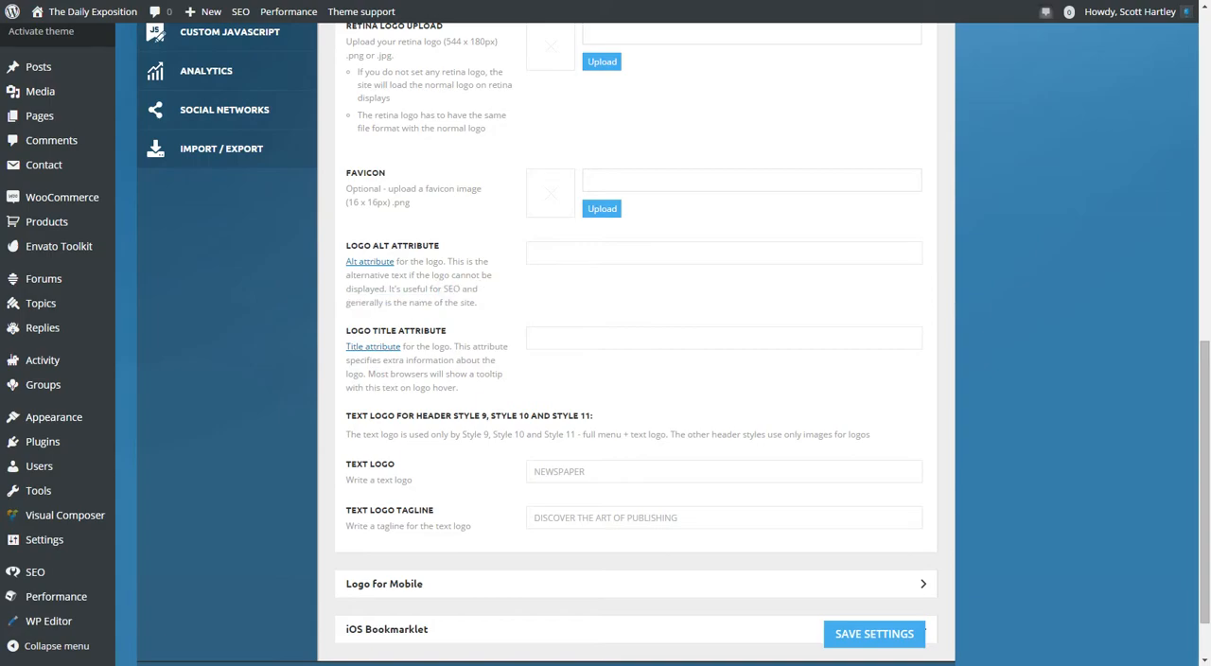
{"action": "left_click_drag", "start_coordinate": [422, 436], "coordinate": [754, 435]}
{"action": "left_click", "coordinate": [568, 471]}
{"action": "scroll", "coordinate": [605, 378], "scroll_direction": "up", "scroll_amount": 7}
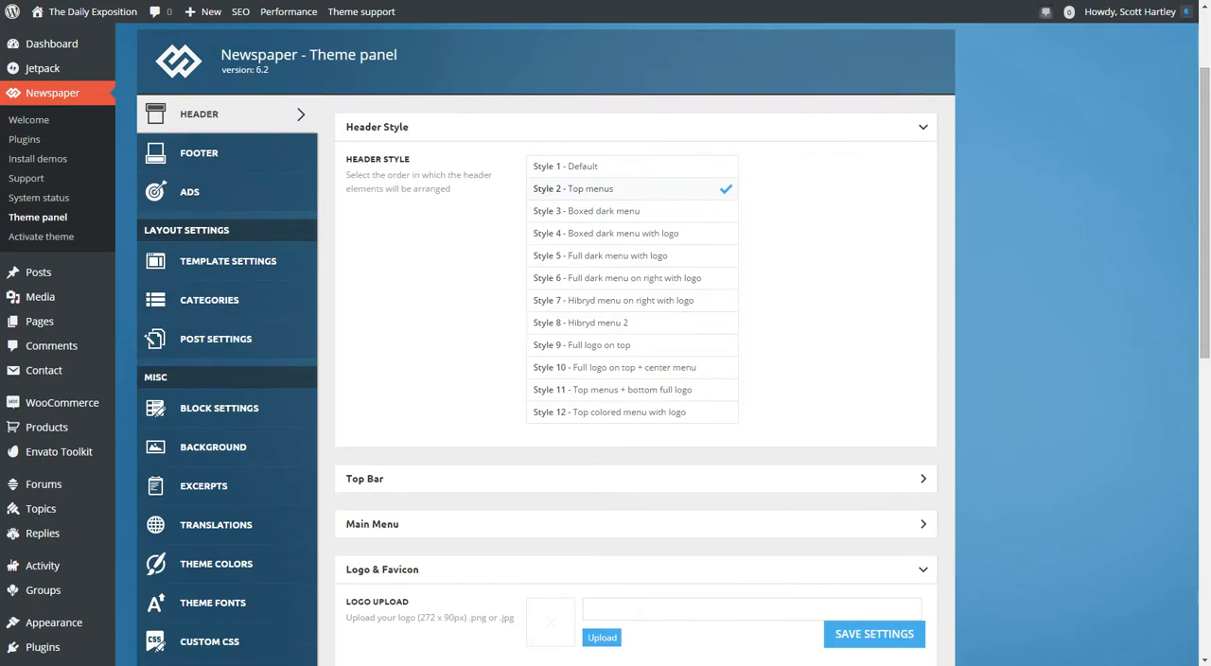
Review the retina logo upload notes in Logo & Favicon and the upload options in Logo for Mobile.
{"action": "left_click", "coordinate": [635, 569]}
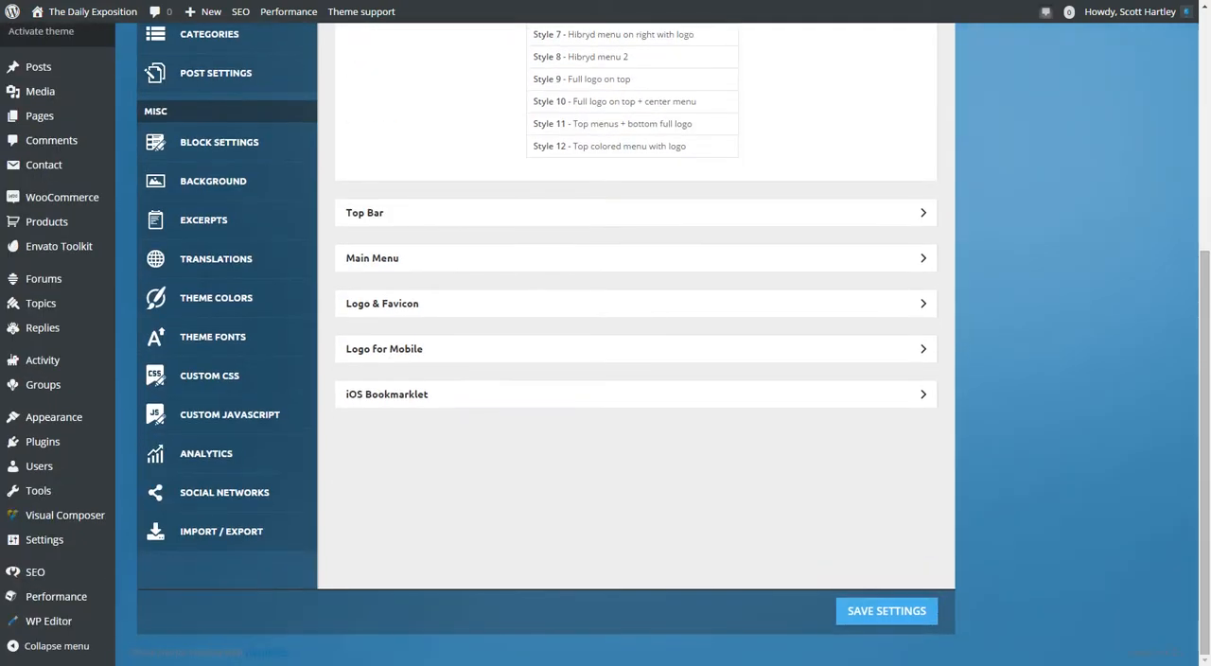
{"action": "left_click", "coordinate": [635, 349]}
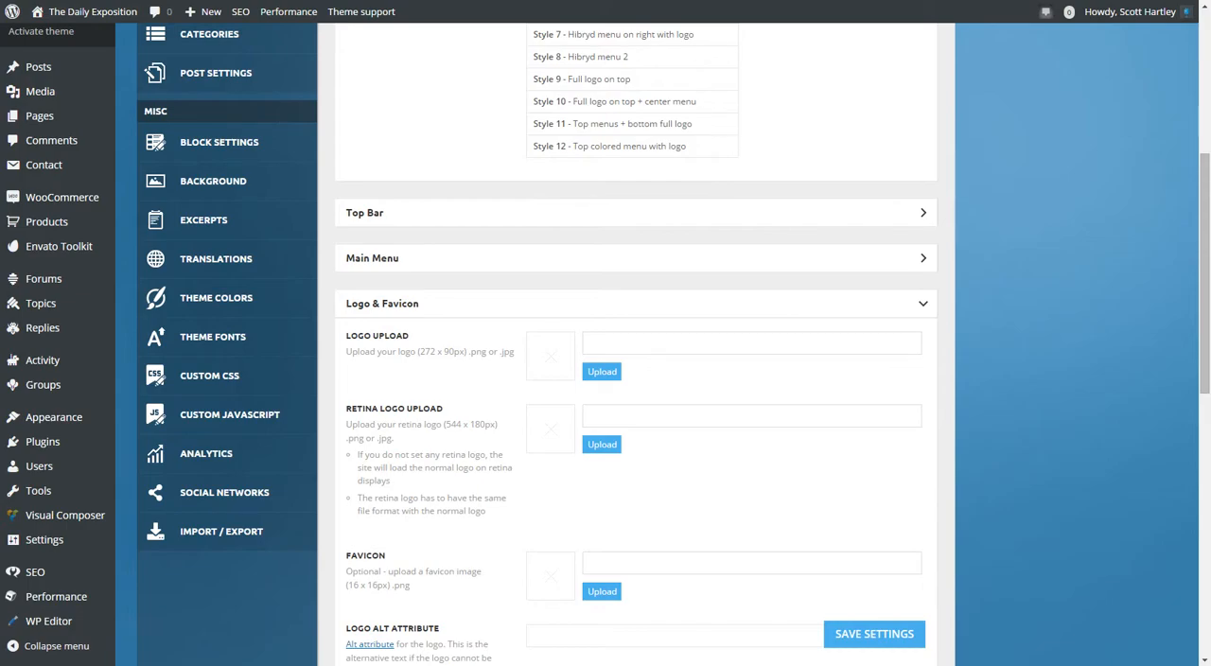
{"action": "left_click_drag", "start_coordinate": [370, 409], "coordinate": [454, 529]}
{"action": "double_click", "coordinate": [389, 425]}
{"action": "left_click", "coordinate": [454, 473]}
{"action": "left_click", "coordinate": [635, 303]}
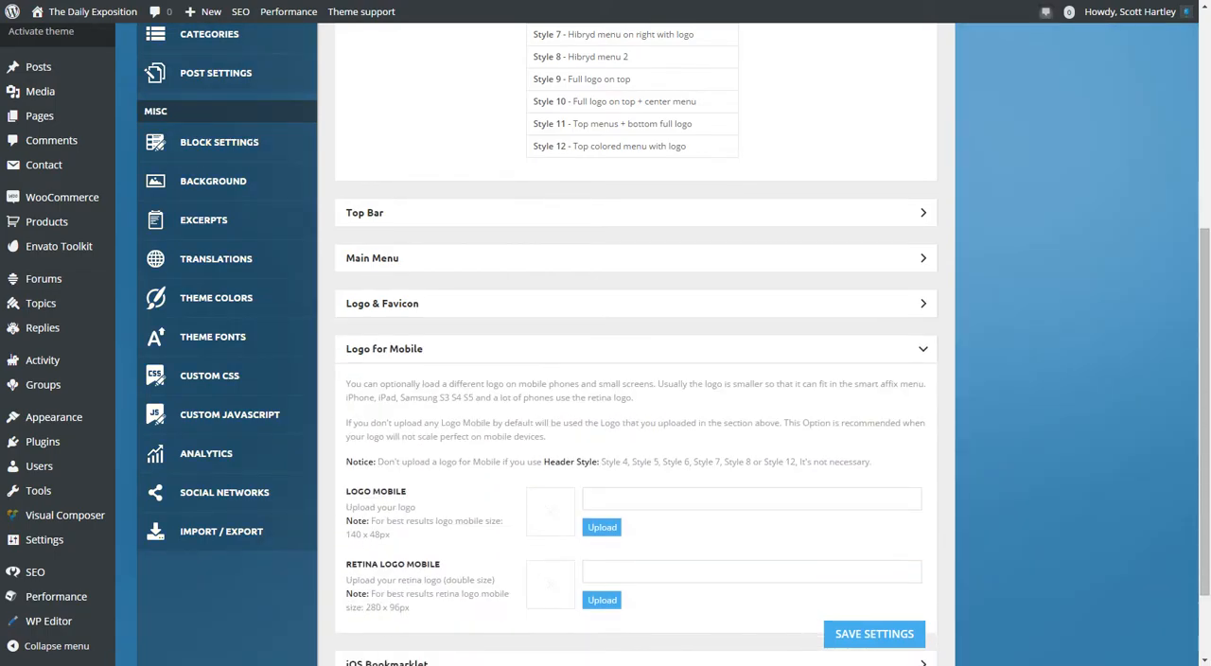
{"action": "scroll", "coordinate": [636, 378], "scroll_direction": "down", "scroll_amount": 2}
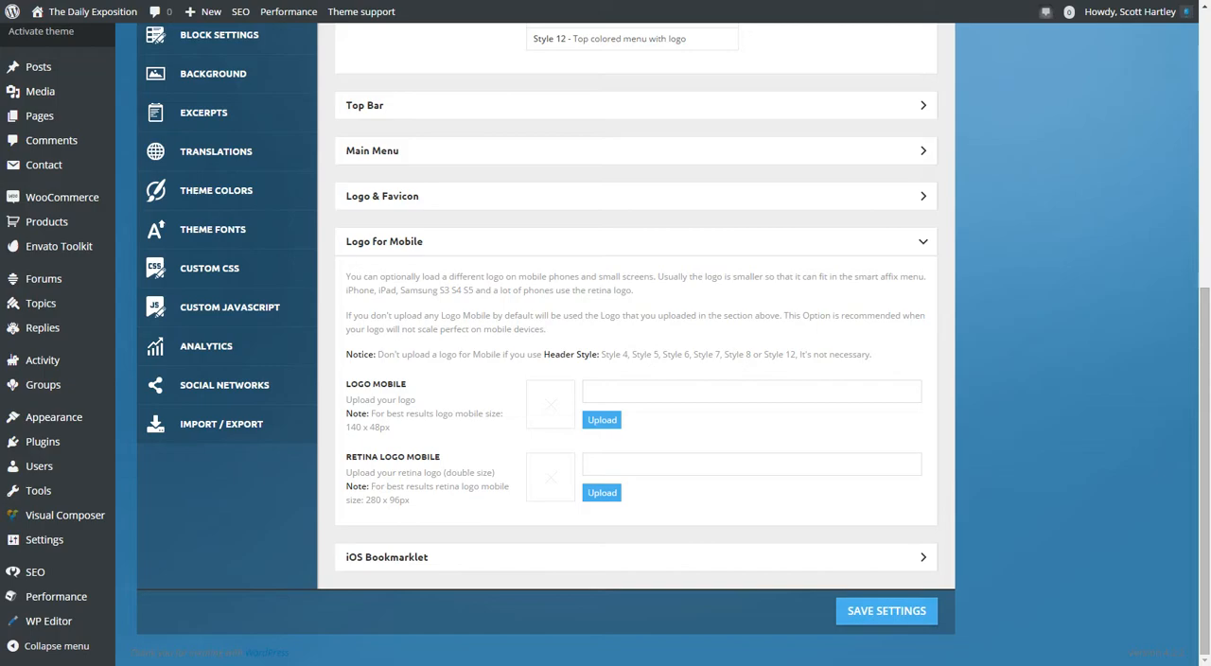
Open the iOS Bookmarklet settings and review the icon image sizes, highlighting the 76 x 76 entry.
{"action": "left_click", "coordinate": [387, 557]}
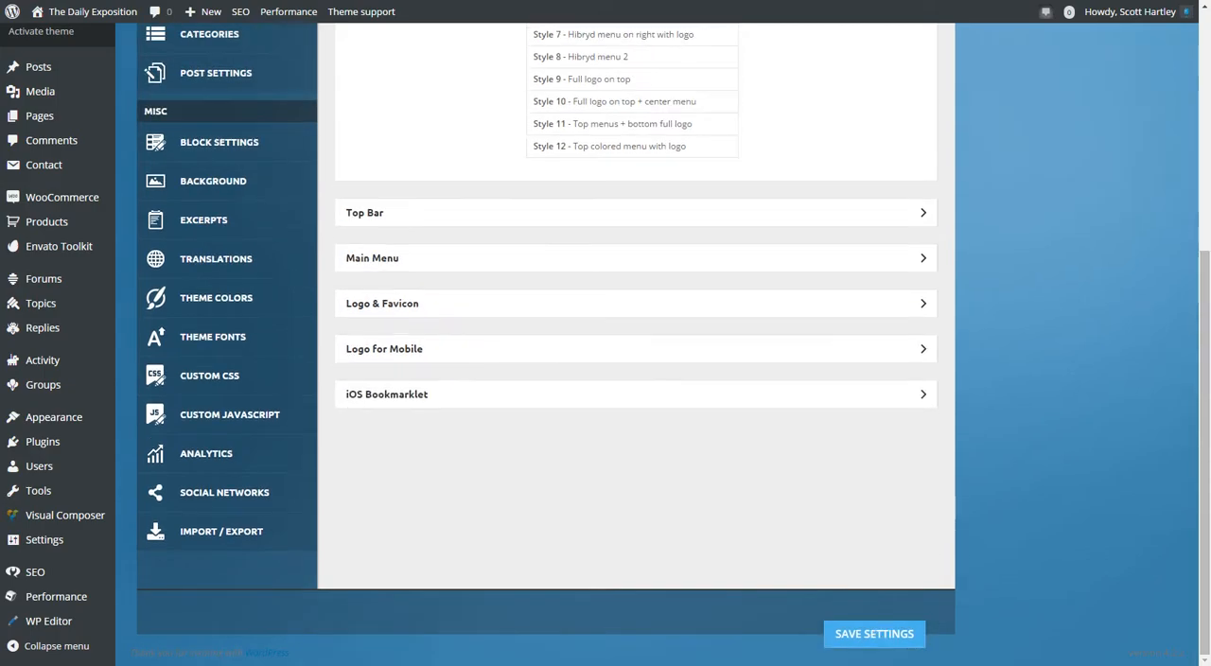
{"action": "scroll", "coordinate": [634, 379], "scroll_direction": "down", "scroll_amount": 2}
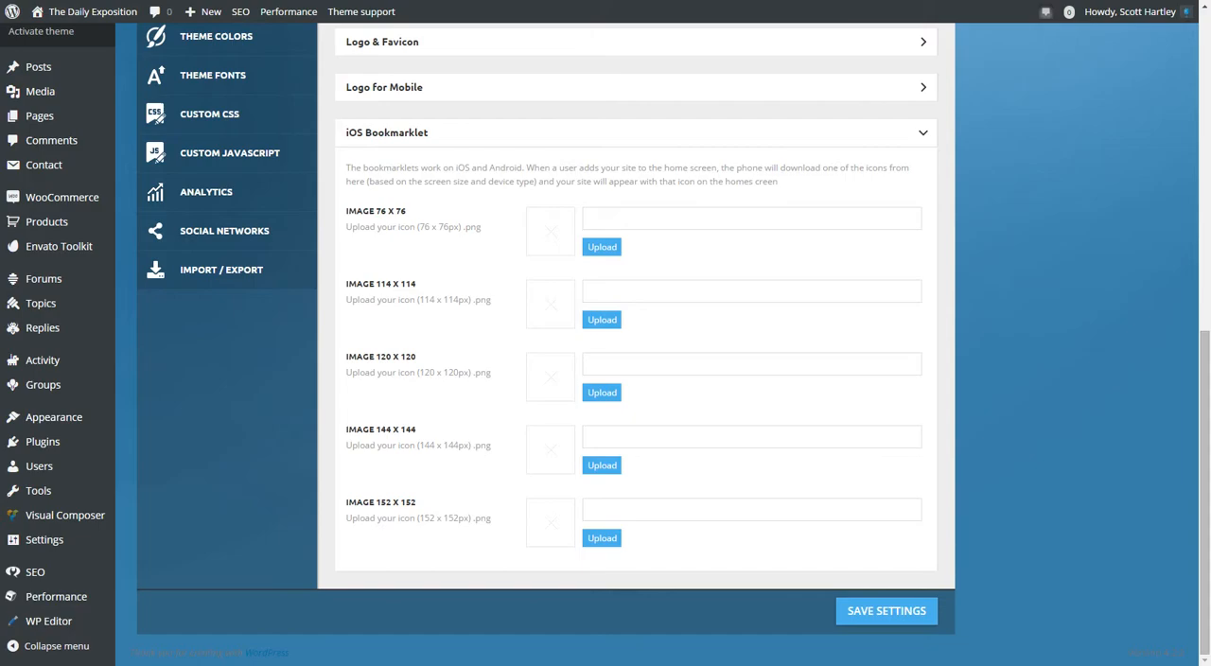
{"action": "triple_click", "coordinate": [376, 211]}
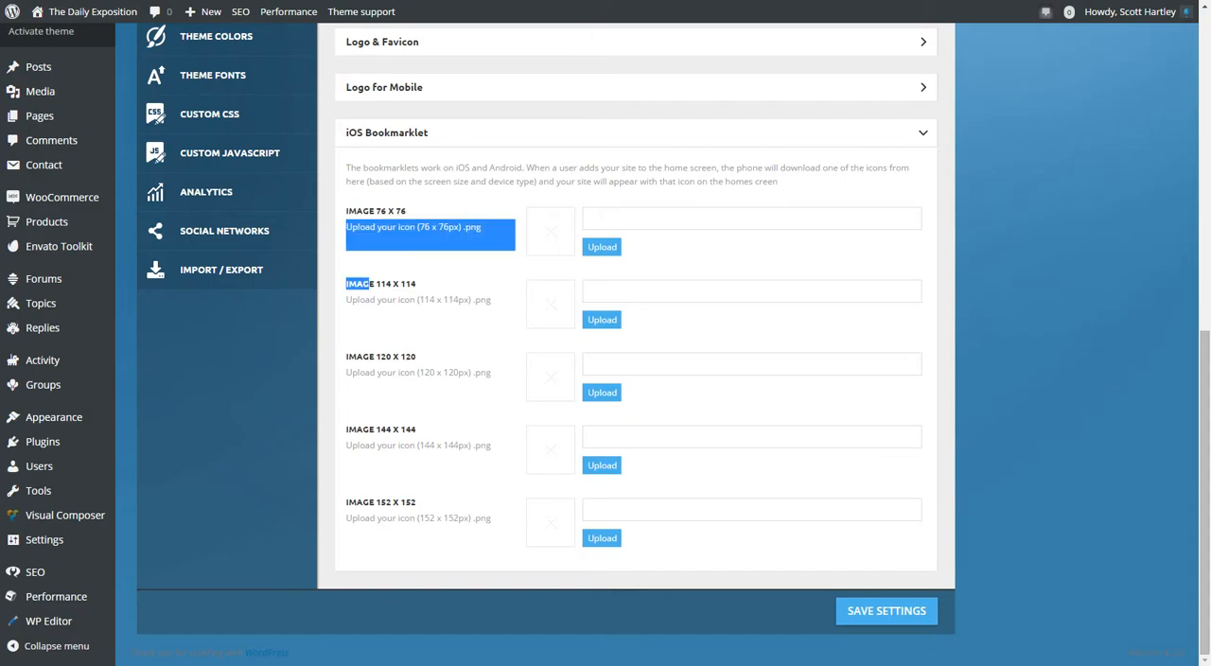
{"action": "mouse_move", "coordinate": [362, 211]}
{"action": "left_mouse_down"}
{"action": "mouse_move", "coordinate": [381, 300]}
{"action": "mouse_move", "coordinate": [346, 211]}
{"action": "left_mouse_up"}
{"action": "left_click", "coordinate": [362, 211]}
{"action": "scroll", "coordinate": [636, 340], "scroll_direction": "up", "scroll_amount": 2}
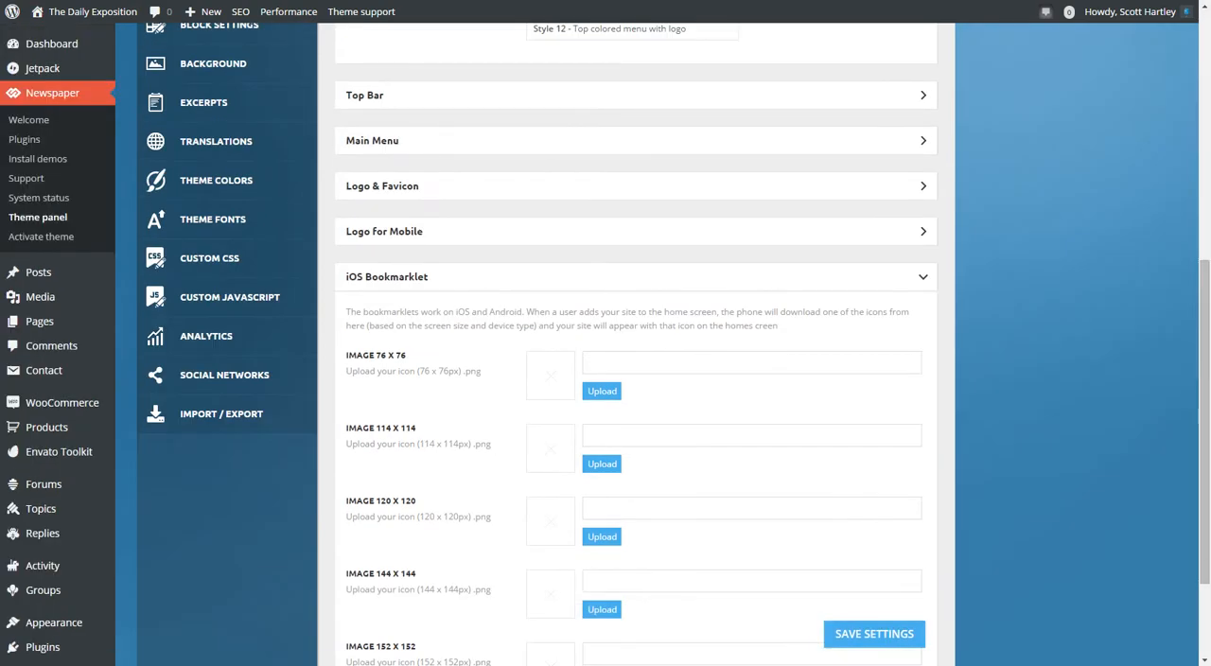
Collapse iOS Bookmarklet and open the theme panel's Footer section to examine the footer display switch and templates.
{"action": "left_click", "coordinate": [387, 277]}
{"action": "scroll", "coordinate": [387, 284], "scroll_direction": "up", "scroll_amount": 3}
{"action": "left_click", "coordinate": [200, 176]}
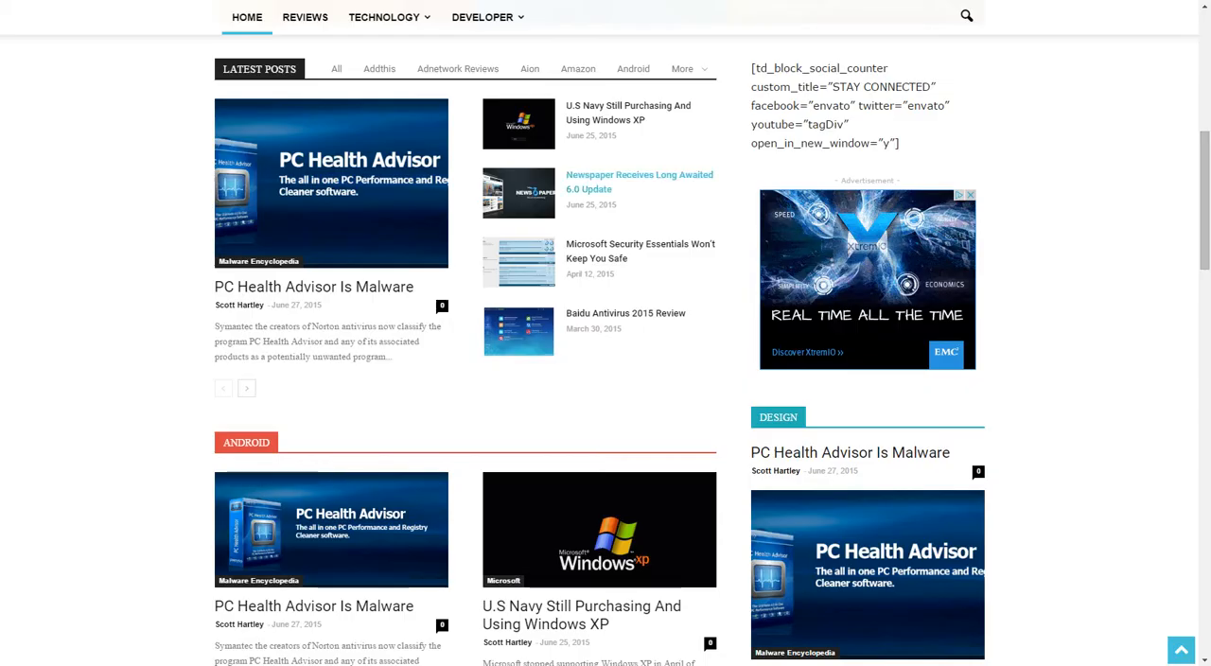
{"action": "scroll", "coordinate": [606, 378], "scroll_direction": "down", "scroll_amount": 15}
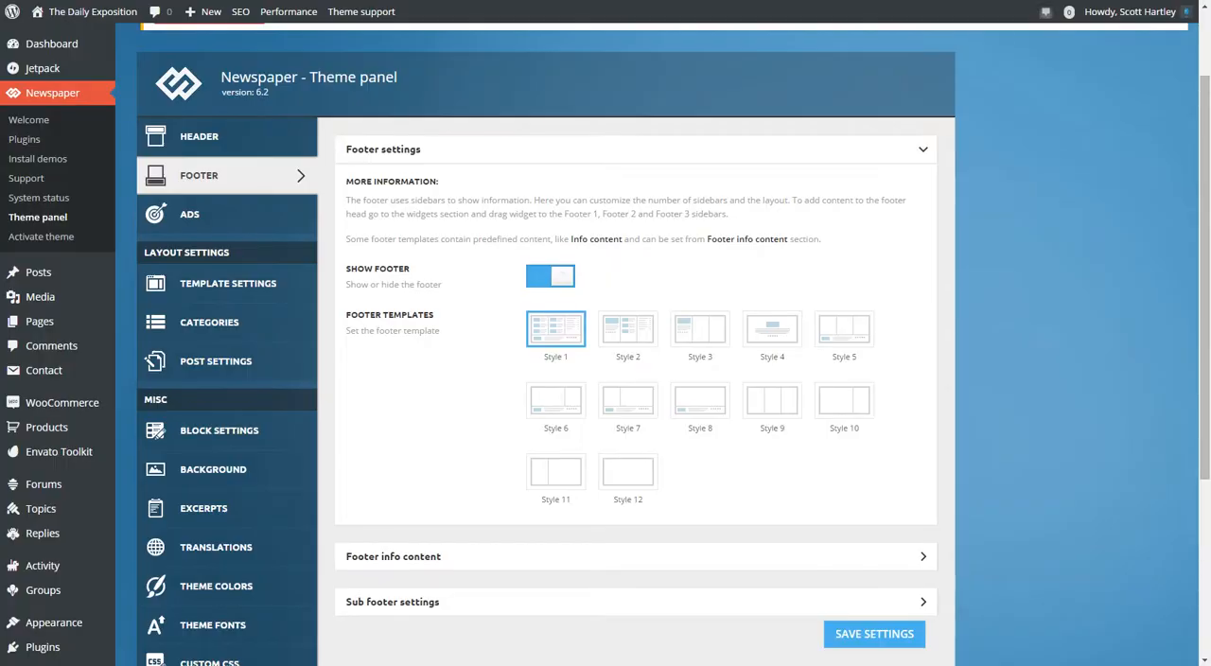
{"action": "scroll", "coordinate": [605, 378], "scroll_direction": "down", "scroll_amount": 2}
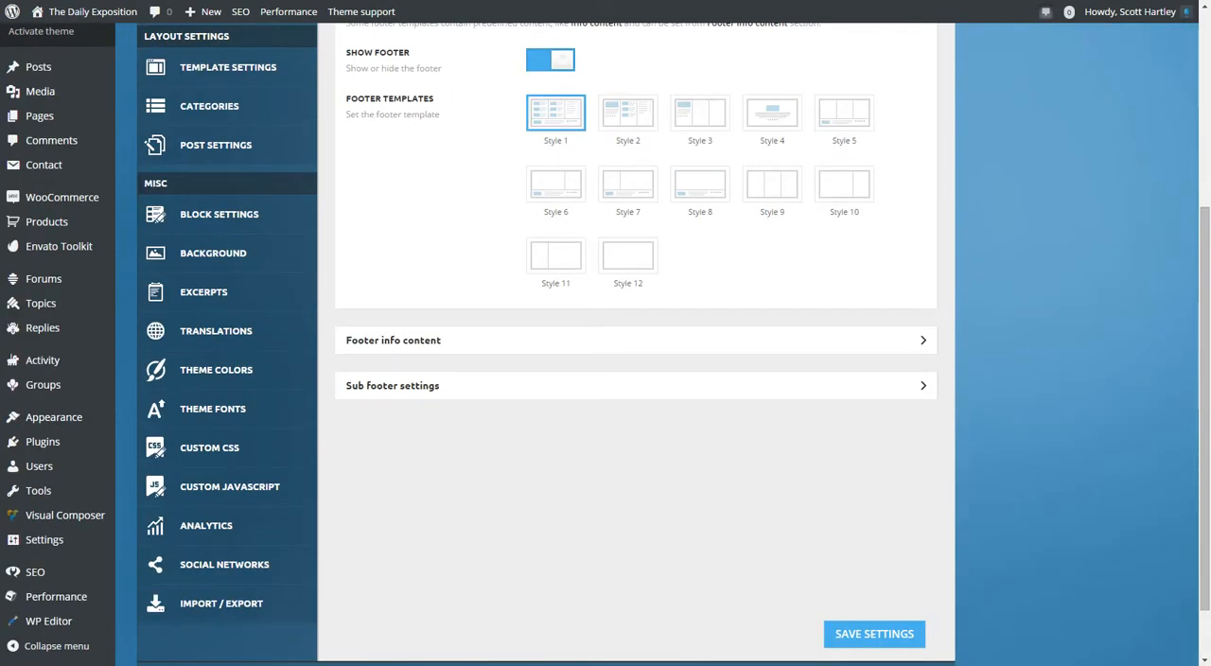
Open Footer info content and review the footer logo, text, email and social icon settings.
{"action": "left_click", "coordinate": [635, 341]}
{"action": "scroll", "coordinate": [636, 378], "scroll_direction": "down", "scroll_amount": 3}
{"action": "scroll", "coordinate": [636, 378], "scroll_direction": "up", "scroll_amount": 4}
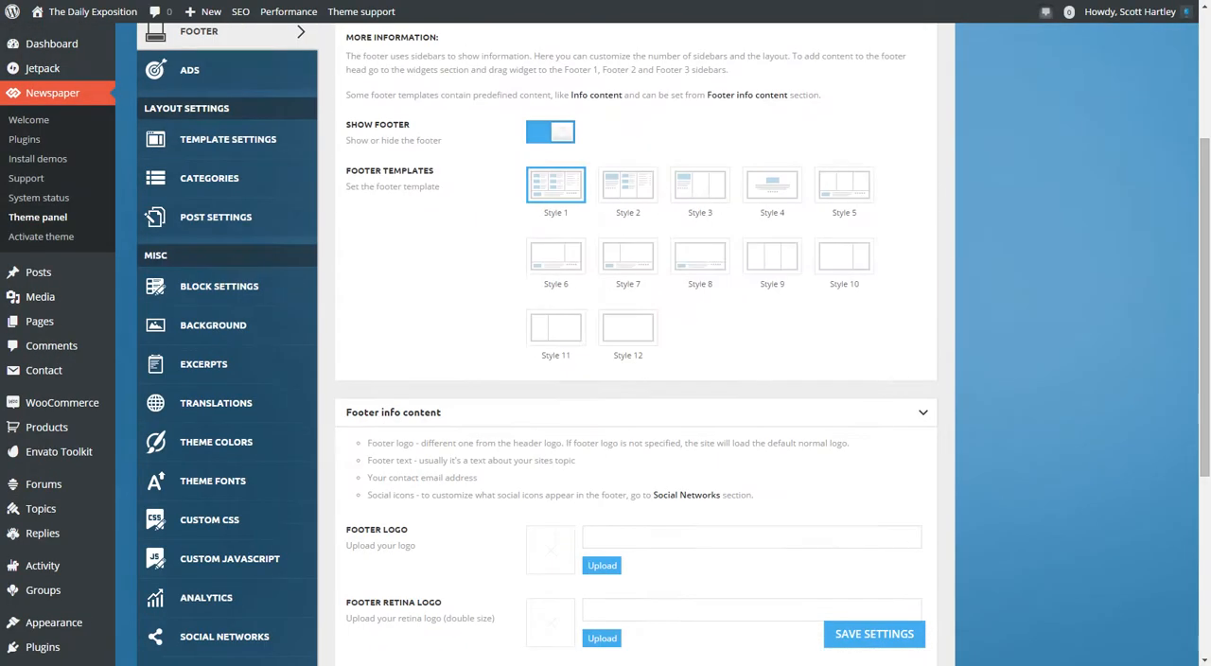
{"action": "scroll", "coordinate": [636, 378], "scroll_direction": "down", "scroll_amount": 4}
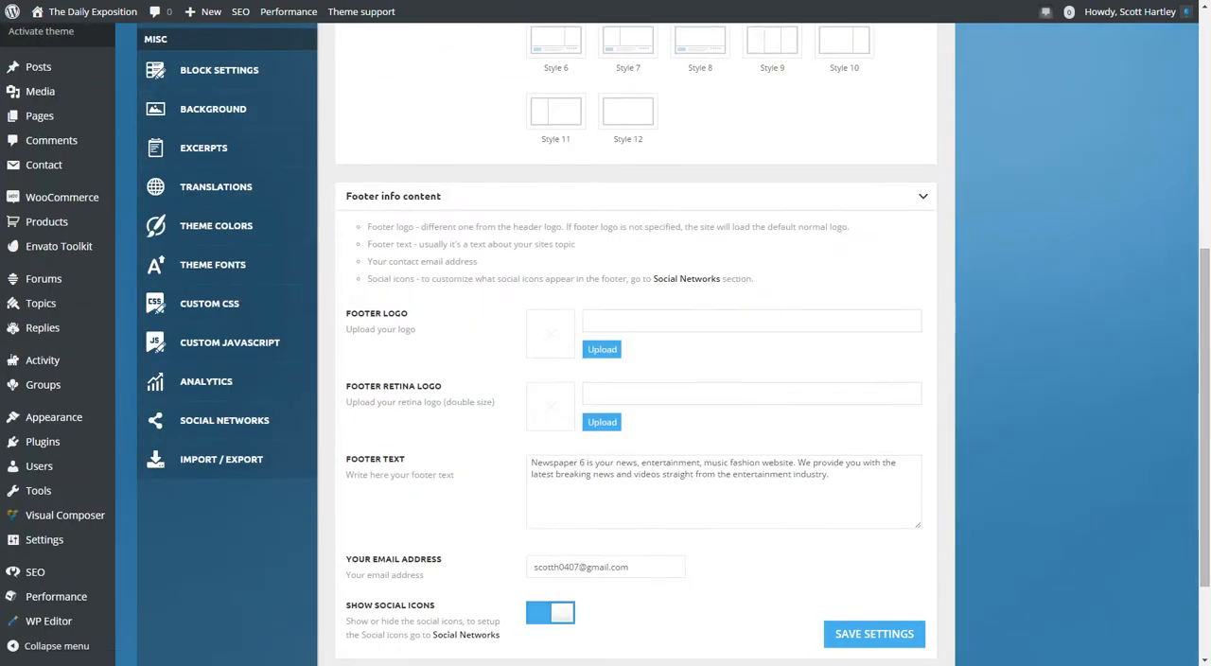
Examine the footer on the live home page, including its post columns, About Us text and social icons.
{"action": "scroll", "coordinate": [636, 378], "scroll_direction": "down", "scroll_amount": 3}
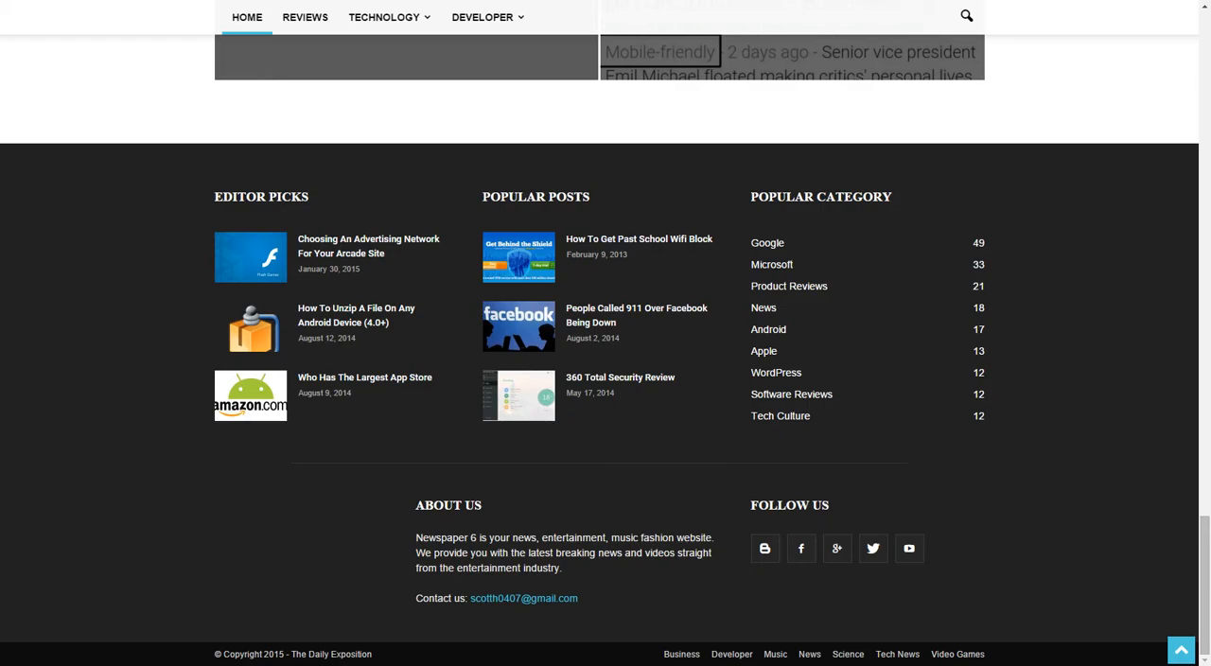
{"action": "right_click", "coordinate": [323, 319]}
{"action": "key", "text": "Escape"}
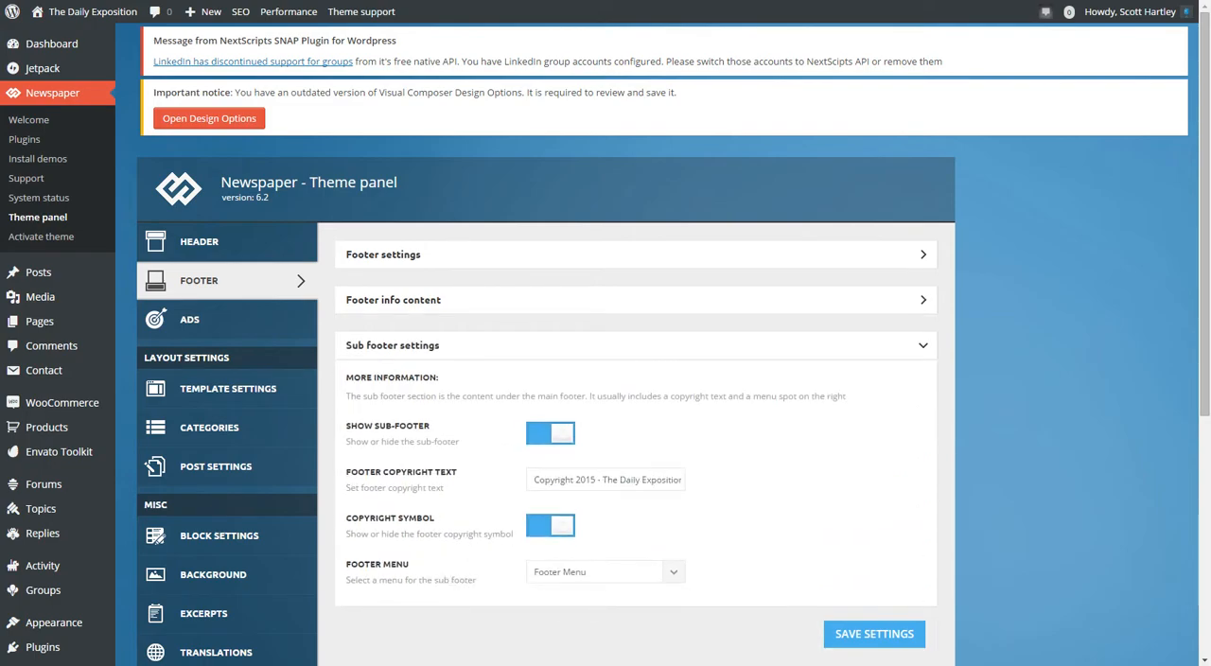
Open Sub footer settings and review the copyright text, copyright symbol and available footer menu choices.
{"action": "left_click", "coordinate": [635, 345]}
{"action": "left_click", "coordinate": [636, 345]}
{"action": "scroll", "coordinate": [635, 346], "scroll_direction": "down", "scroll_amount": 2}
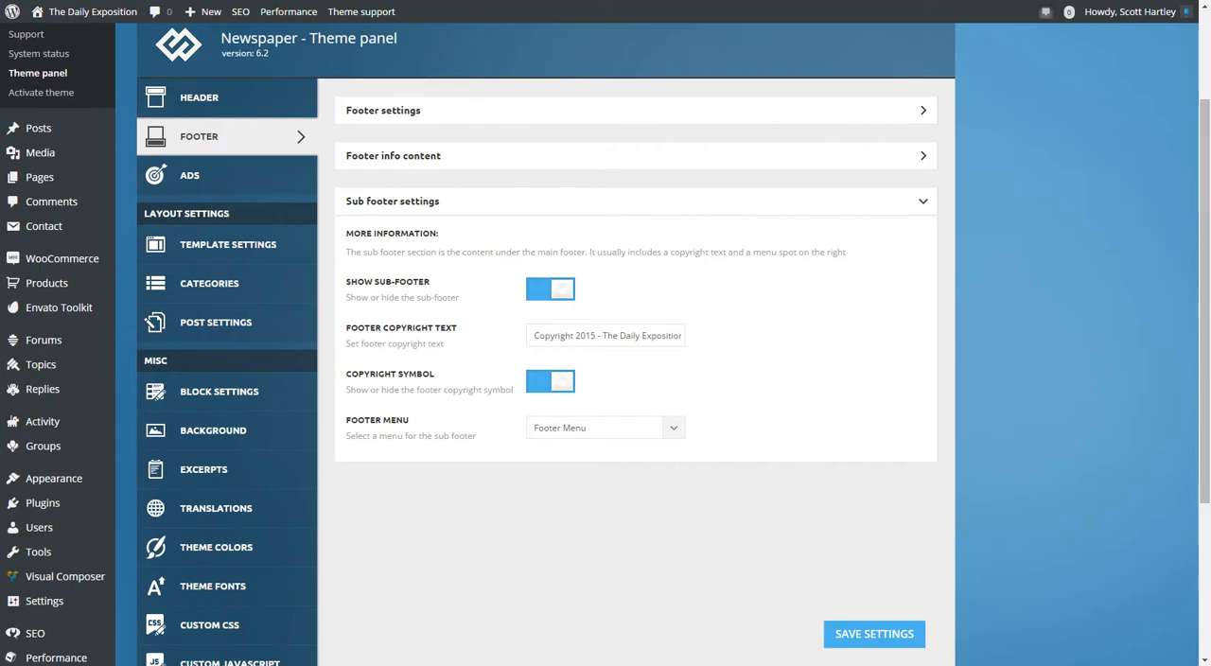
{"action": "left_click", "coordinate": [606, 427]}
{"action": "key", "text": "Escape"}
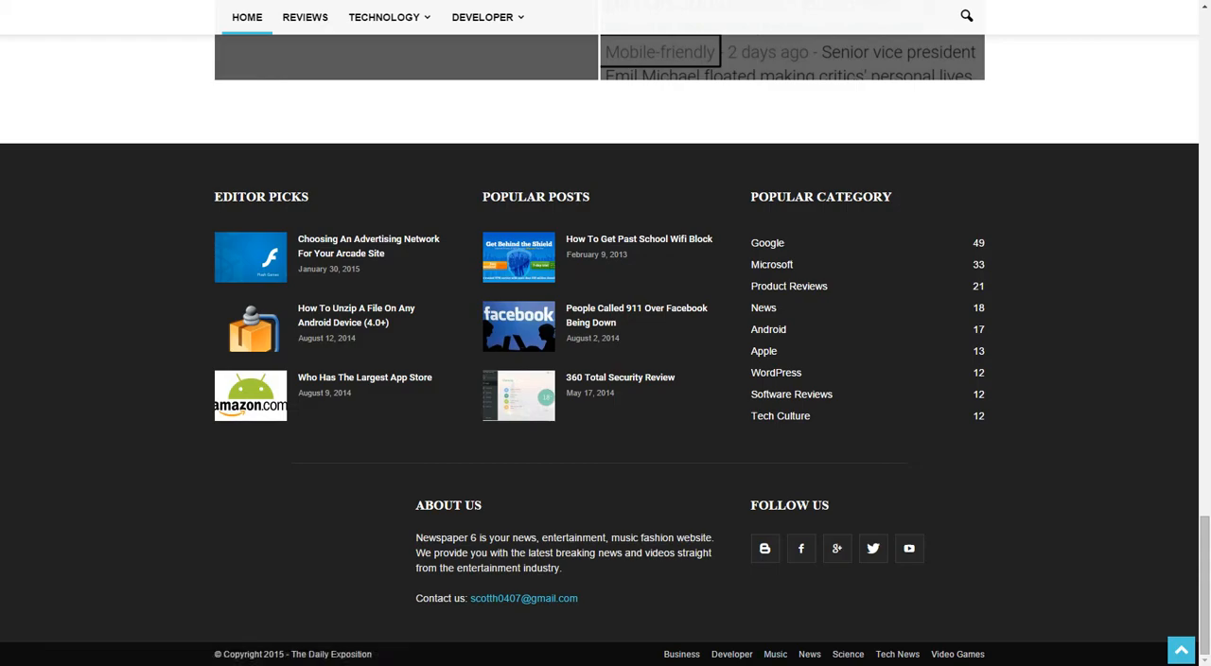
Return to the theme panel and open the Ads section to look over the available ad spots.
{"action": "mouse_move", "coordinate": [1204, 586]}
{"action": "left_mouse_down"}
{"action": "mouse_move", "coordinate": [1204, 359]}
{"action": "mouse_move", "coordinate": [1204, 575]}
{"action": "left_mouse_up"}
{"action": "key", "text": "ctrl+Tab"}
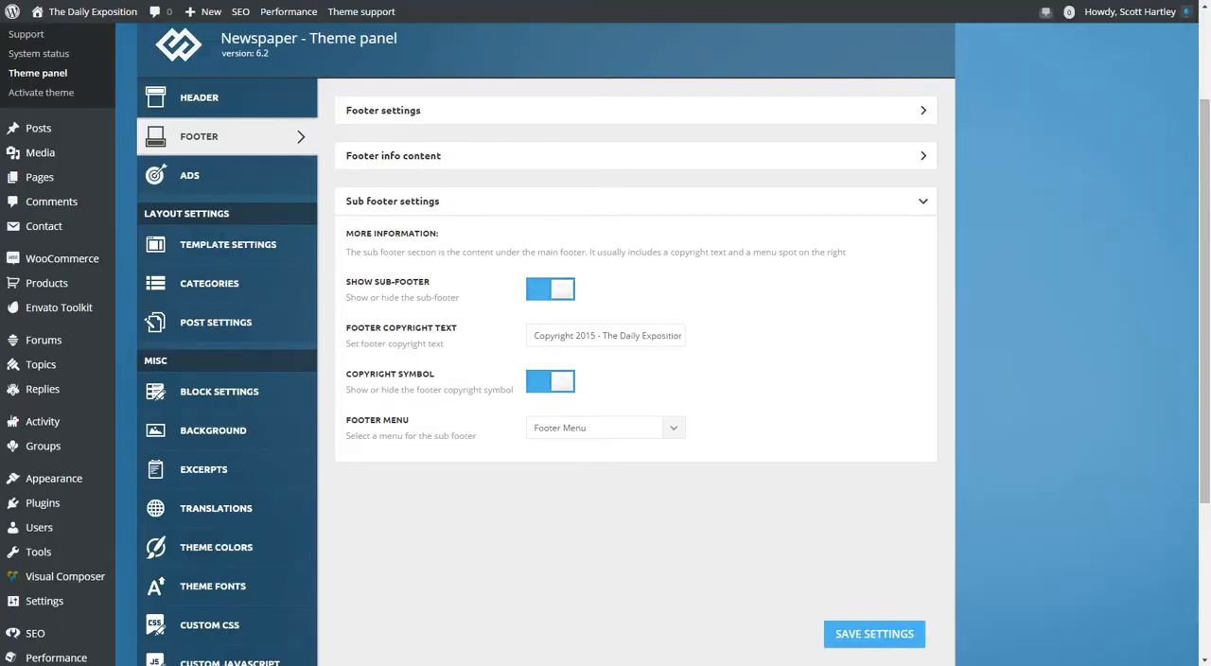
{"action": "left_click", "coordinate": [208, 175]}
{"action": "scroll", "coordinate": [605, 344], "scroll_direction": "down", "scroll_amount": 4}
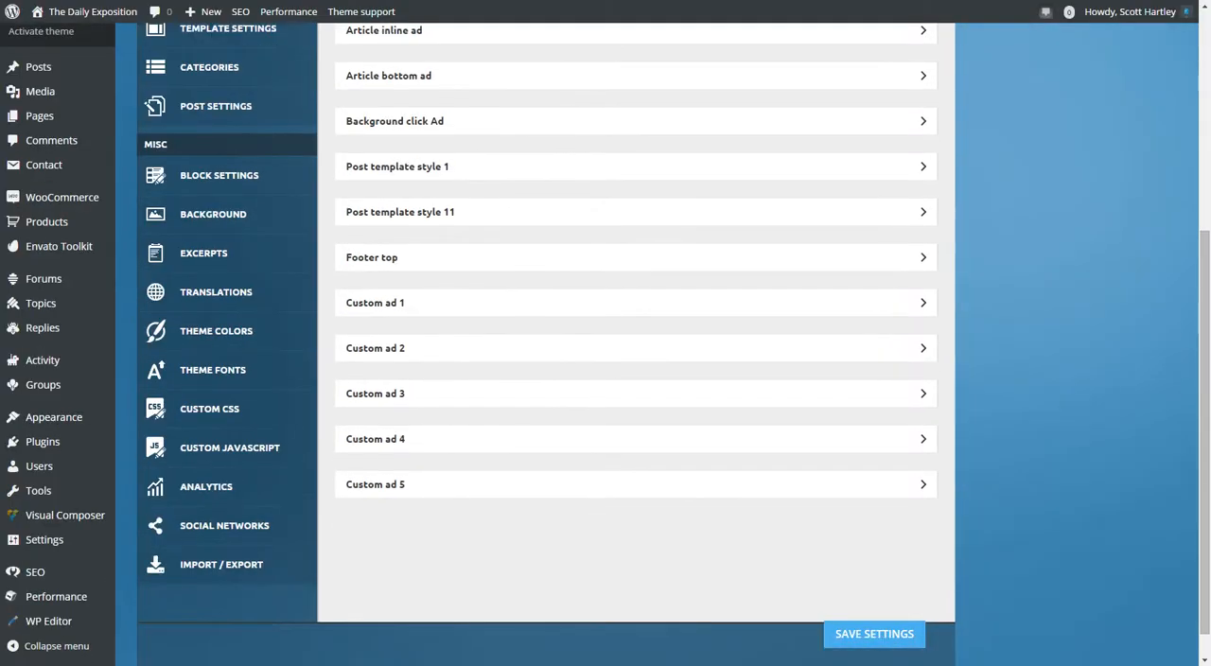
{"action": "scroll", "coordinate": [606, 344], "scroll_direction": "up", "scroll_amount": 6}
{"action": "scroll", "coordinate": [605, 345], "scroll_direction": "down", "scroll_amount": 3}
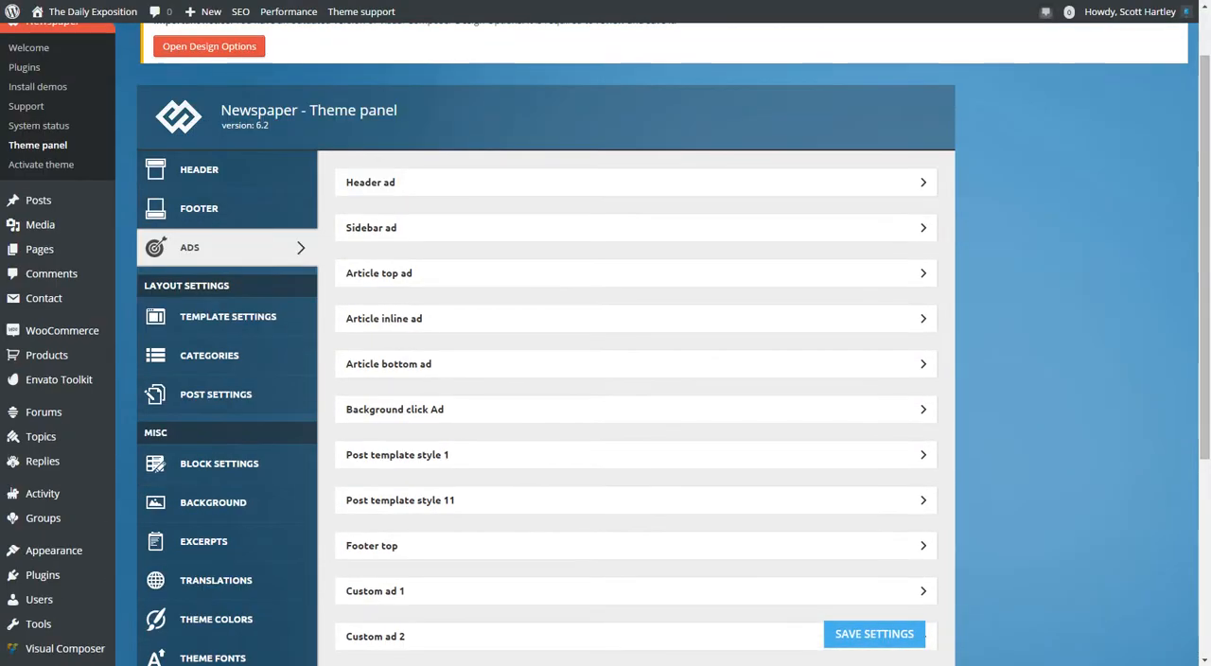
Open Header ad and review its ad code, device disable switches and AdSense size settings.
{"action": "left_click", "coordinate": [636, 111]}
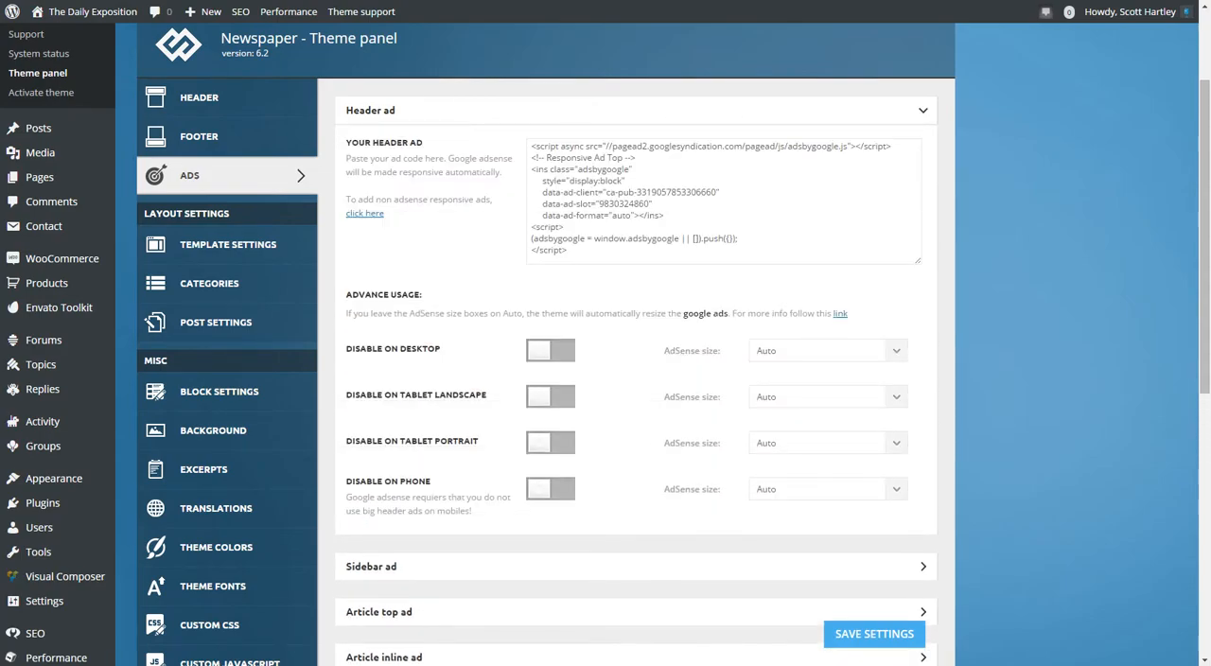
{"action": "scroll", "coordinate": [605, 344], "scroll_direction": "down", "scroll_amount": 6}
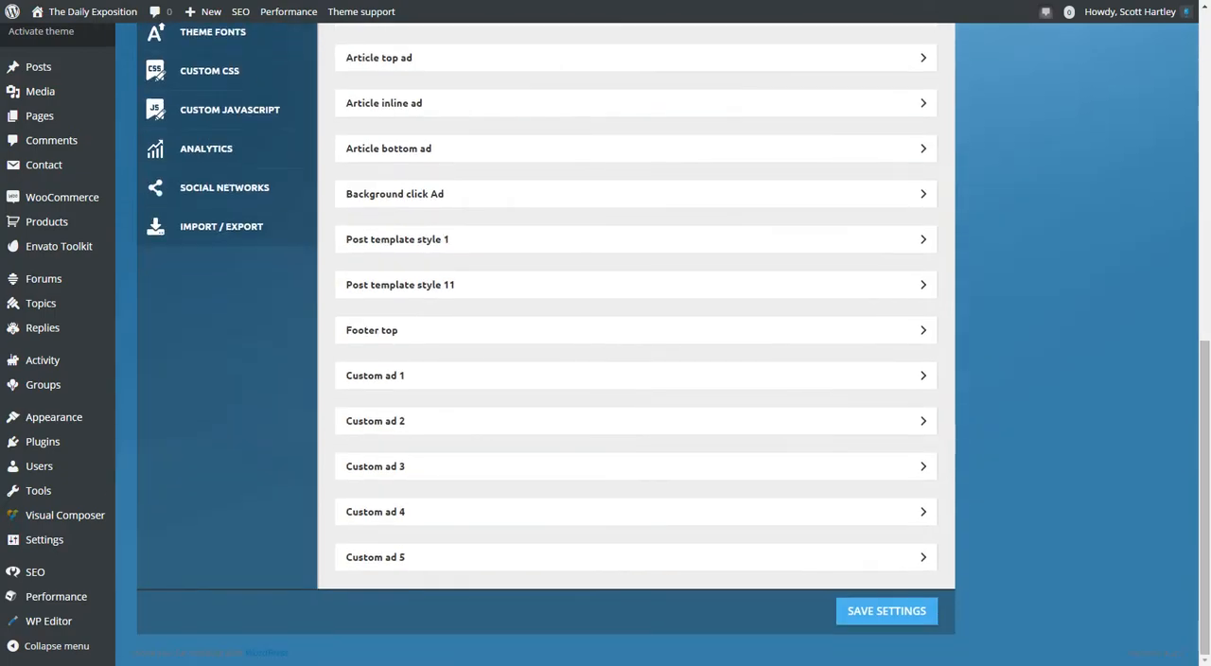
{"action": "scroll", "coordinate": [605, 344], "scroll_direction": "up", "scroll_amount": 7}
{"action": "scroll", "coordinate": [606, 344], "scroll_direction": "down", "scroll_amount": 1}
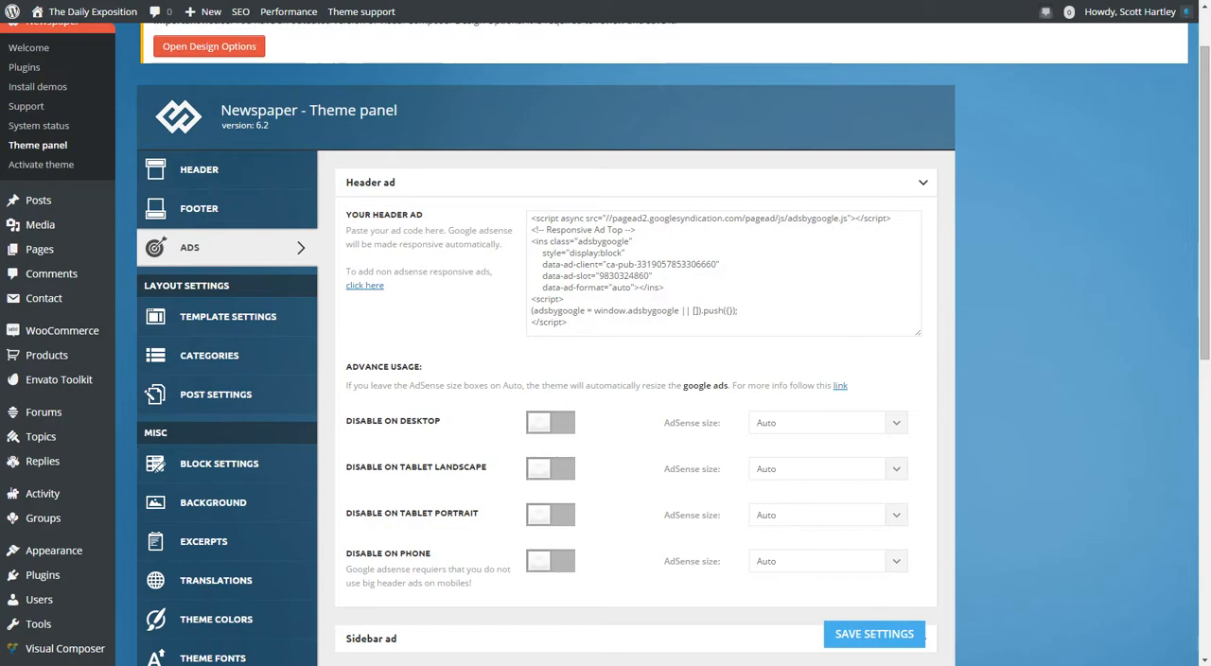
{"action": "scroll", "coordinate": [634, 378], "scroll_direction": "down", "scroll_amount": 2}
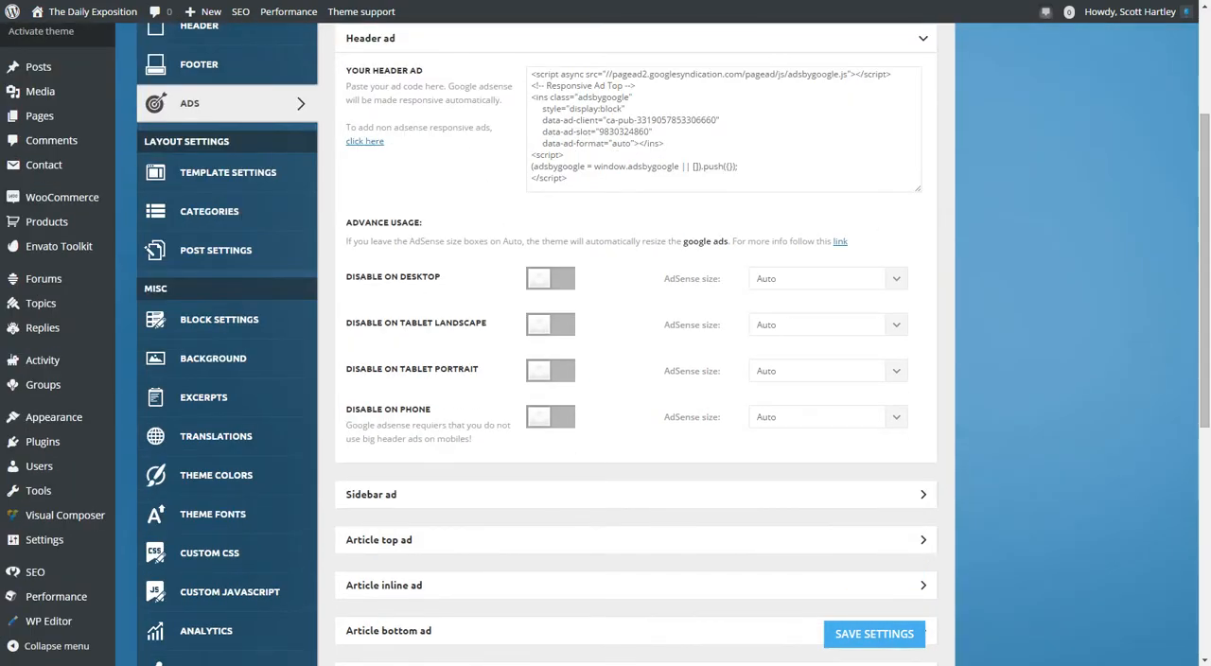
Review the AdSense size choices for phone and tablet landscape in the Header ad without changing them.
{"action": "left_click", "coordinate": [828, 418]}
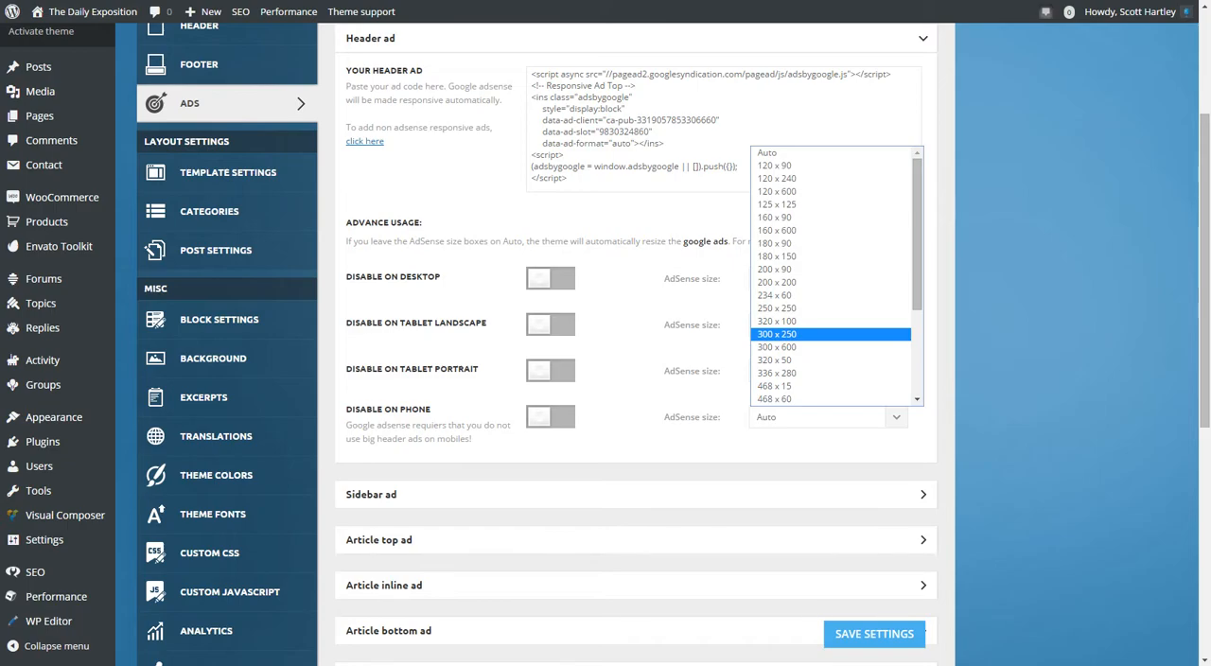
{"action": "scroll", "coordinate": [831, 295], "scroll_direction": "down", "scroll_amount": 4}
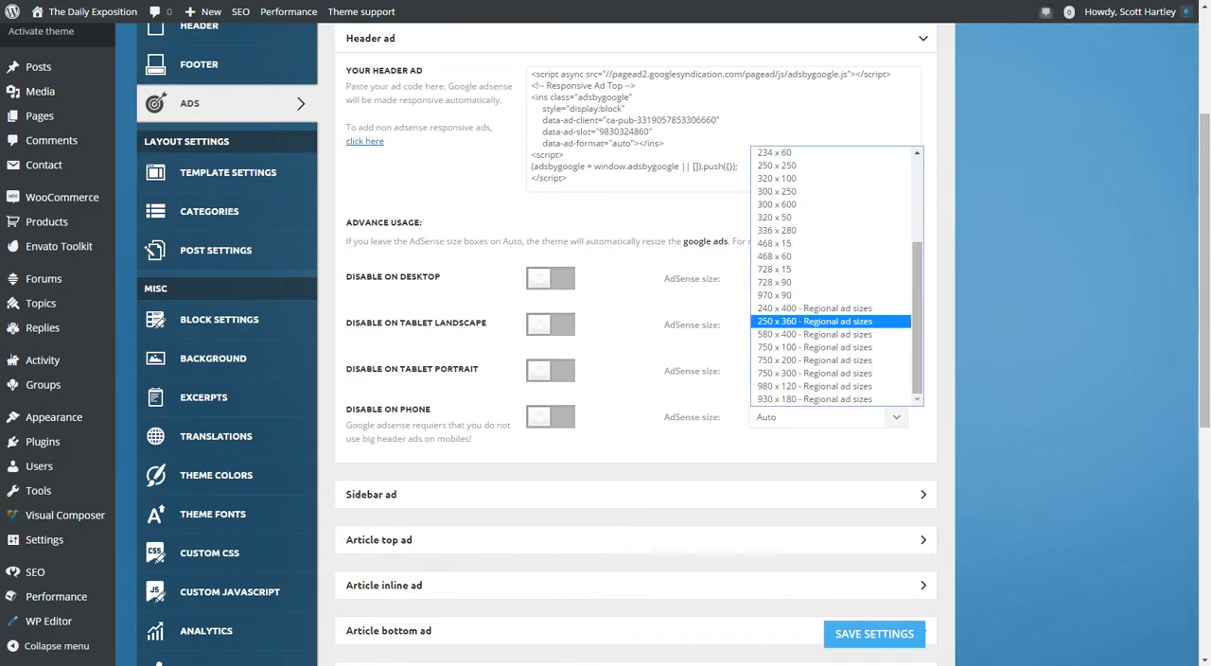
{"action": "key", "text": "Escape"}
{"action": "left_click", "coordinate": [827, 324]}
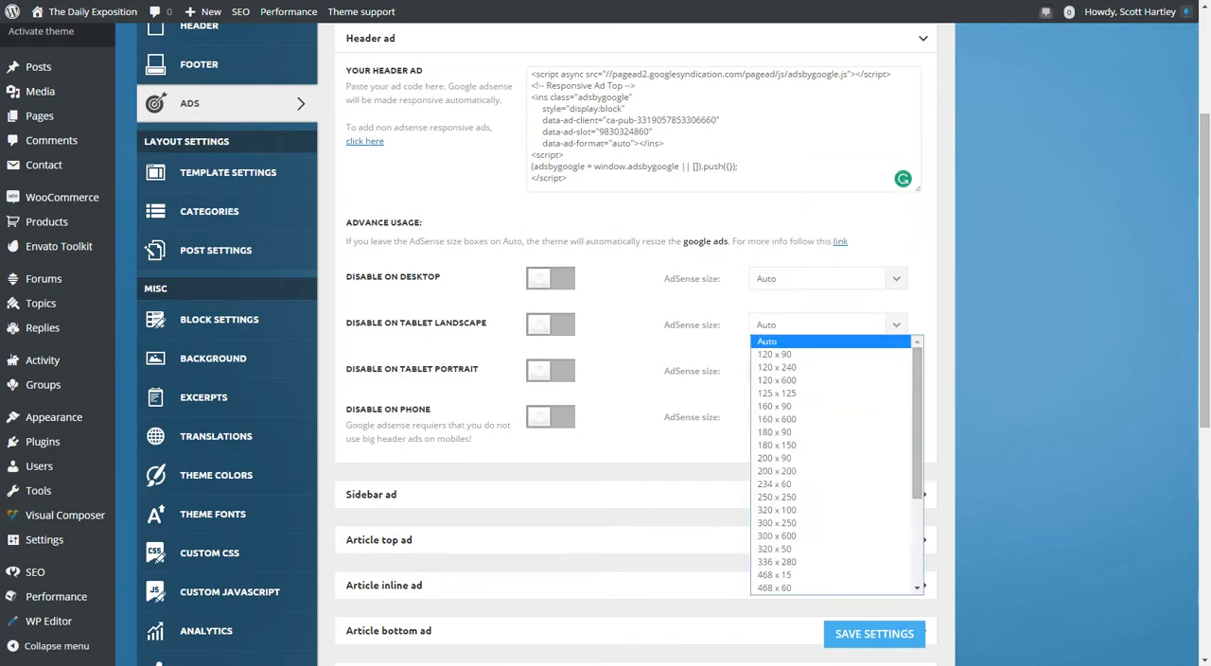
{"action": "key", "text": "Escape"}
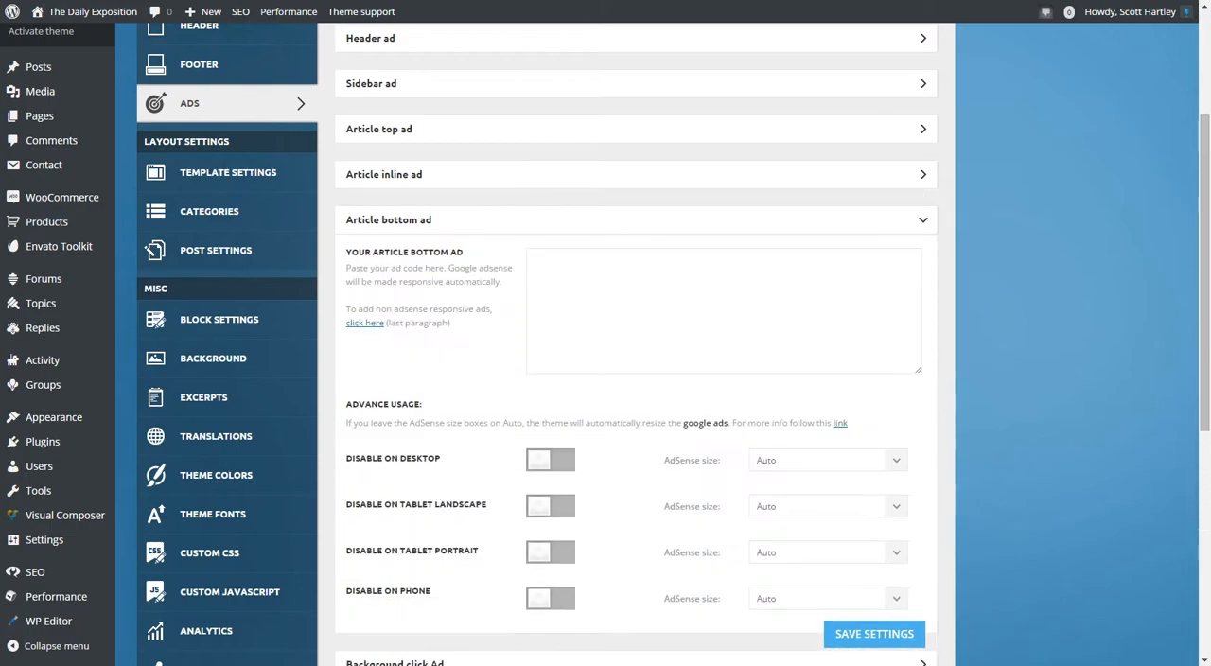
Open Article inline ad, set its ad position in content to float right, and collapse the section.
{"action": "left_click", "coordinate": [636, 175]}
{"action": "left_click", "coordinate": [653, 246]}
{"action": "scroll", "coordinate": [635, 340], "scroll_direction": "down", "scroll_amount": 1}
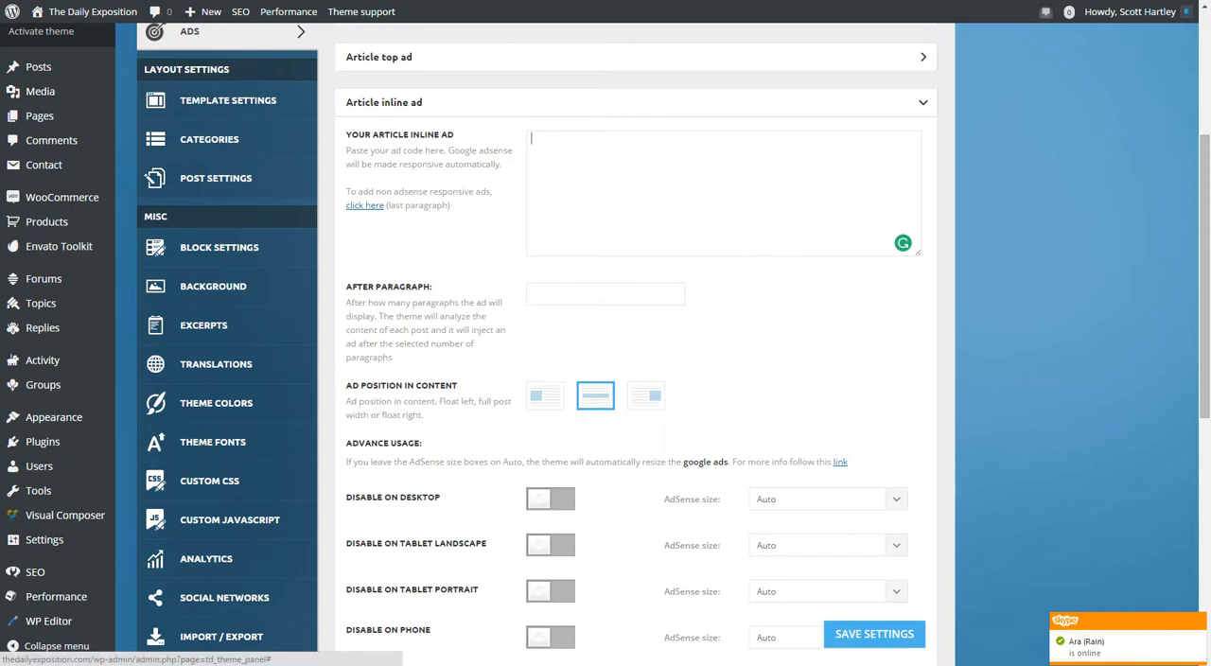
{"action": "left_click", "coordinate": [545, 396]}
{"action": "left_click", "coordinate": [646, 396]}
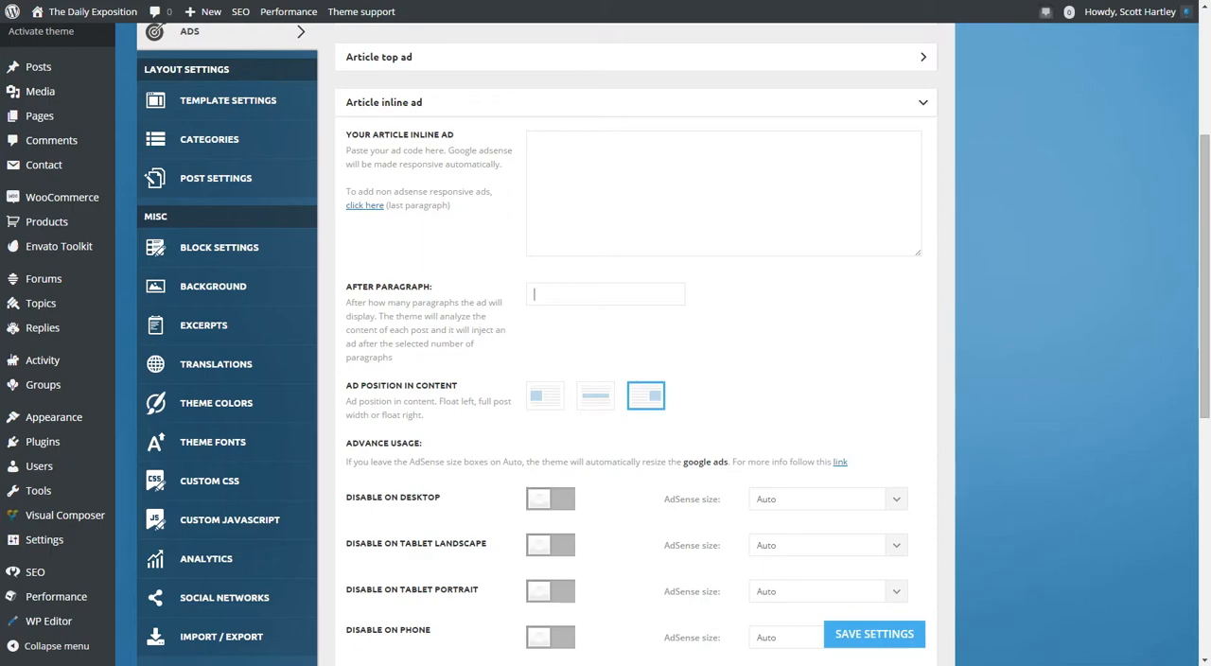
{"action": "left_click", "coordinate": [635, 102]}
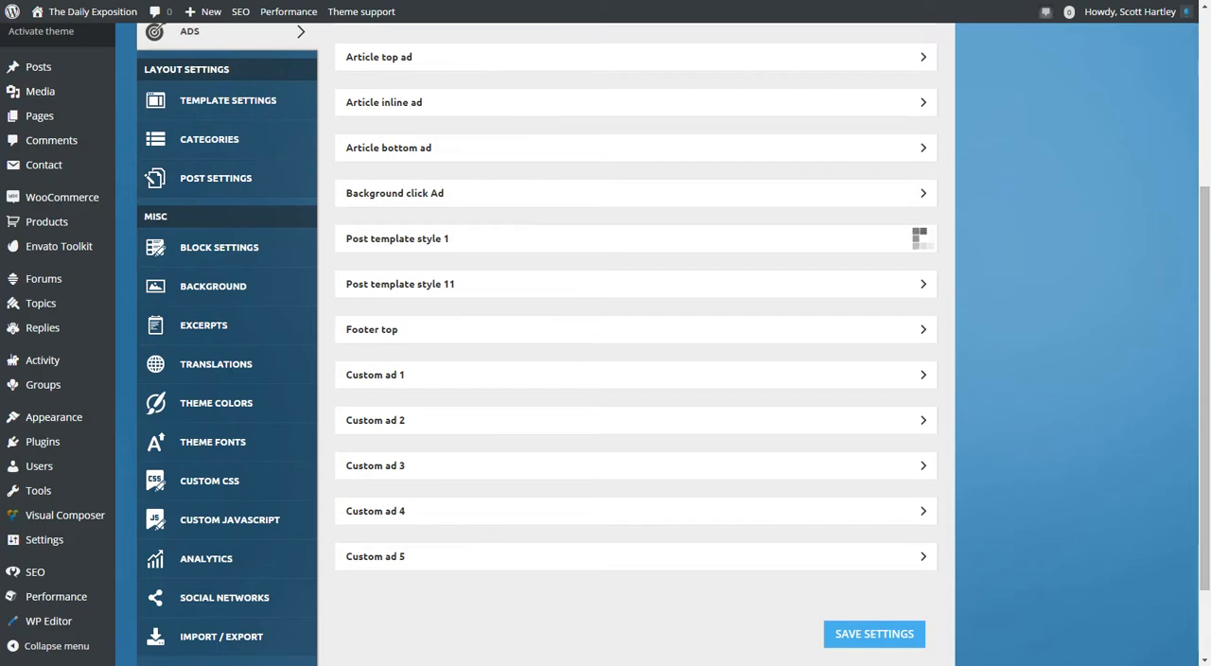
Briefly open and collapse the Post template style 1 and Post template style 11 ad sections.
{"action": "left_click", "coordinate": [923, 238]}
{"action": "left_click", "coordinate": [923, 238]}
{"action": "left_click", "coordinate": [923, 284]}
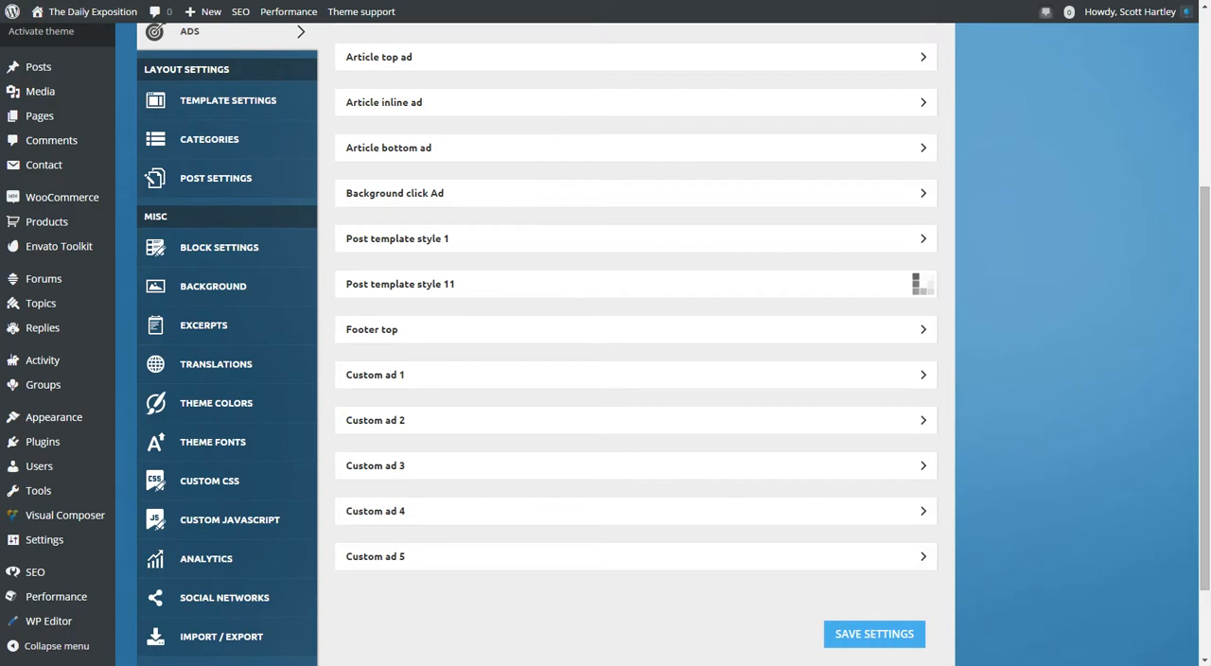
{"action": "left_click", "coordinate": [923, 283]}
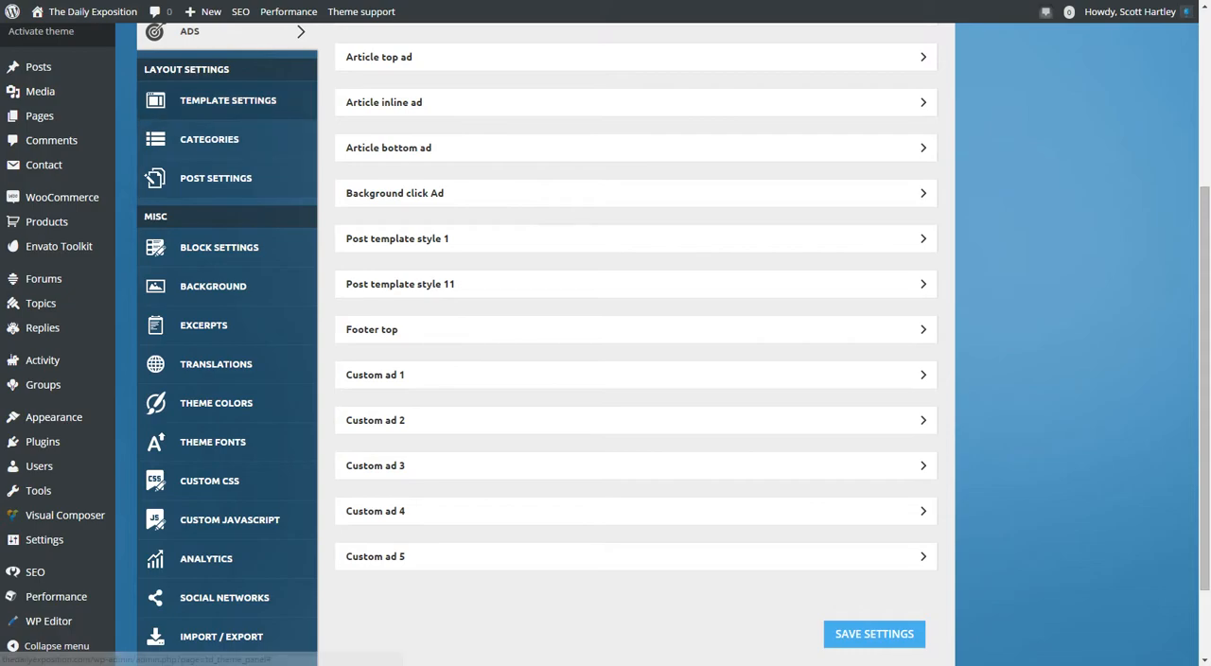
Open Template Settings and look over its sections, including a brief look at Breadcrumbs.
{"action": "scroll", "coordinate": [227, 316], "scroll_direction": "up", "scroll_amount": 3}
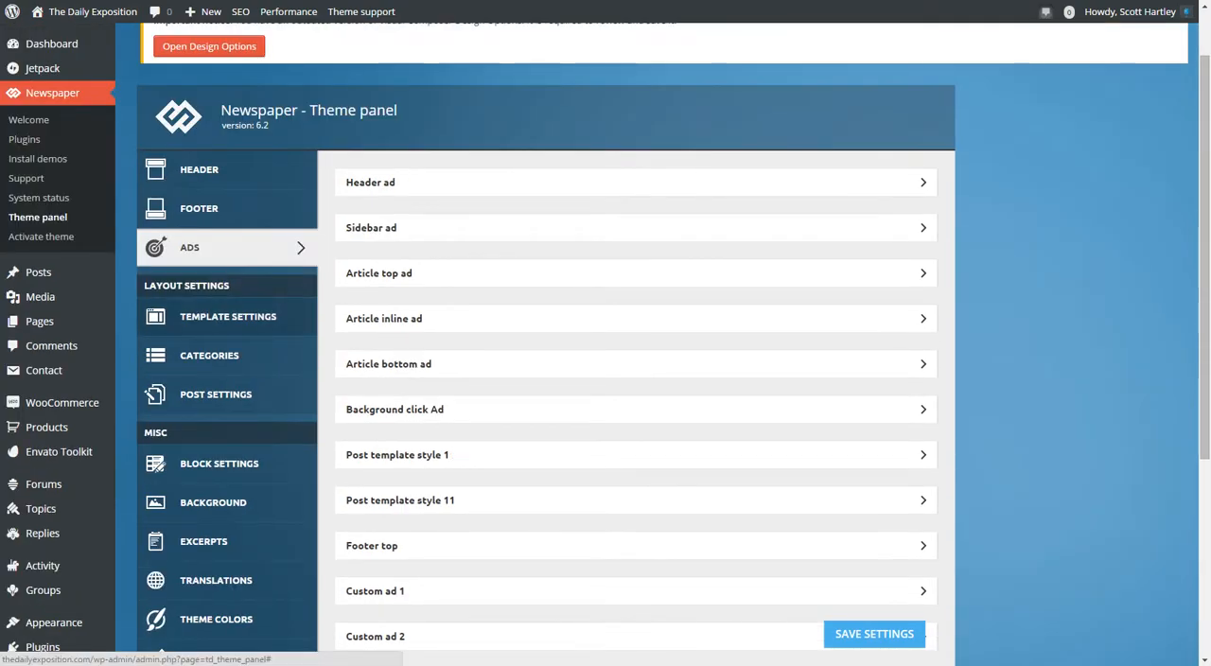
{"action": "left_click", "coordinate": [227, 316]}
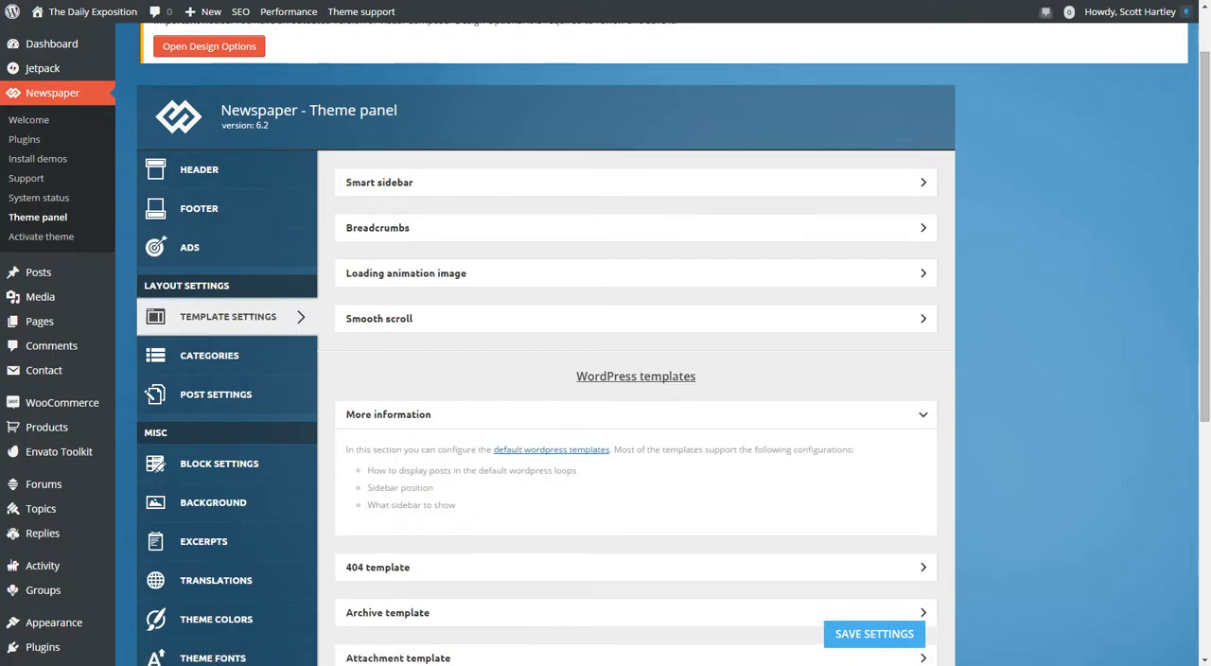
{"action": "scroll", "coordinate": [606, 340], "scroll_direction": "down", "scroll_amount": 1}
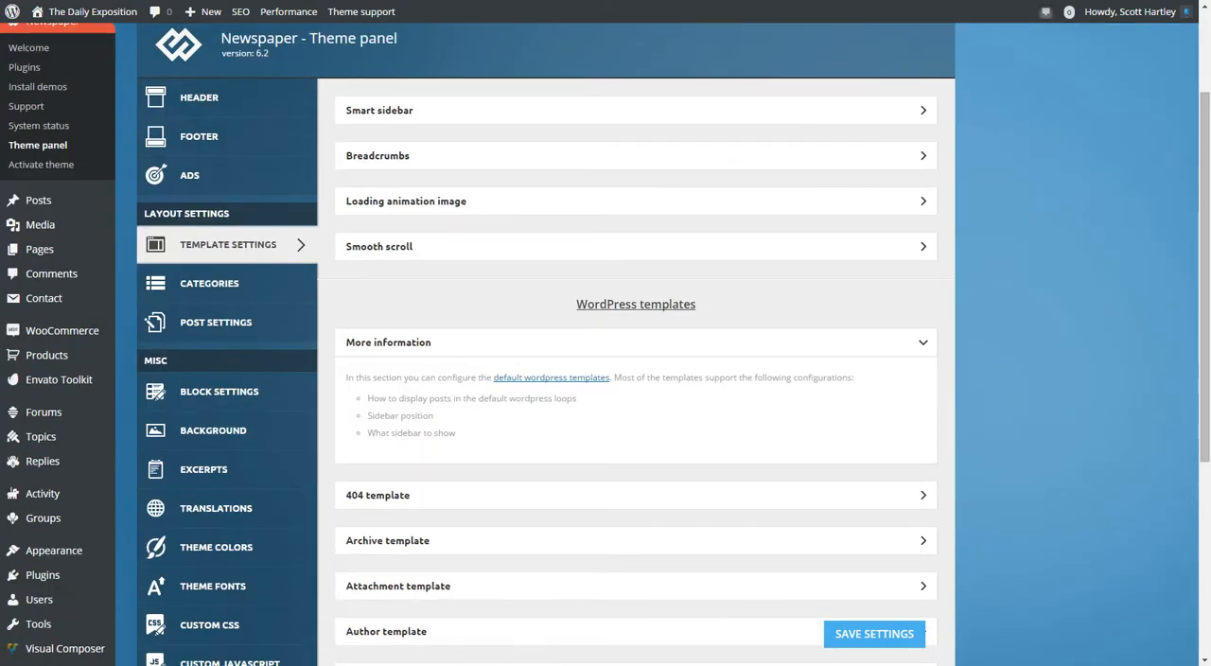
{"action": "scroll", "coordinate": [606, 340], "scroll_direction": "up", "scroll_amount": 2}
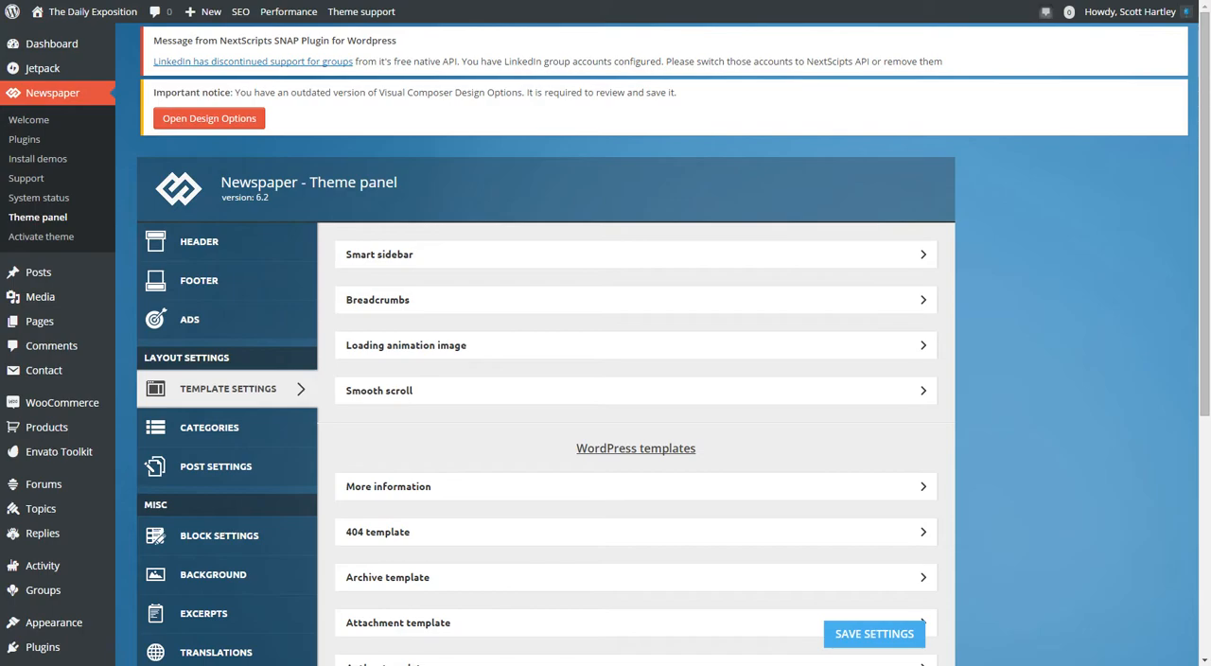
{"action": "left_click", "coordinate": [636, 300]}
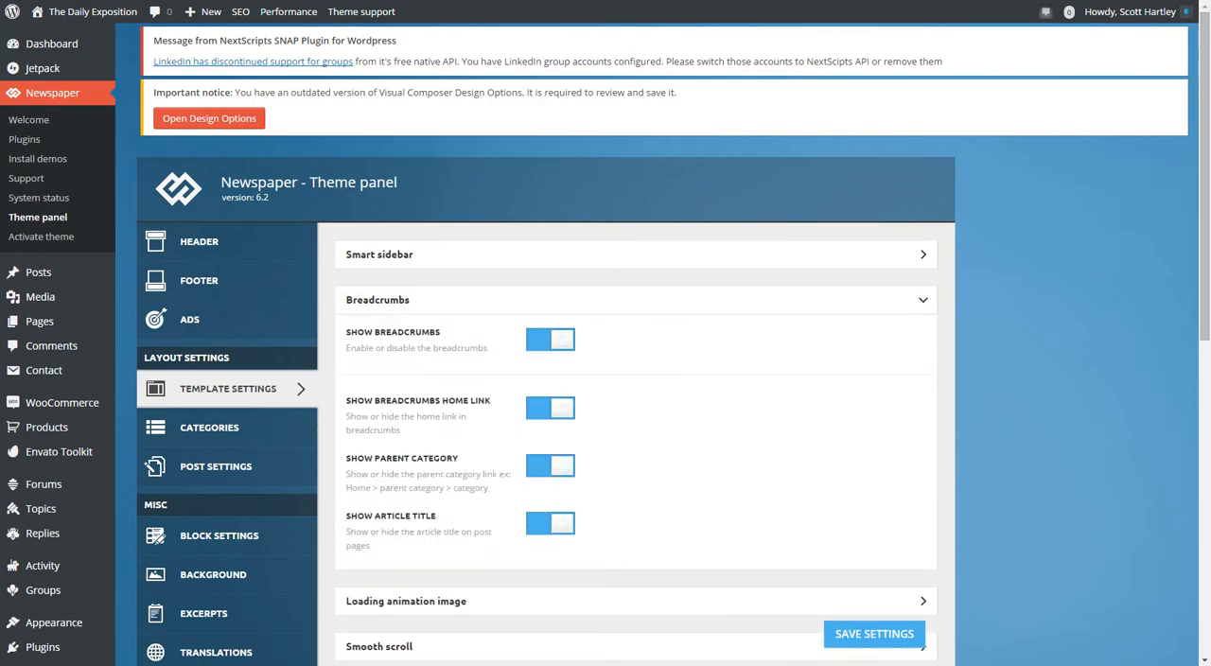
{"action": "left_click", "coordinate": [636, 300]}
Open Smart sidebar, review its enable switch and the note on the unsupported Trending now widget, and collapse it.
{"action": "left_click", "coordinate": [636, 255]}
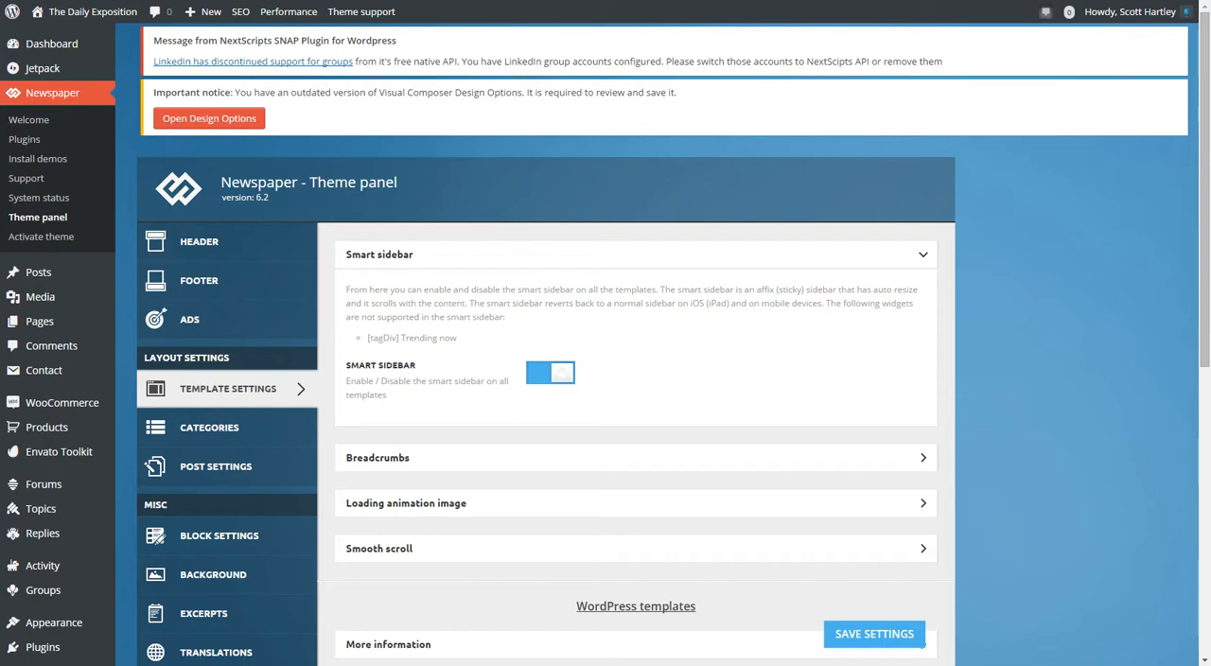
{"action": "left_click", "coordinate": [550, 372]}
{"action": "left_click", "coordinate": [550, 373]}
{"action": "left_click_drag", "start_coordinate": [368, 338], "coordinate": [450, 339]}
{"action": "triple_click", "coordinate": [450, 339]}
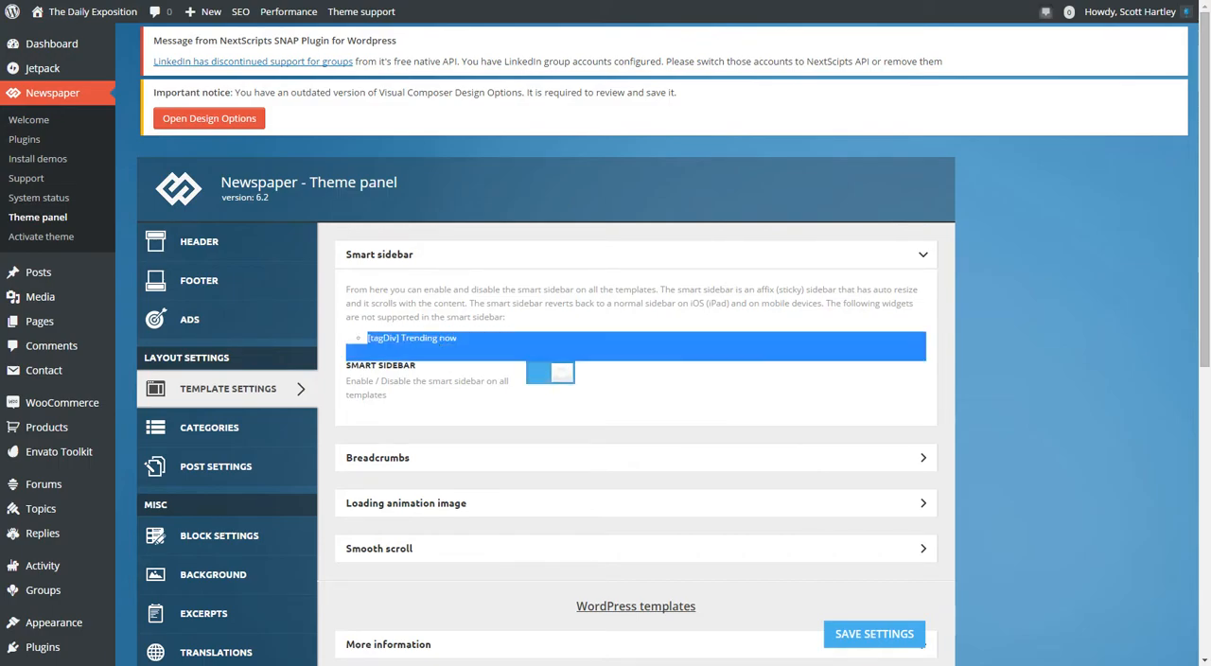
{"action": "left_click", "coordinate": [452, 339]}
{"action": "left_click", "coordinate": [454, 255]}
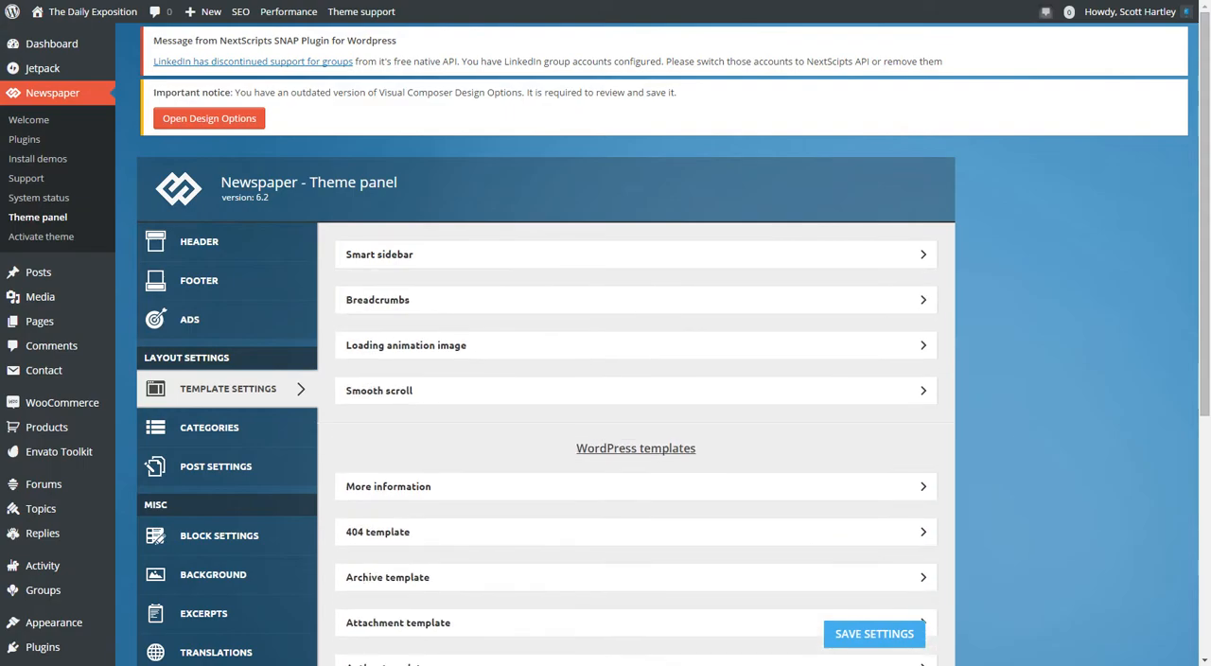
{"action": "left_click", "coordinate": [454, 255]}
{"action": "left_click", "coordinate": [454, 255]}
Review the Breadcrumbs switches for home link, parent category and article title, and collapse the section.
{"action": "left_click", "coordinate": [454, 300]}
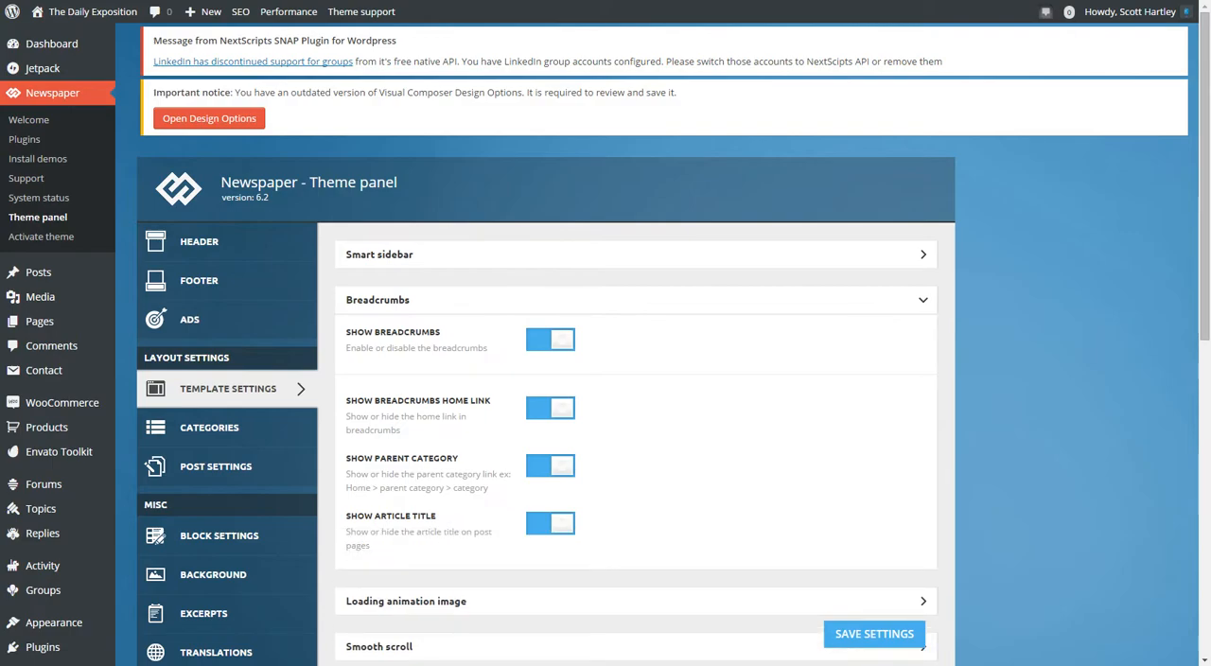
{"action": "left_click", "coordinate": [454, 300]}
{"action": "left_click", "coordinate": [454, 300]}
{"action": "scroll", "coordinate": [634, 378], "scroll_direction": "down", "scroll_amount": 1}
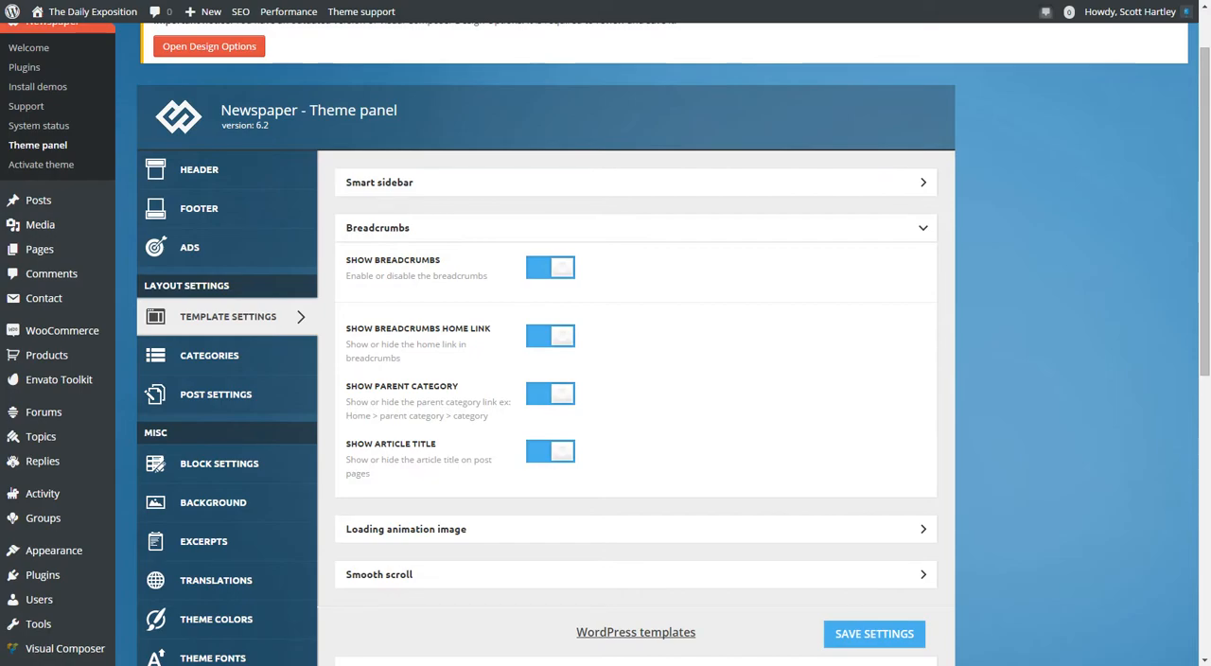
{"action": "left_click", "coordinate": [922, 228]}
Review the Loading animation image switch and loading effects, and open the Smooth scroll setting.
{"action": "left_click", "coordinate": [922, 273]}
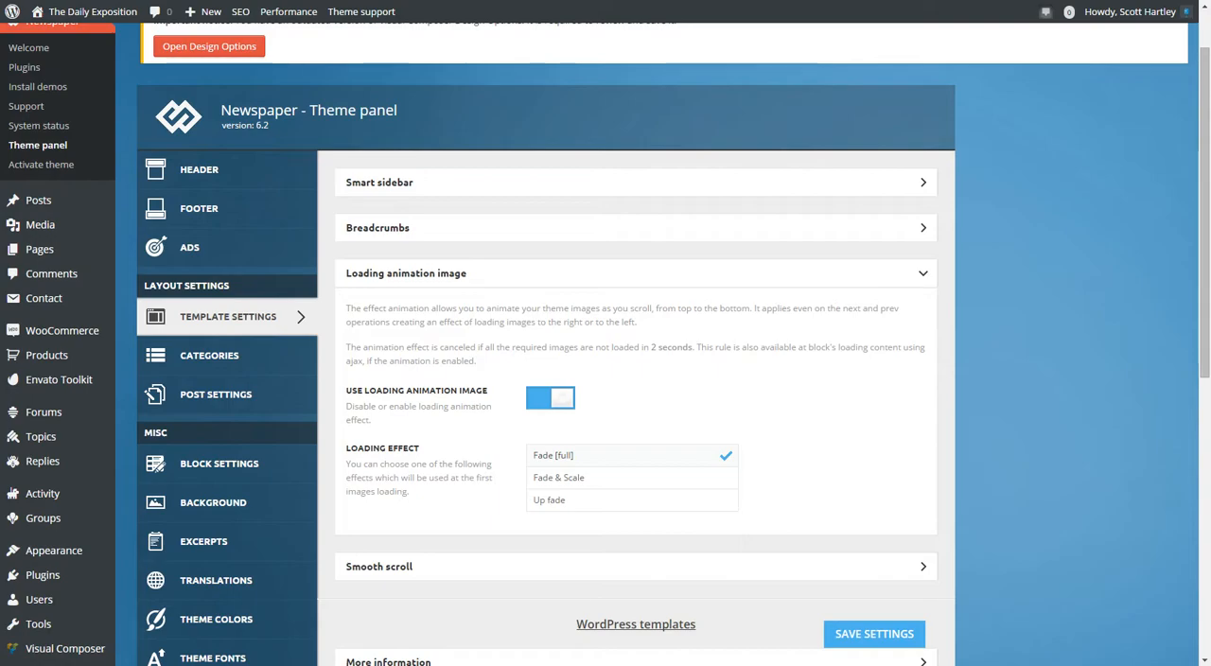
{"action": "left_click", "coordinate": [635, 273]}
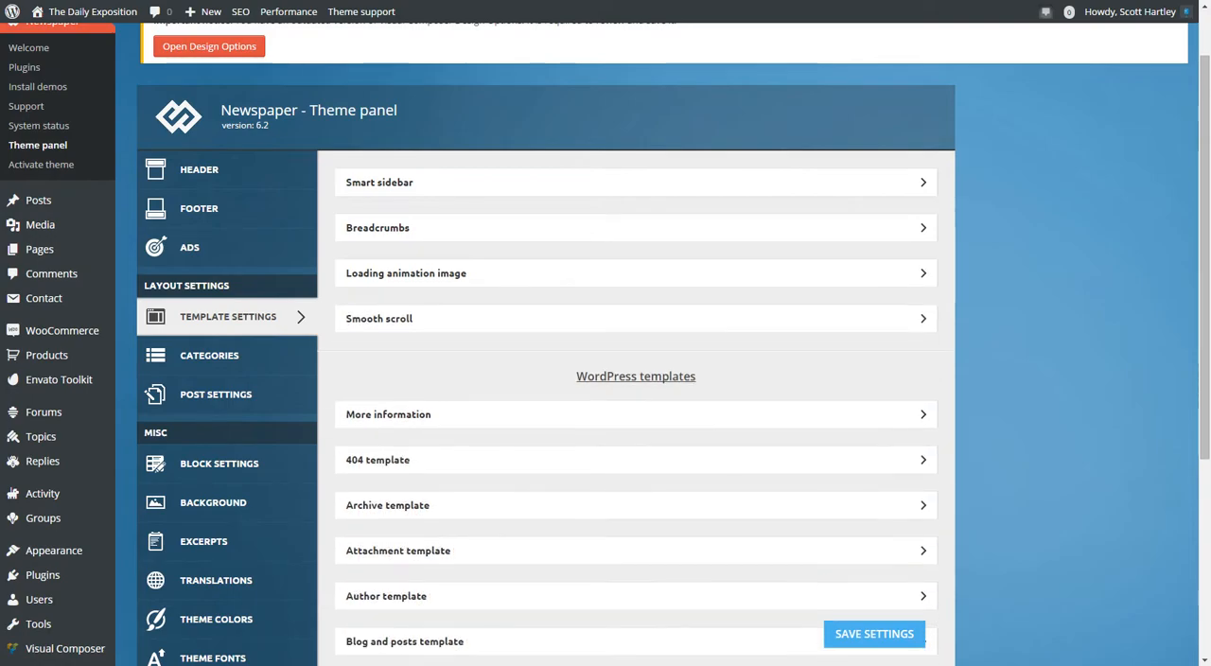
{"action": "left_click", "coordinate": [635, 319]}
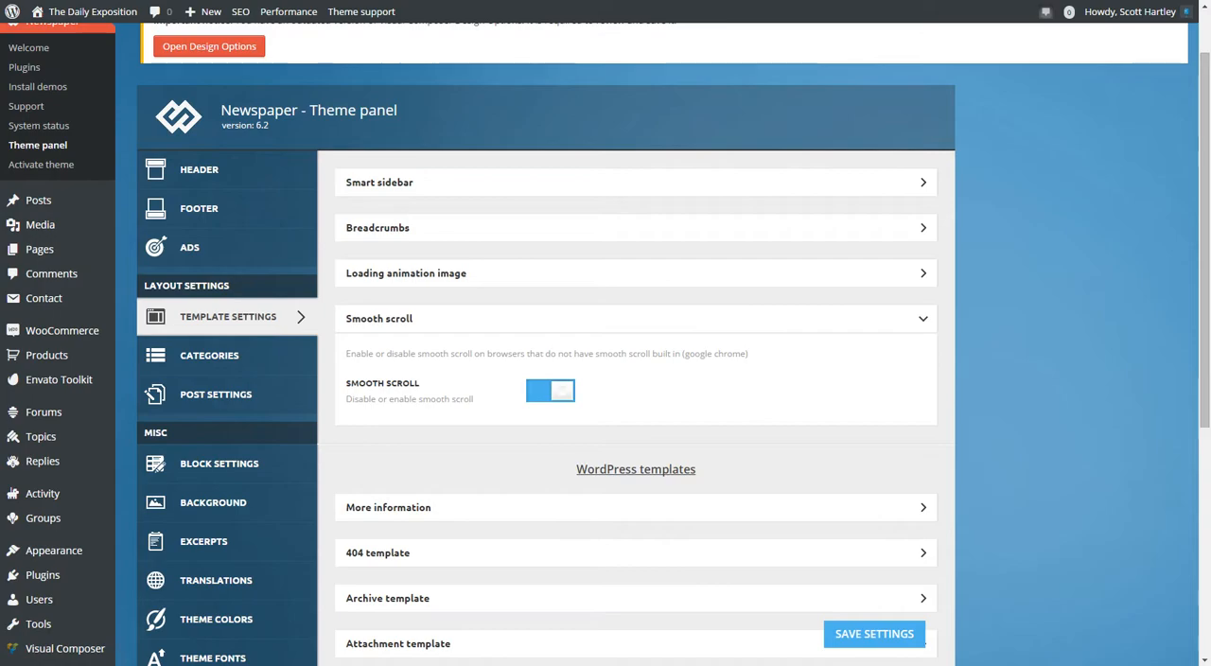
Look through the WordPress templates list and read its More information section on supported configurations.
{"action": "scroll", "coordinate": [636, 378], "scroll_direction": "down", "scroll_amount": 1}
{"action": "scroll", "coordinate": [635, 378], "scroll_direction": "down", "scroll_amount": 1}
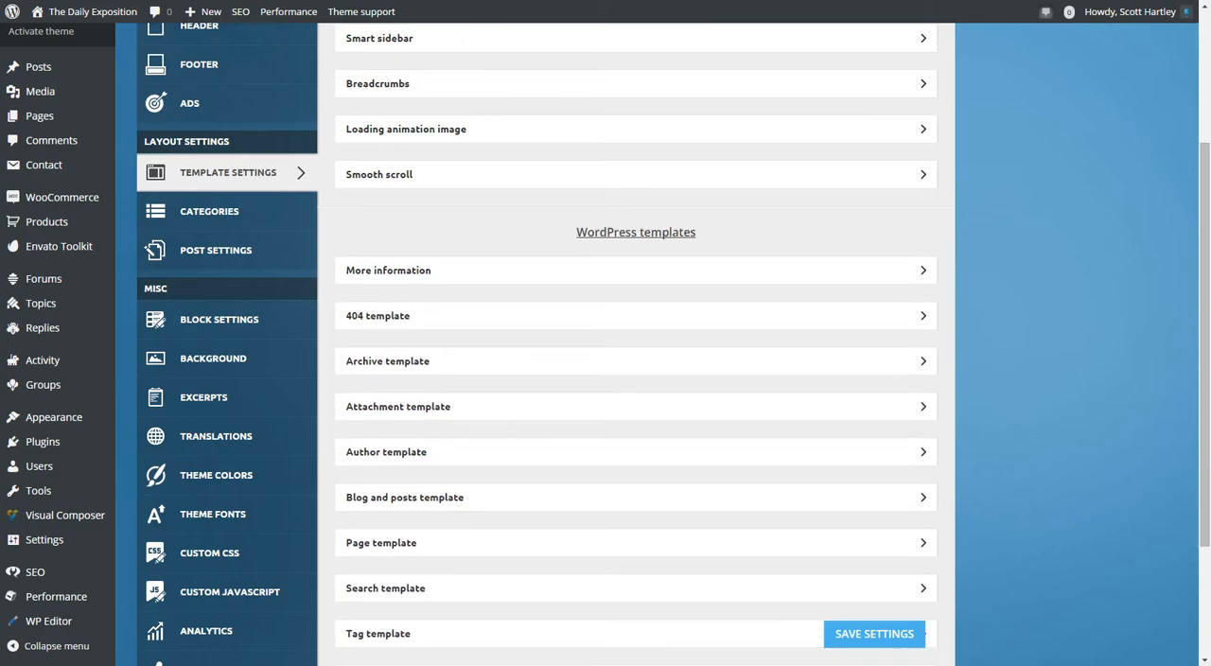
{"action": "scroll", "coordinate": [636, 378], "scroll_direction": "down", "scroll_amount": 2}
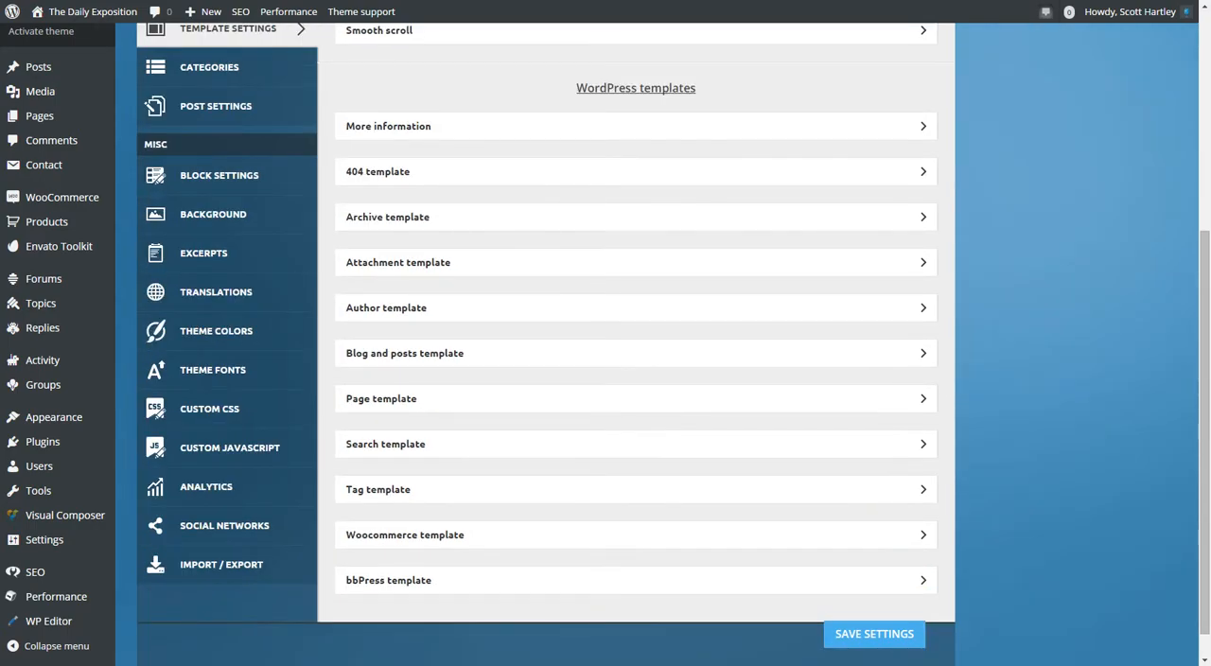
{"action": "scroll", "coordinate": [636, 378], "scroll_direction": "down", "scroll_amount": 1}
{"action": "scroll", "coordinate": [635, 378], "scroll_direction": "up", "scroll_amount": 1}
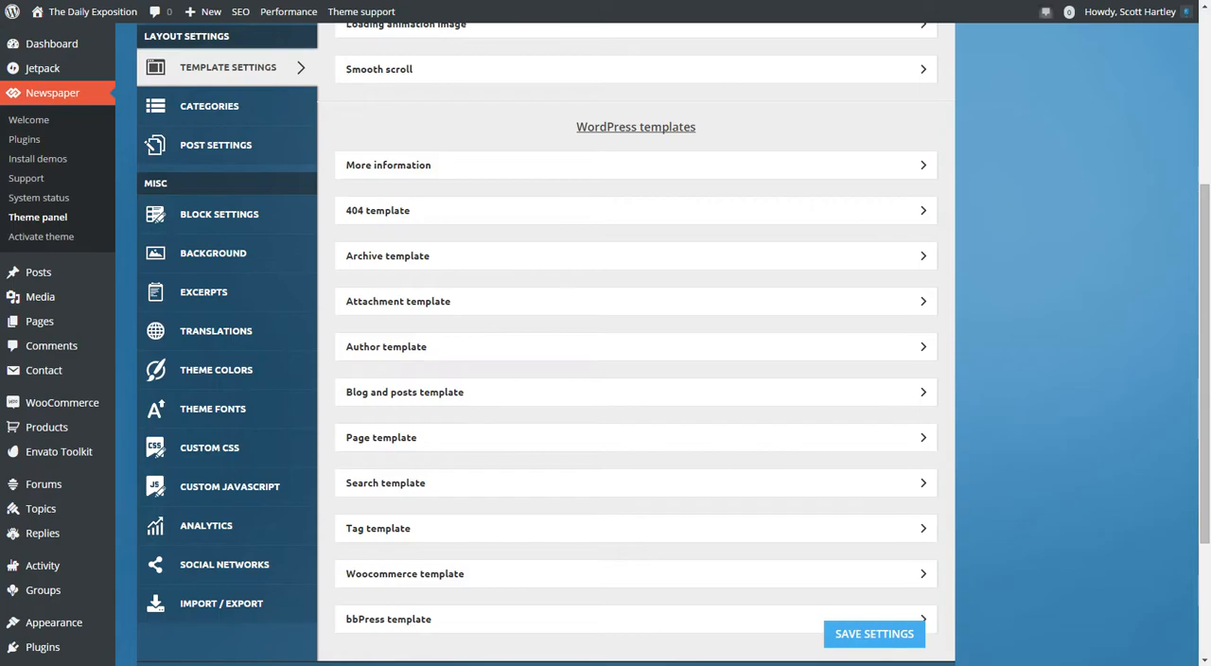
{"action": "left_click", "coordinate": [388, 164]}
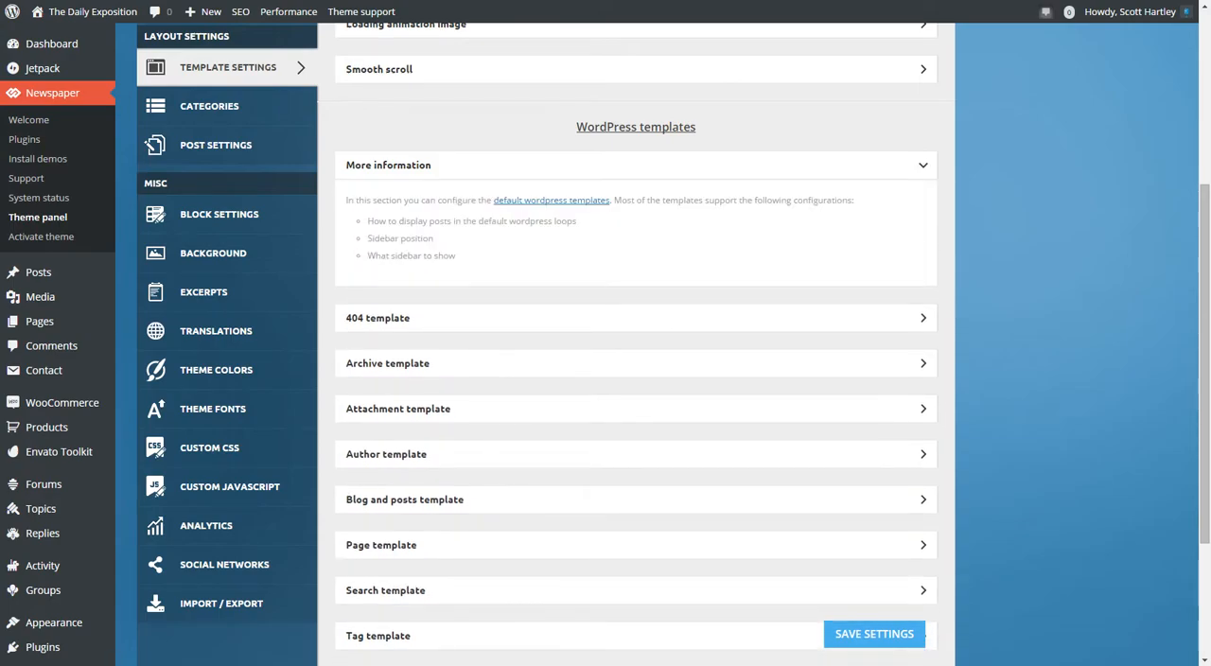
{"action": "left_click", "coordinate": [636, 165]}
Open 404 template and examine its description, 404.php file reference and article display view modules.
{"action": "left_click", "coordinate": [636, 210]}
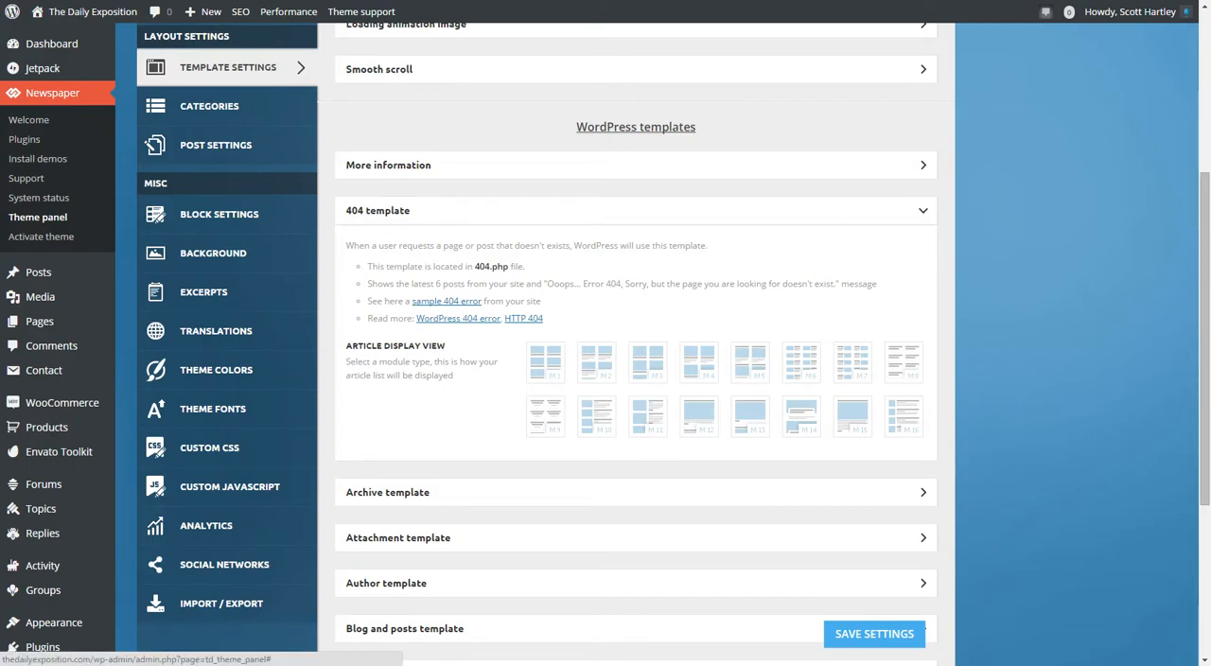
{"action": "left_click_drag", "start_coordinate": [449, 266], "coordinate": [523, 266]}
{"action": "left_click", "coordinate": [526, 267]}
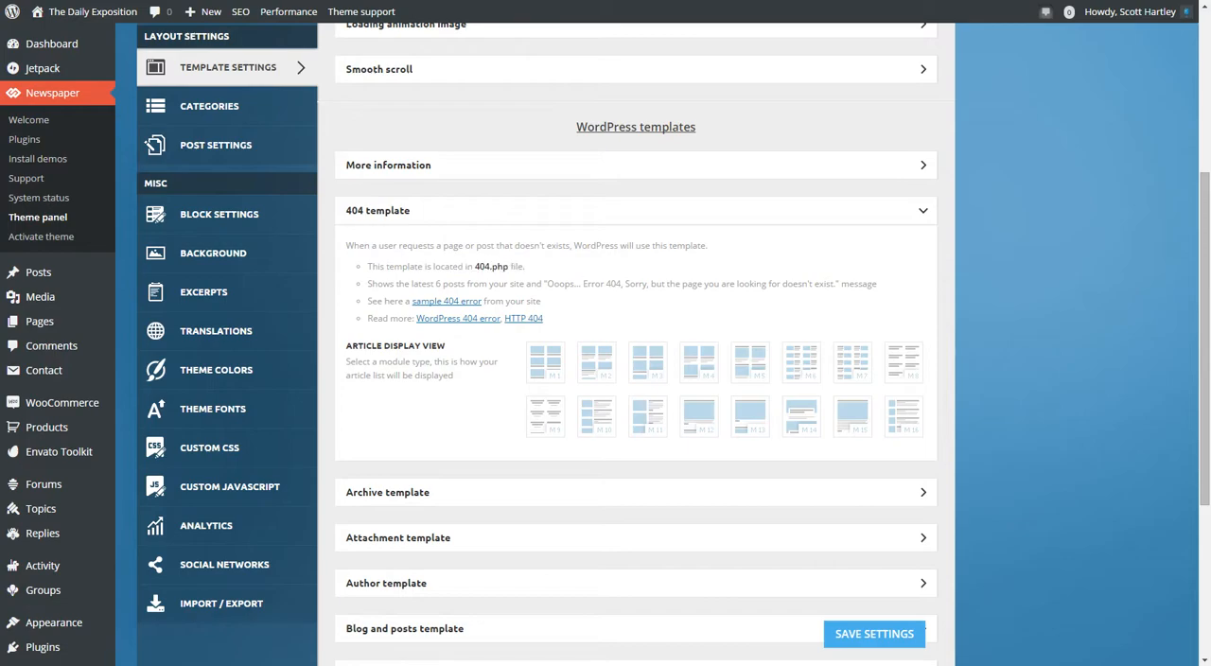
Read the 404 template's description, look over the sample 404 error page with its latest posts, and collapse the section.
{"action": "left_click_drag", "start_coordinate": [427, 284], "coordinate": [831, 284]}
{"action": "triple_click", "coordinate": [819, 284]}
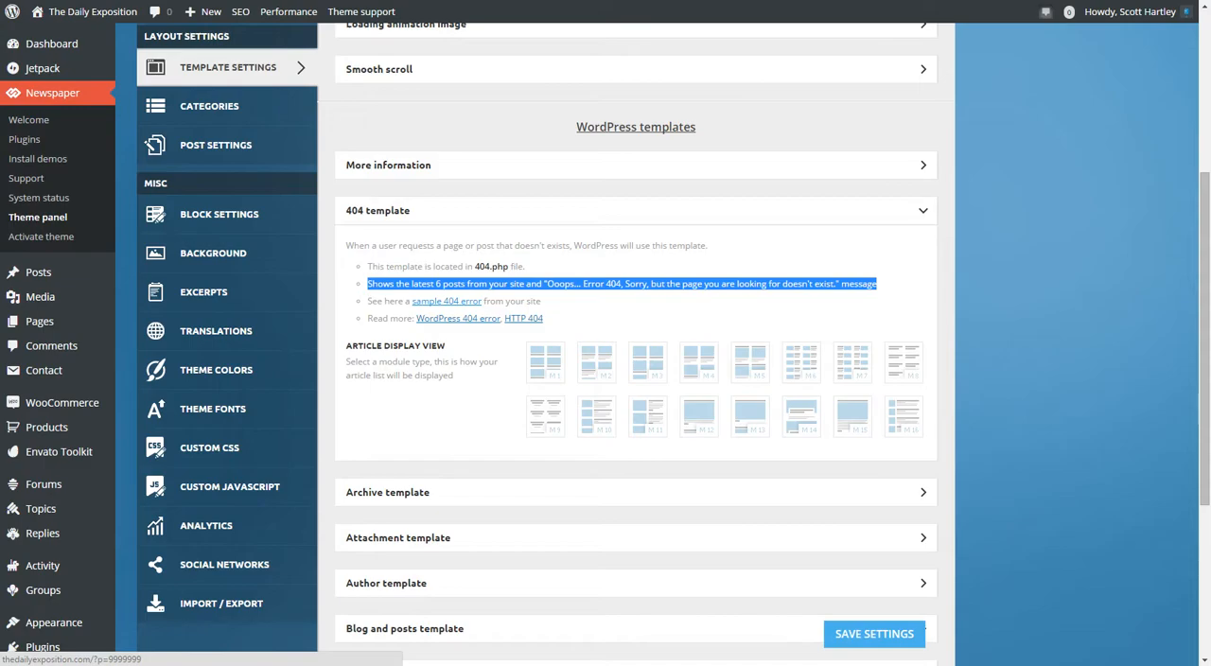
{"action": "left_click", "coordinate": [446, 301]}
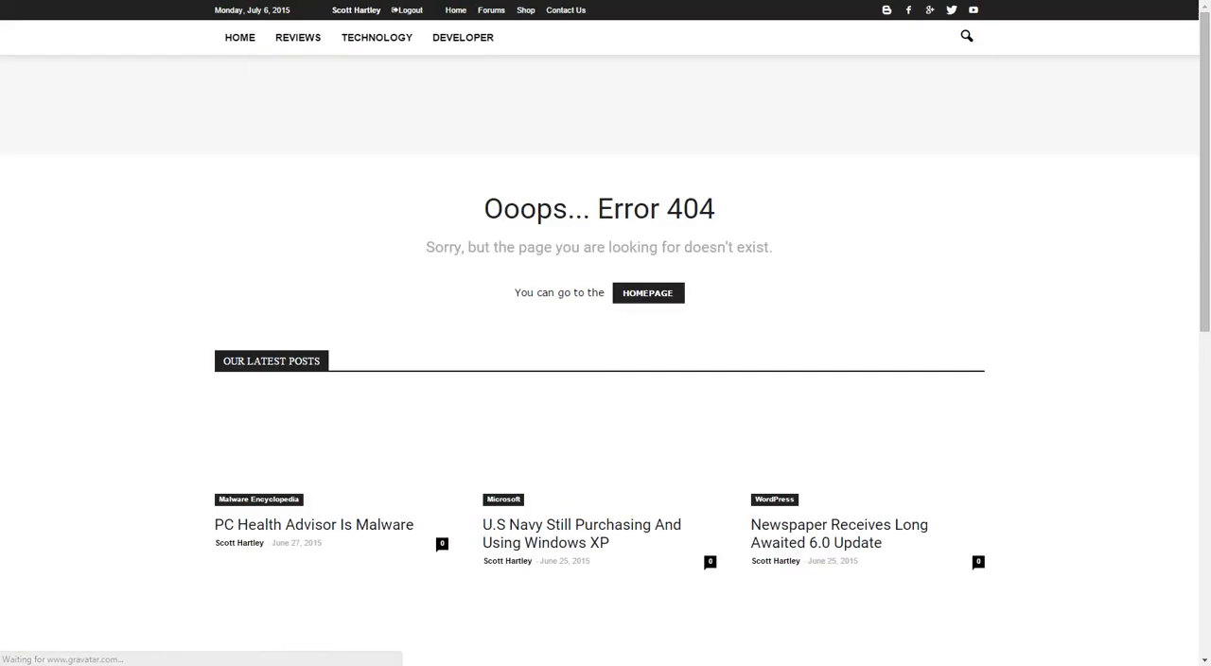
{"action": "scroll", "coordinate": [599, 379], "scroll_direction": "down", "scroll_amount": 2}
{"action": "scroll", "coordinate": [599, 327], "scroll_direction": "down", "scroll_amount": 1}
{"action": "scroll", "coordinate": [599, 326], "scroll_direction": "up", "scroll_amount": 2}
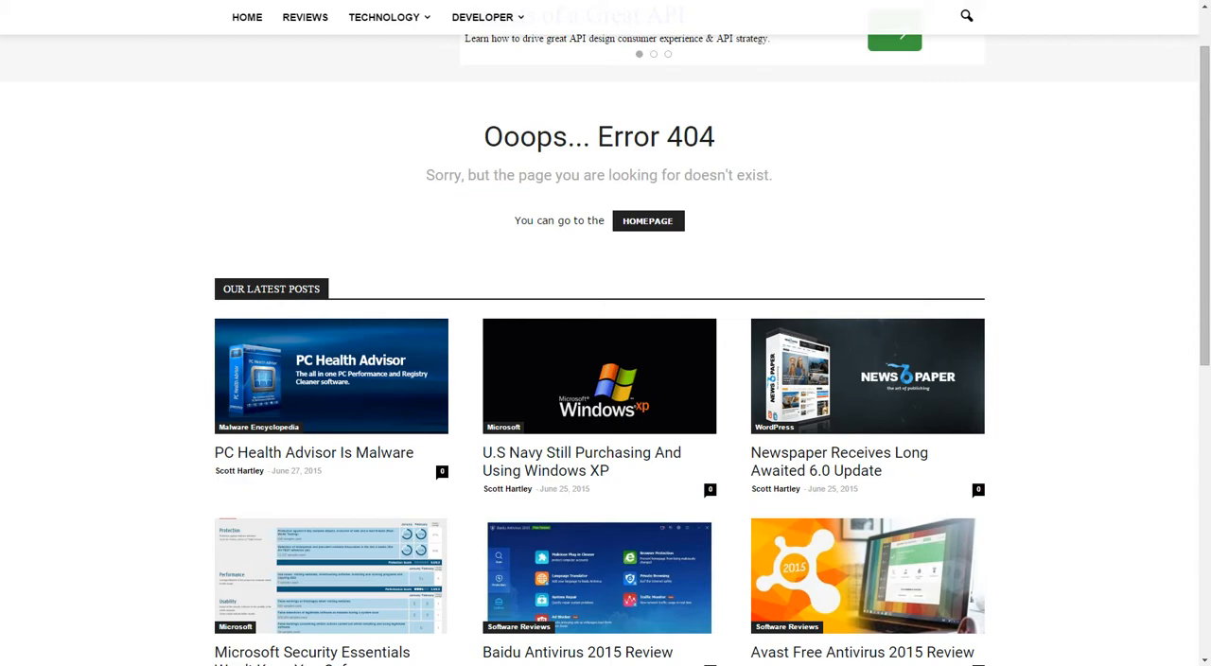
{"action": "scroll", "coordinate": [599, 378], "scroll_direction": "up", "scroll_amount": 1}
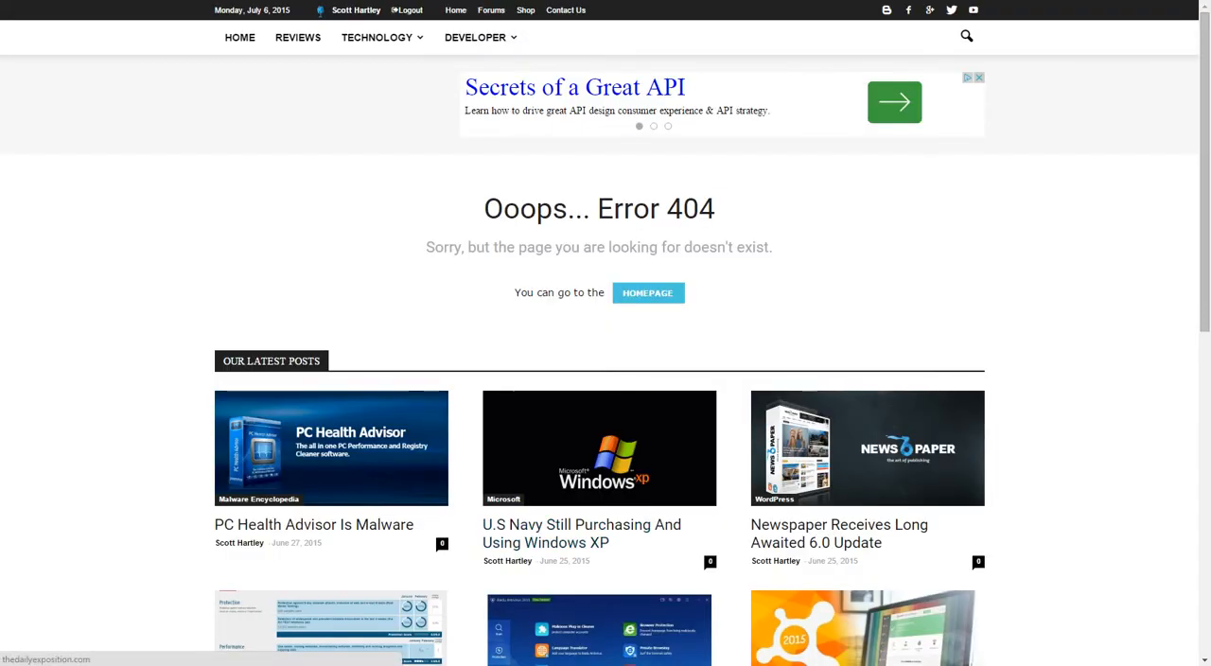
{"action": "scroll", "coordinate": [599, 378], "scroll_direction": "down", "scroll_amount": 2}
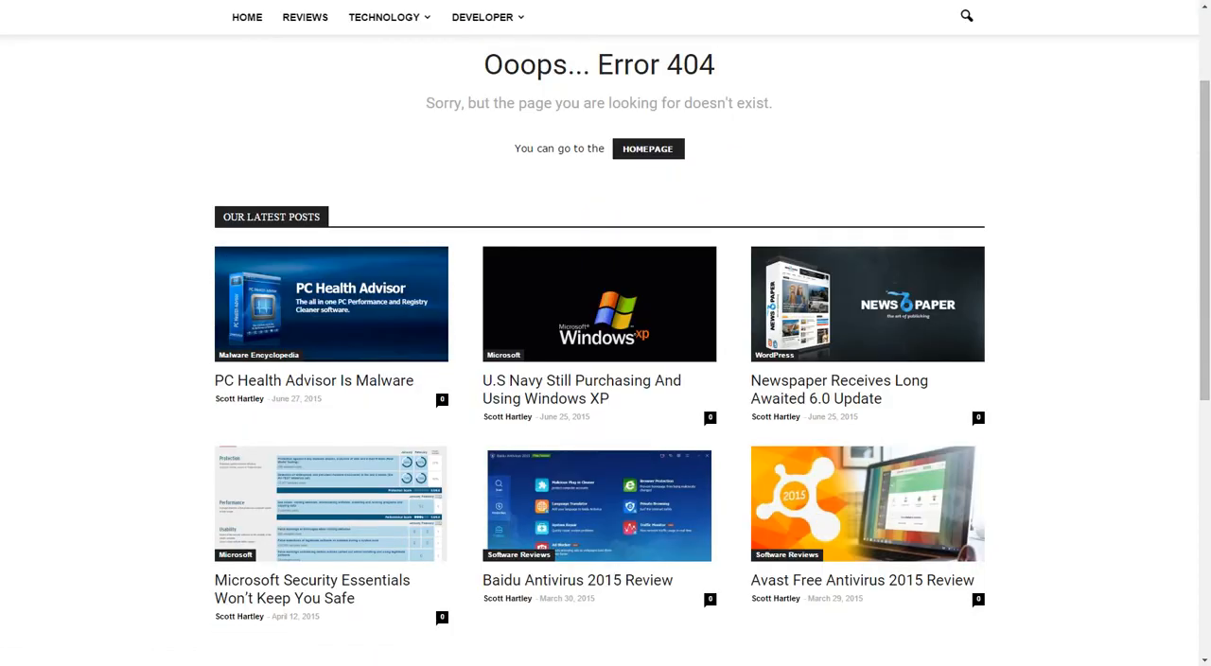
{"action": "scroll", "coordinate": [567, 270], "scroll_direction": "down", "scroll_amount": 4}
{"action": "scroll", "coordinate": [568, 270], "scroll_direction": "up", "scroll_amount": 4}
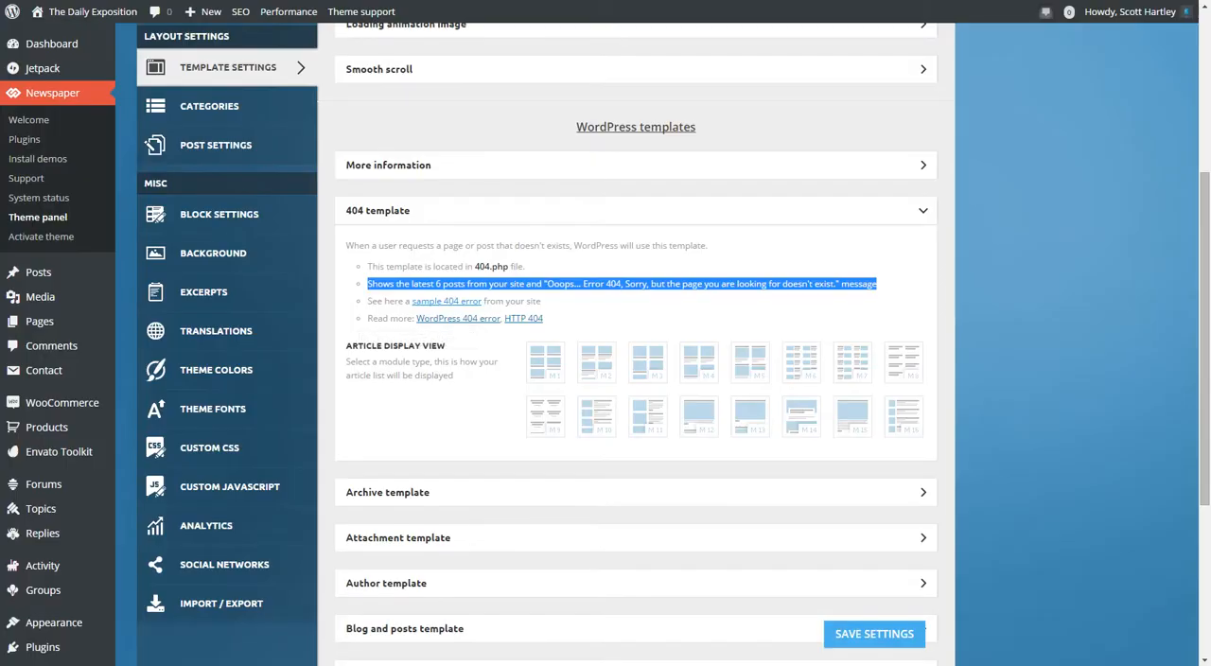
{"action": "triple_click", "coordinate": [527, 246]}
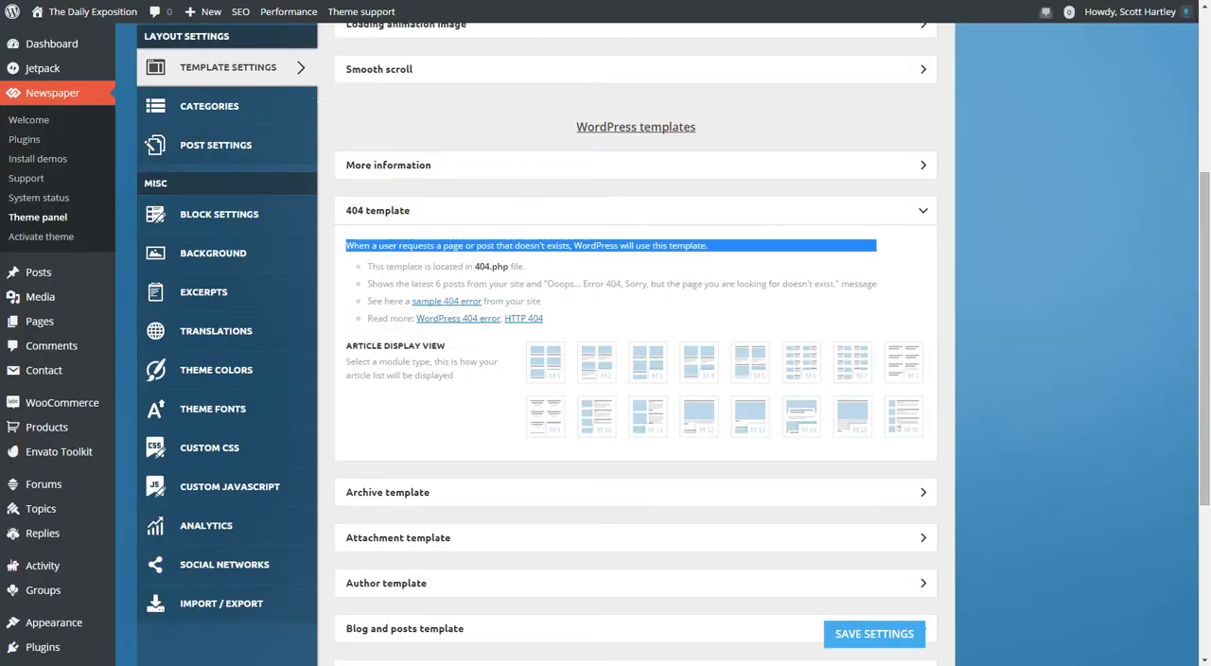
{"action": "left_click", "coordinate": [568, 211]}
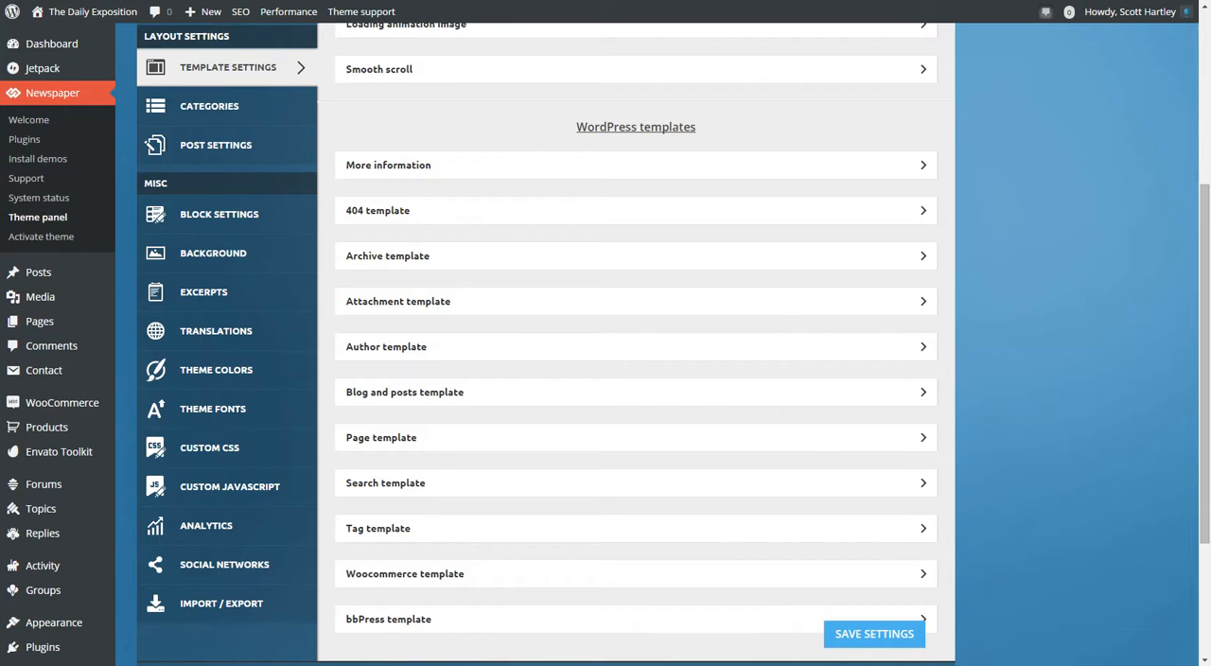
Review the Archive template's settings and its current year sample archive on the live site, and collapse the section.
{"action": "left_click", "coordinate": [586, 256]}
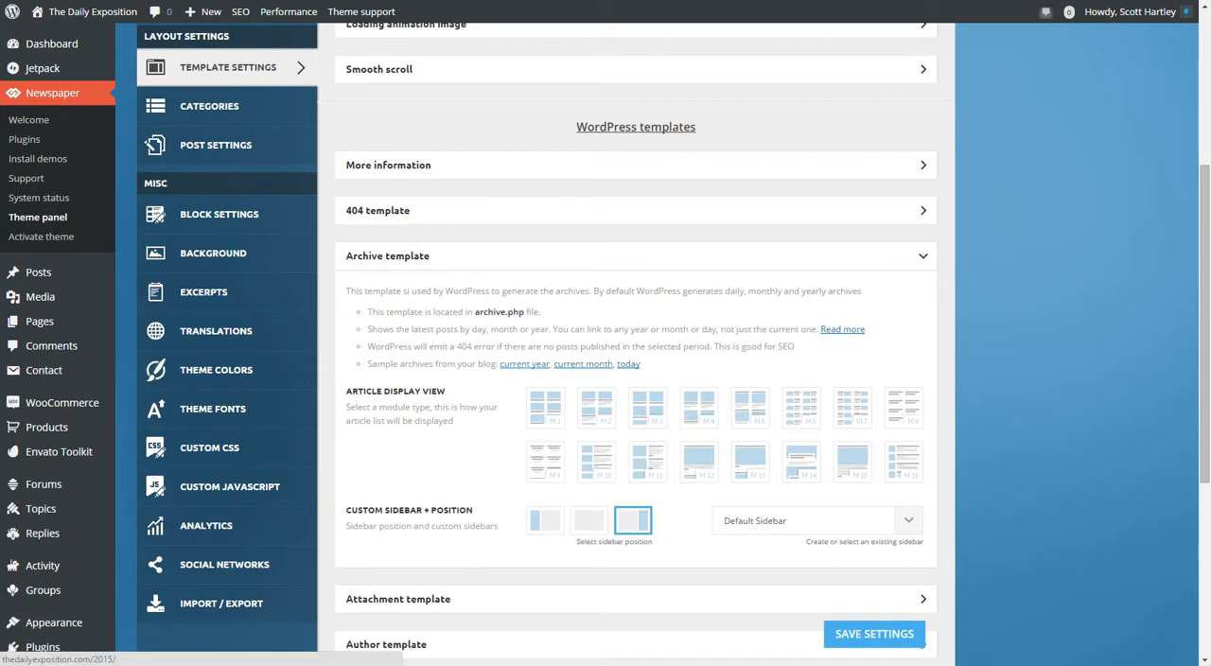
{"action": "left_click", "coordinate": [524, 364]}
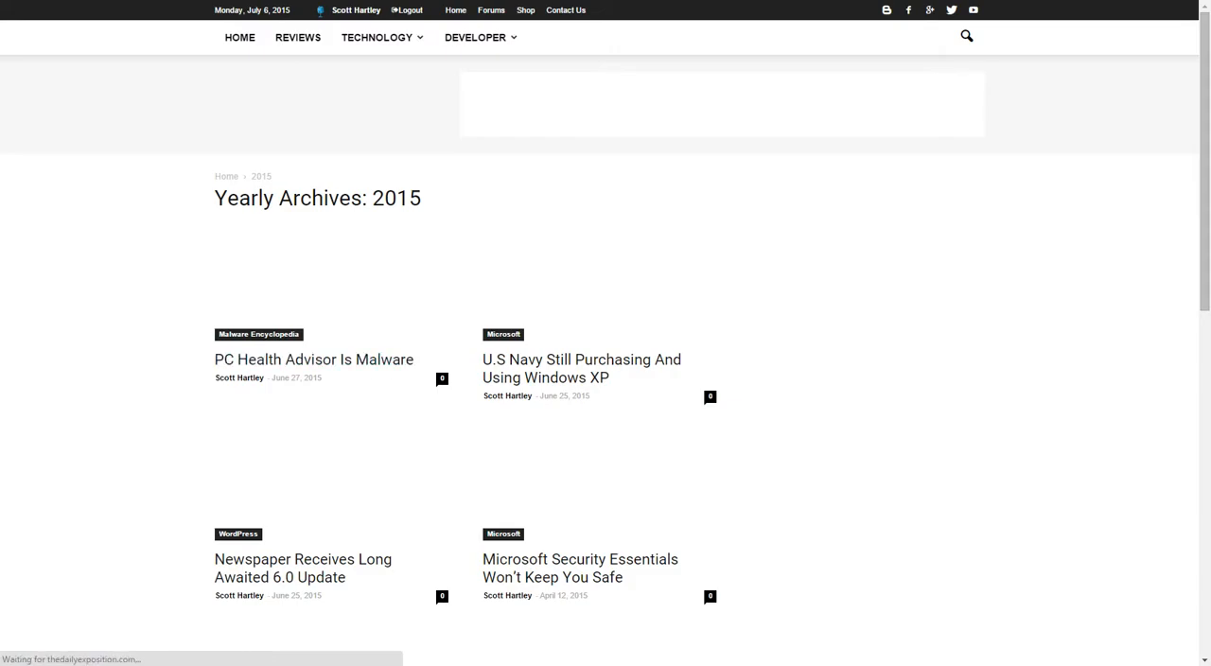
{"action": "scroll", "coordinate": [568, 426], "scroll_direction": "down", "scroll_amount": 2}
{"action": "scroll", "coordinate": [605, 379], "scroll_direction": "down", "scroll_amount": 5}
{"action": "scroll", "coordinate": [606, 378], "scroll_direction": "up", "scroll_amount": 4}
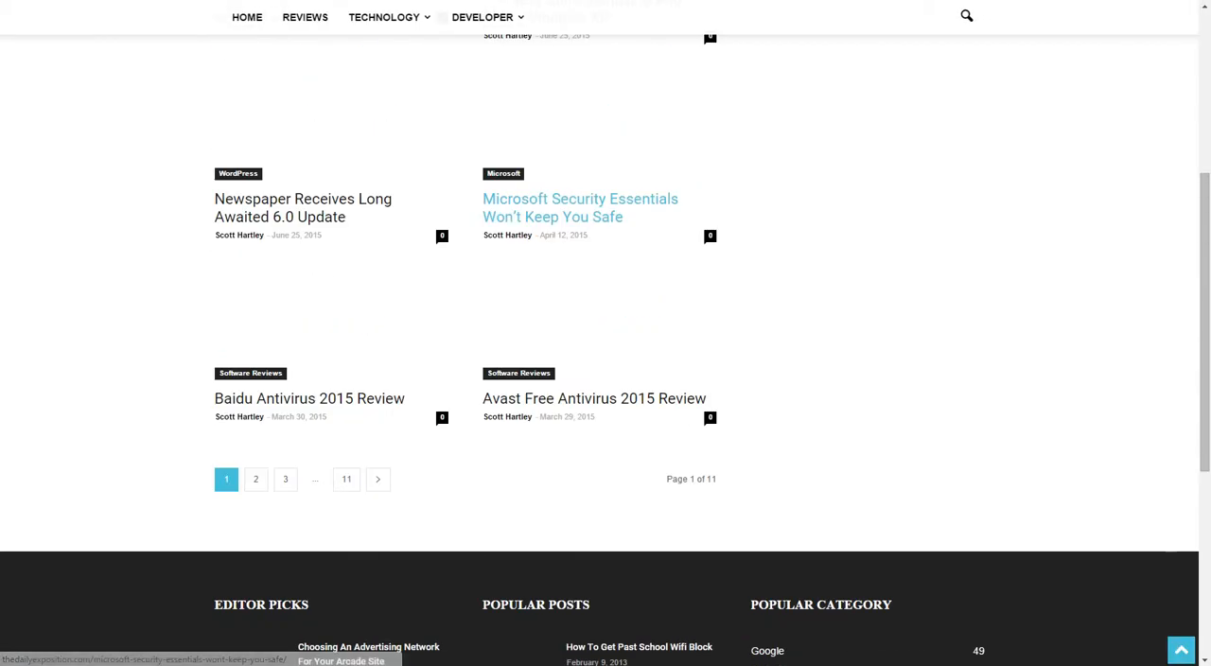
{"action": "scroll", "coordinate": [579, 352], "scroll_direction": "up", "scroll_amount": 2}
{"action": "scroll", "coordinate": [580, 352], "scroll_direction": "down", "scroll_amount": 2}
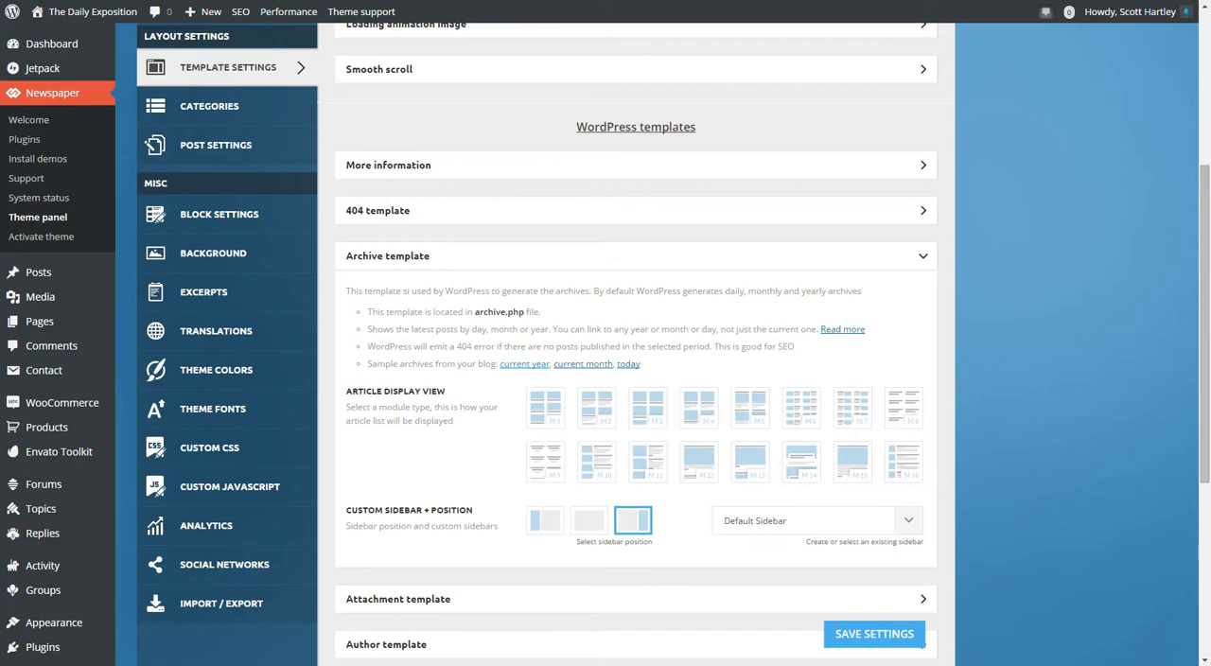
{"action": "left_click", "coordinate": [635, 256]}
Examine the Attachment template's description, attachment.php reference and custom sidebar position options, and collapse the section.
{"action": "left_click", "coordinate": [636, 302]}
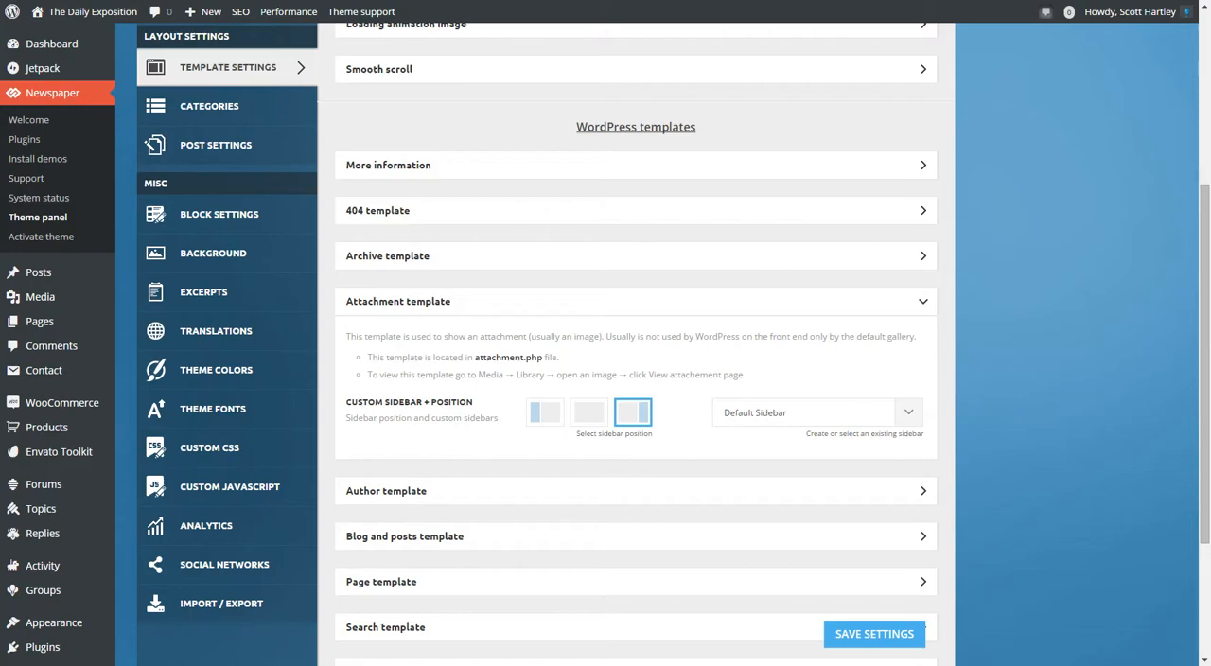
{"action": "left_click", "coordinate": [923, 302]}
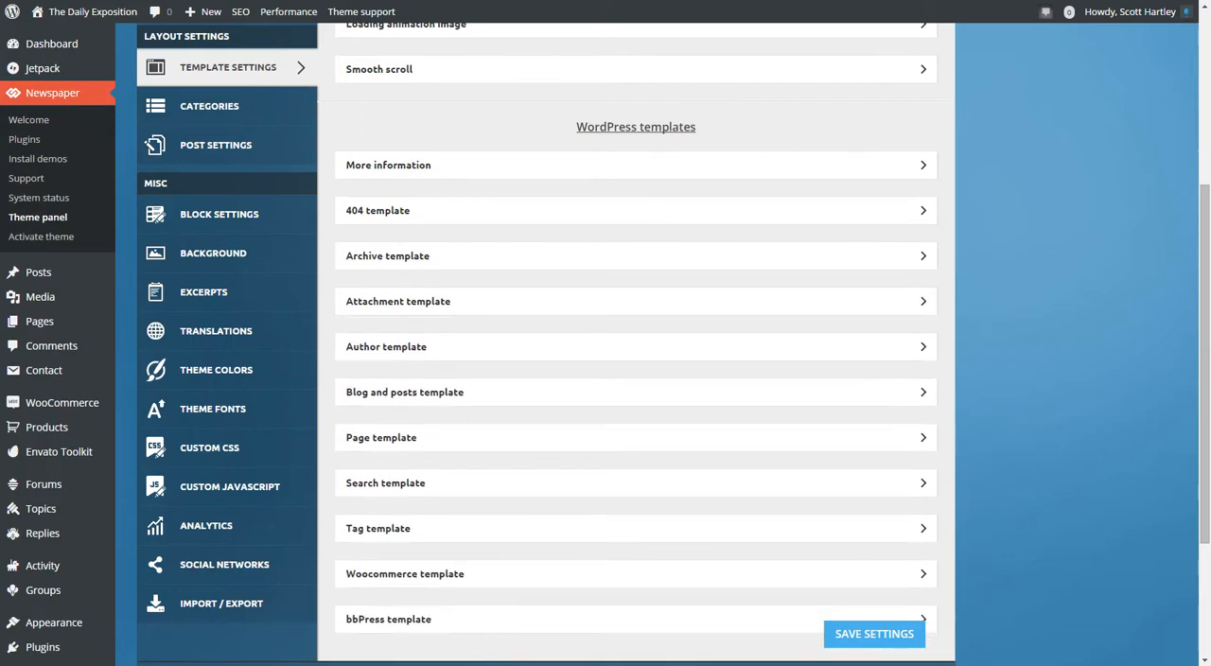
{"action": "left_click", "coordinate": [922, 256]}
{"action": "left_click", "coordinate": [923, 256]}
{"action": "left_click", "coordinate": [922, 302]}
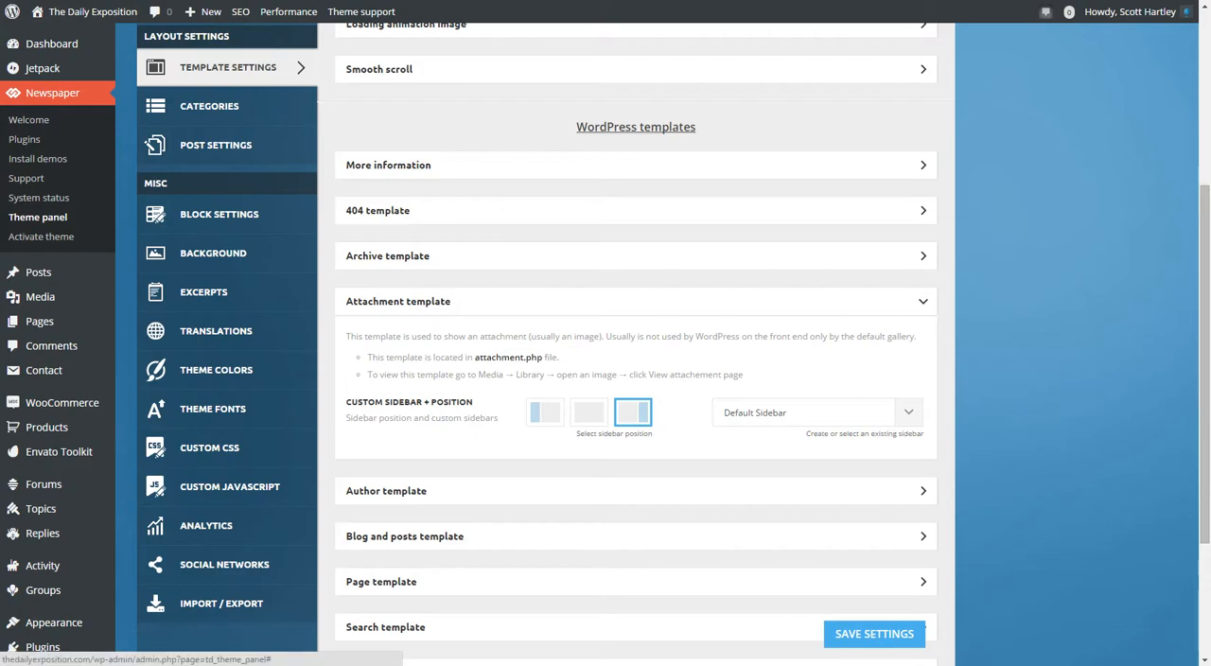
{"action": "left_click", "coordinate": [923, 302]}
Review the Author template's settings and look over the demo of the author page on the live site.
{"action": "left_click", "coordinate": [923, 347]}
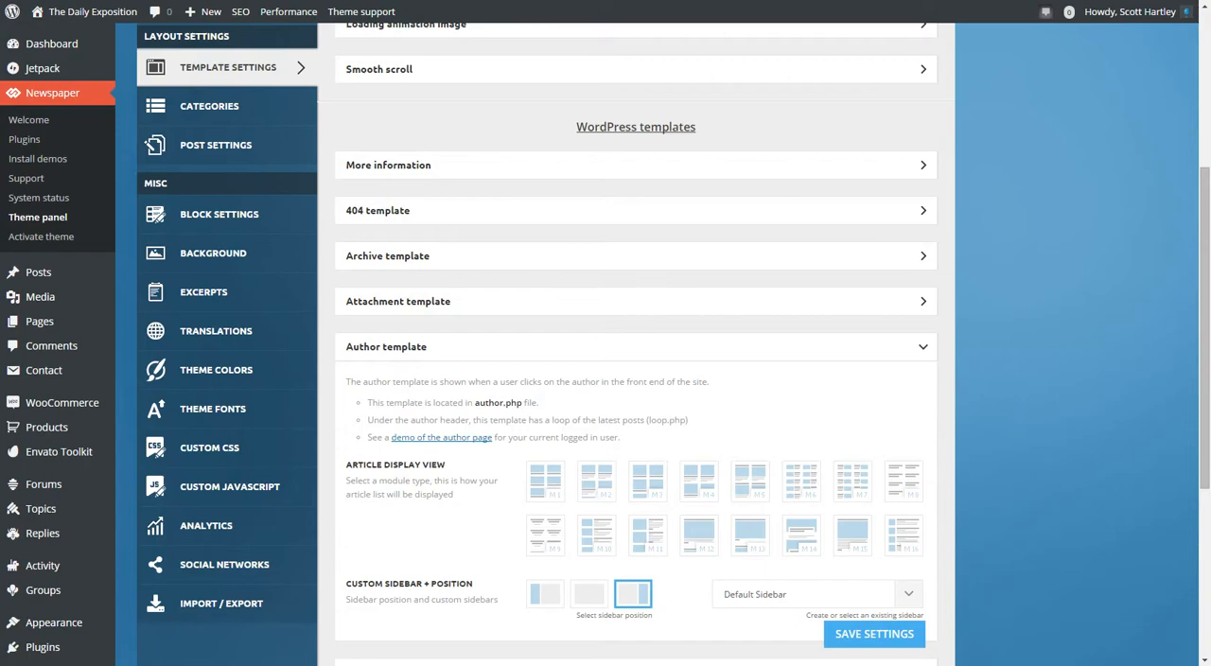
{"action": "left_click", "coordinate": [441, 438]}
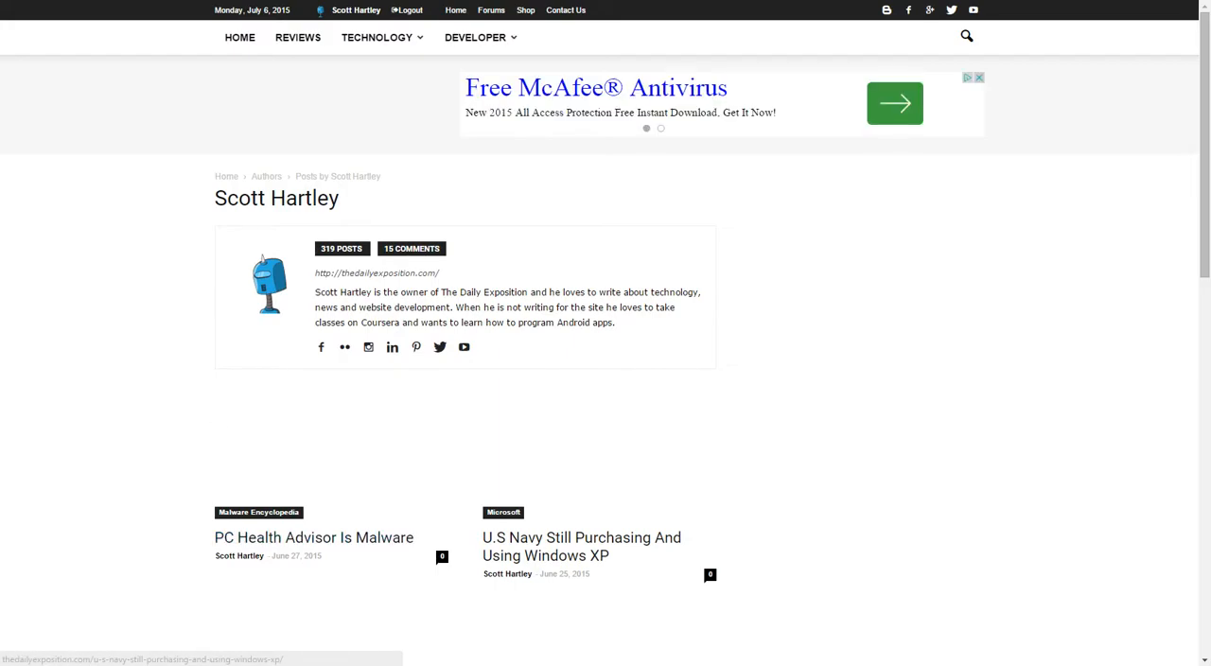
{"action": "scroll", "coordinate": [331, 426], "scroll_direction": "down", "scroll_amount": 7}
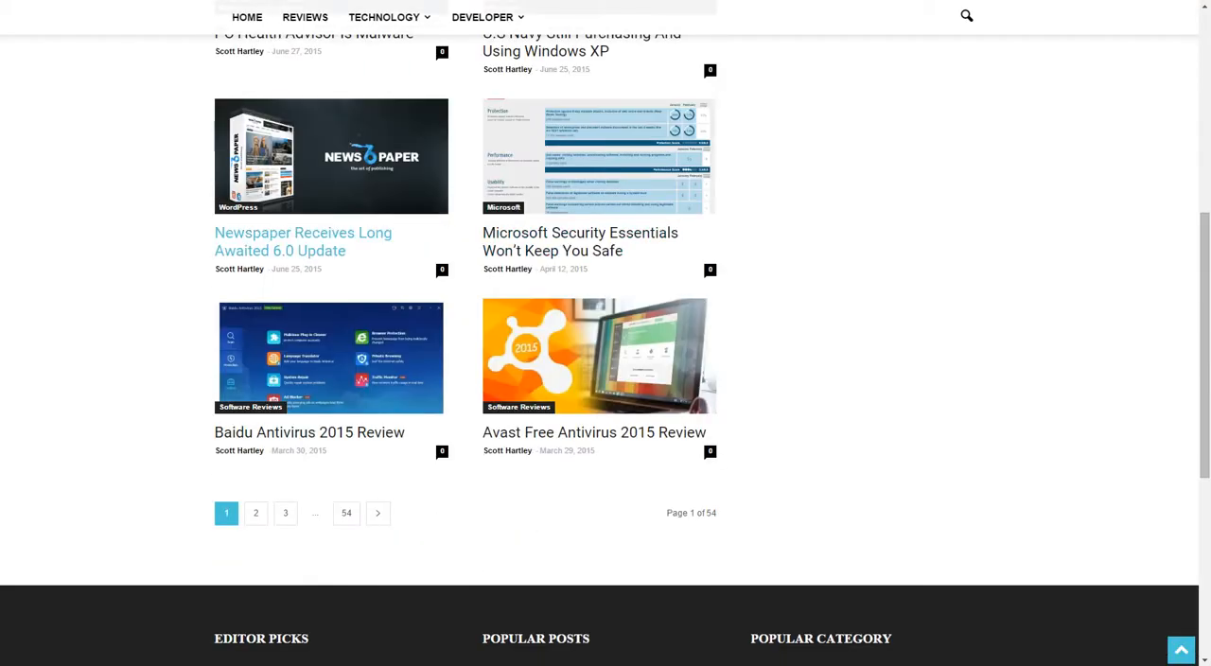
{"action": "scroll", "coordinate": [454, 227], "scroll_direction": "up", "scroll_amount": 5}
{"action": "key", "text": "ctrl+w"}
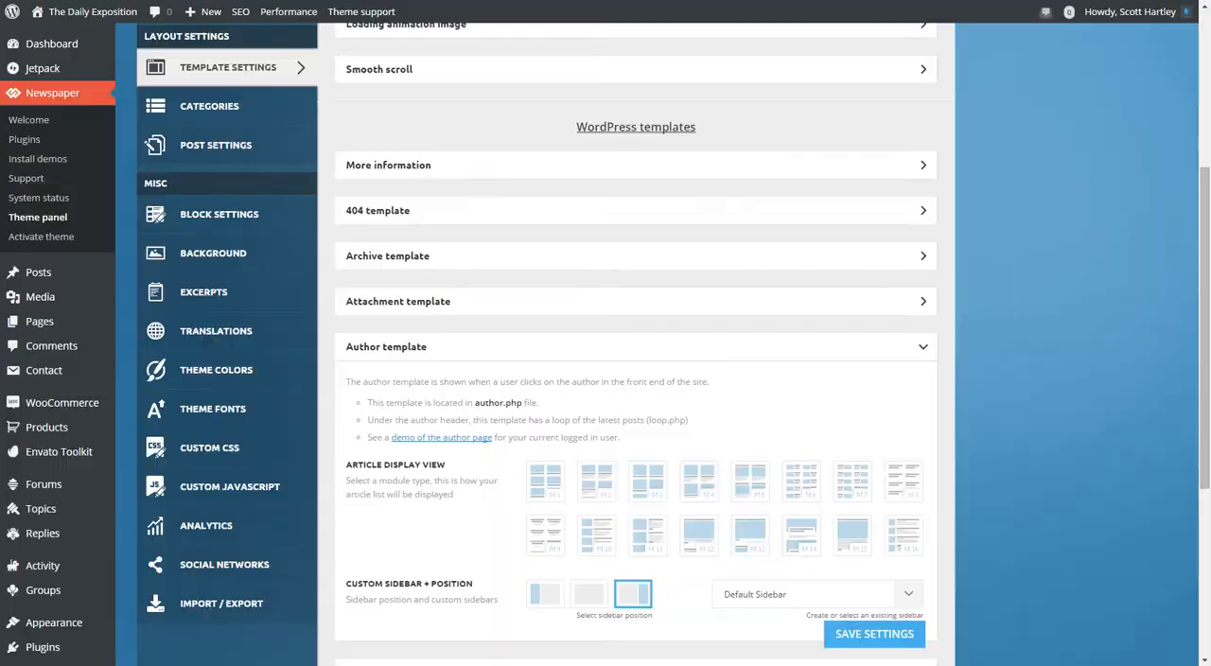
Set the Author template's article display view to module M11 and save the settings.
{"action": "scroll", "coordinate": [606, 340], "scroll_direction": "down", "scroll_amount": 2}
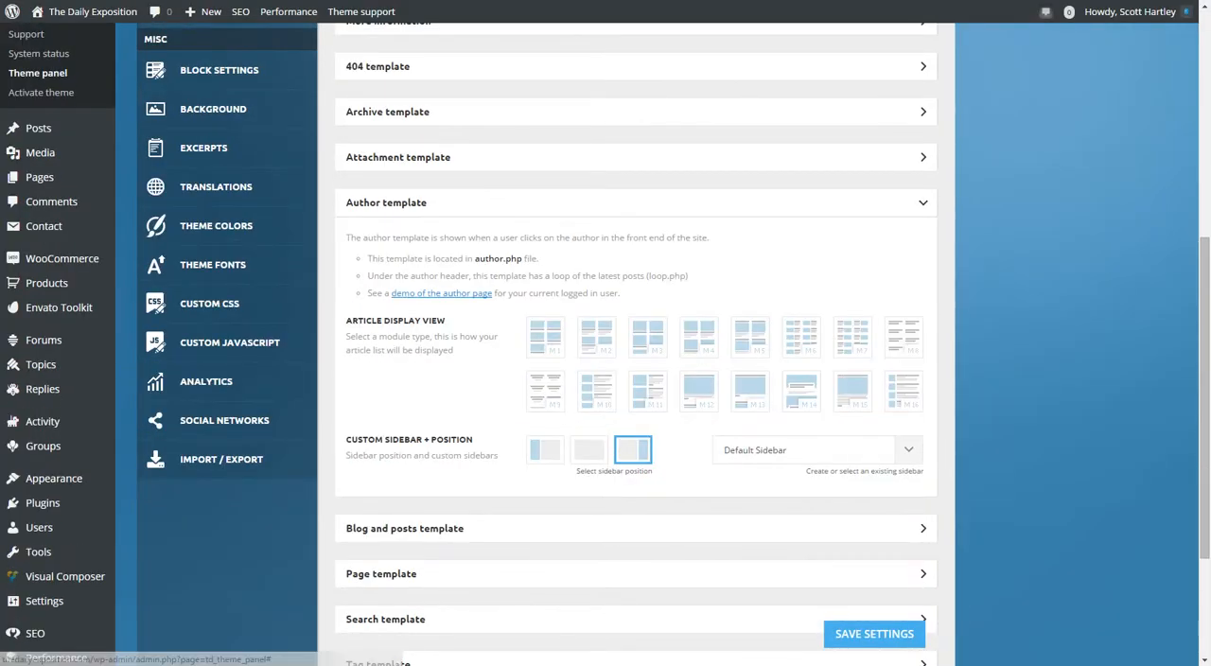
{"action": "left_click", "coordinate": [648, 392]}
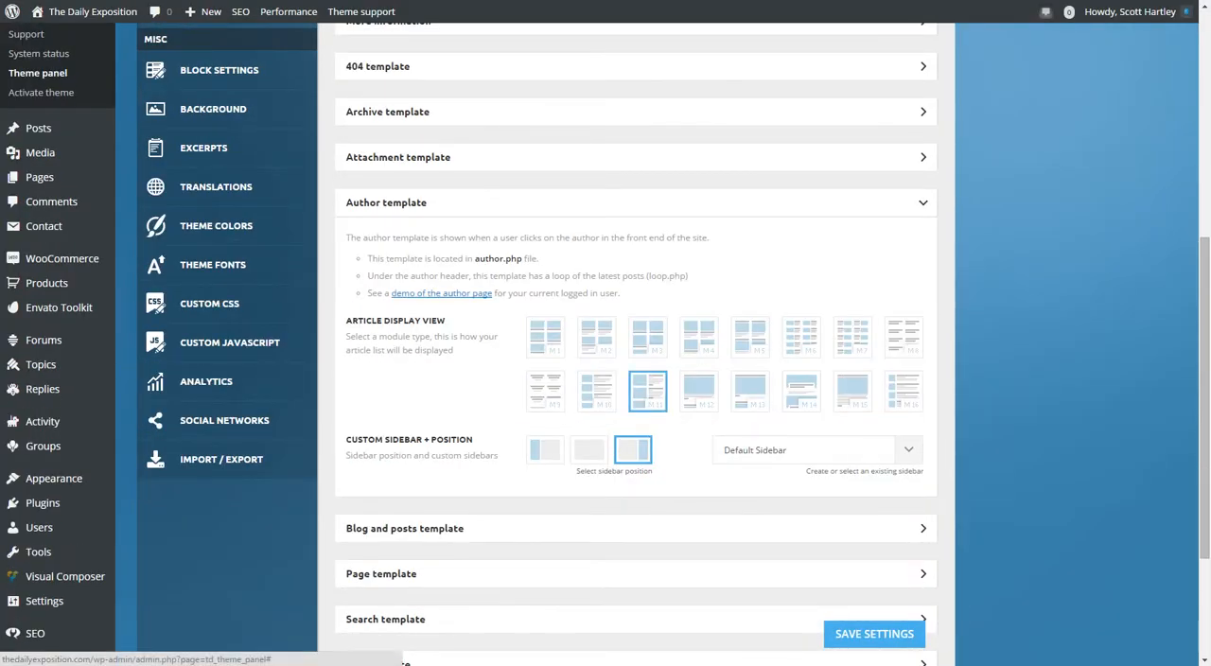
{"action": "left_click", "coordinate": [874, 634]}
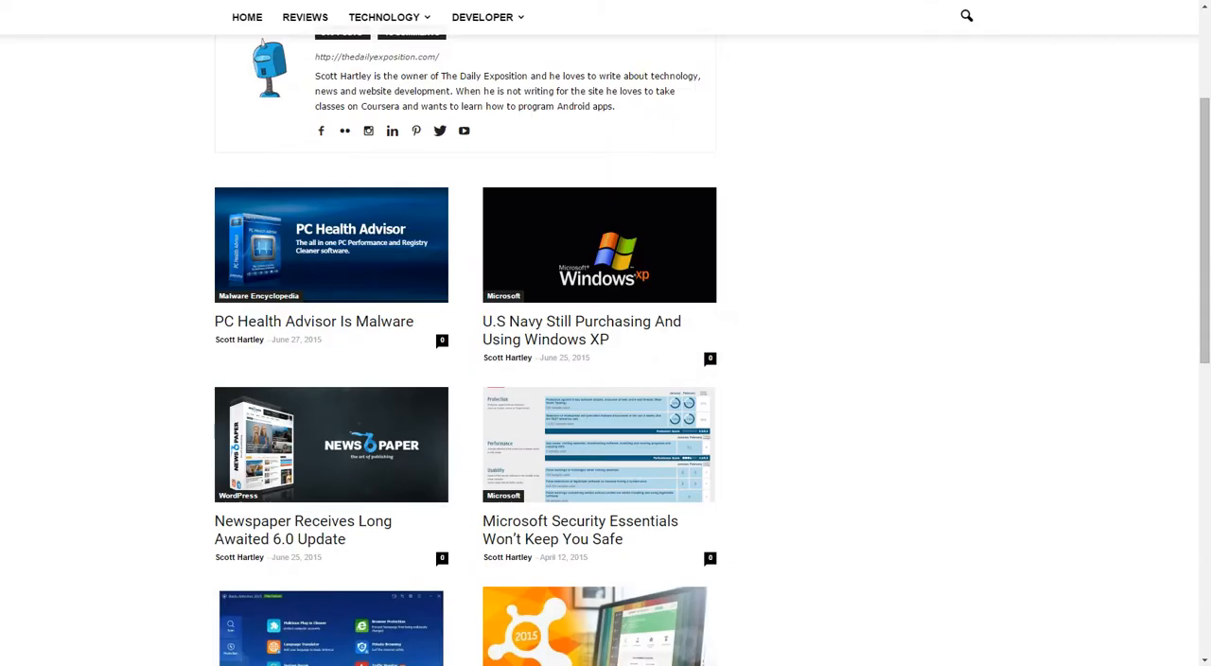
View the live author page again and examine how its article list is laid out with the new module.
{"action": "left_click", "coordinate": [341, 322]}
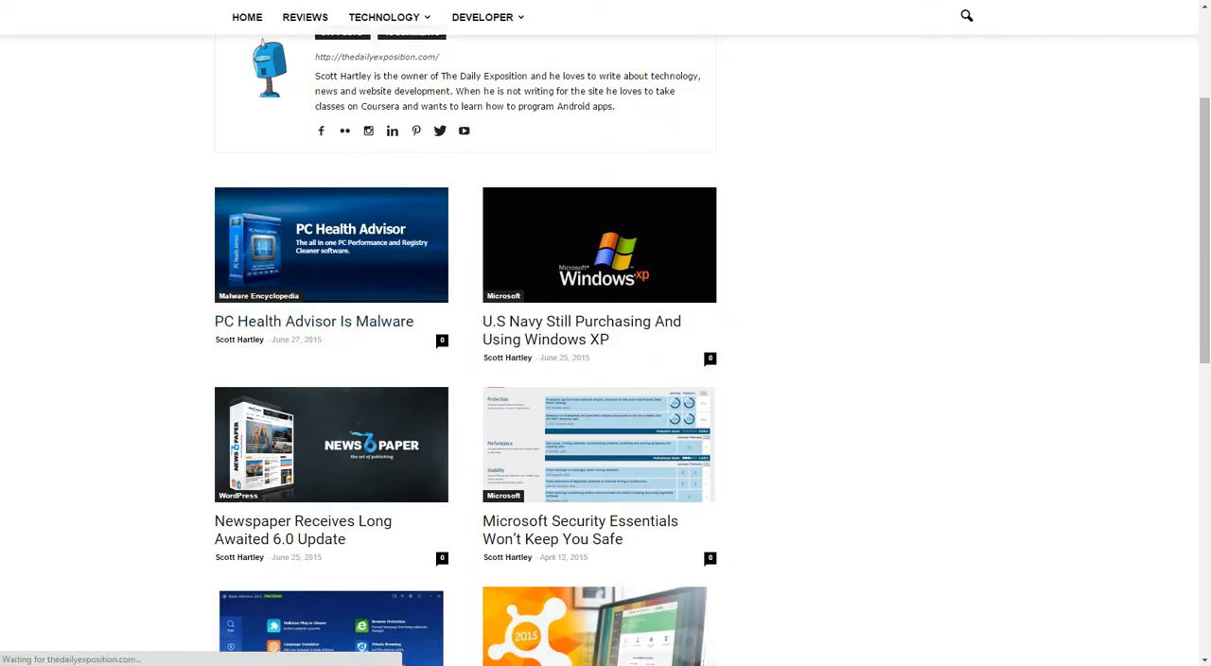
{"action": "scroll", "coordinate": [397, 378], "scroll_direction": "up", "scroll_amount": 2}
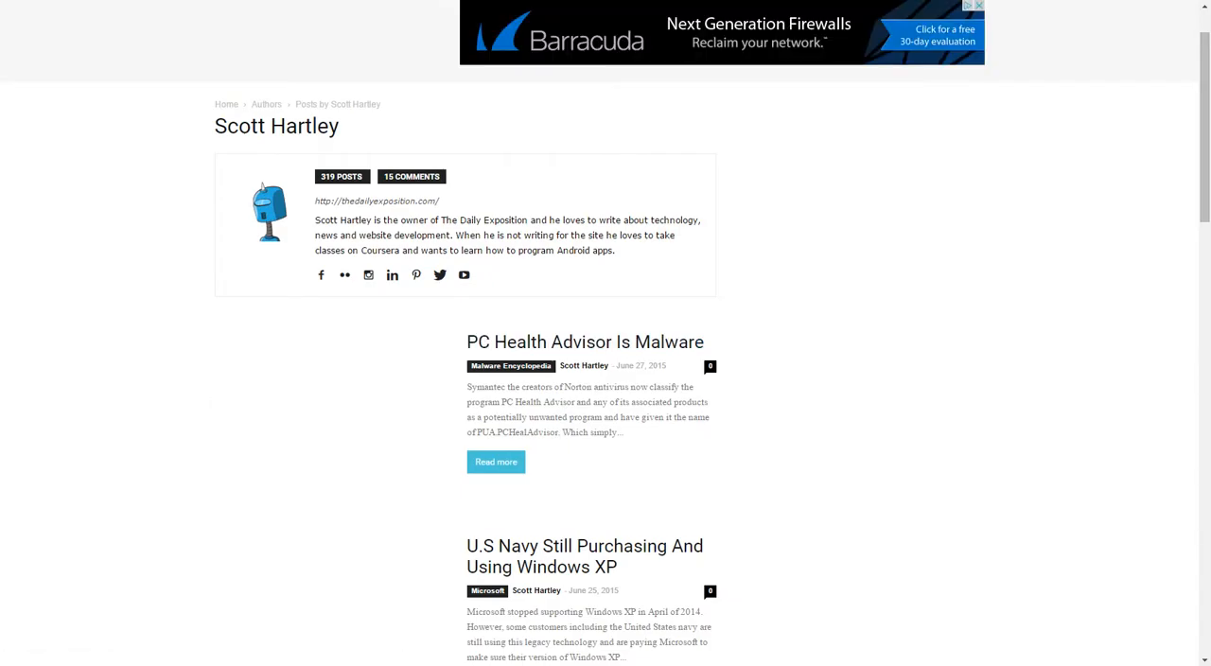
{"action": "scroll", "coordinate": [567, 199], "scroll_direction": "down", "scroll_amount": 4}
{"action": "scroll", "coordinate": [568, 198], "scroll_direction": "down", "scroll_amount": 8}
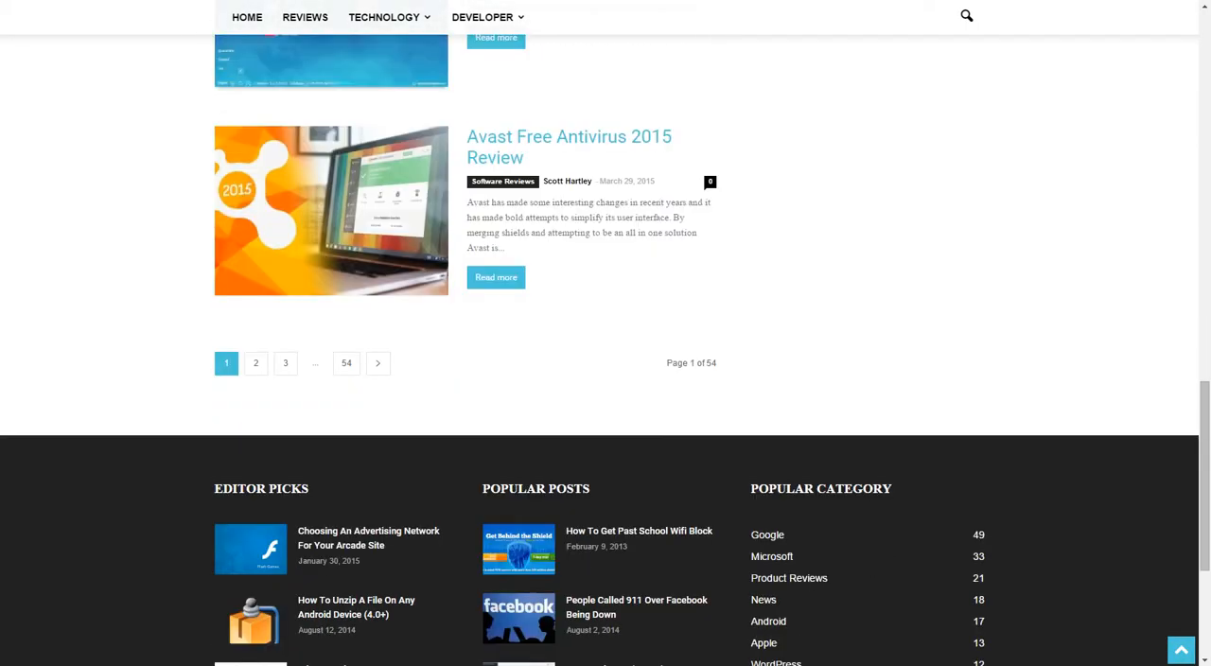
{"action": "scroll", "coordinate": [568, 529], "scroll_direction": "up", "scroll_amount": 8}
{"action": "scroll", "coordinate": [568, 529], "scroll_direction": "up", "scroll_amount": 5}
{"action": "scroll", "coordinate": [568, 416], "scroll_direction": "down", "scroll_amount": 2}
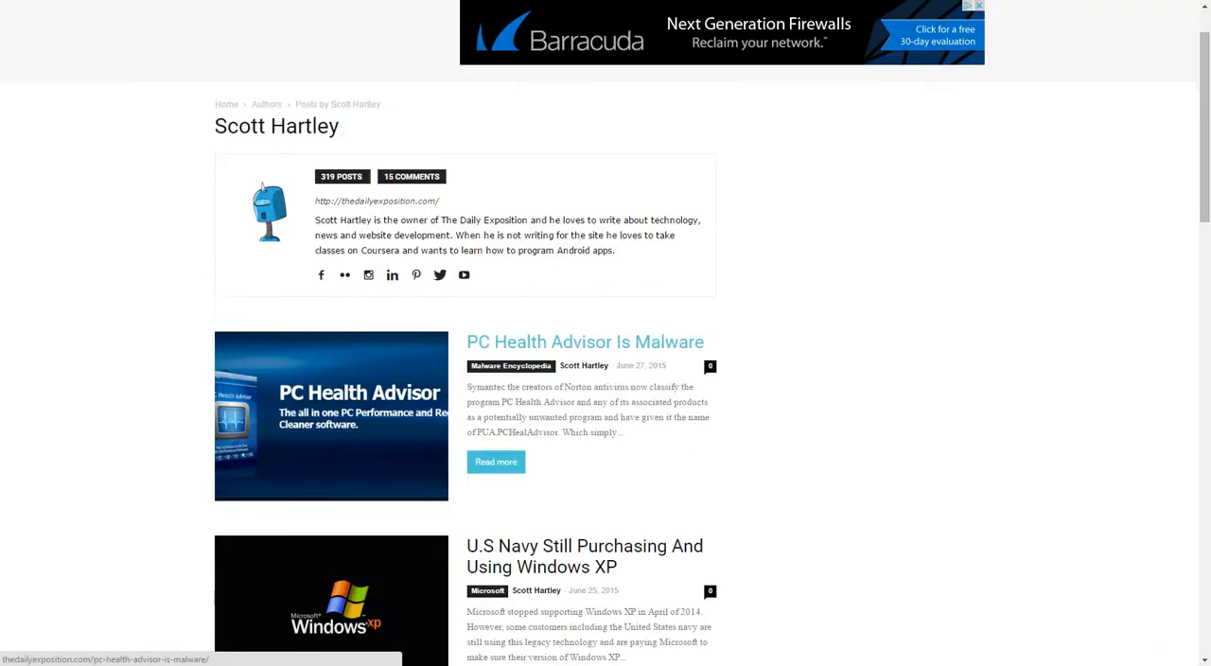
{"action": "scroll", "coordinate": [568, 407], "scroll_direction": "down", "scroll_amount": 7}
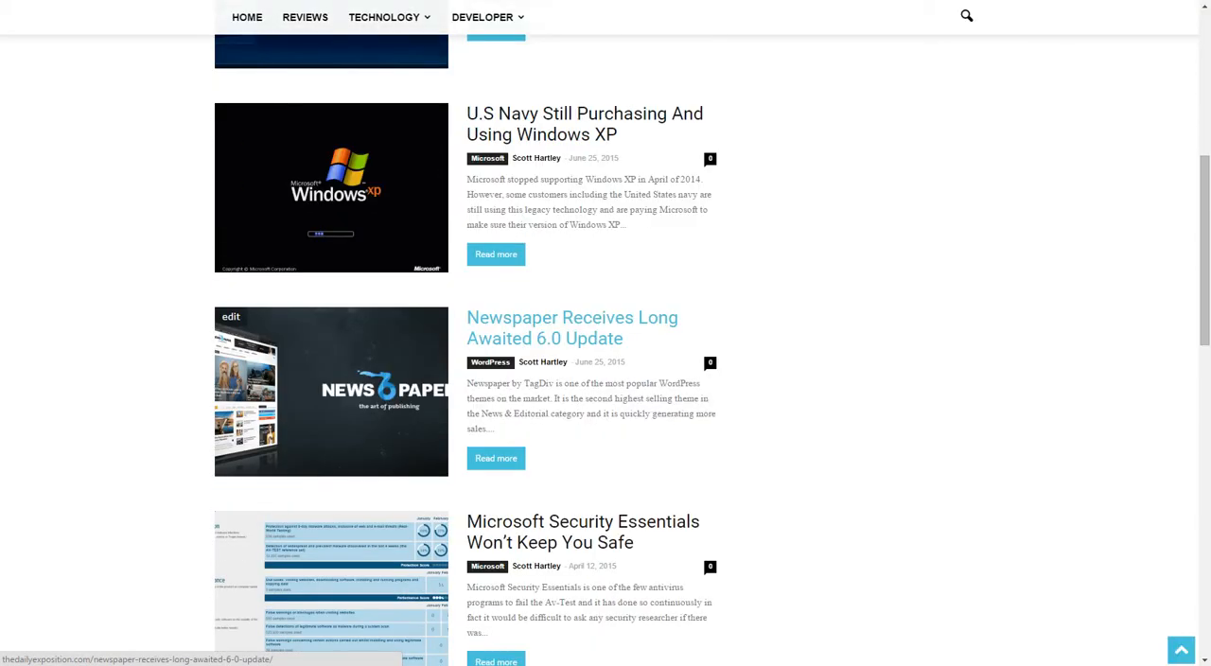
{"action": "scroll", "coordinate": [568, 365], "scroll_direction": "down", "scroll_amount": 5}
{"action": "left_click_drag", "start_coordinate": [1204, 510], "coordinate": [1204, 100]}
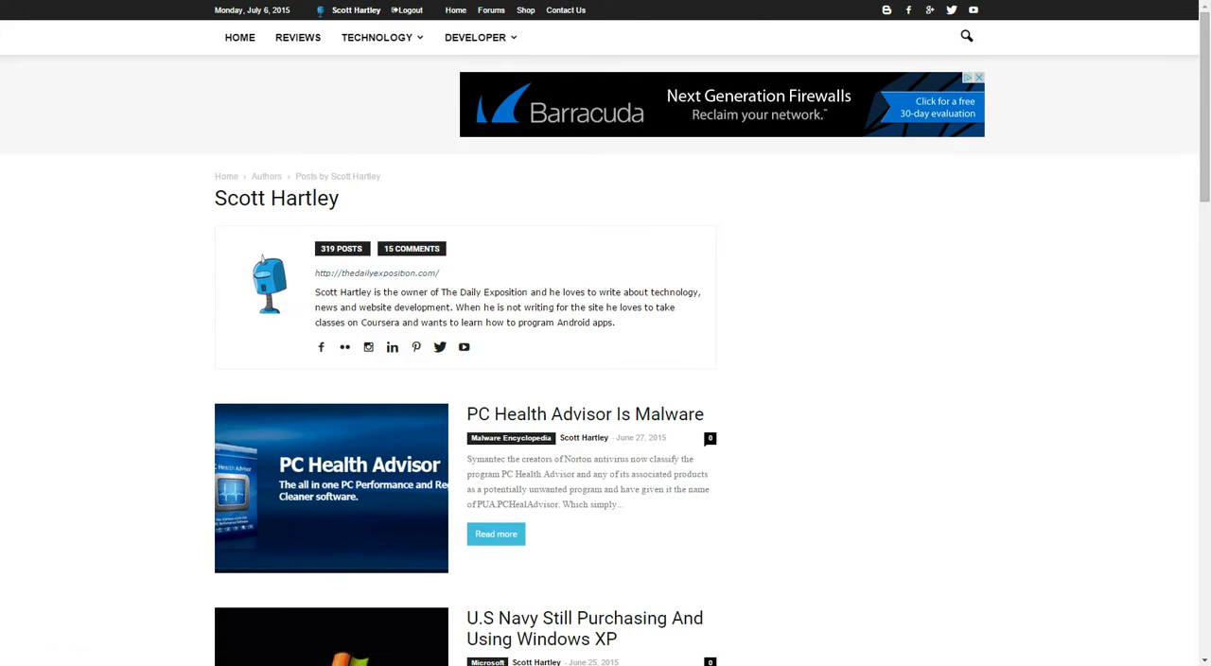
Return to the theme panel and check the Author template's custom sidebar choices.
{"action": "scroll", "coordinate": [605, 379], "scroll_direction": "down", "scroll_amount": 1}
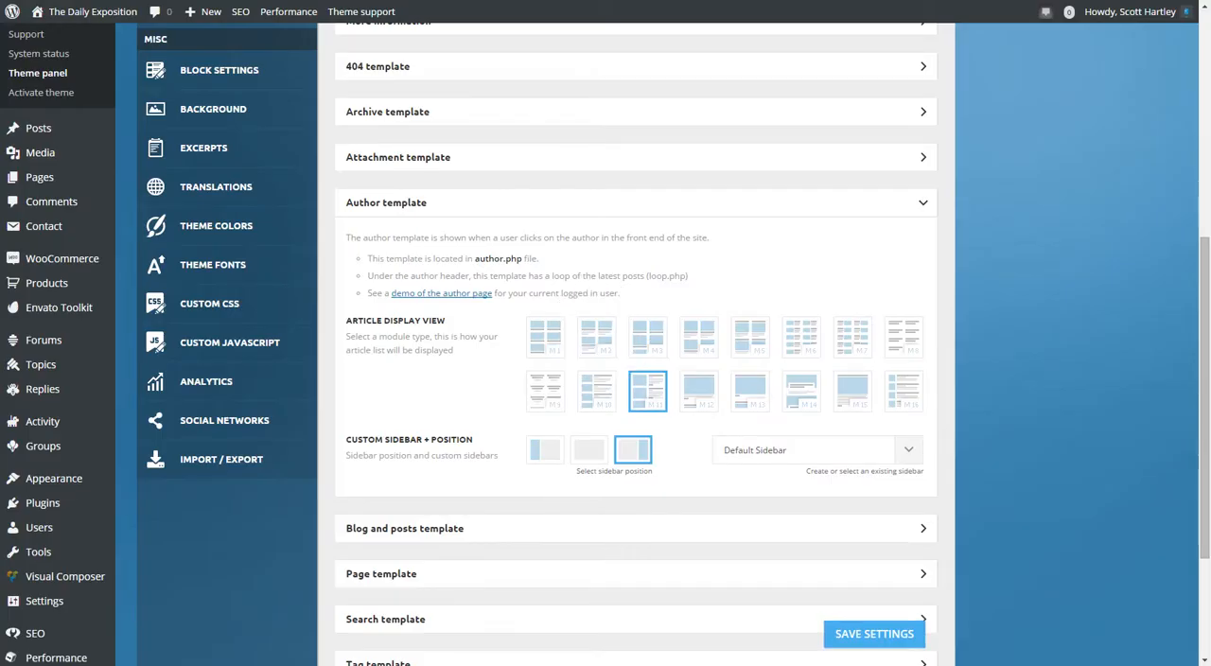
{"action": "left_click", "coordinate": [908, 450]}
{"action": "left_click", "coordinate": [908, 450]}
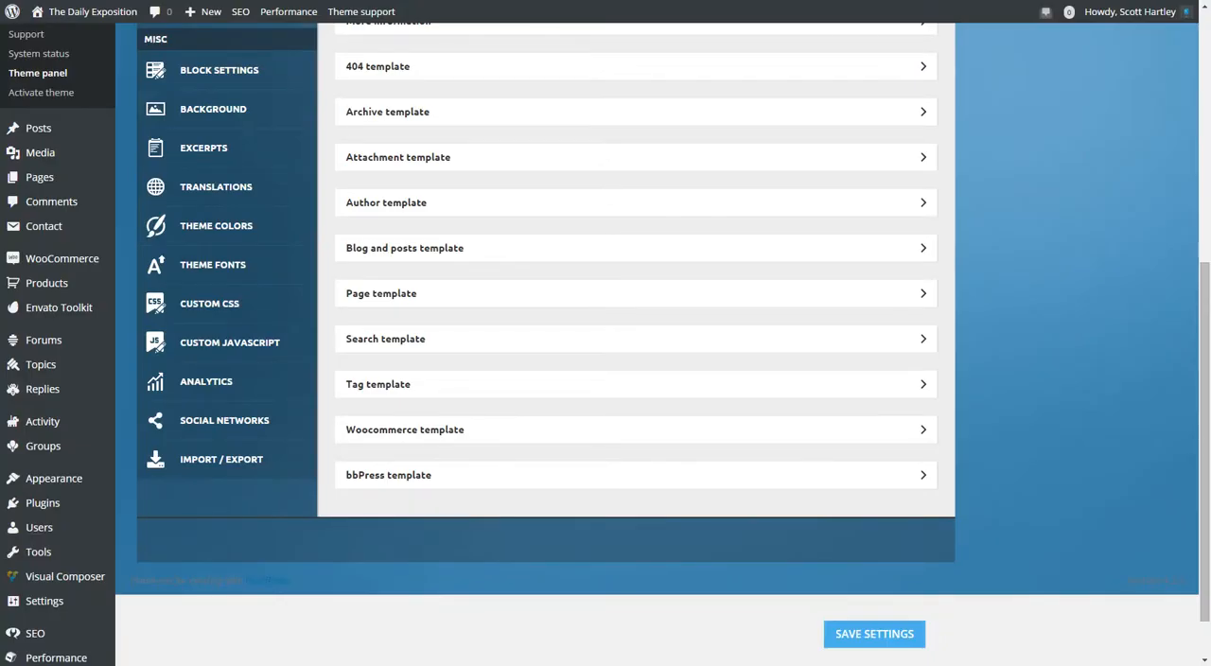
Review the Blog and posts template and the Page template settings, including sidebar position and disabling page comments.
{"action": "left_click", "coordinate": [635, 248]}
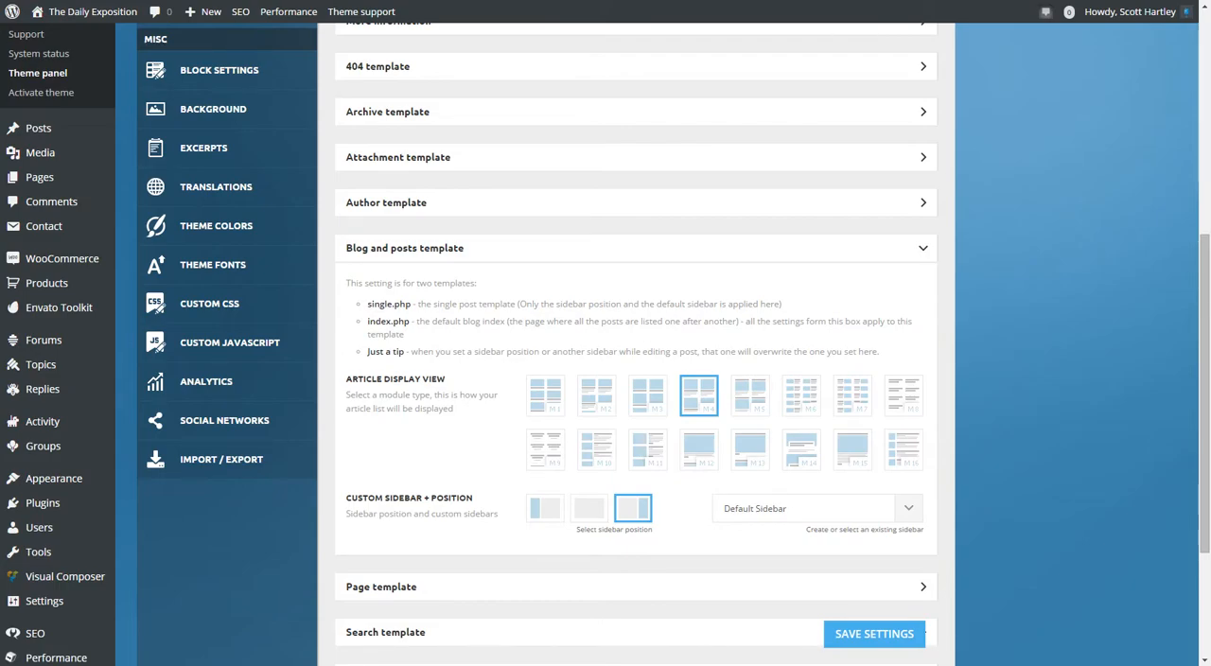
{"action": "left_click", "coordinate": [636, 248]}
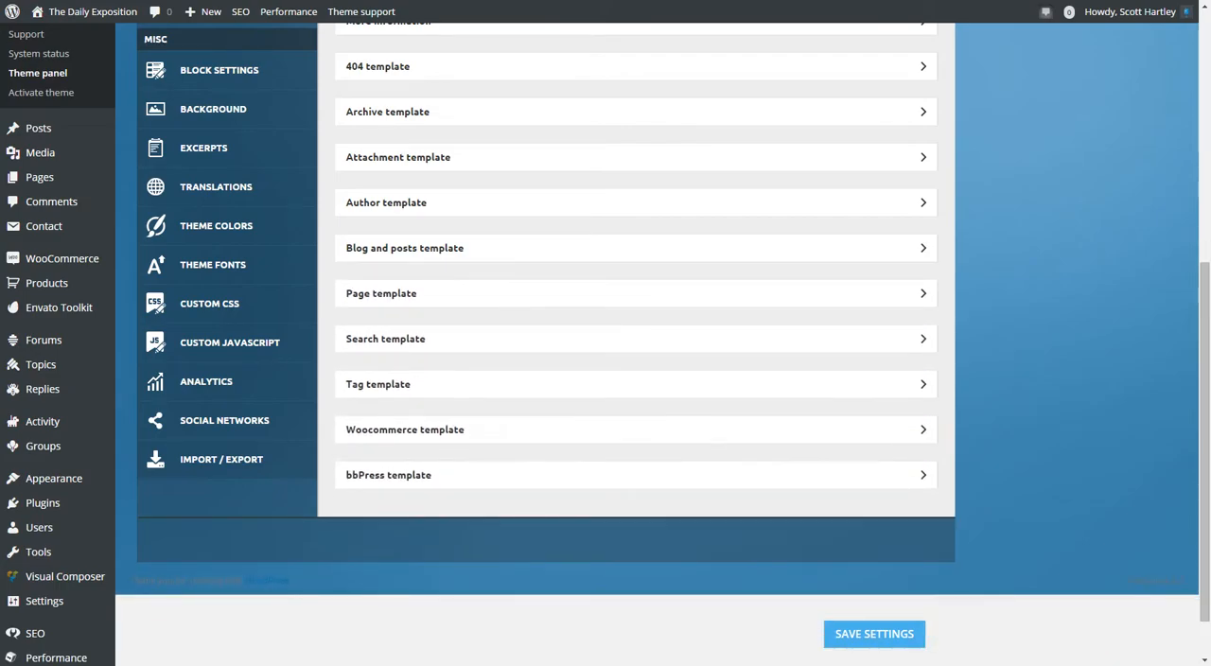
{"action": "left_click", "coordinate": [636, 293]}
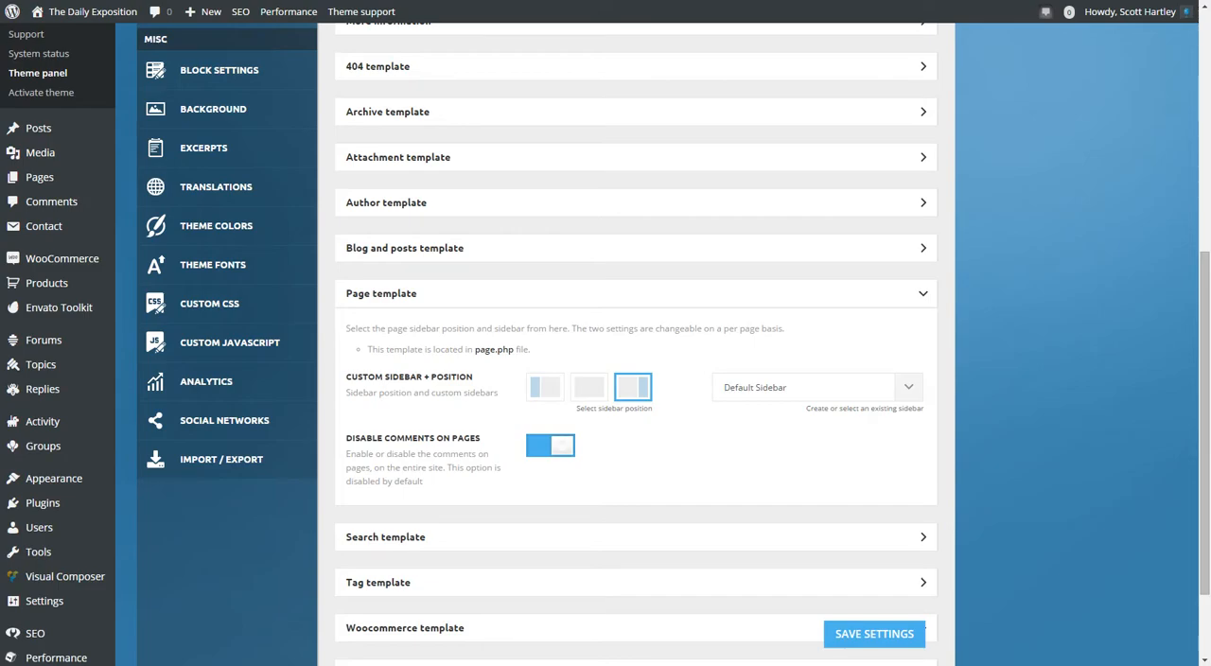
{"action": "left_click", "coordinate": [381, 293]}
Review the Search template settings and examine the sample search page's article layout on the live site.
{"action": "left_click", "coordinate": [385, 338]}
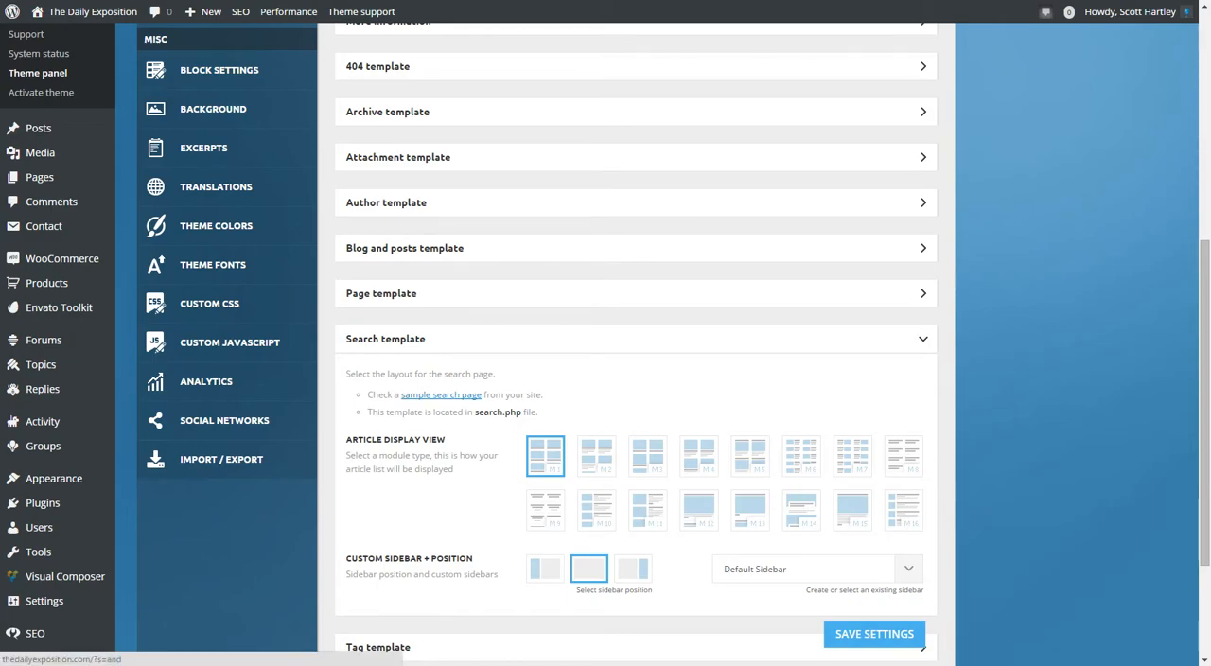
{"action": "left_click", "coordinate": [440, 395]}
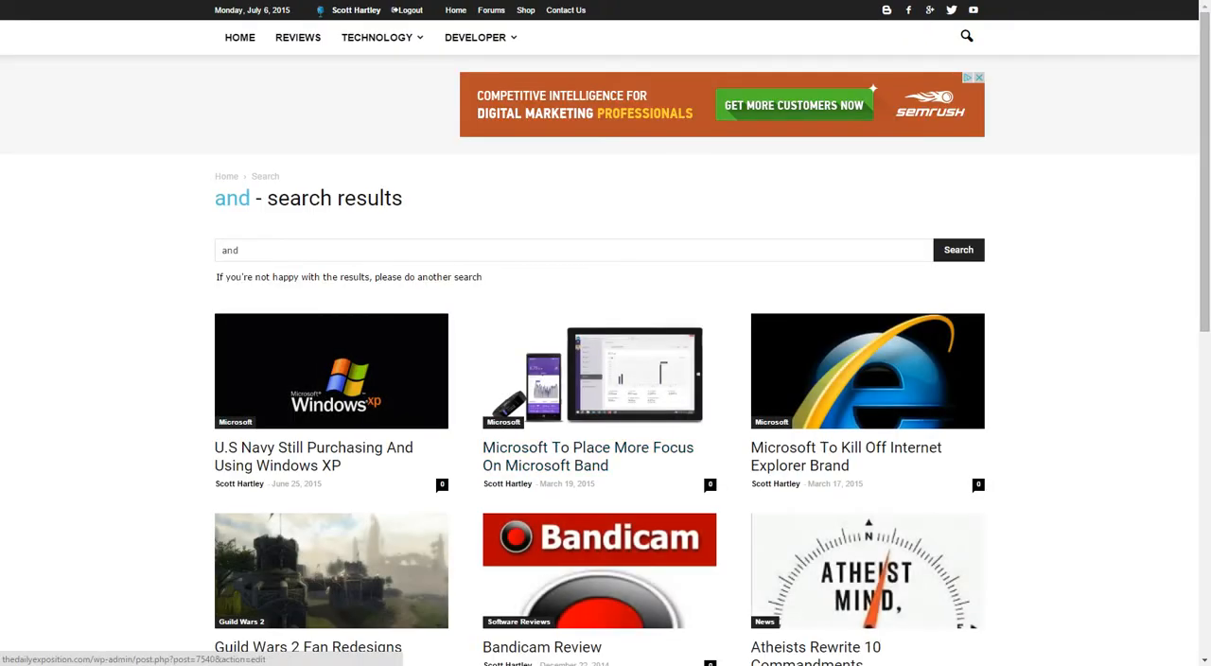
{"action": "left_click_drag", "start_coordinate": [247, 278], "coordinate": [482, 277]}
{"action": "left_click", "coordinate": [499, 284]}
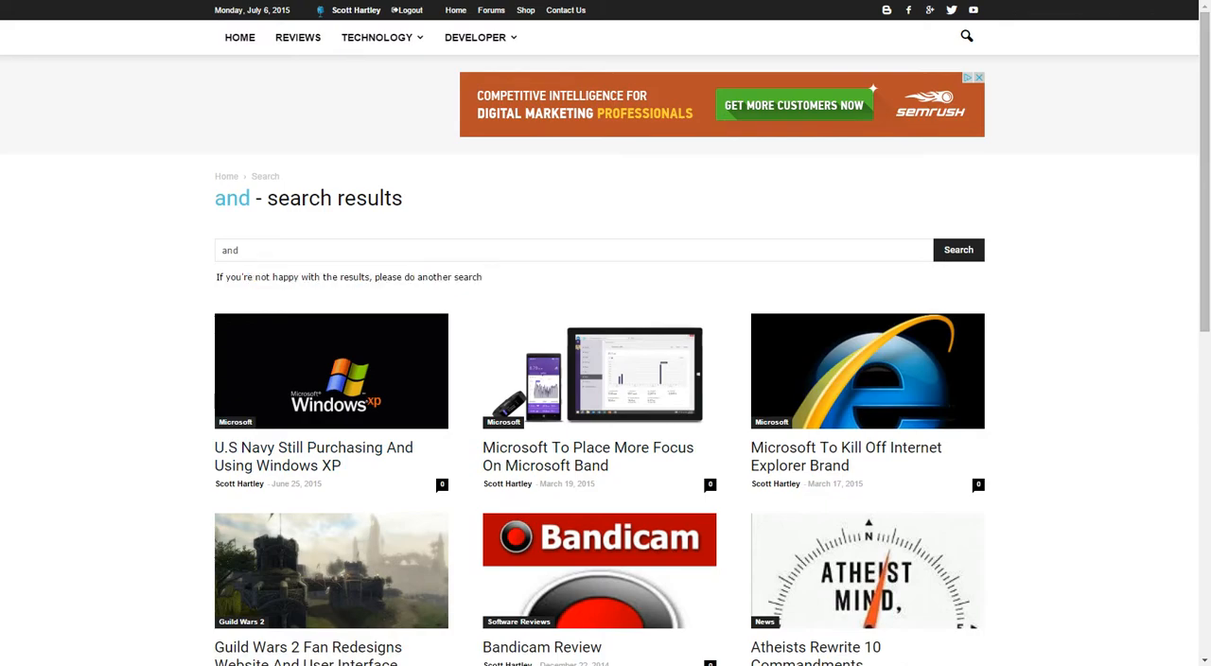
{"action": "scroll", "coordinate": [416, 274], "scroll_direction": "down", "scroll_amount": 3}
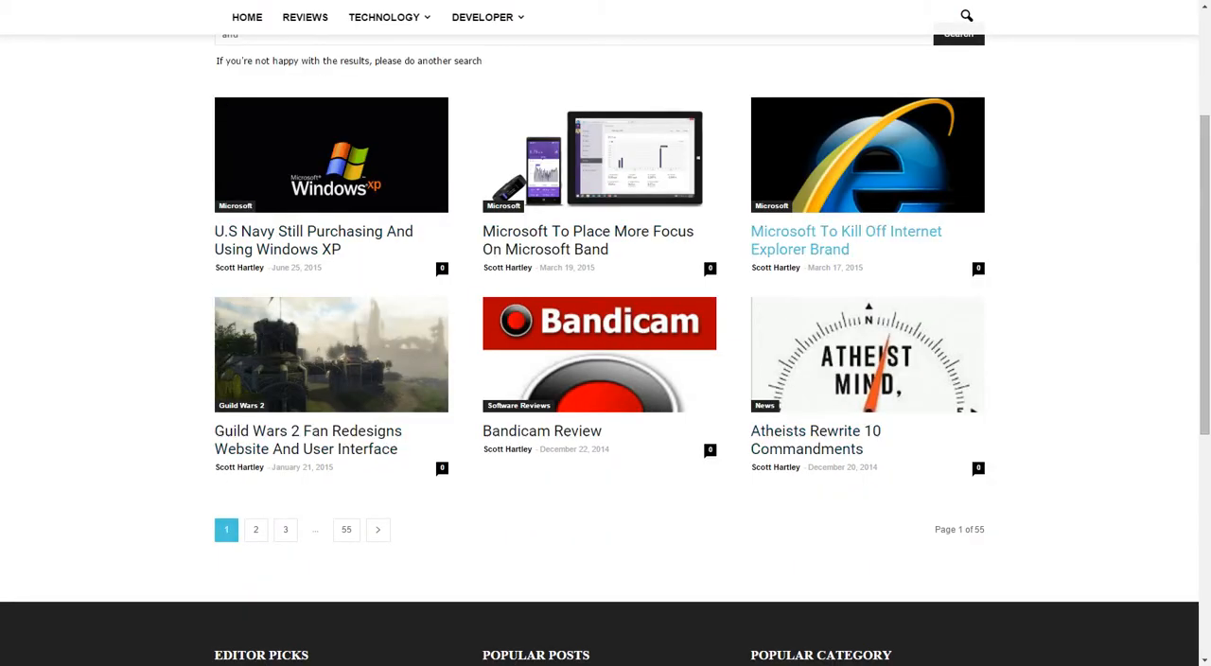
{"action": "scroll", "coordinate": [852, 236], "scroll_direction": "up", "scroll_amount": 2}
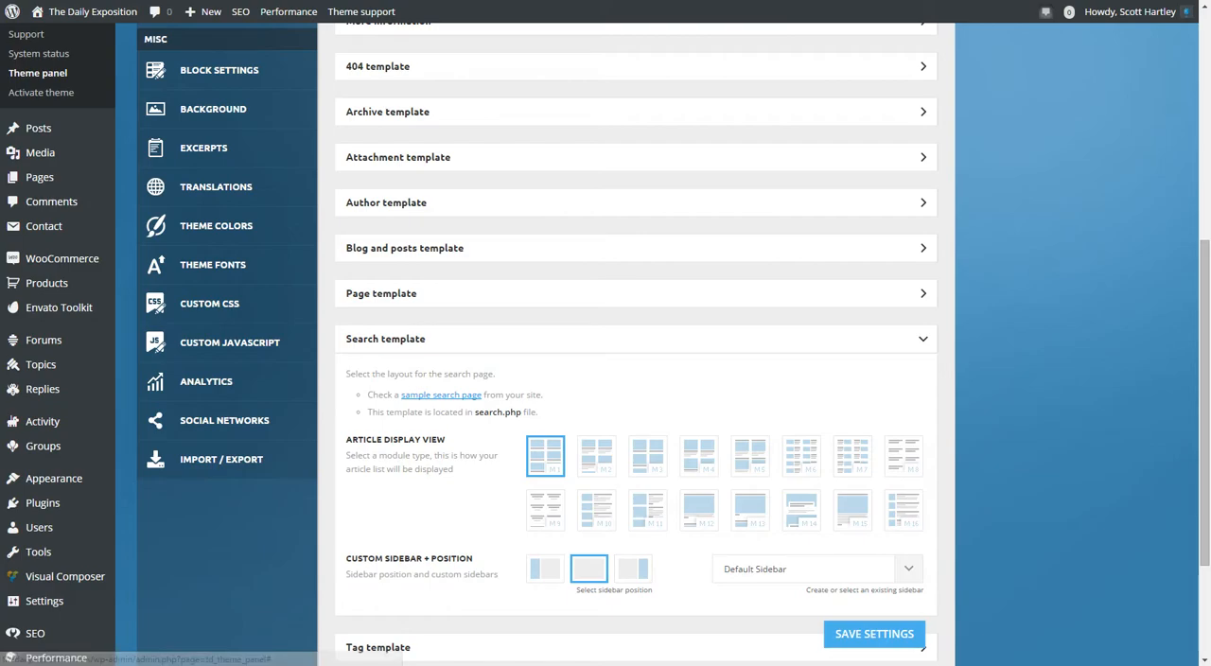
{"action": "left_click", "coordinate": [922, 339]}
Review the Tag template settings and the Woocommerce template's sidebar options for the shop and single product pages.
{"action": "left_click", "coordinate": [922, 384]}
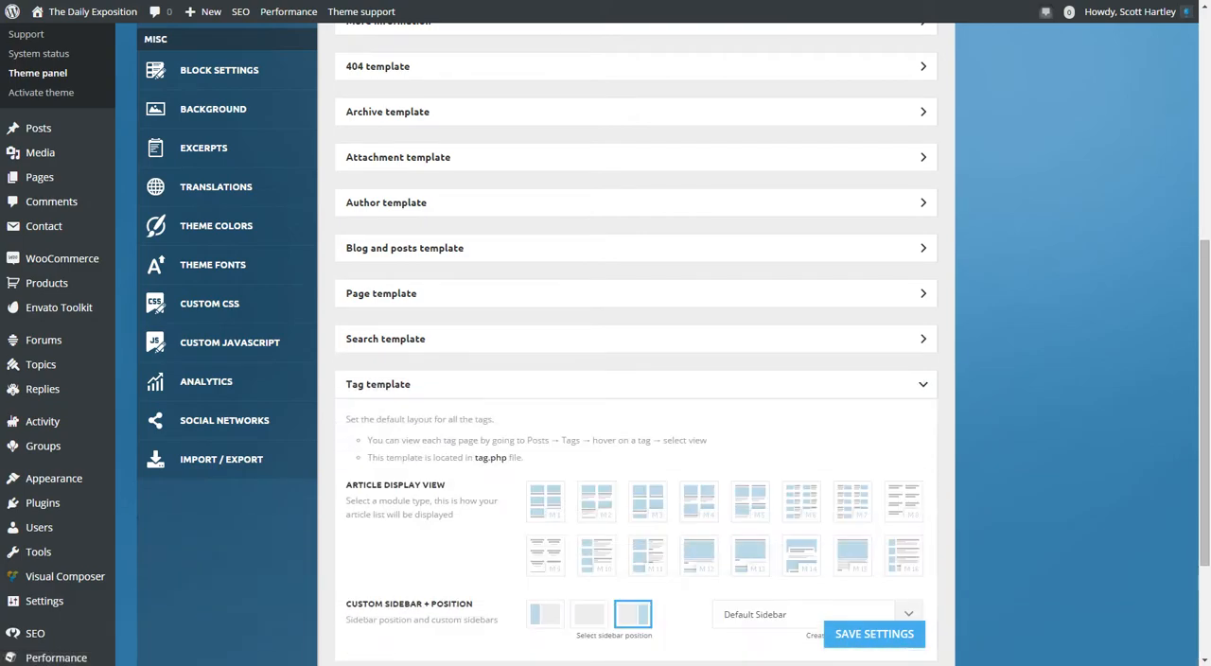
{"action": "scroll", "coordinate": [922, 384], "scroll_direction": "down", "scroll_amount": 2}
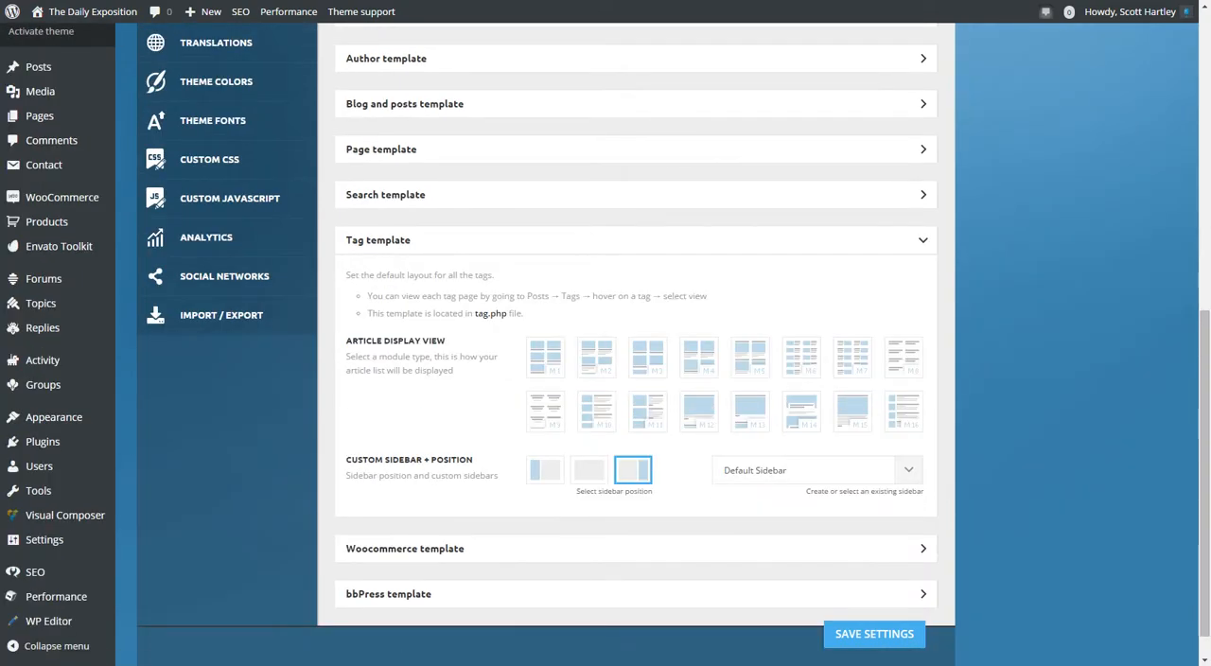
{"action": "left_click", "coordinate": [922, 241]}
{"action": "left_click", "coordinate": [923, 501]}
{"action": "scroll", "coordinate": [923, 501], "scroll_direction": "down", "scroll_amount": 2}
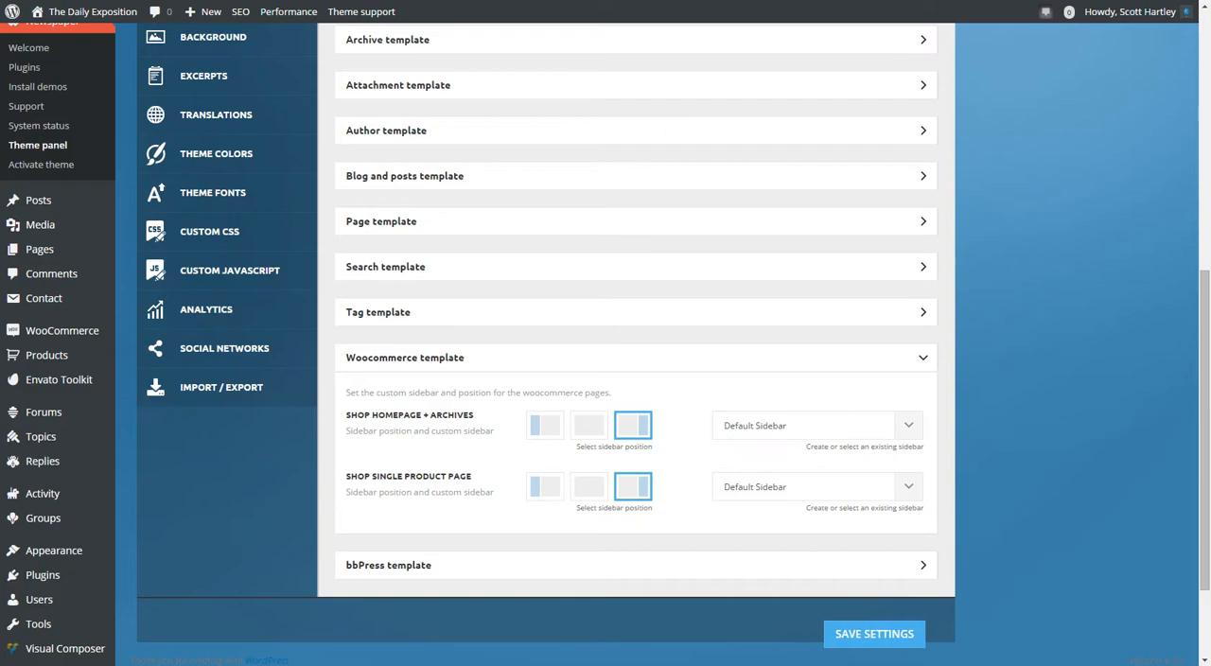
{"action": "left_click", "coordinate": [635, 357]}
Review the bbPress template's sidebar position and its options for selecting or creating a custom sidebar.
{"action": "left_click", "coordinate": [636, 403]}
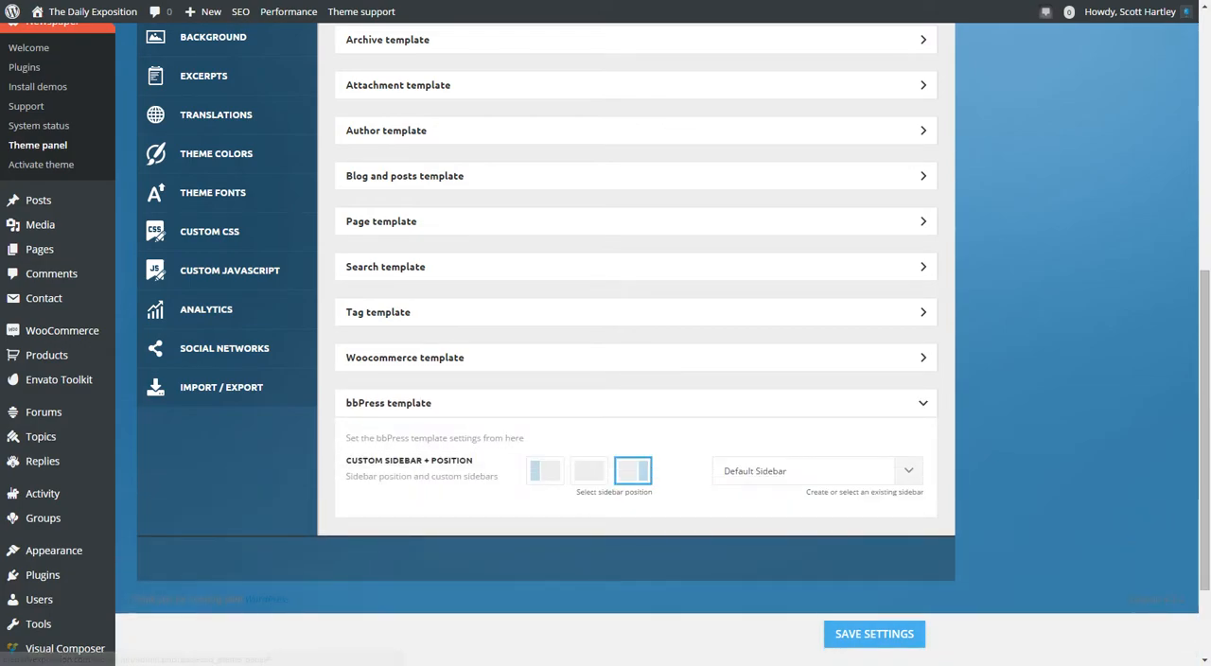
{"action": "left_click", "coordinate": [908, 471]}
{"action": "left_click", "coordinate": [908, 471]}
{"action": "left_click", "coordinate": [908, 471]}
{"action": "scroll", "coordinate": [636, 332], "scroll_direction": "down", "scroll_amount": 1}
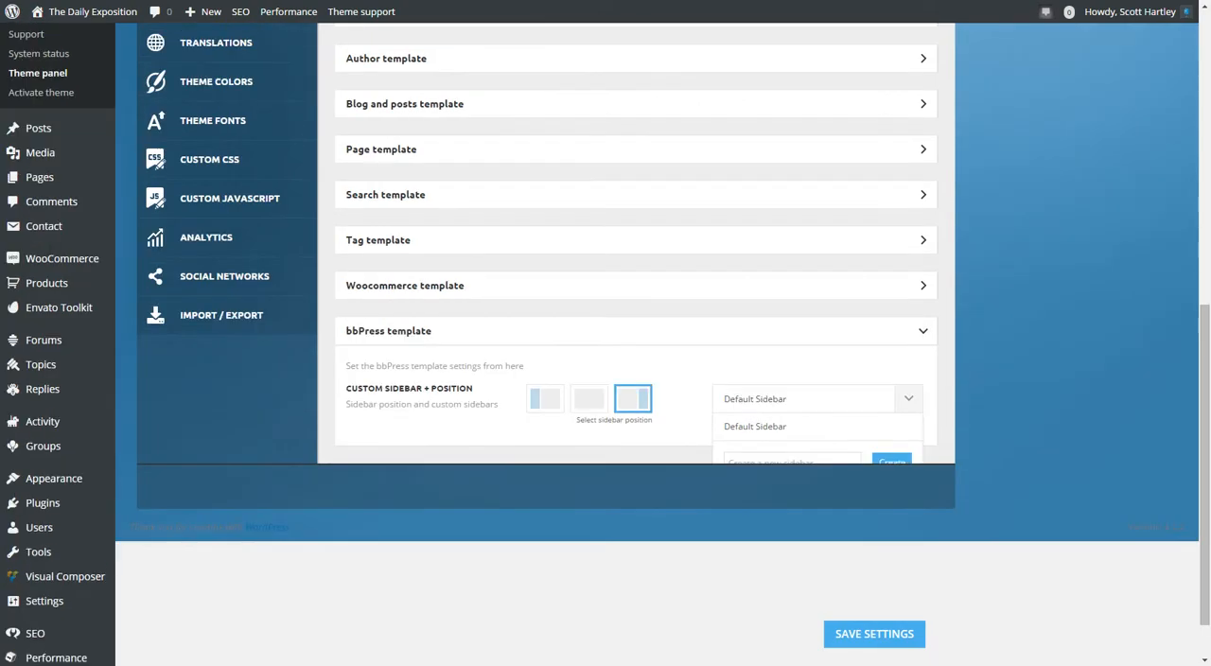
{"action": "scroll", "coordinate": [635, 331], "scroll_direction": "up", "scroll_amount": 1}
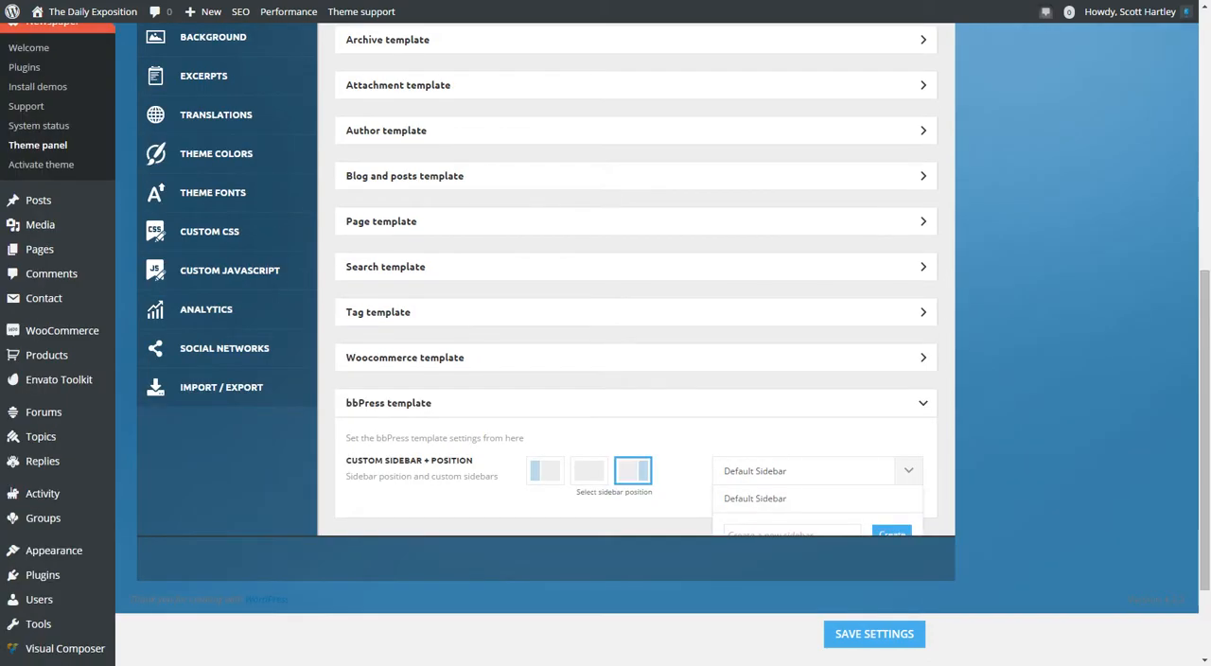
{"action": "scroll", "coordinate": [636, 332], "scroll_direction": "up", "scroll_amount": 1}
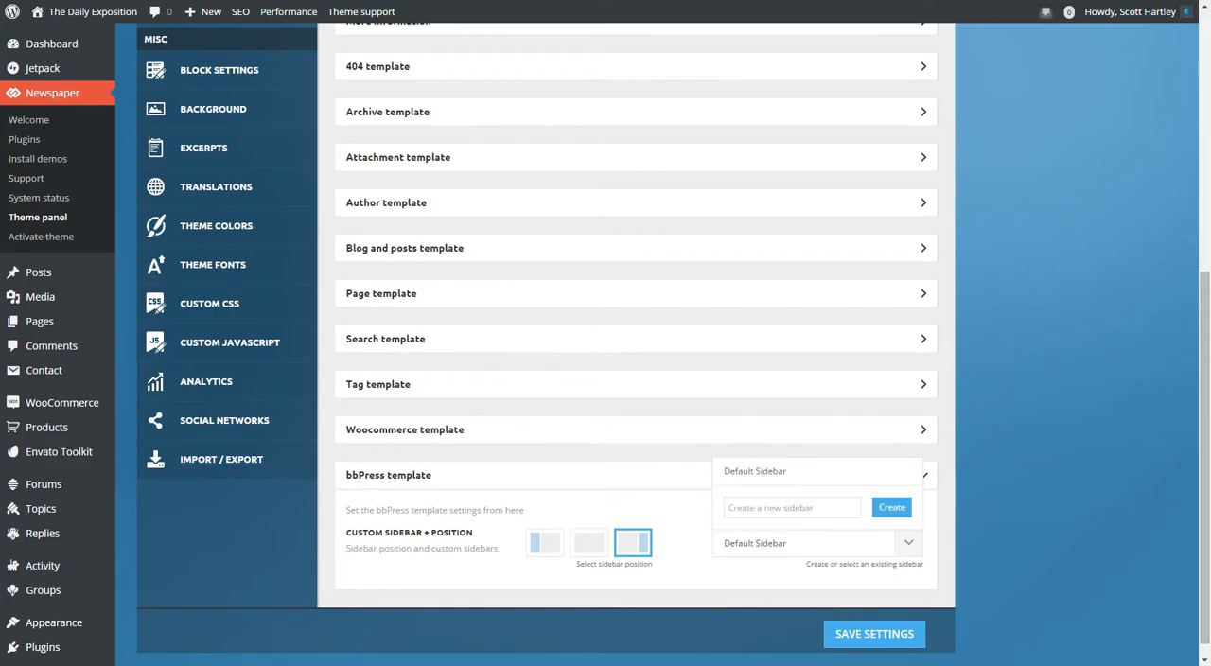
{"action": "scroll", "coordinate": [636, 331], "scroll_direction": "down", "scroll_amount": 1}
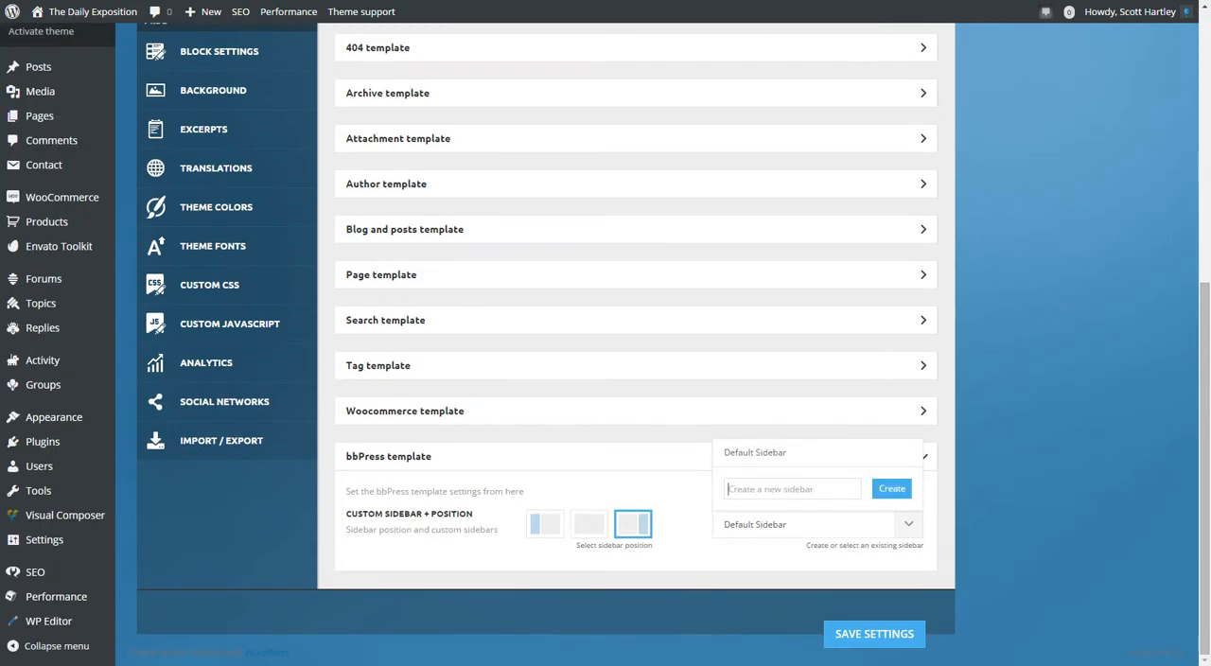
{"action": "scroll", "coordinate": [636, 331], "scroll_direction": "up", "scroll_amount": 2}
{"action": "scroll", "coordinate": [636, 331], "scroll_direction": "down", "scroll_amount": 2}
{"action": "scroll", "coordinate": [635, 331], "scroll_direction": "up", "scroll_amount": 1}
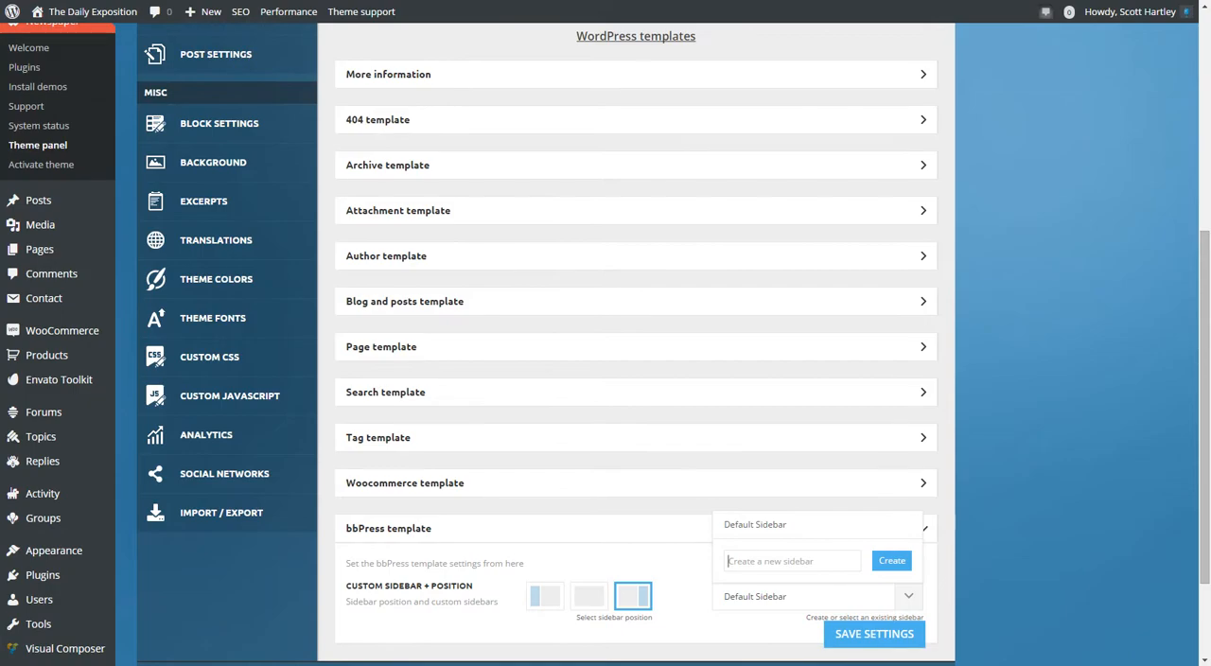
{"action": "scroll", "coordinate": [636, 331], "scroll_direction": "down", "scroll_amount": 1}
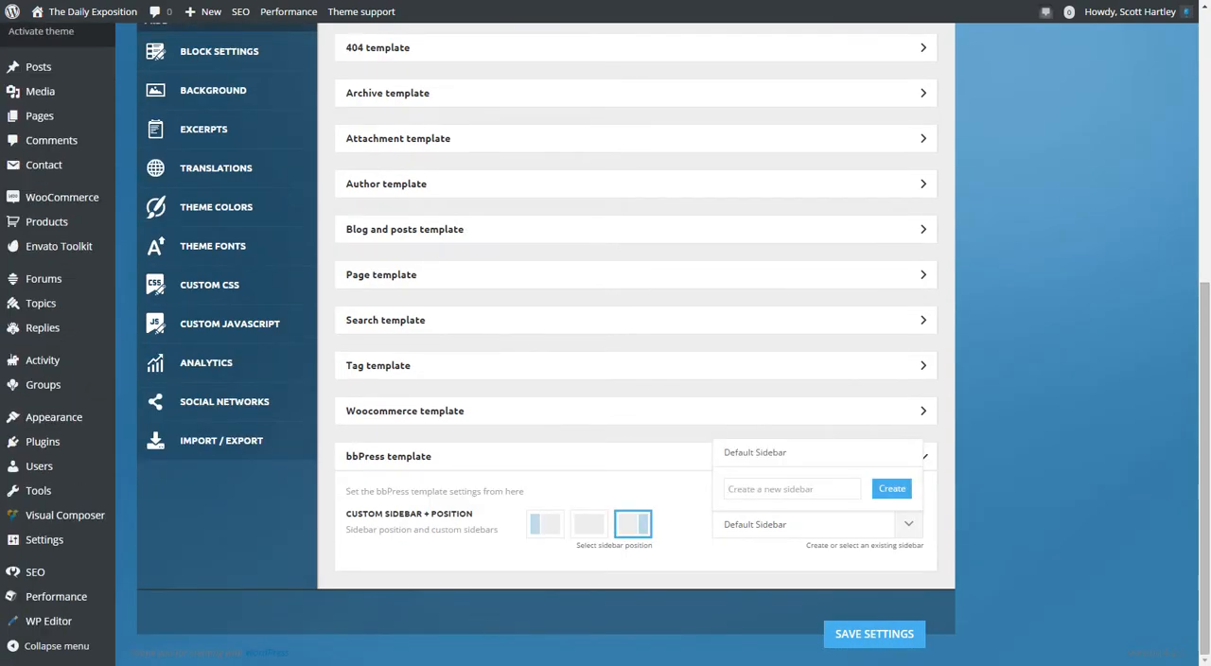
{"action": "type", "text": "bbPress"}
{"action": "key", "text": "Return"}
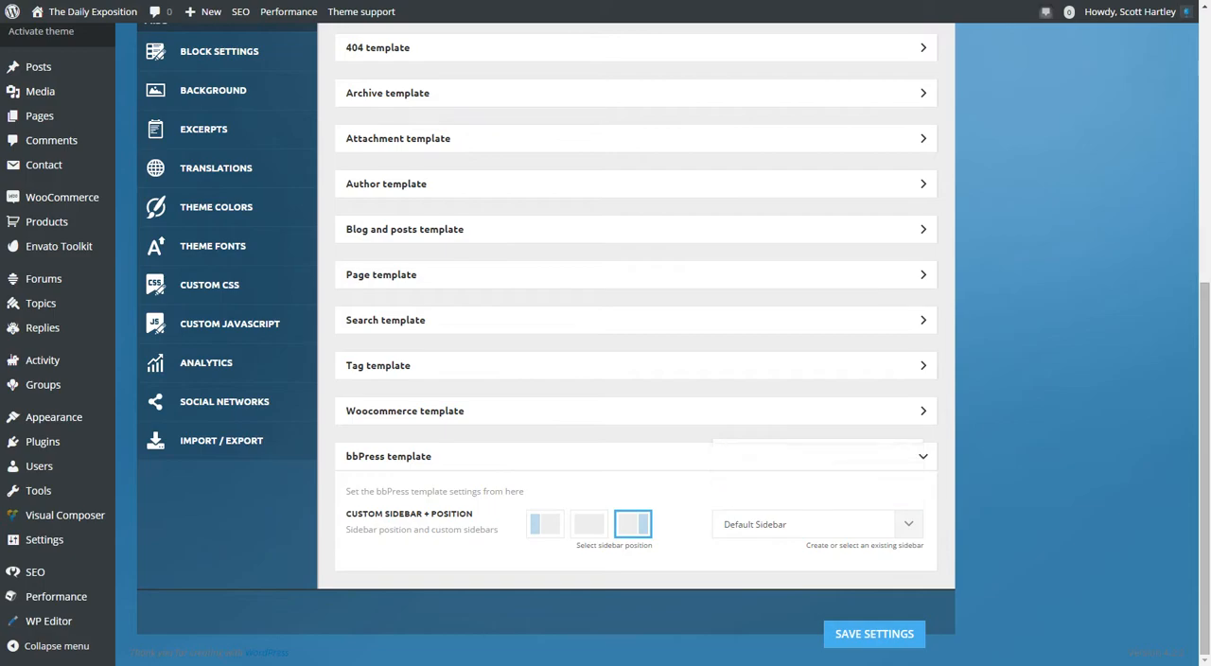
{"action": "left_click", "coordinate": [923, 456]}
Open the Categories layout settings and look over the global category options and the per-category list.
{"action": "scroll", "coordinate": [635, 379], "scroll_direction": "up", "scroll_amount": 3}
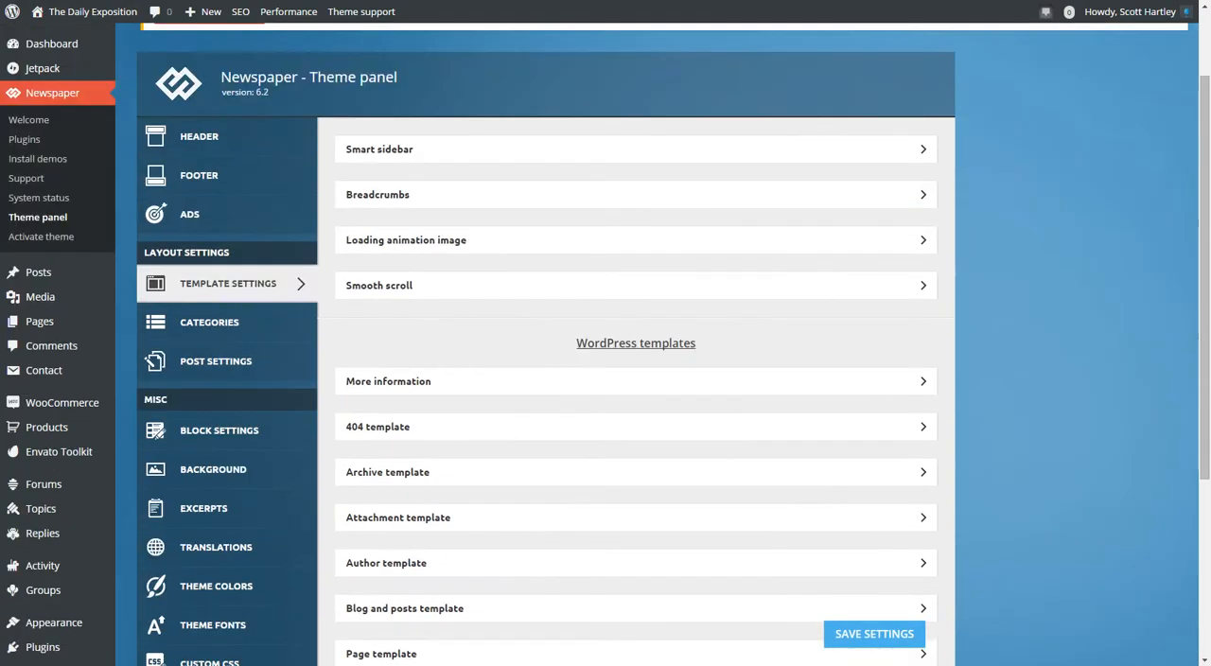
{"action": "left_click", "coordinate": [210, 322]}
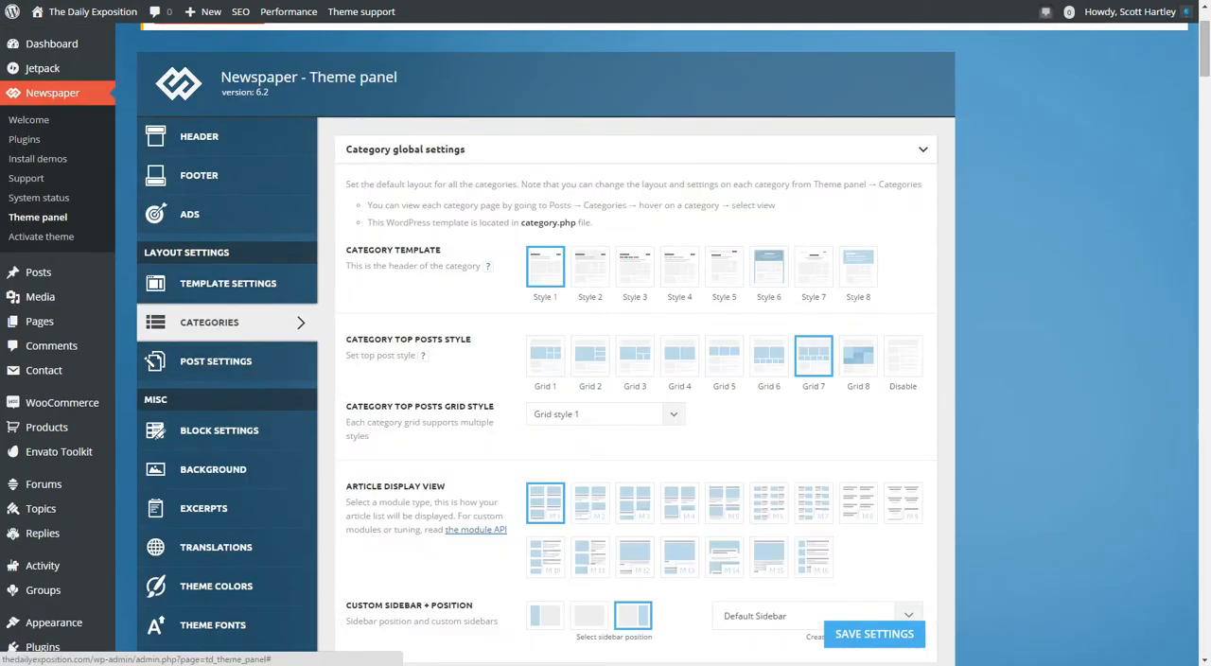
{"action": "scroll", "coordinate": [210, 322], "scroll_direction": "down", "scroll_amount": 5}
{"action": "scroll", "coordinate": [210, 322], "scroll_direction": "down", "scroll_amount": 15}
{"action": "scroll", "coordinate": [636, 378], "scroll_direction": "down", "scroll_amount": 5}
{"action": "scroll", "coordinate": [635, 378], "scroll_direction": "up", "scroll_amount": 20}
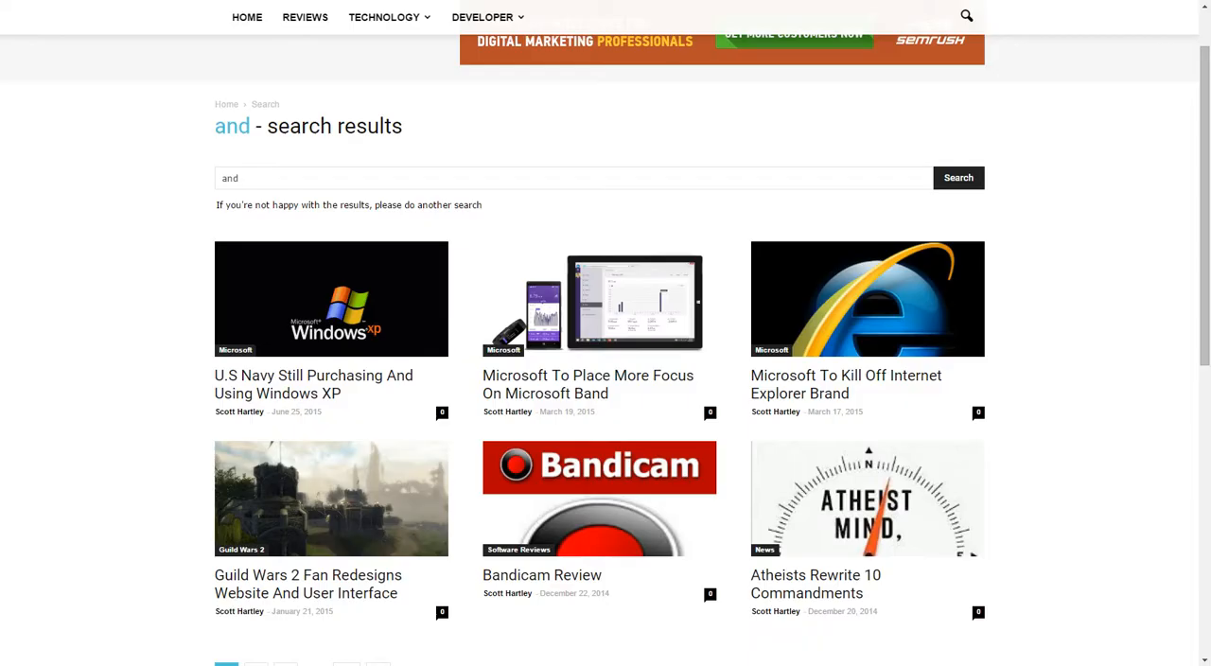
Open the Microsoft category page on the live site and examine its top posts grid and article list.
{"action": "left_click", "coordinate": [236, 350]}
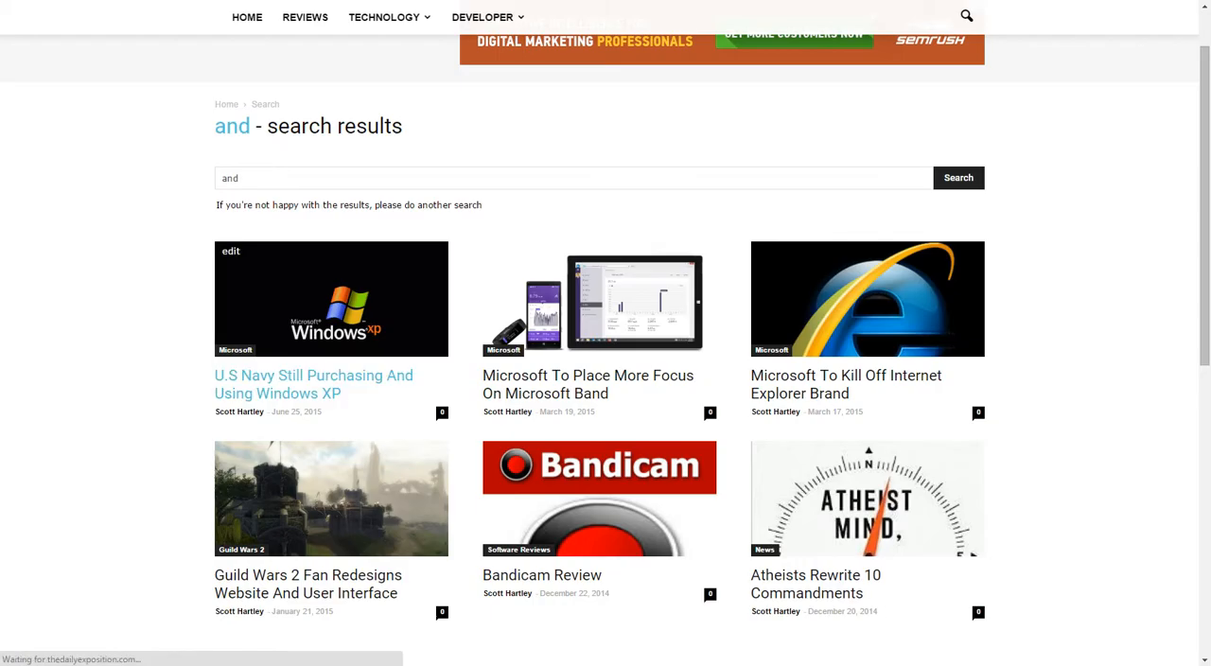
{"action": "scroll", "coordinate": [558, 284], "scroll_direction": "down", "scroll_amount": 1}
{"action": "scroll", "coordinate": [425, 378], "scroll_direction": "down", "scroll_amount": 9}
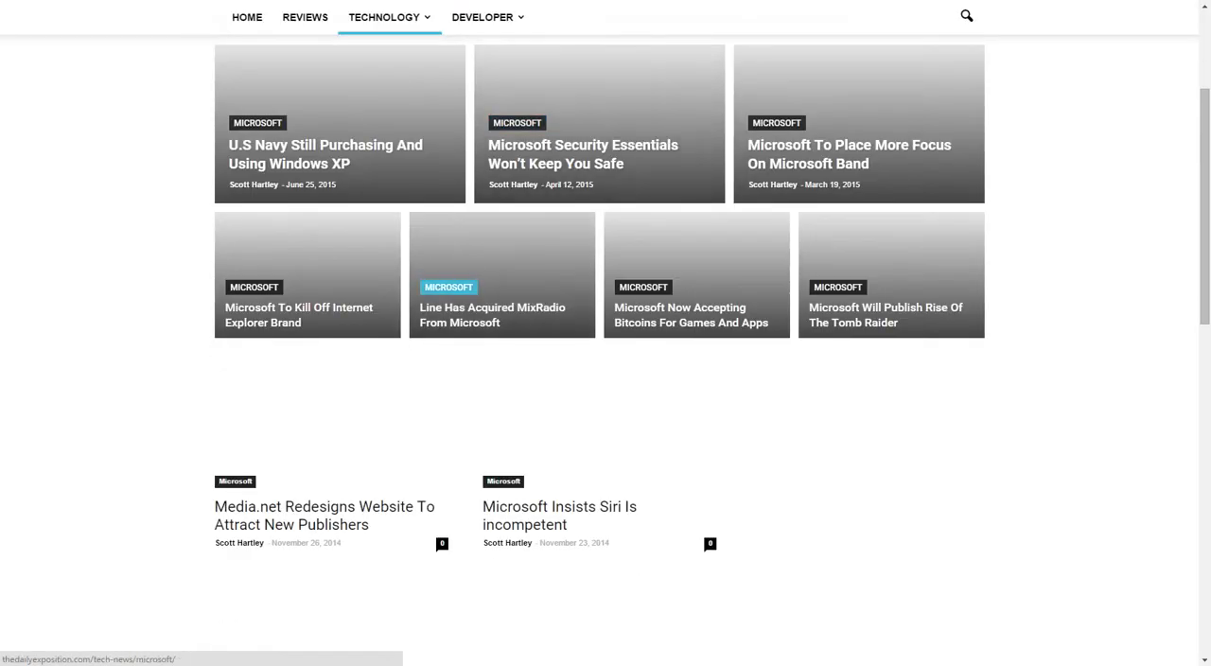
{"action": "scroll", "coordinate": [425, 378], "scroll_direction": "up", "scroll_amount": 4}
{"action": "scroll", "coordinate": [331, 378], "scroll_direction": "up", "scroll_amount": 4}
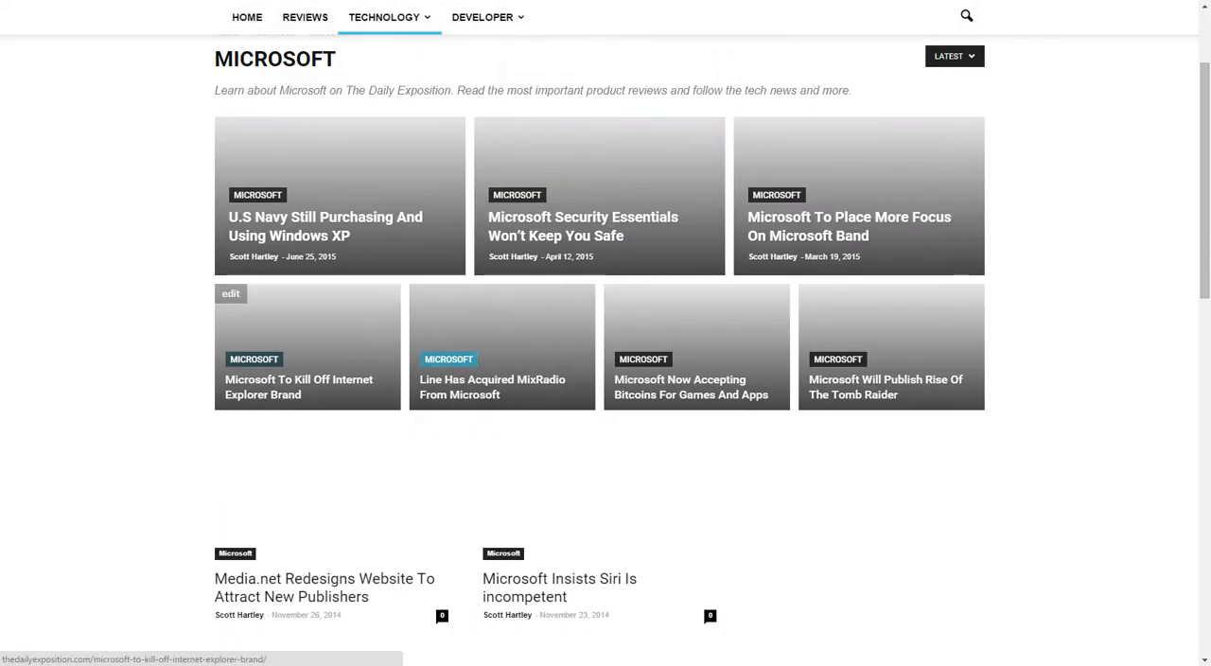
{"action": "scroll", "coordinate": [282, 123], "scroll_direction": "down", "scroll_amount": 5}
{"action": "scroll", "coordinate": [567, 313], "scroll_direction": "down", "scroll_amount": 3}
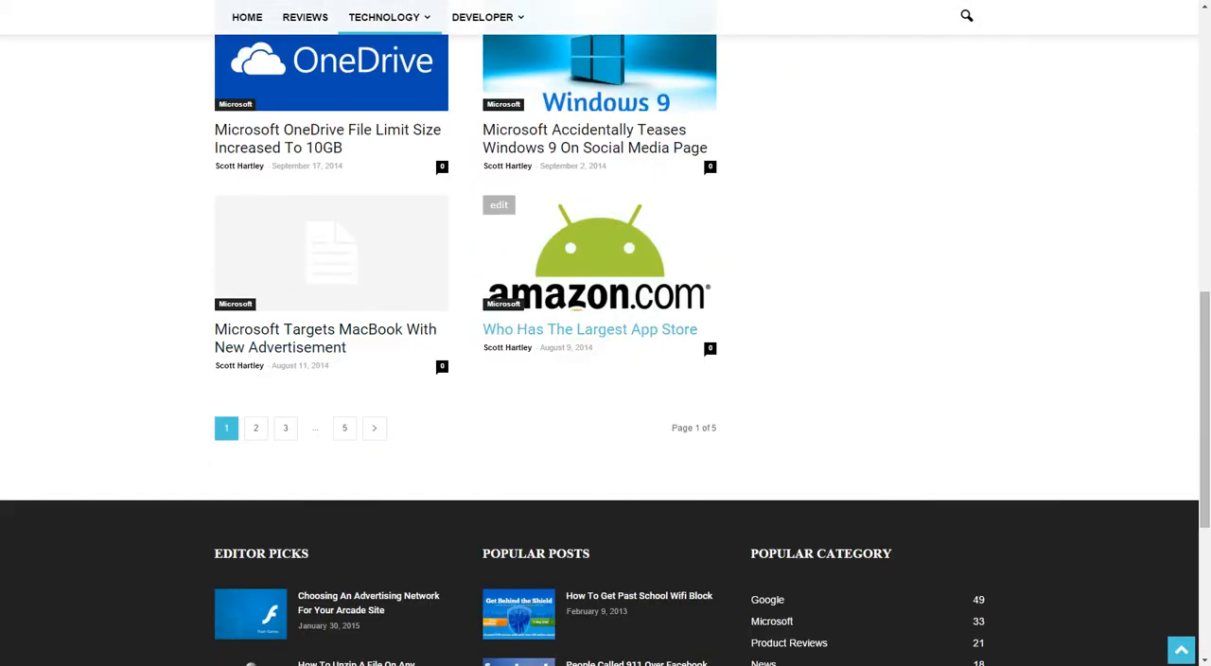
{"action": "scroll", "coordinate": [567, 313], "scroll_direction": "up", "scroll_amount": 5}
{"action": "scroll", "coordinate": [567, 299], "scroll_direction": "up", "scroll_amount": 4}
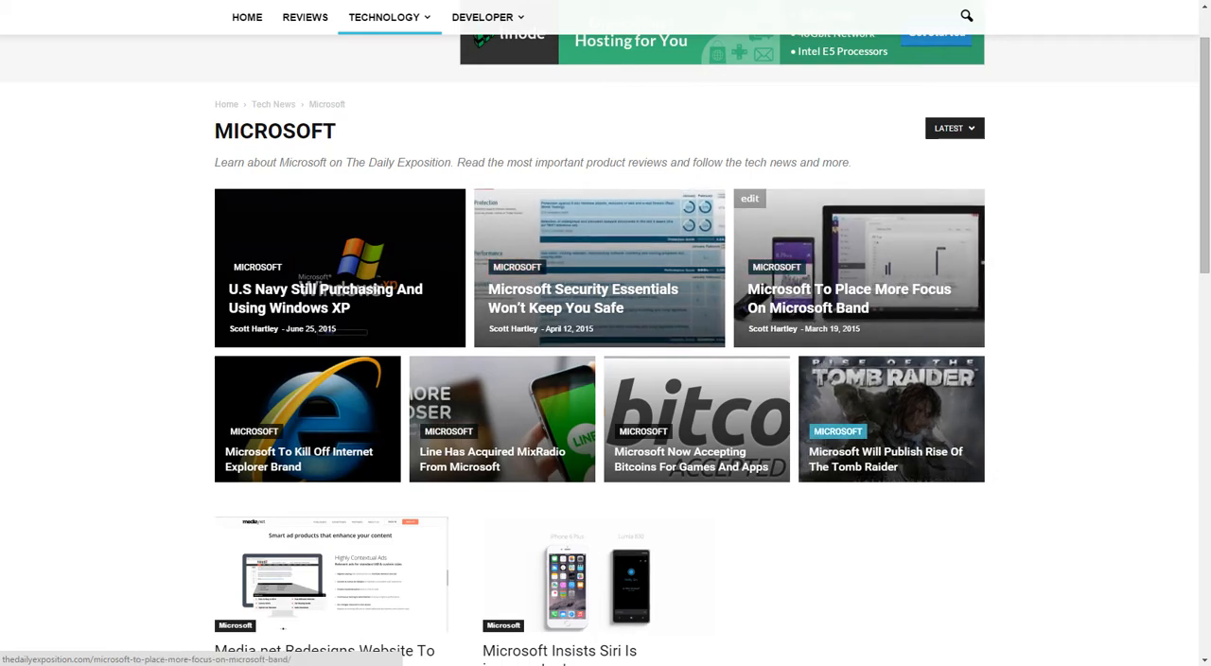
Examine the Microsoft category page's description text and its Latest sorting filter.
{"action": "left_click_drag", "start_coordinate": [313, 163], "coordinate": [378, 163]}
{"action": "left_click_drag", "start_coordinate": [702, 162], "coordinate": [736, 162]}
{"action": "left_click", "coordinate": [736, 163]}
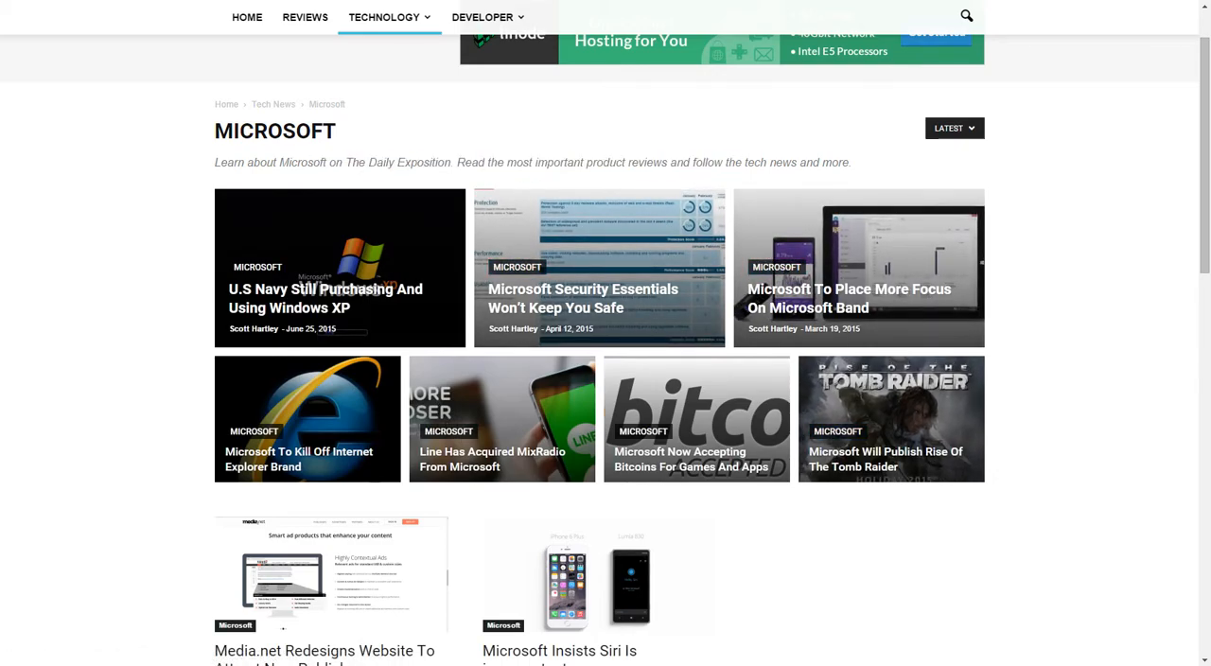
{"action": "left_click_drag", "start_coordinate": [662, 137], "coordinate": [652, 178]}
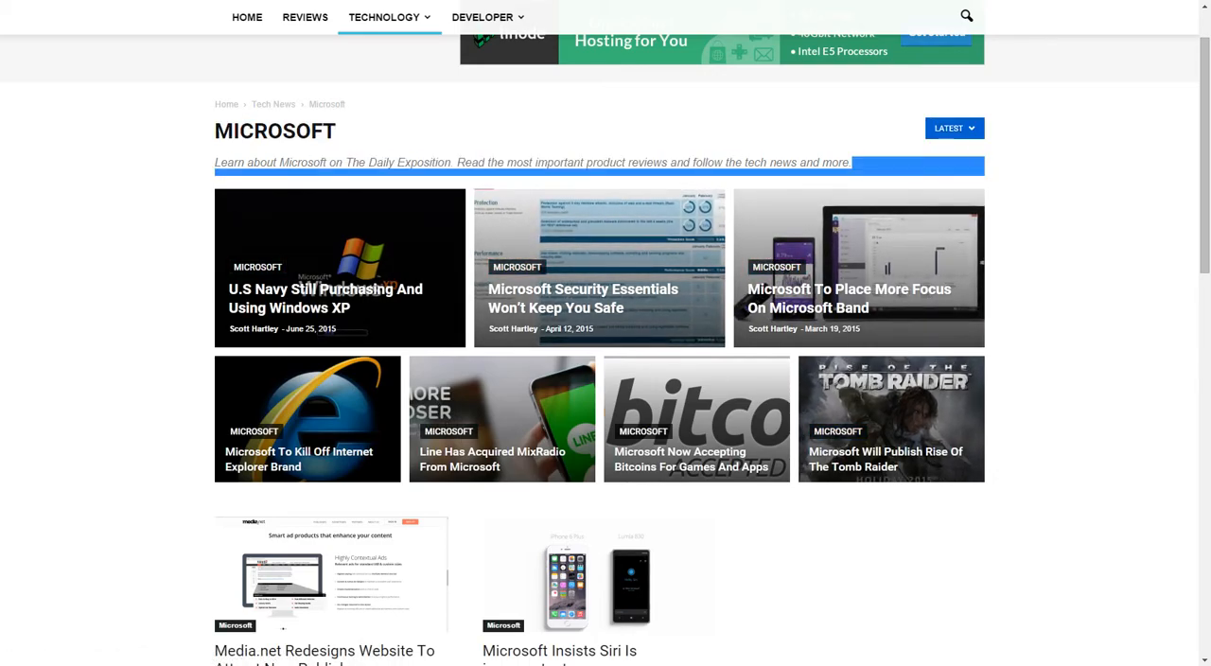
{"action": "left_click", "coordinate": [813, 137]}
{"action": "mouse_move", "coordinate": [954, 129]}
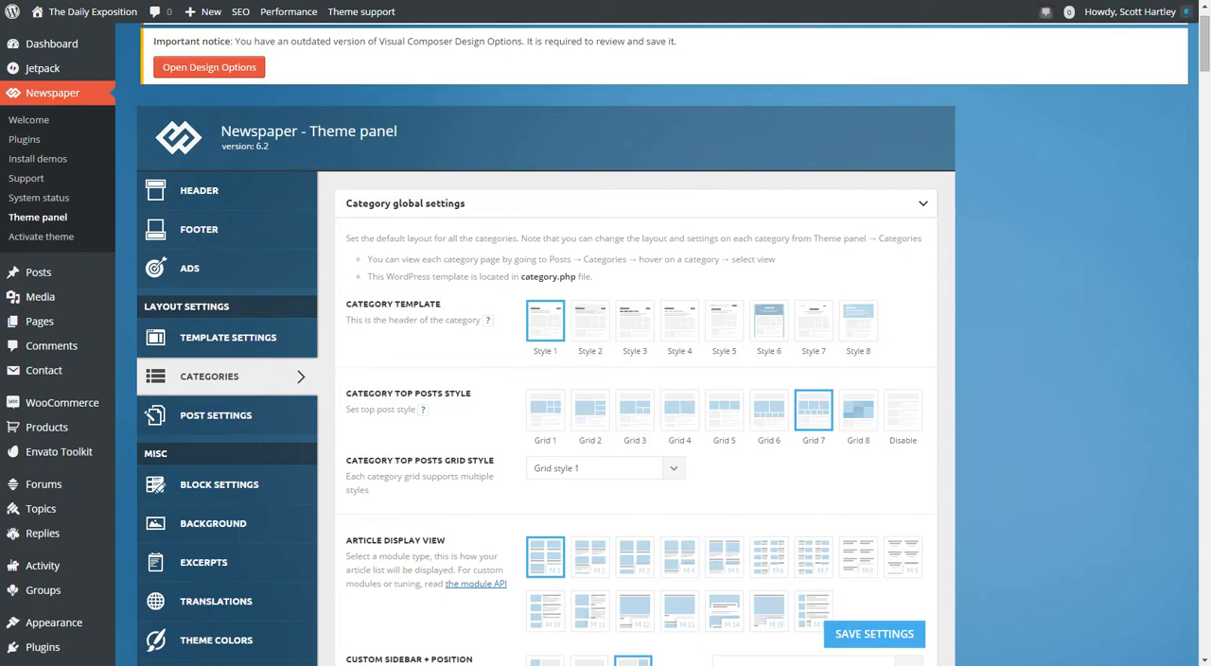
Return to the theme panel and review the global category settings, including the available top posts grid styles.
{"action": "scroll", "coordinate": [605, 379], "scroll_direction": "down", "scroll_amount": 3}
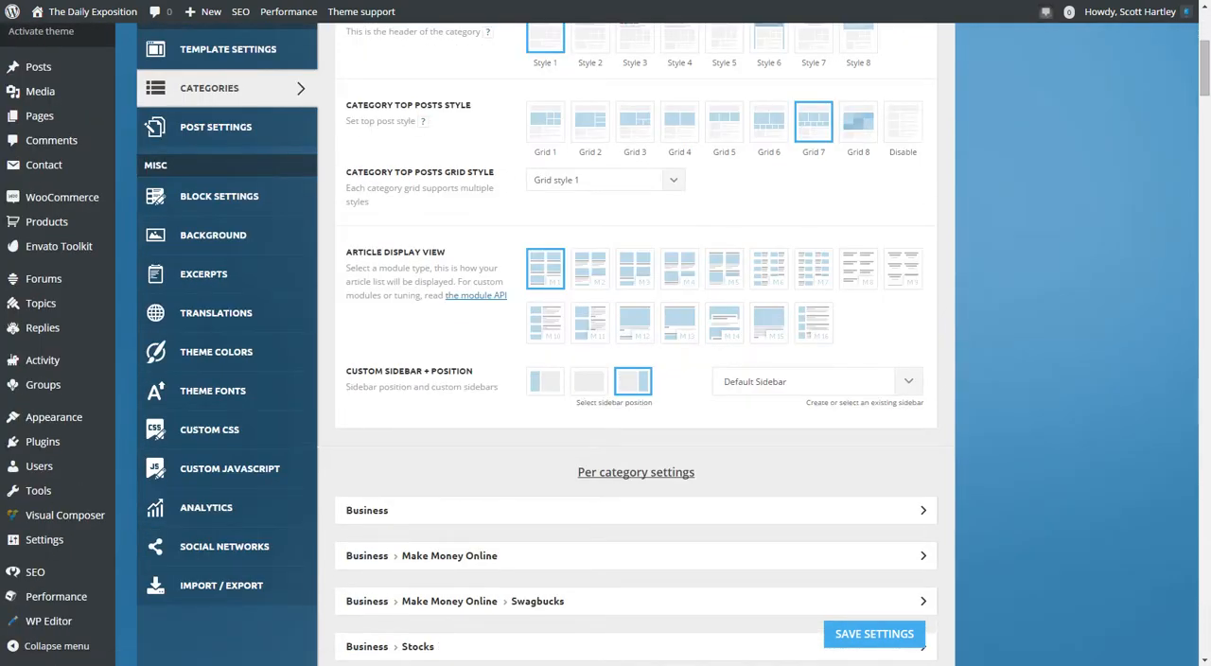
{"action": "scroll", "coordinate": [662, 341], "scroll_direction": "up", "scroll_amount": 4}
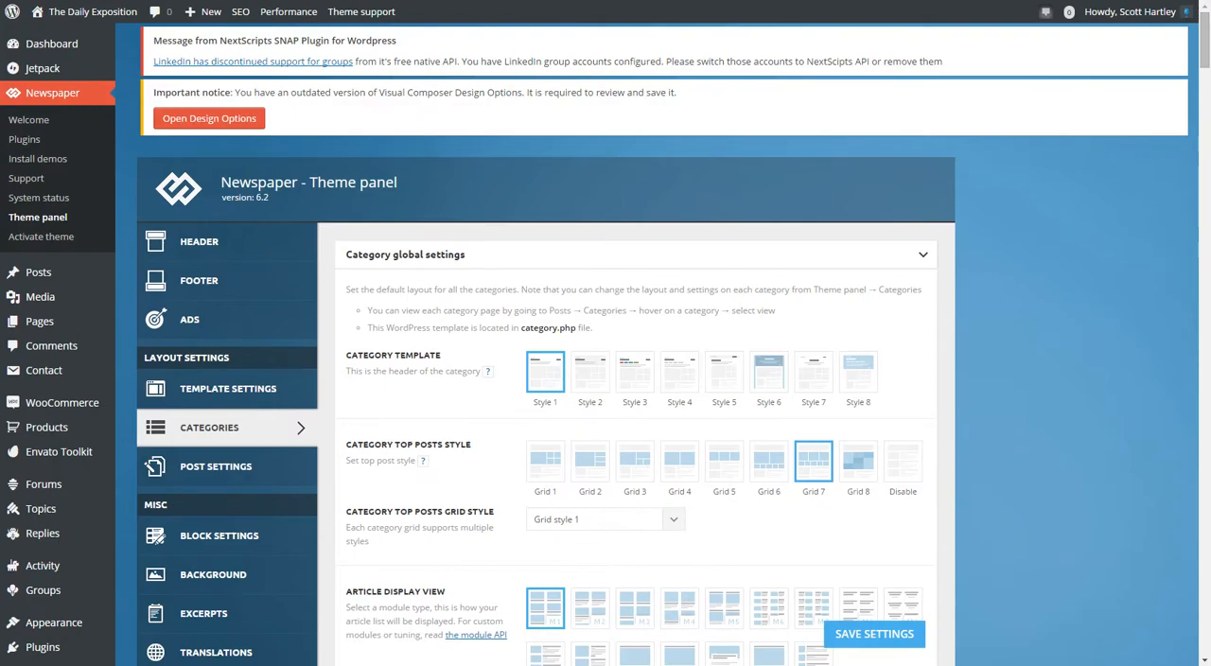
{"action": "left_click", "coordinate": [672, 519]}
{"action": "scroll", "coordinate": [605, 379], "scroll_direction": "down", "scroll_amount": 2}
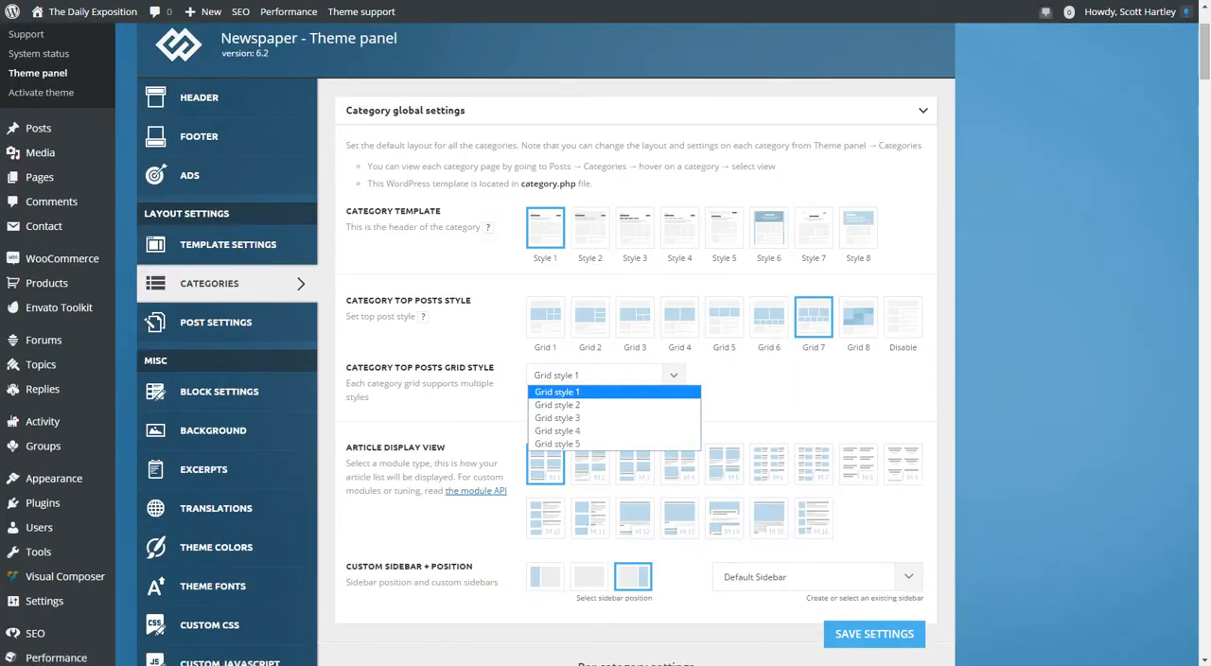
{"action": "left_click", "coordinate": [673, 375]}
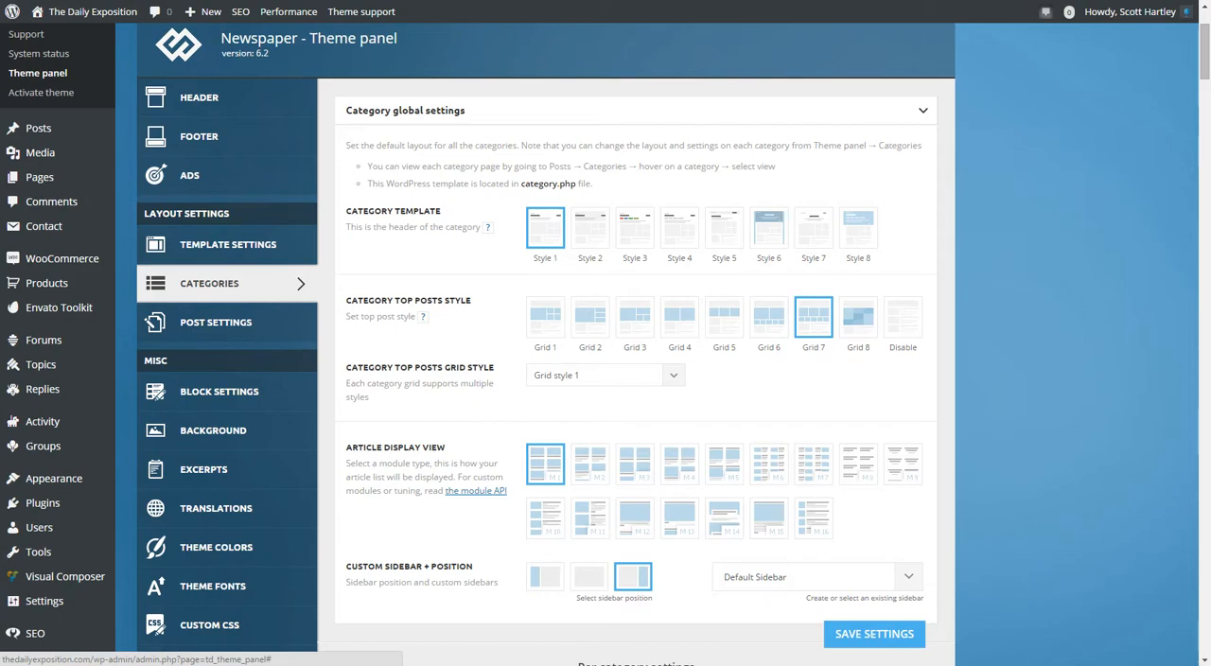
{"action": "left_click", "coordinate": [672, 376]}
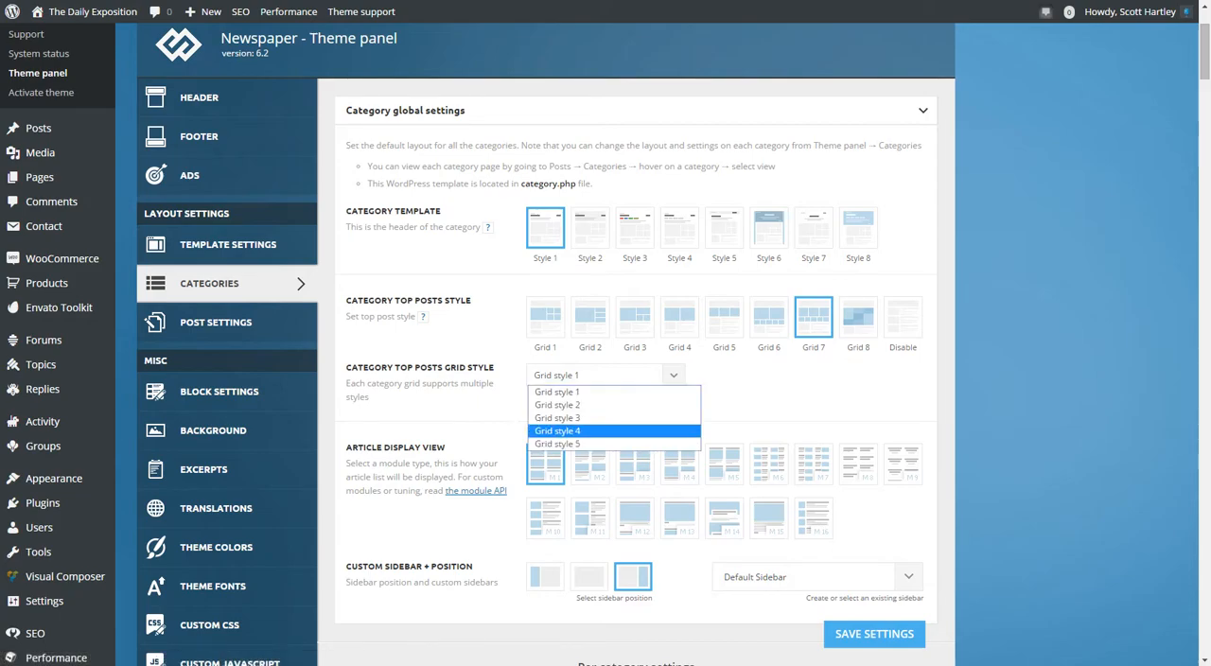
{"action": "left_click", "coordinate": [613, 431]}
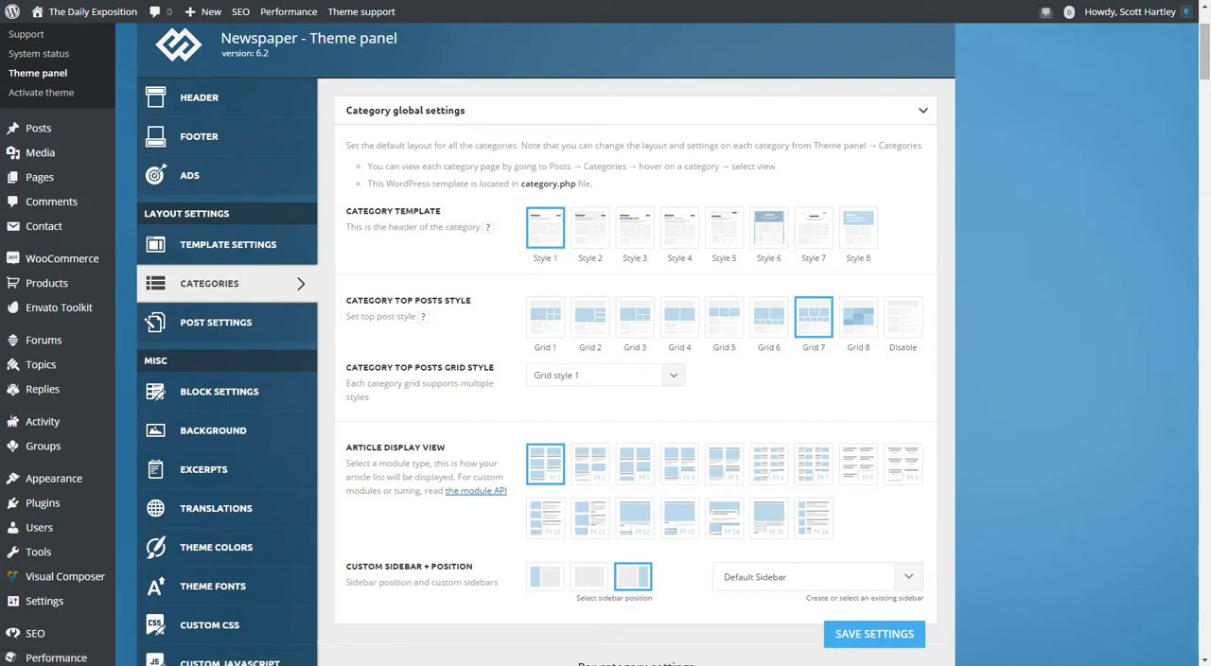
Expand the Business category's own settings and review its template, top posts, tag color, background and visibility options.
{"action": "scroll", "coordinate": [635, 378], "scroll_direction": "down", "scroll_amount": 5}
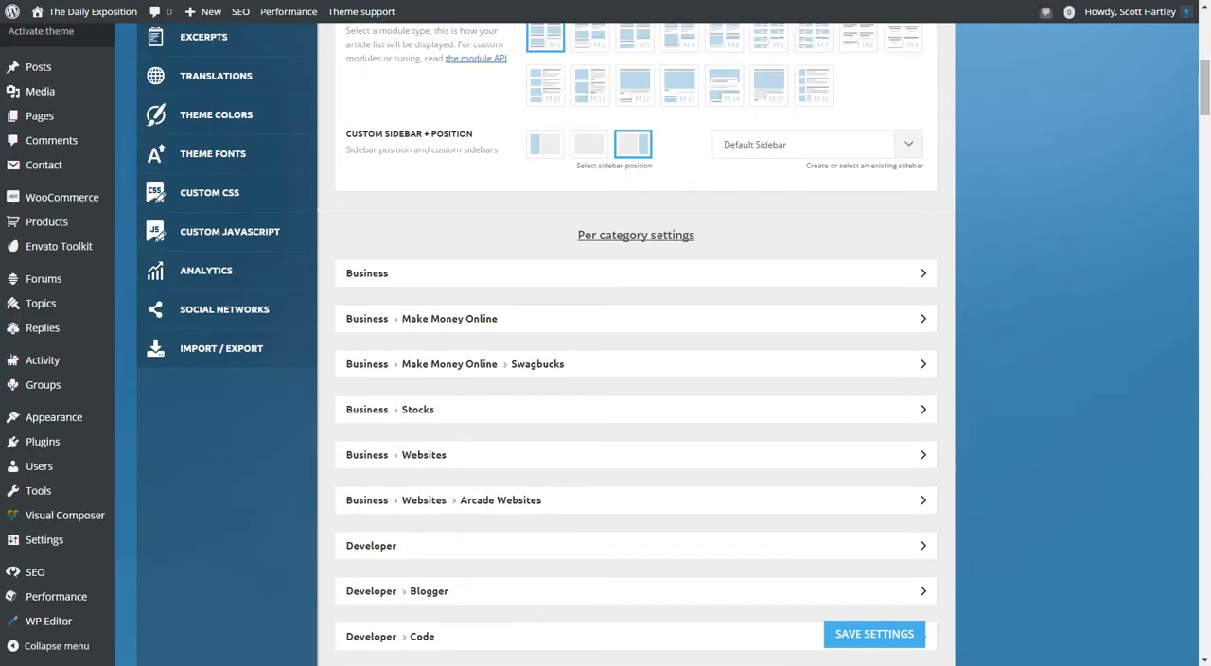
{"action": "left_click", "coordinate": [922, 272]}
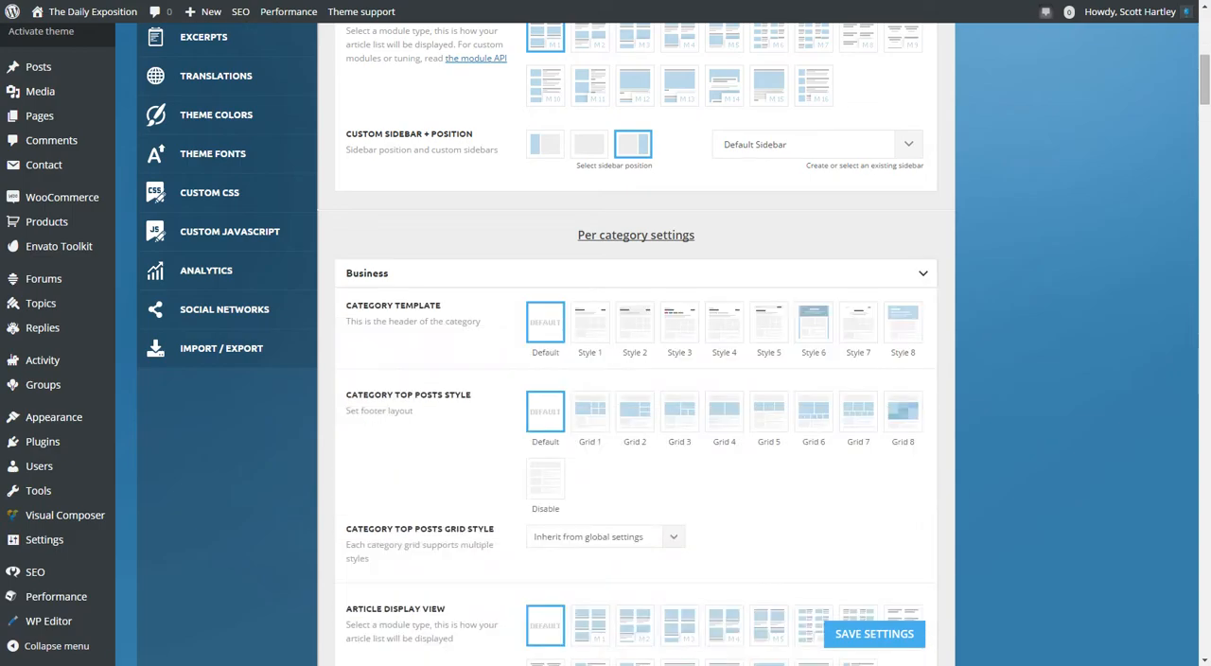
{"action": "scroll", "coordinate": [636, 378], "scroll_direction": "down", "scroll_amount": 8}
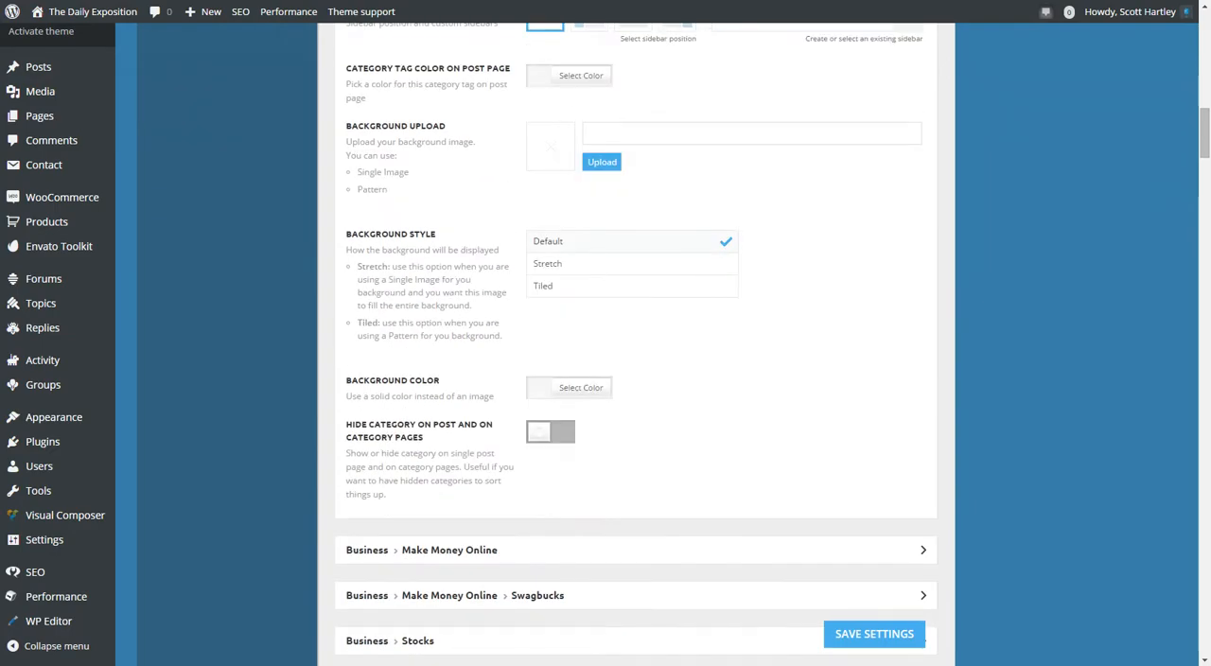
{"action": "scroll", "coordinate": [635, 379], "scroll_direction": "up", "scroll_amount": 8}
{"action": "scroll", "coordinate": [636, 378], "scroll_direction": "down", "scroll_amount": 8}
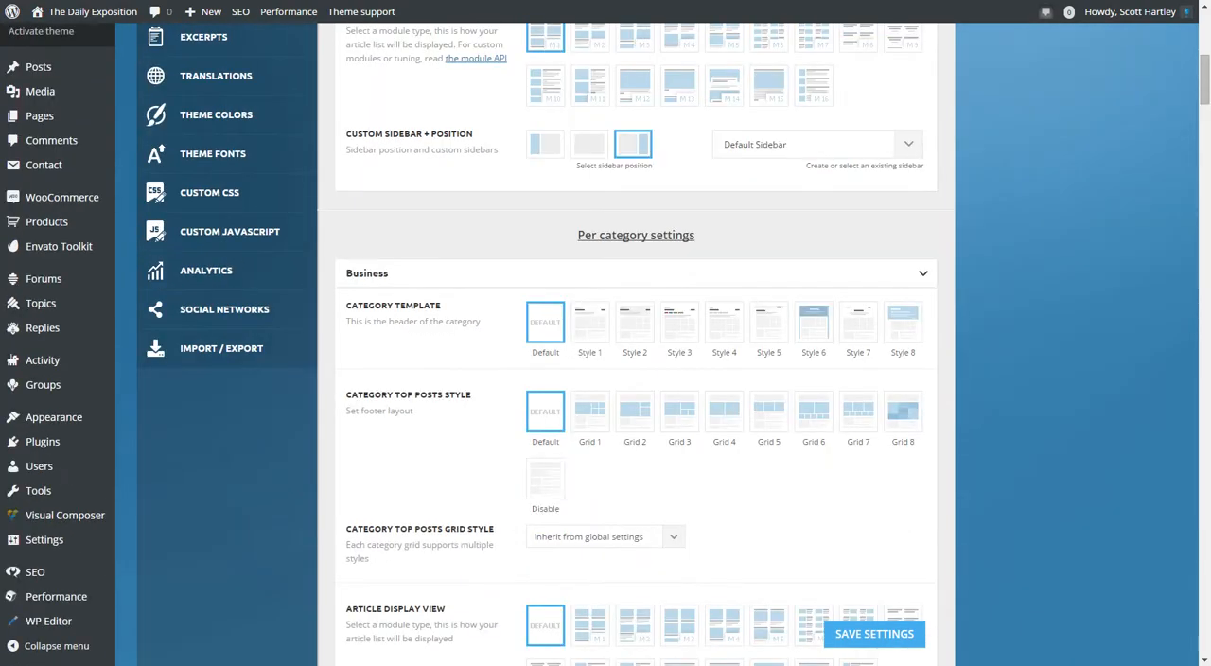
{"action": "scroll", "coordinate": [636, 378], "scroll_direction": "up", "scroll_amount": 4}
{"action": "scroll", "coordinate": [636, 378], "scroll_direction": "up", "scroll_amount": 10}
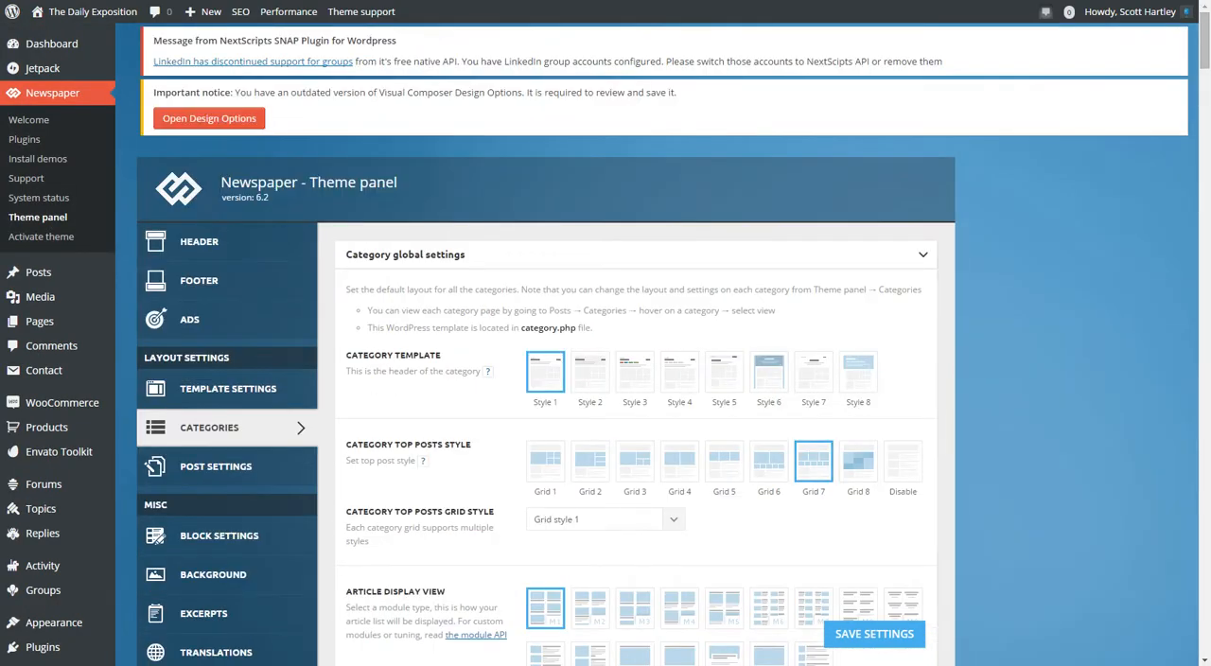
Collapse the global category settings and look through the per-category settings list.
{"action": "left_click", "coordinate": [922, 254]}
{"action": "scroll", "coordinate": [636, 378], "scroll_direction": "down", "scroll_amount": 15}
{"action": "scroll", "coordinate": [636, 379], "scroll_direction": "up", "scroll_amount": 6}
{"action": "scroll", "coordinate": [636, 378], "scroll_direction": "down", "scroll_amount": 10}
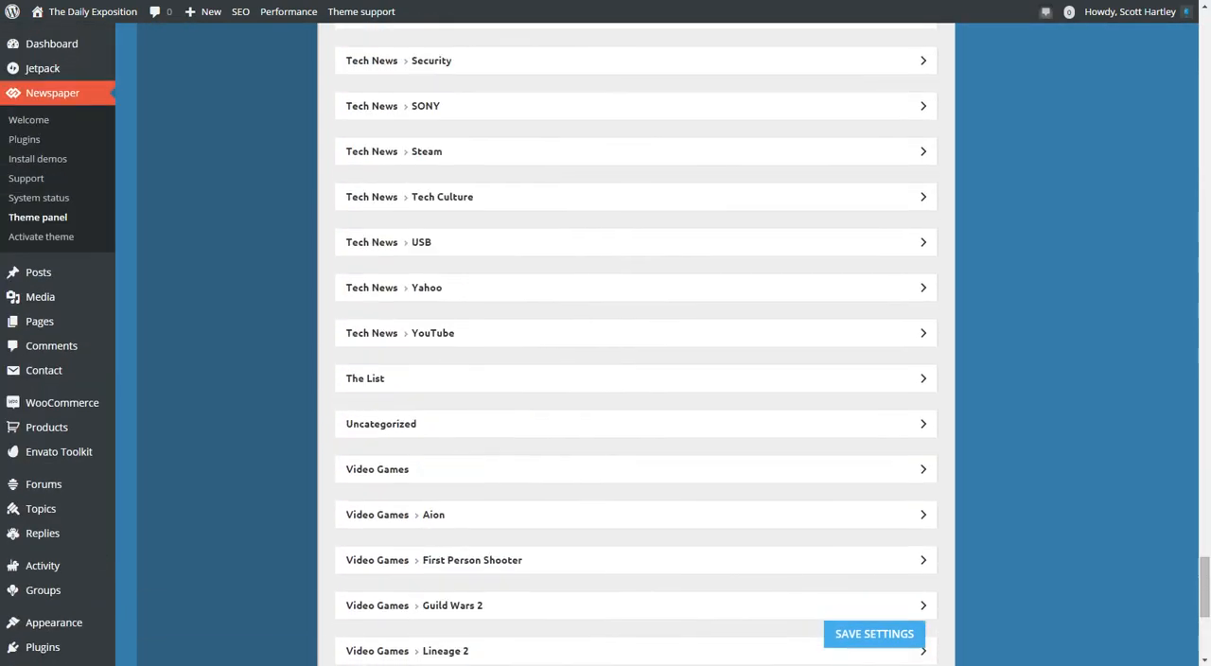
{"action": "scroll", "coordinate": [636, 378], "scroll_direction": "up", "scroll_amount": 15}
{"action": "scroll", "coordinate": [636, 378], "scroll_direction": "up", "scroll_amount": 20}
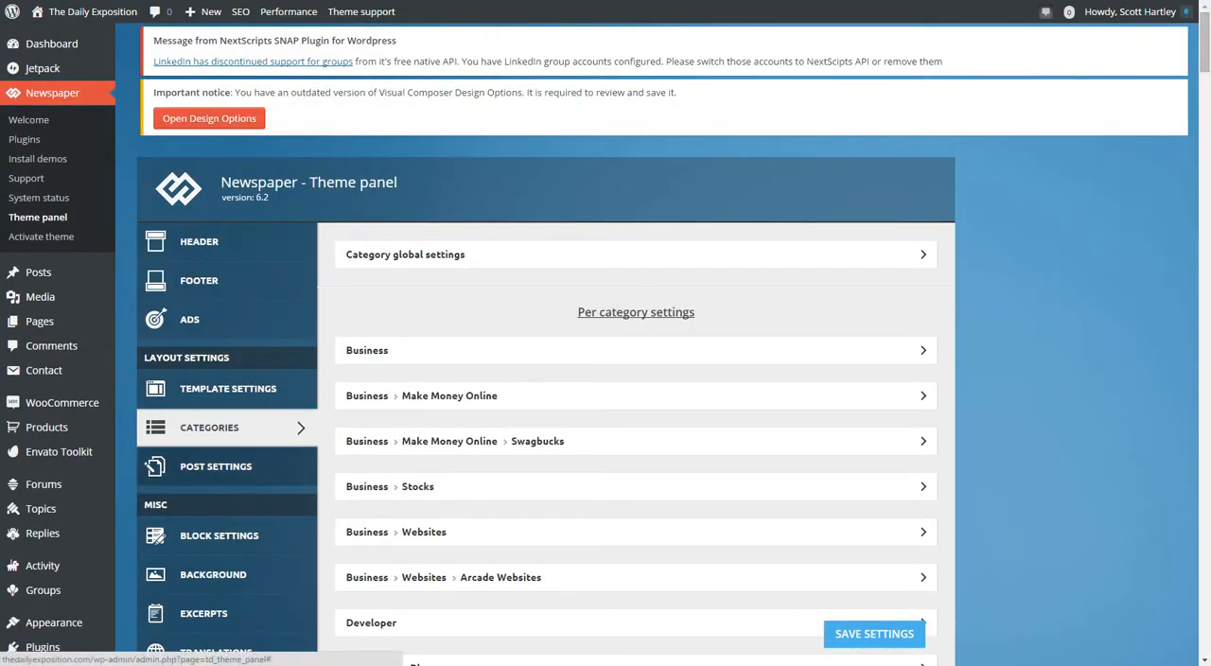
Open the Post Settings page and review the display toggles in its Post settings section, collapsing the section when finished.
{"action": "left_click", "coordinate": [216, 467]}
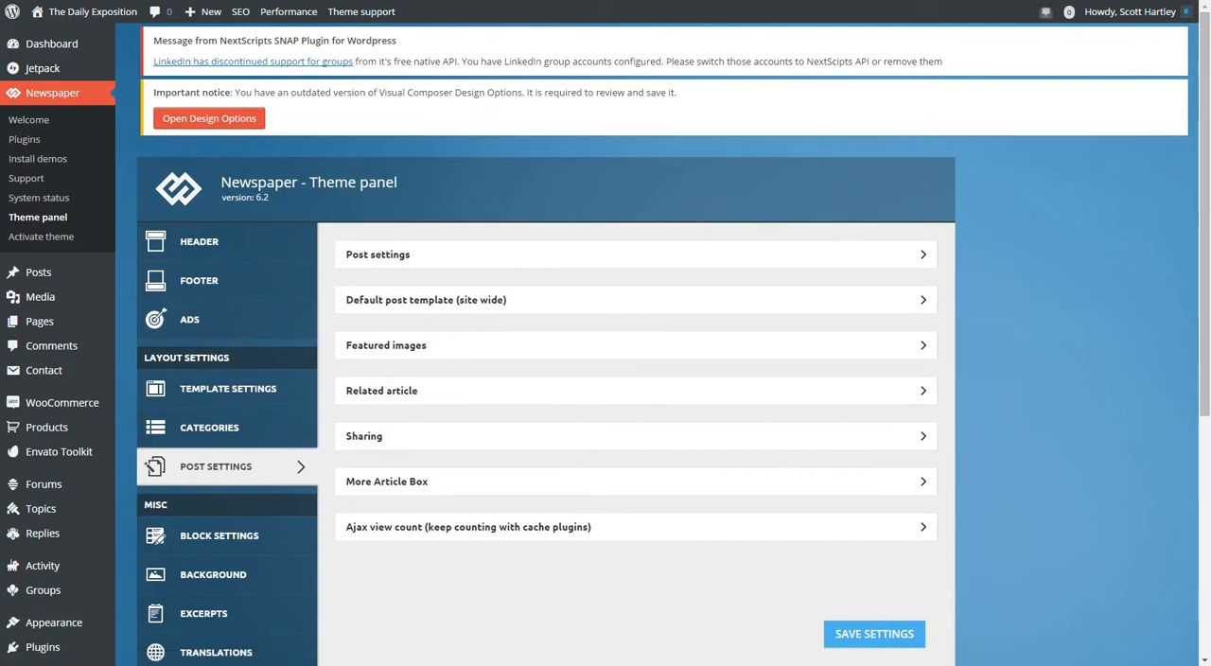
{"action": "scroll", "coordinate": [636, 379], "scroll_direction": "down", "scroll_amount": 3}
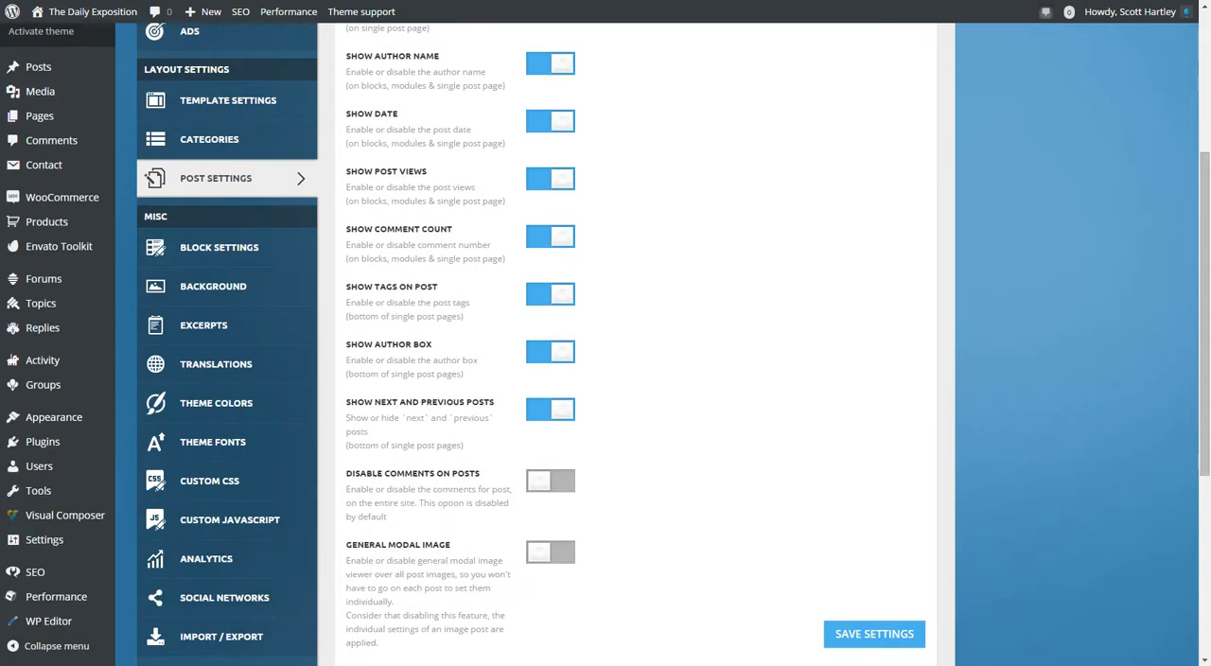
{"action": "scroll", "coordinate": [636, 379], "scroll_direction": "down", "scroll_amount": 4}
{"action": "scroll", "coordinate": [635, 378], "scroll_direction": "up", "scroll_amount": 6}
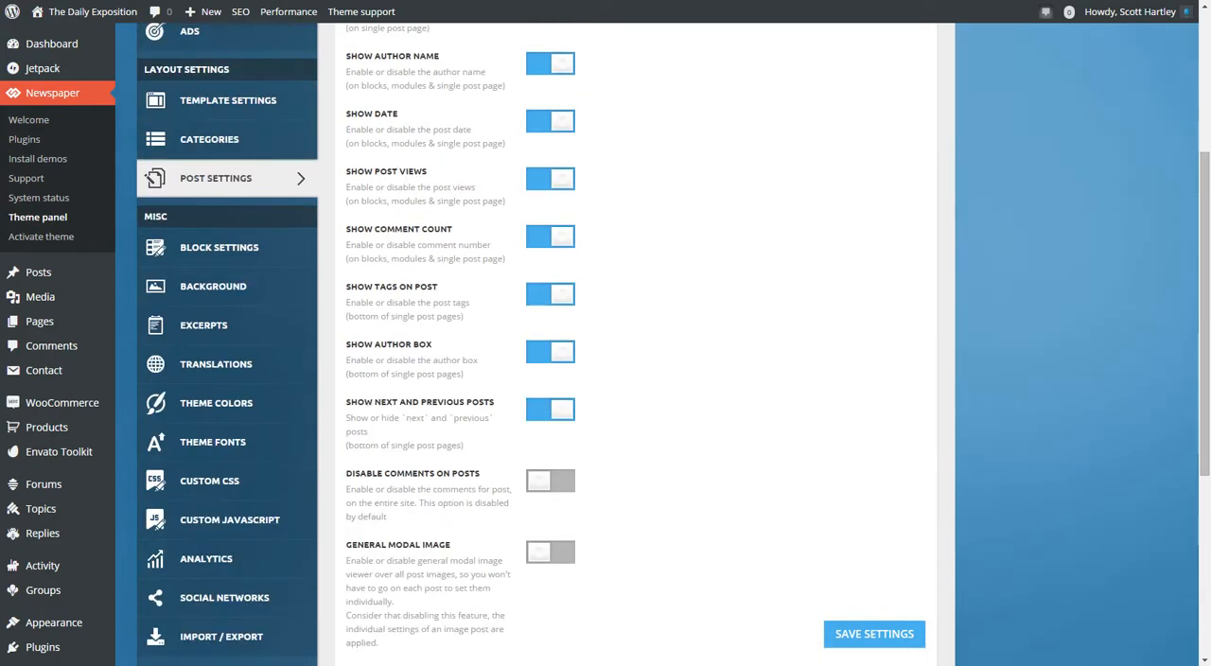
{"action": "scroll", "coordinate": [636, 378], "scroll_direction": "up", "scroll_amount": 1}
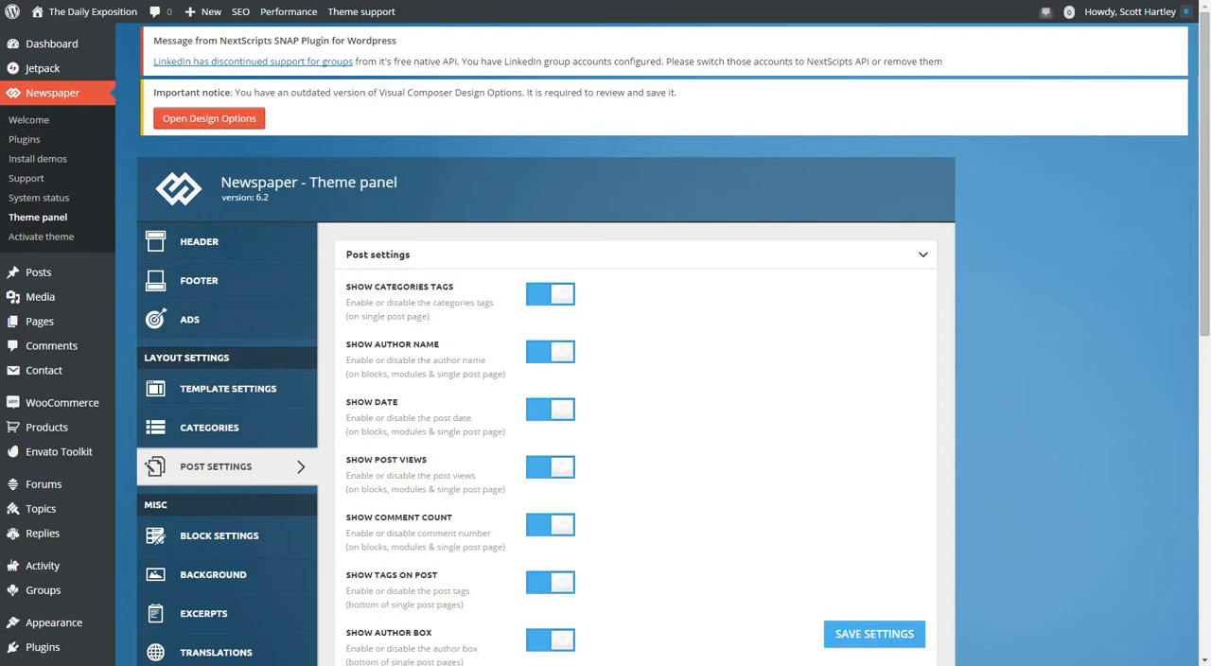
{"action": "scroll", "coordinate": [636, 378], "scroll_direction": "down", "scroll_amount": 3}
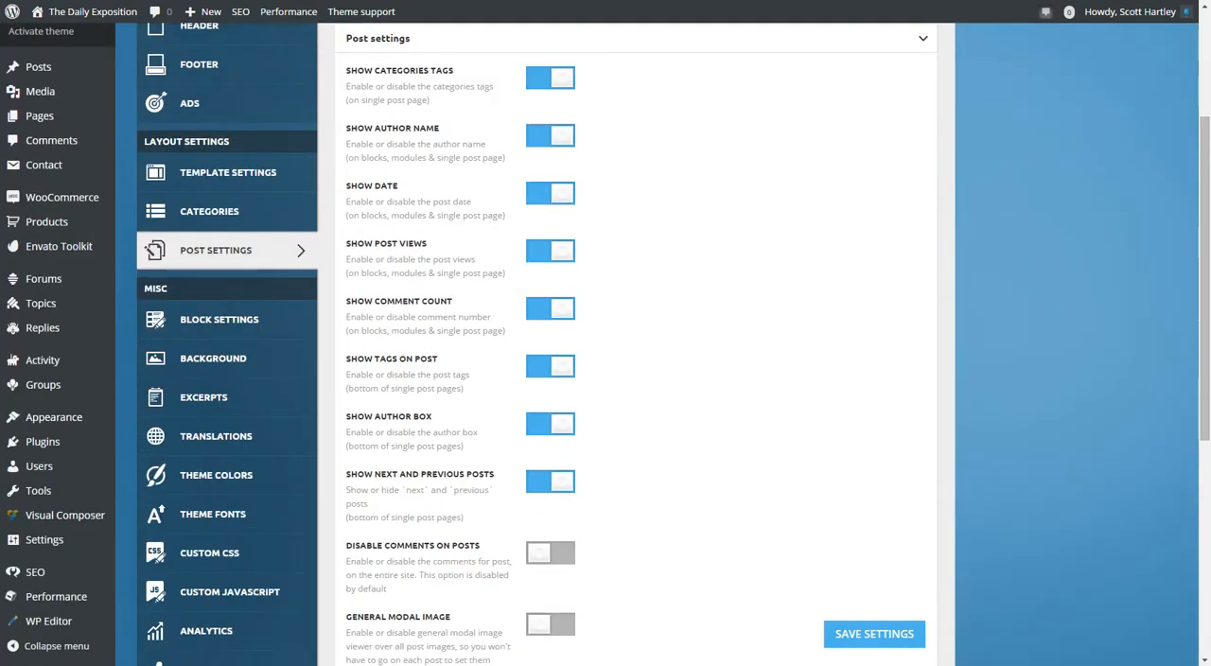
{"action": "scroll", "coordinate": [636, 378], "scroll_direction": "up", "scroll_amount": 1}
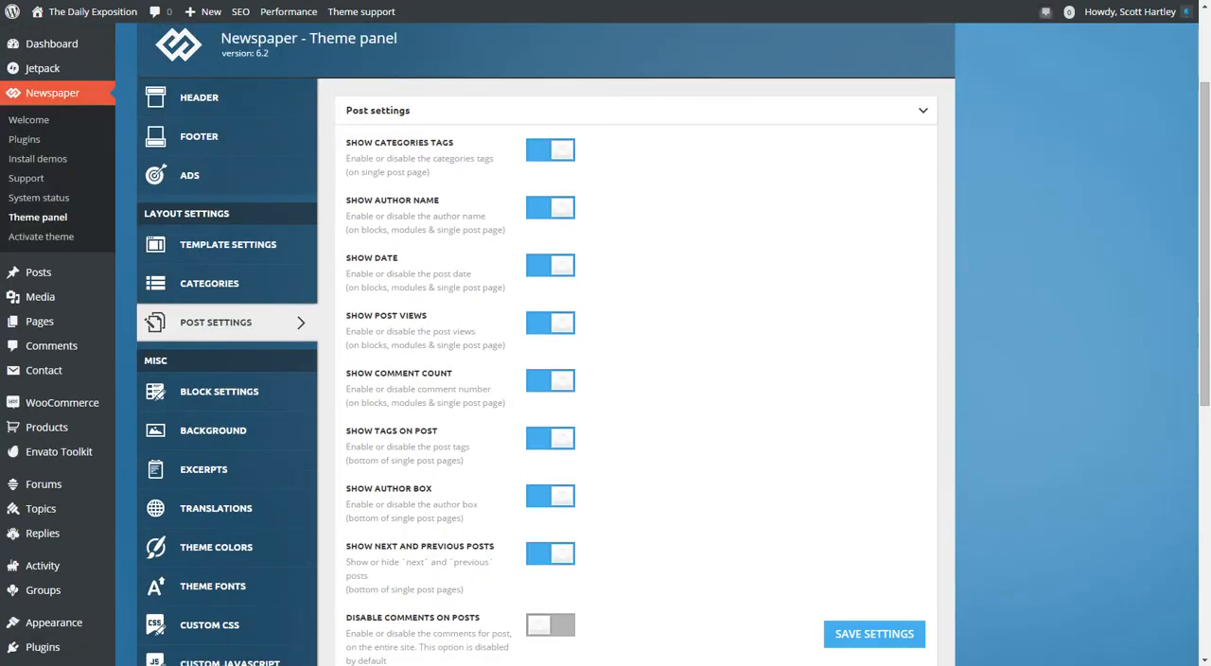
{"action": "left_click", "coordinate": [923, 111]}
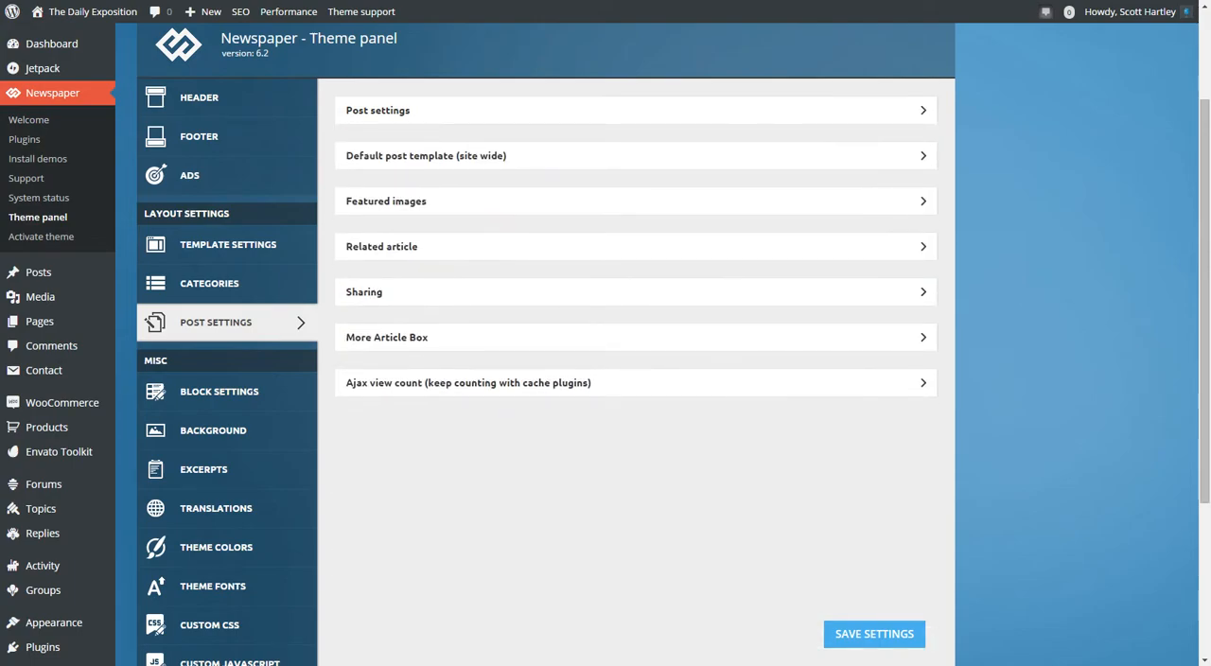
Expand the default site post template options and examine the layout of the live Microsoft article "U.S Navy Still Purchasing And Using Windows XP".
{"action": "left_click", "coordinate": [922, 156]}
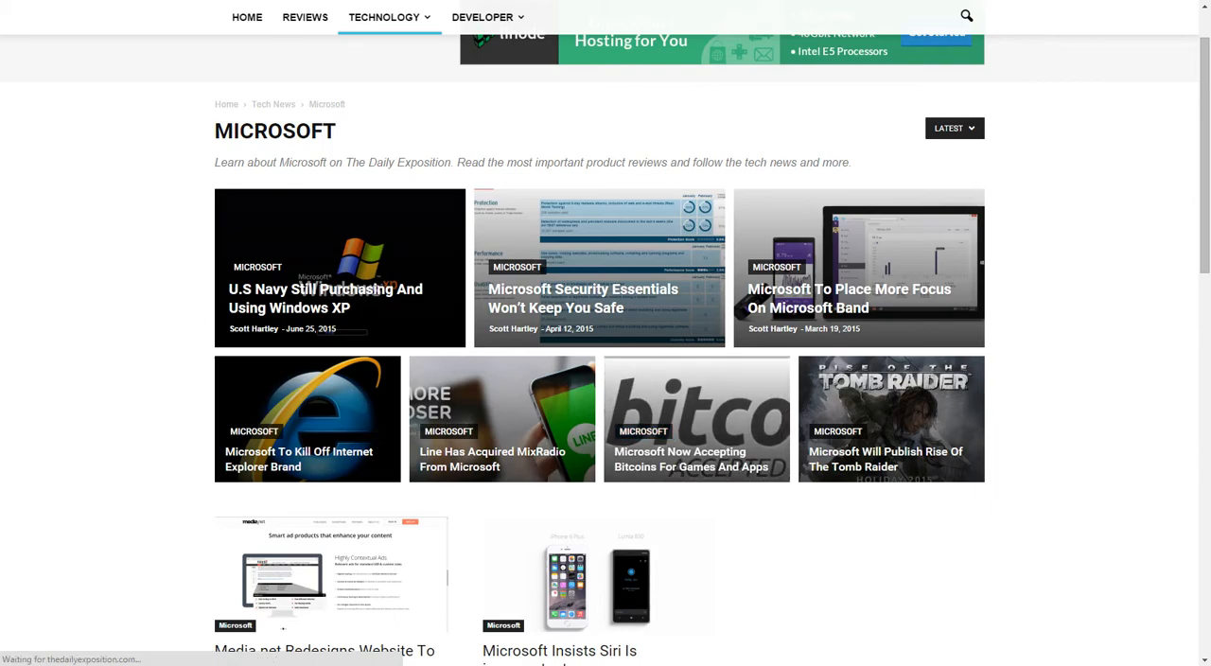
{"action": "left_click", "coordinate": [592, 284]}
{"action": "scroll", "coordinate": [598, 333], "scroll_direction": "up", "scroll_amount": 1}
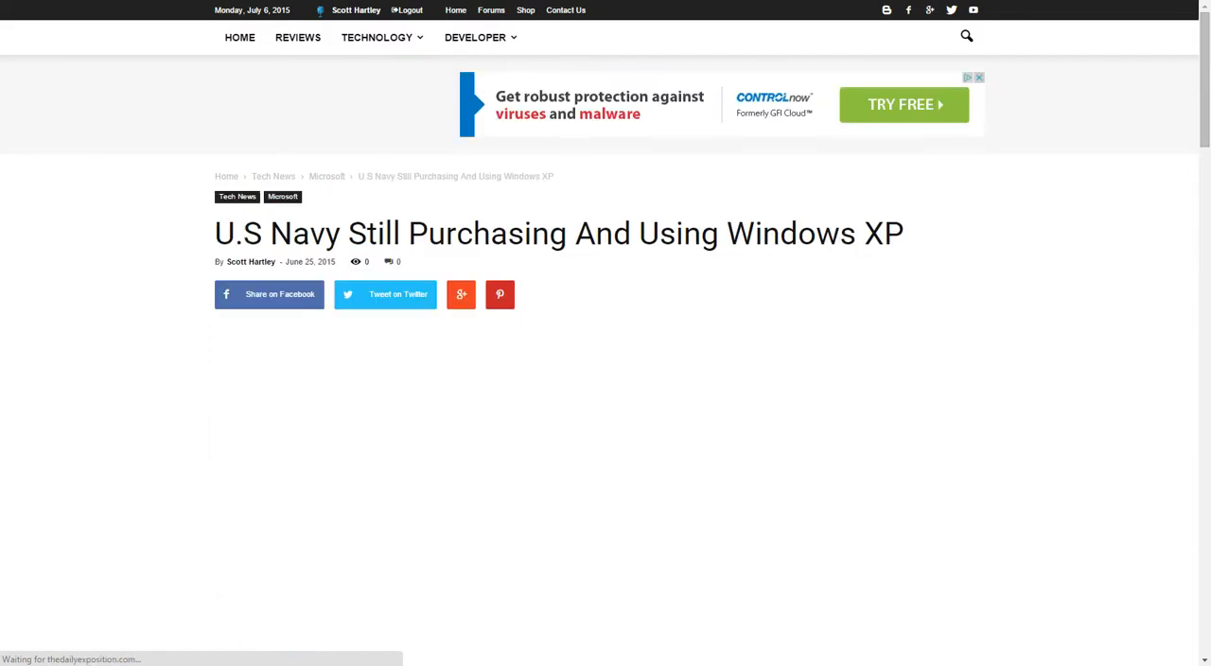
{"action": "scroll", "coordinate": [463, 302], "scroll_direction": "down", "scroll_amount": 5}
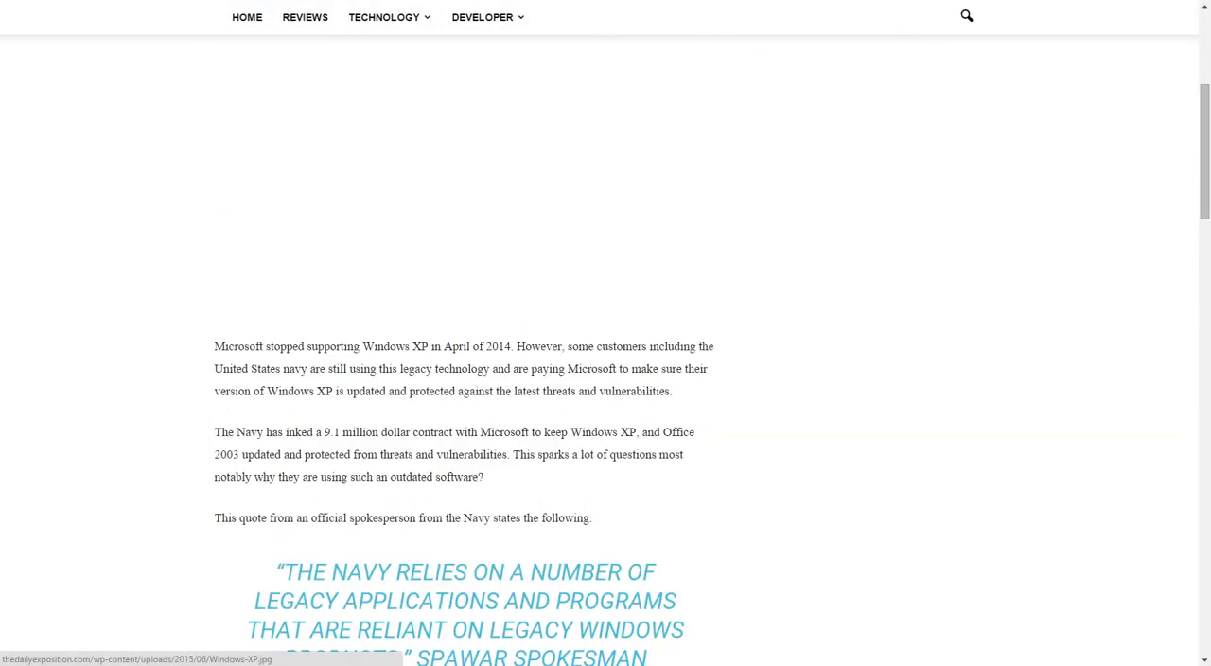
{"action": "scroll", "coordinate": [463, 302], "scroll_direction": "up", "scroll_amount": 4}
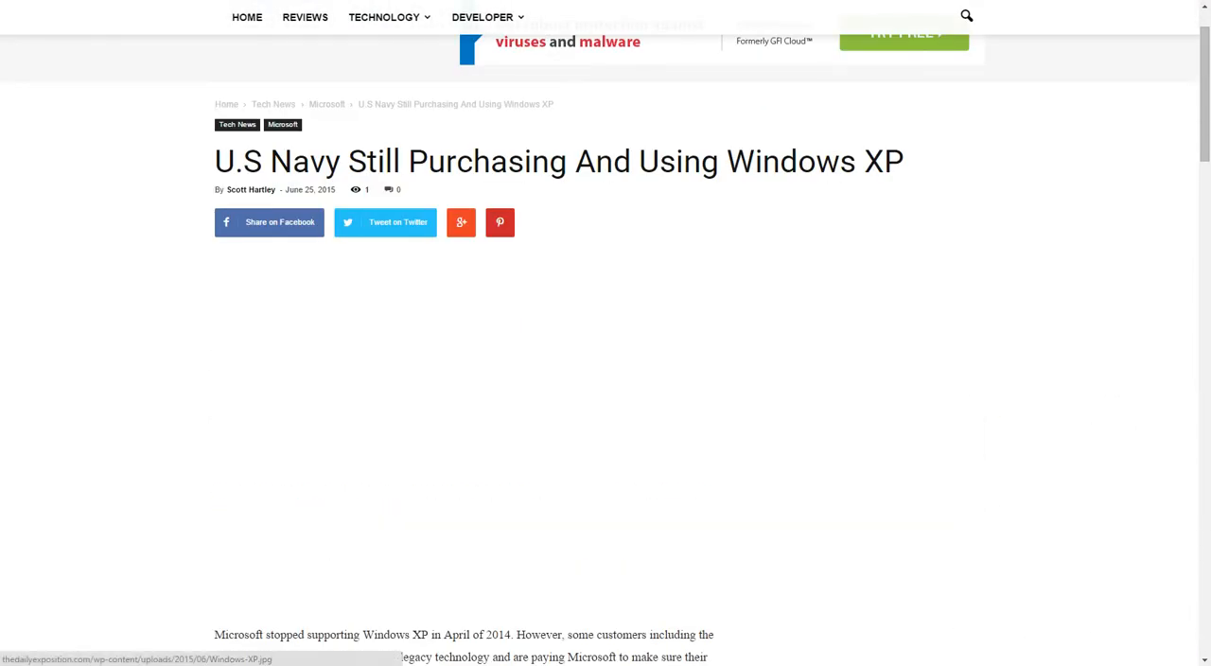
{"action": "left_click_drag", "start_coordinate": [235, 161], "coordinate": [903, 163]}
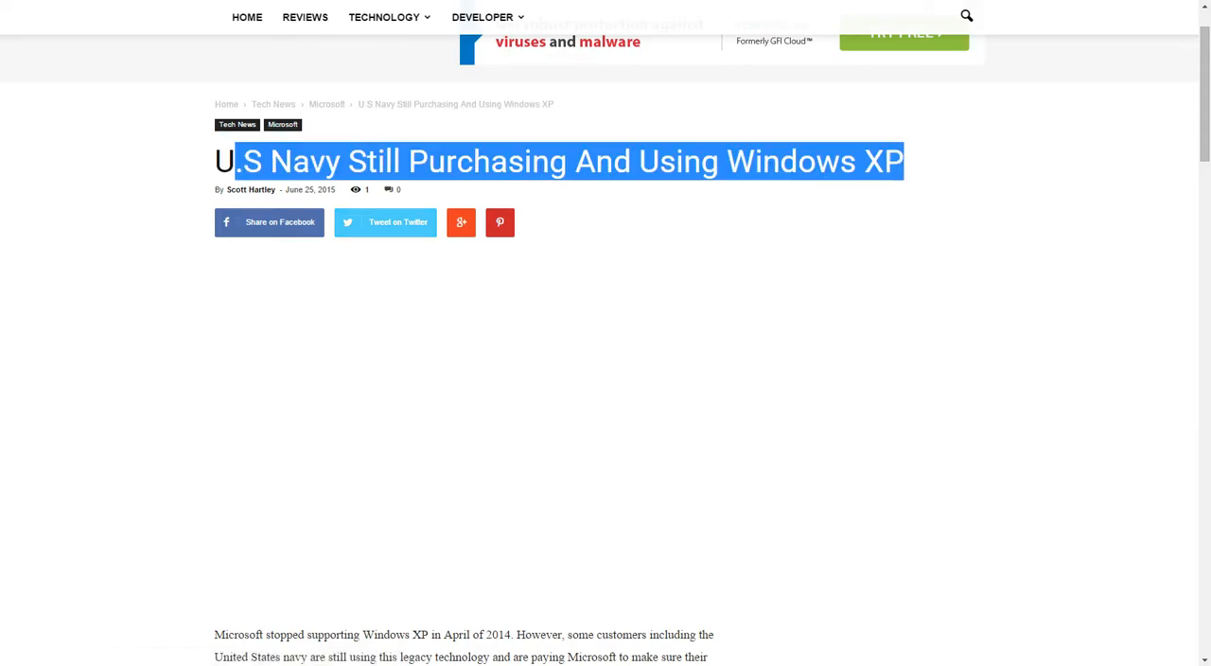
{"action": "scroll", "coordinate": [605, 333], "scroll_direction": "down", "scroll_amount": 20}
{"action": "scroll", "coordinate": [606, 333], "scroll_direction": "up", "scroll_amount": 10}
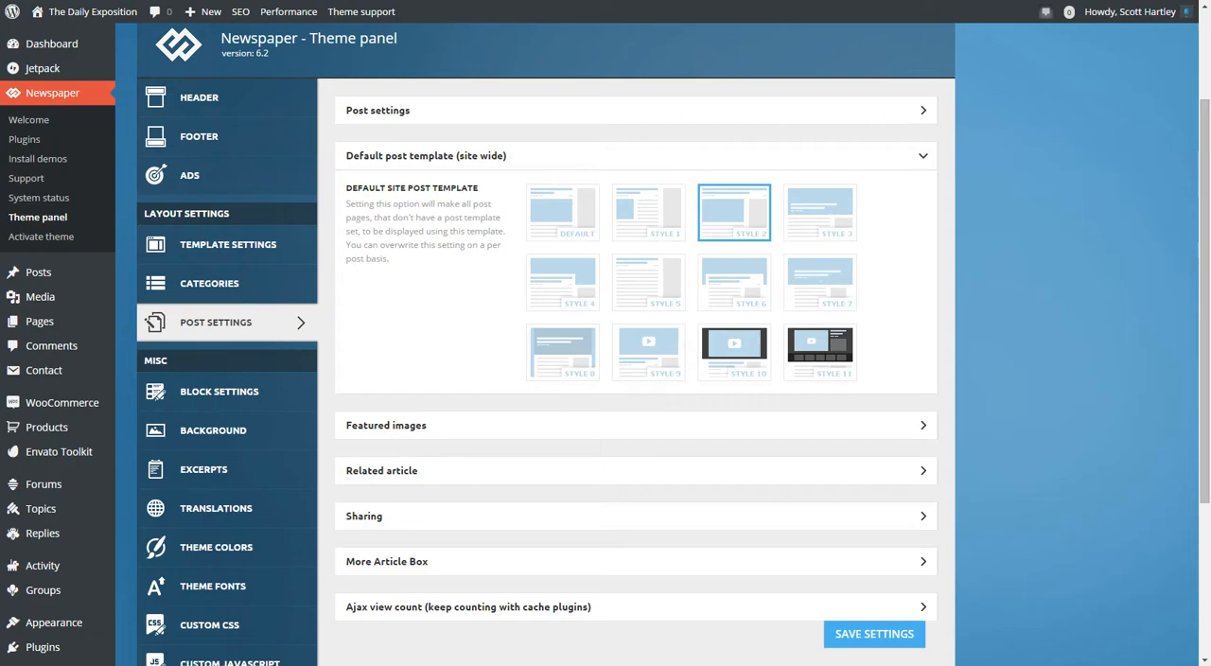
Expand the theme panel's Sharing settings and compare them with the share buttons at the end of the live article.
{"action": "left_click", "coordinate": [636, 517]}
{"action": "scroll", "coordinate": [635, 516], "scroll_direction": "down", "scroll_amount": 3}
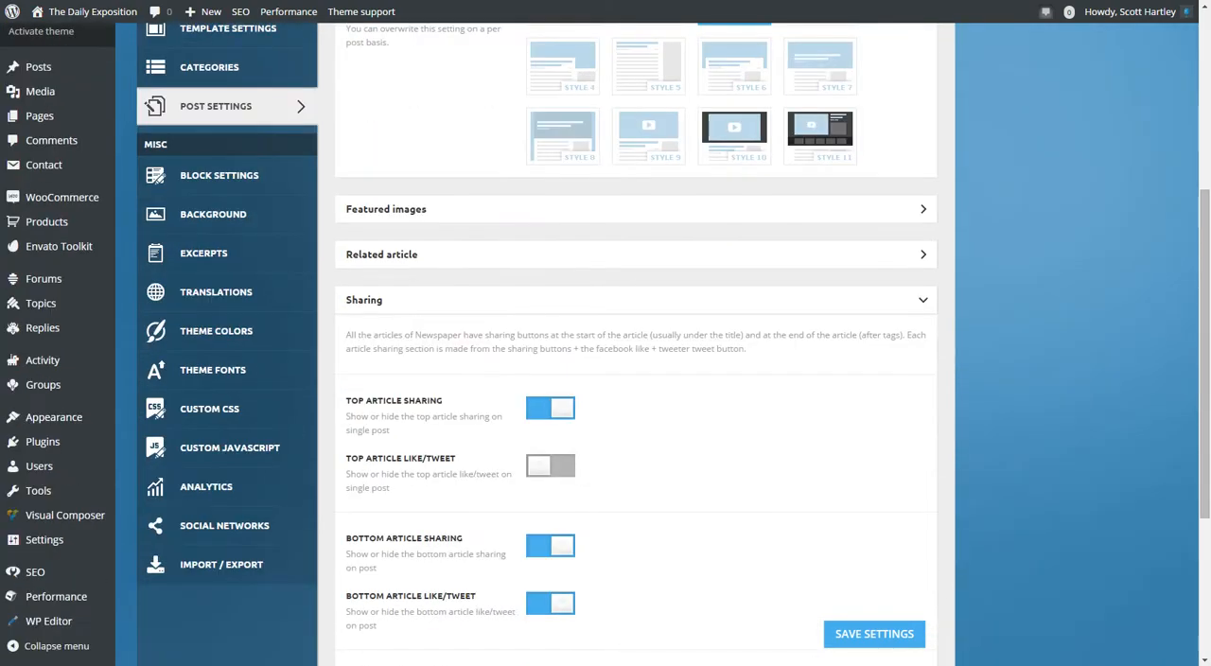
{"action": "scroll", "coordinate": [636, 379], "scroll_direction": "down", "scroll_amount": 1}
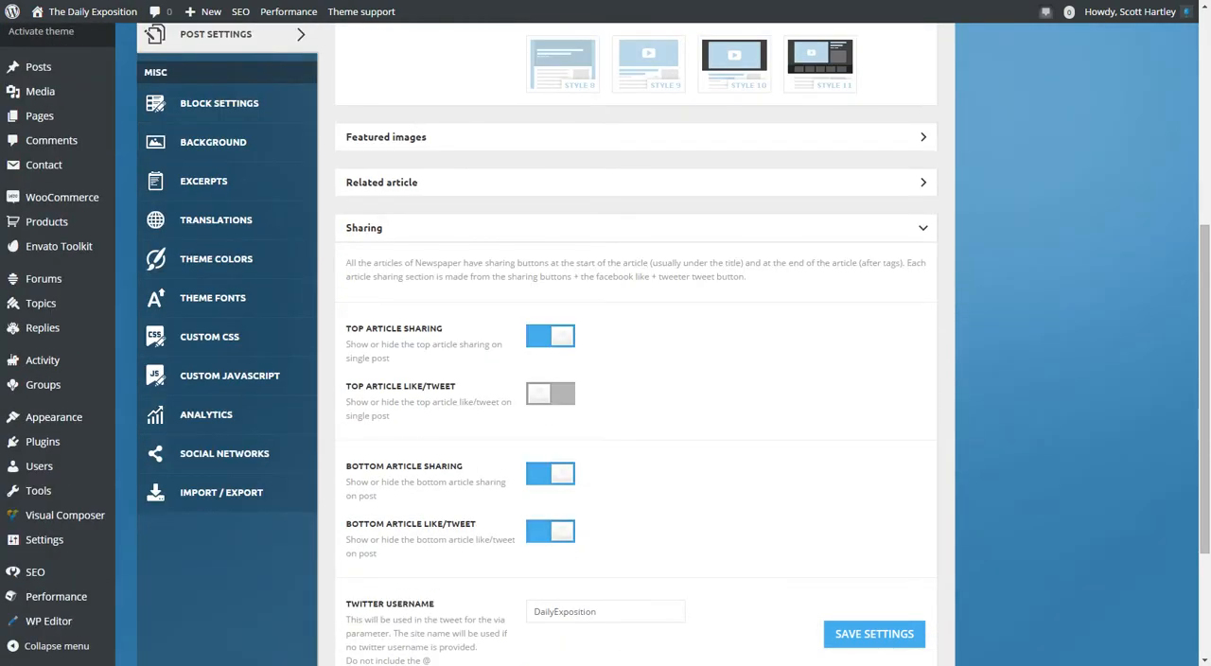
{"action": "scroll", "coordinate": [635, 378], "scroll_direction": "down", "scroll_amount": 3}
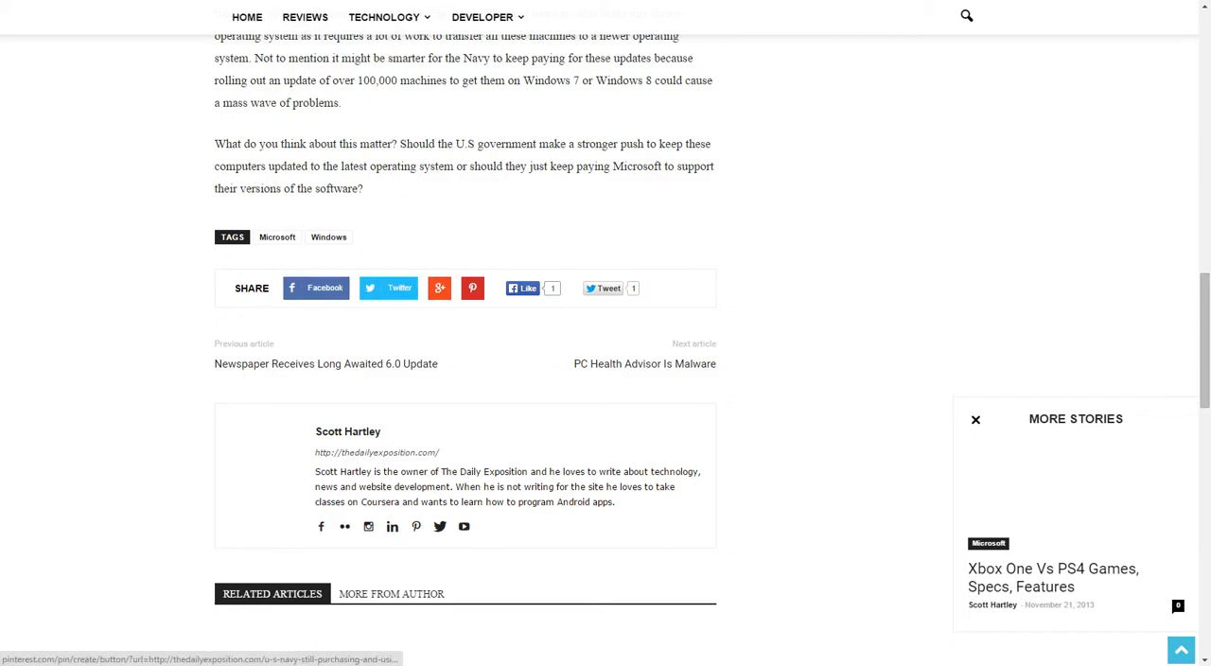
Return to the top of the live U.S Navy article and reload the page.
{"action": "scroll", "coordinate": [388, 287], "scroll_direction": "up", "scroll_amount": 6}
{"action": "scroll", "coordinate": [388, 288], "scroll_direction": "up", "scroll_amount": 6}
{"action": "right_click", "coordinate": [29, 321]}
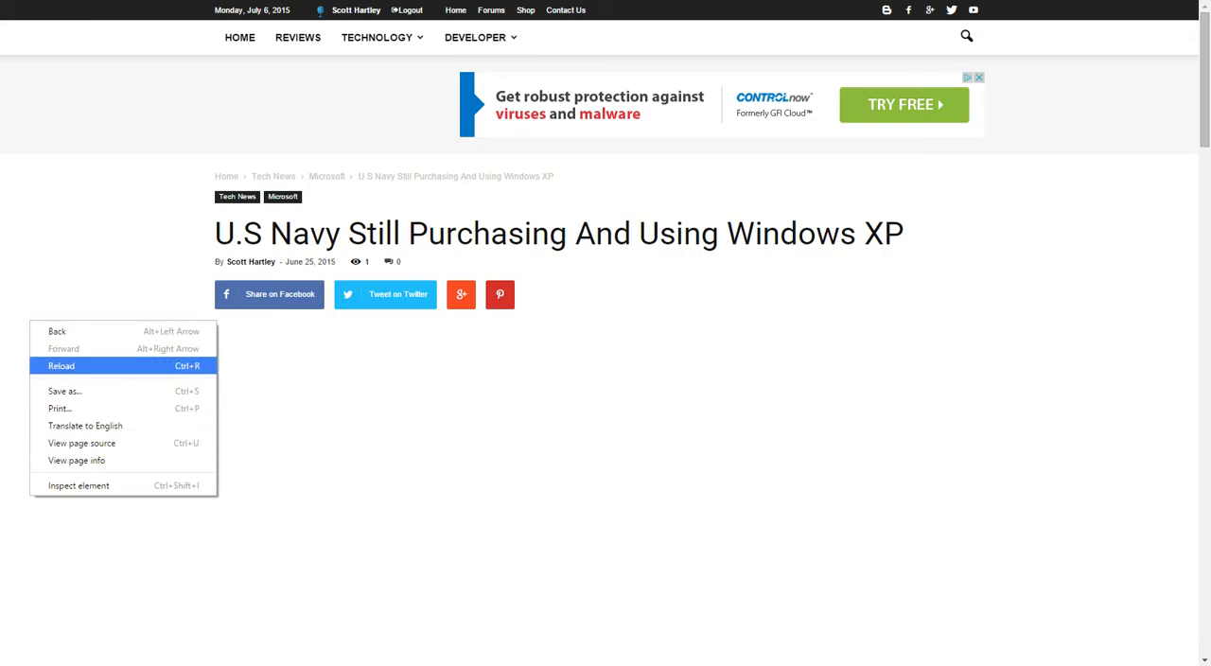
{"action": "left_click", "coordinate": [61, 365]}
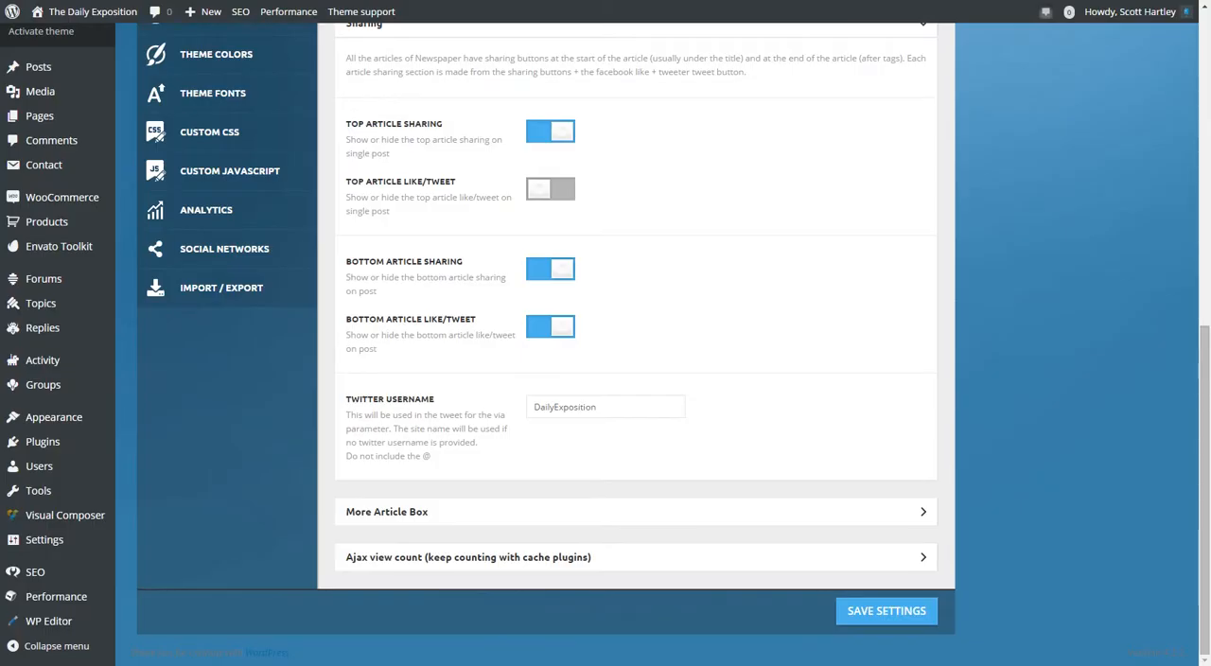
{"action": "scroll", "coordinate": [636, 287], "scroll_direction": "up", "scroll_amount": 2}
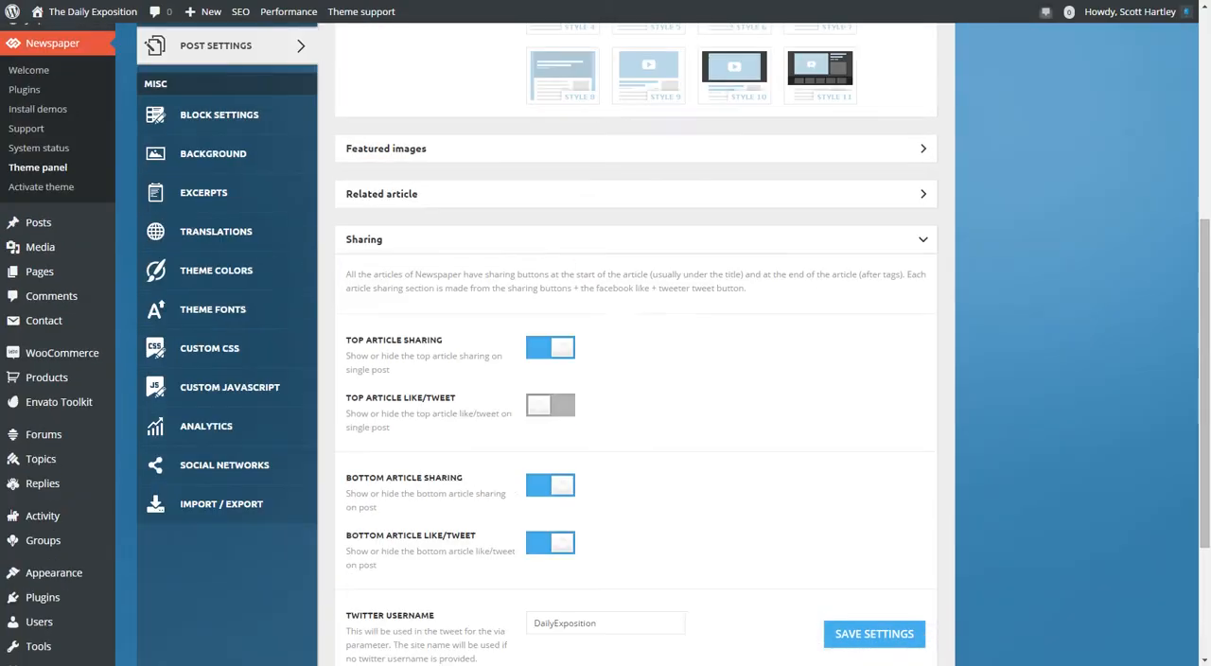
Replace the expanded Sharing section with the Related article settings and compare them with the related articles on the live post.
{"action": "left_click", "coordinate": [636, 241]}
{"action": "left_click", "coordinate": [636, 194]}
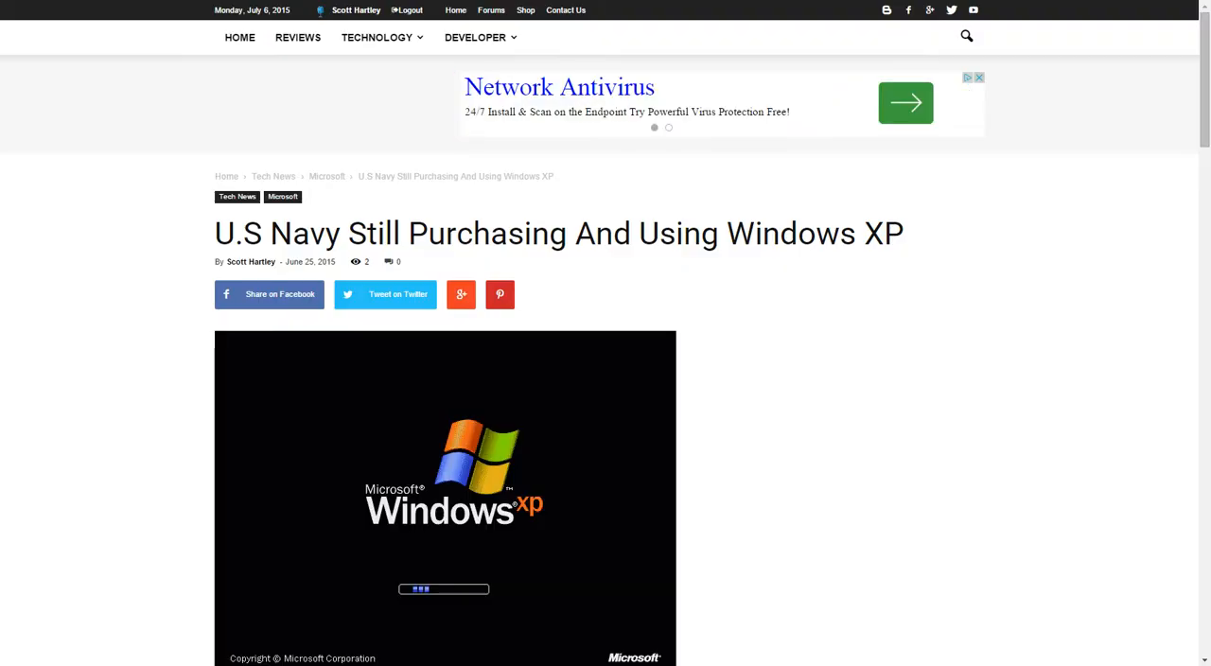
{"action": "scroll", "coordinate": [605, 378], "scroll_direction": "down", "scroll_amount": 15}
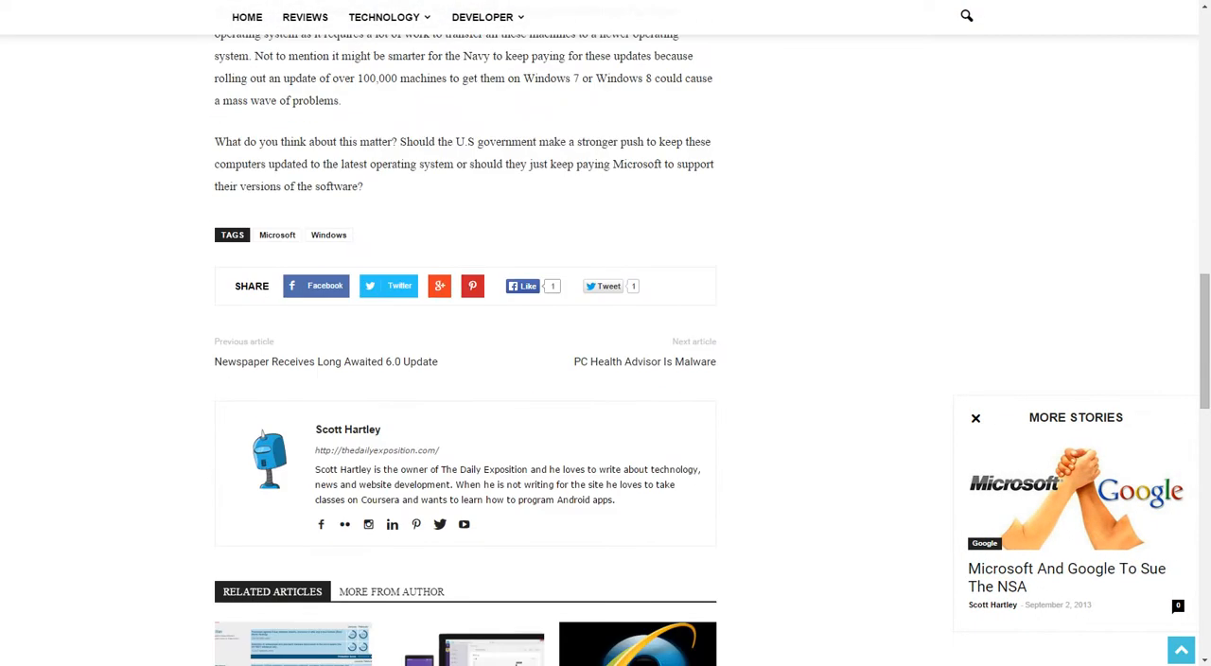
{"action": "scroll", "coordinate": [293, 312], "scroll_direction": "down", "scroll_amount": 2}
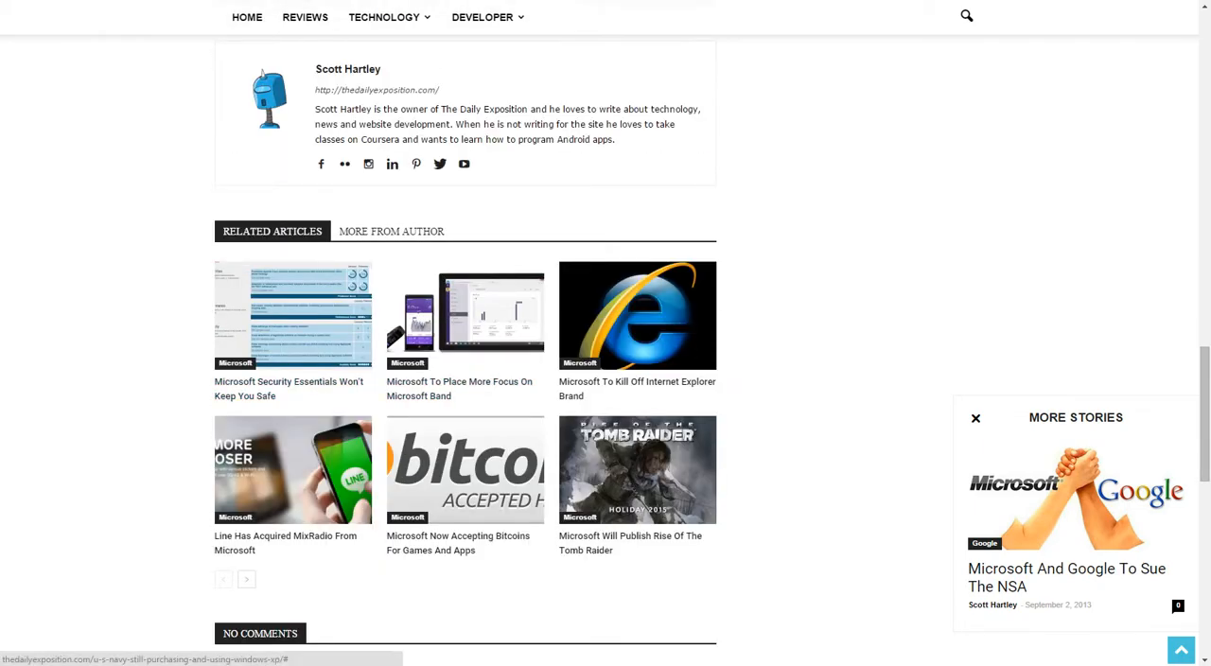
Examine the live article's More From Author posts and comment form, and collapse the Related article settings in the theme panel.
{"action": "left_click", "coordinate": [391, 231]}
{"action": "scroll", "coordinate": [386, 231], "scroll_direction": "up", "scroll_amount": 2}
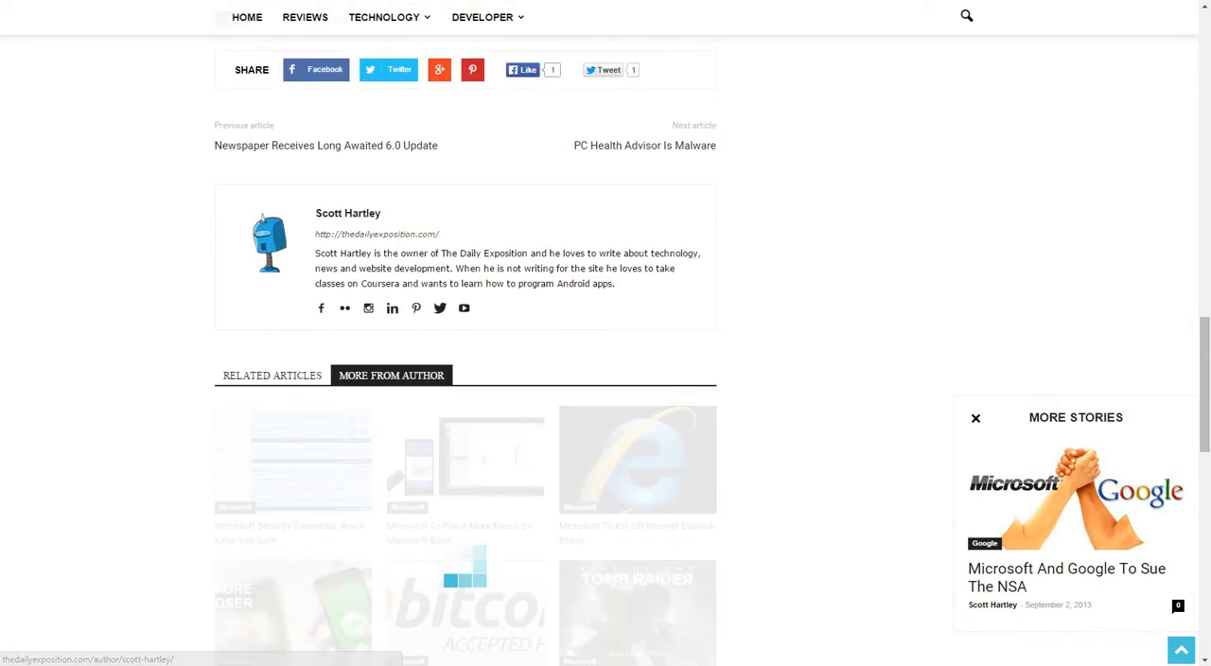
{"action": "scroll", "coordinate": [386, 231], "scroll_direction": "down", "scroll_amount": 1}
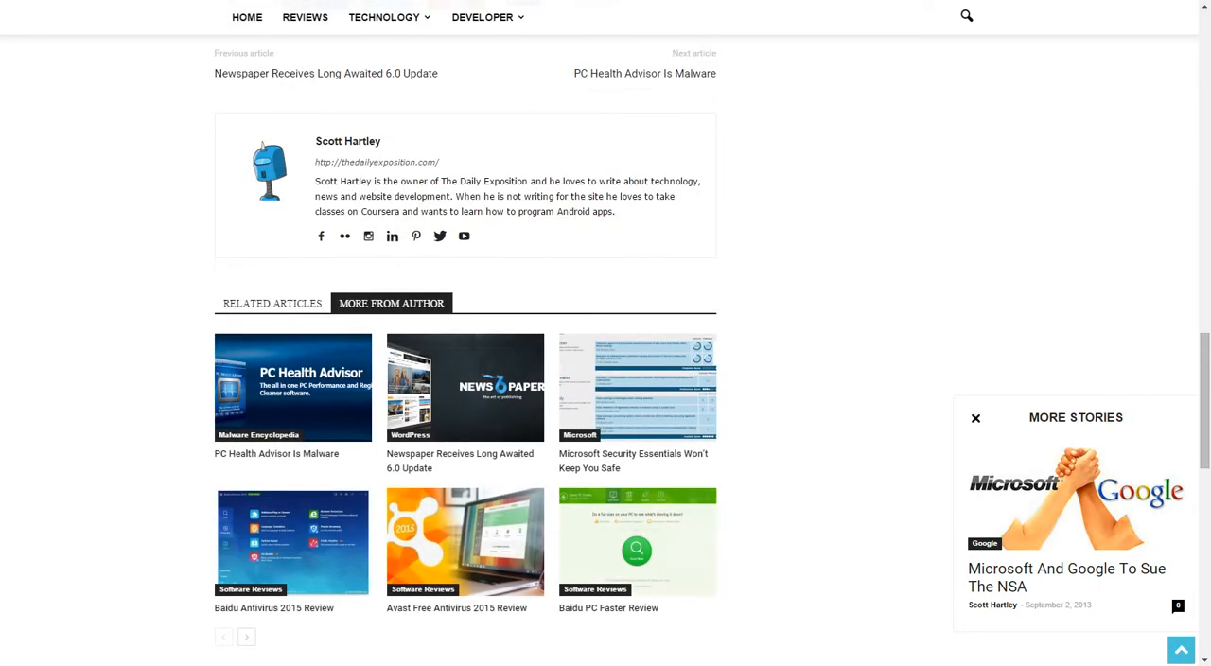
{"action": "scroll", "coordinate": [465, 379], "scroll_direction": "down", "scroll_amount": 5}
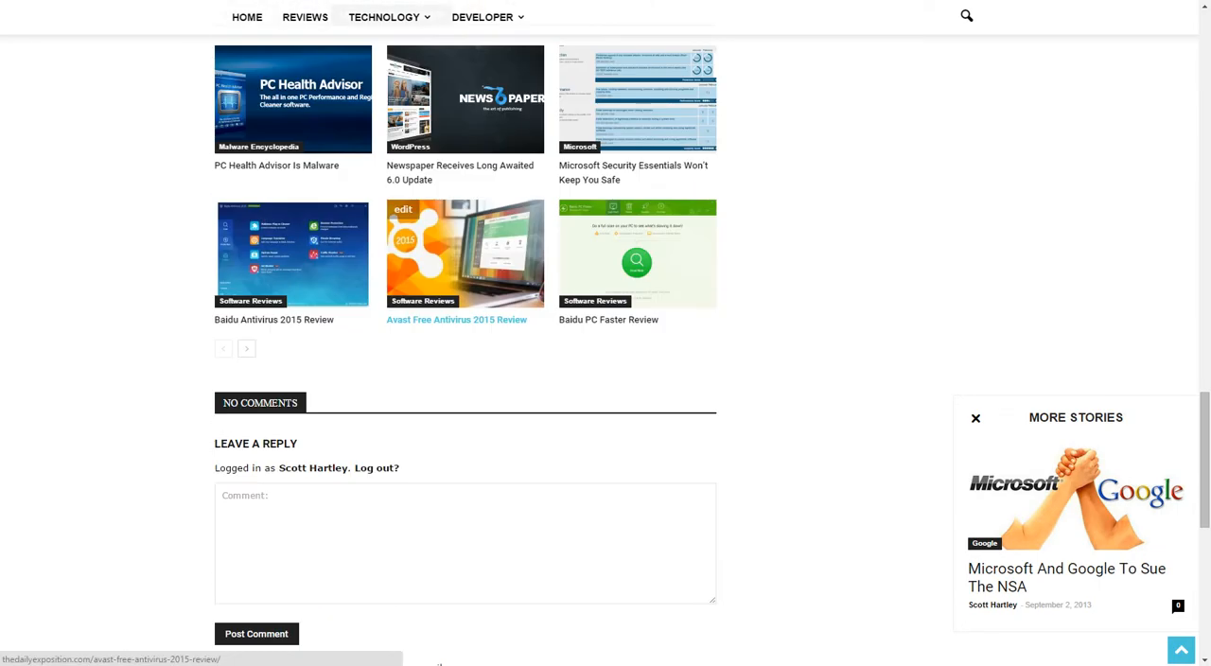
{"action": "scroll", "coordinate": [466, 379], "scroll_direction": "down", "scroll_amount": 5}
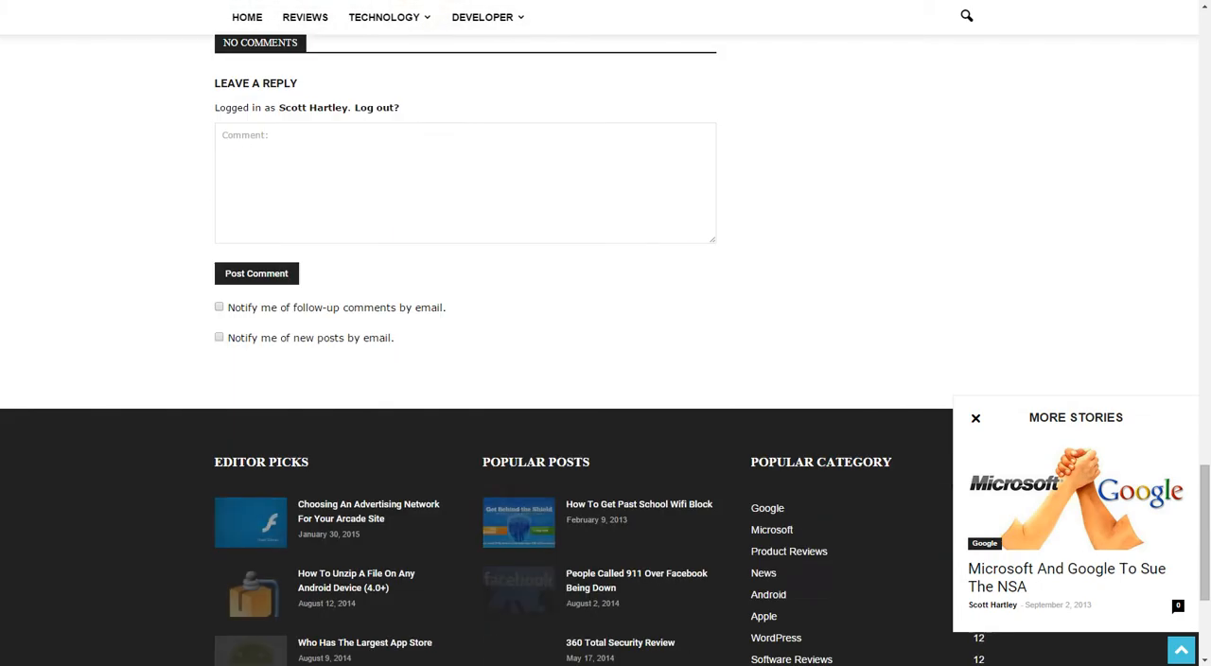
{"action": "scroll", "coordinate": [465, 378], "scroll_direction": "up", "scroll_amount": 4}
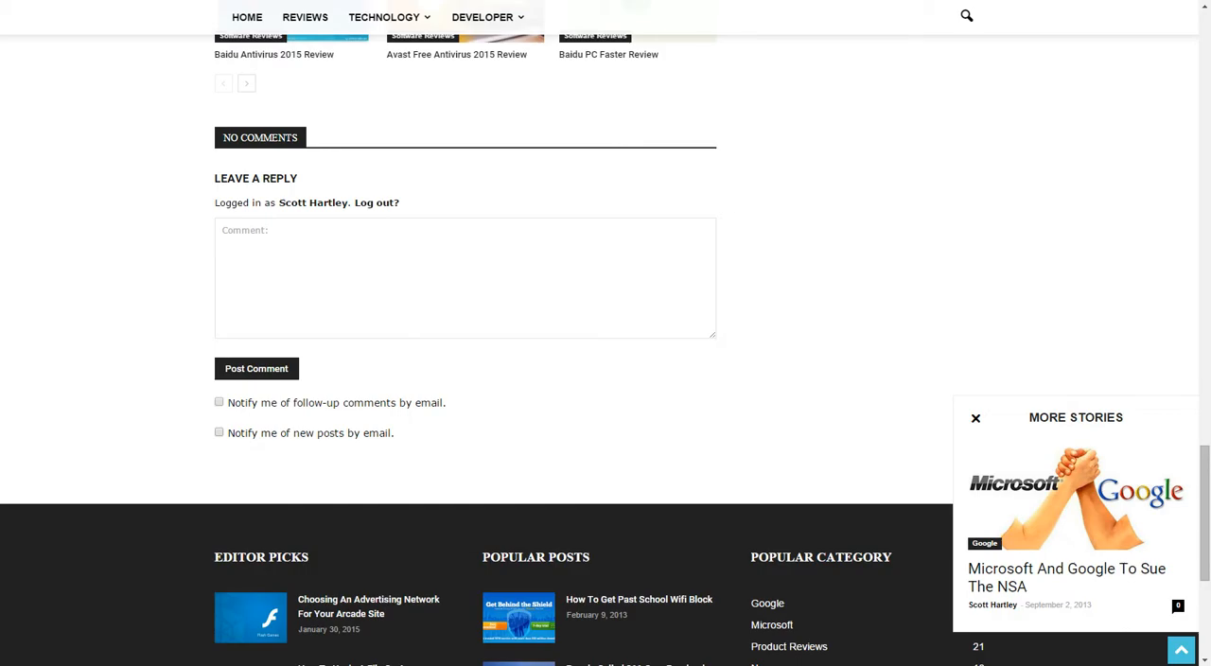
{"action": "scroll", "coordinate": [477, 189], "scroll_direction": "up", "scroll_amount": 3}
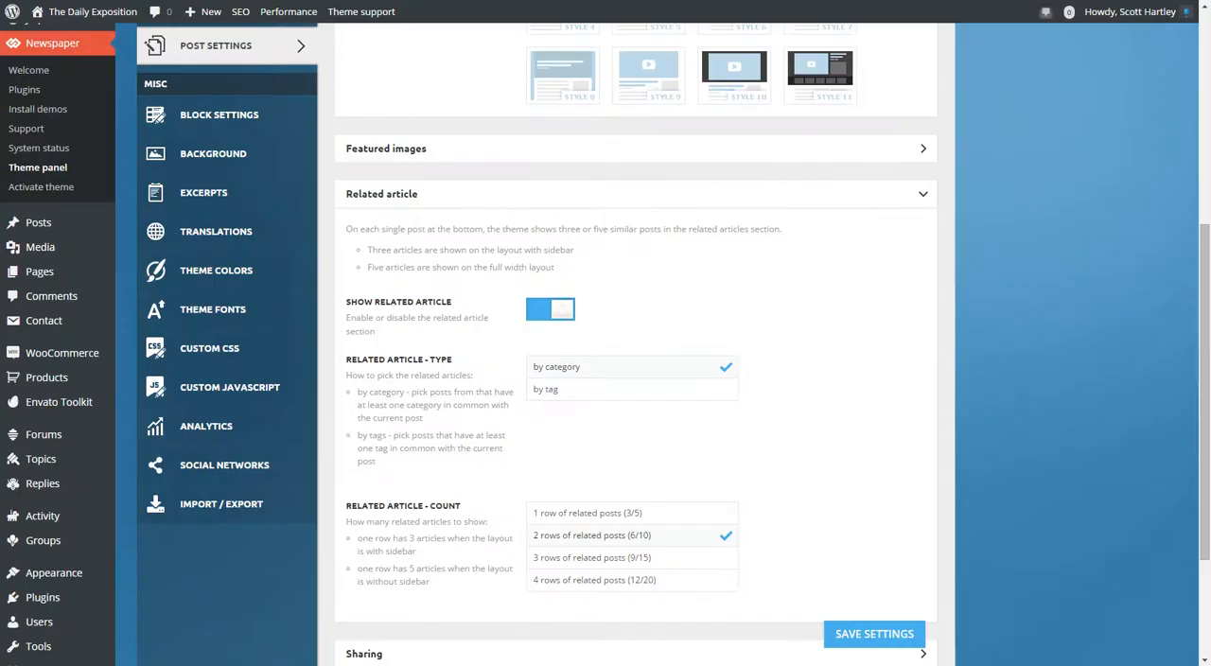
{"action": "left_click", "coordinate": [923, 194]}
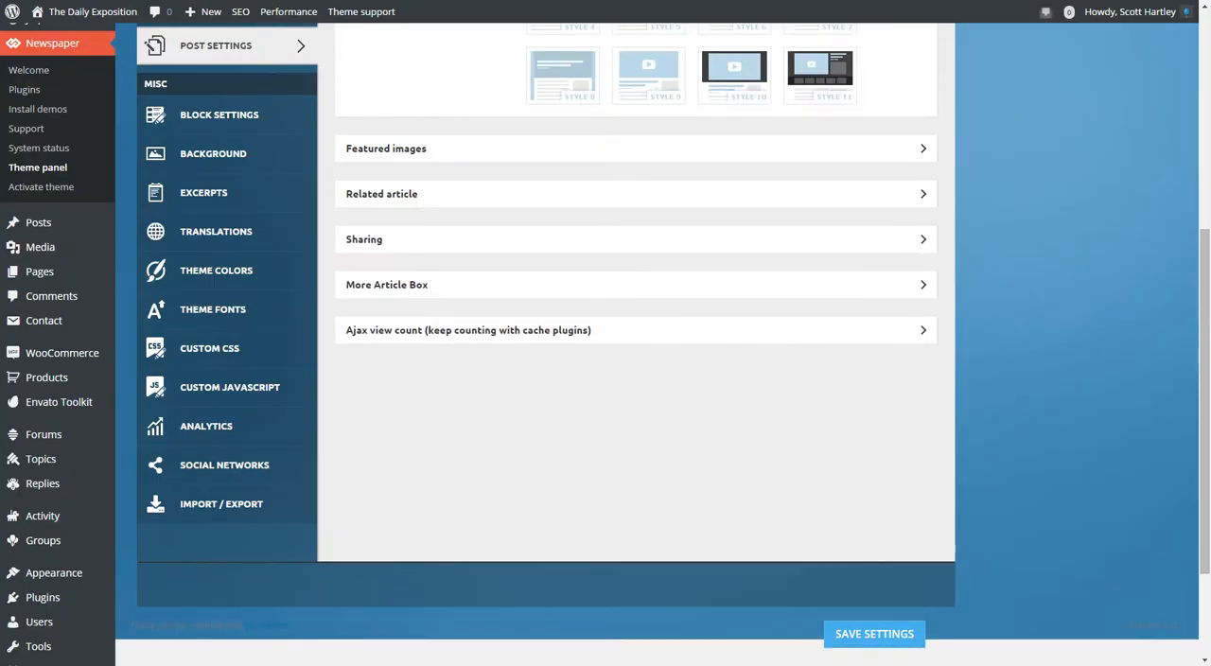
Review the theme panel's Sharing settings for article share and like/tweet buttons, and collapse the section.
{"action": "left_click", "coordinate": [923, 239]}
{"action": "scroll", "coordinate": [923, 240], "scroll_direction": "down", "scroll_amount": 3}
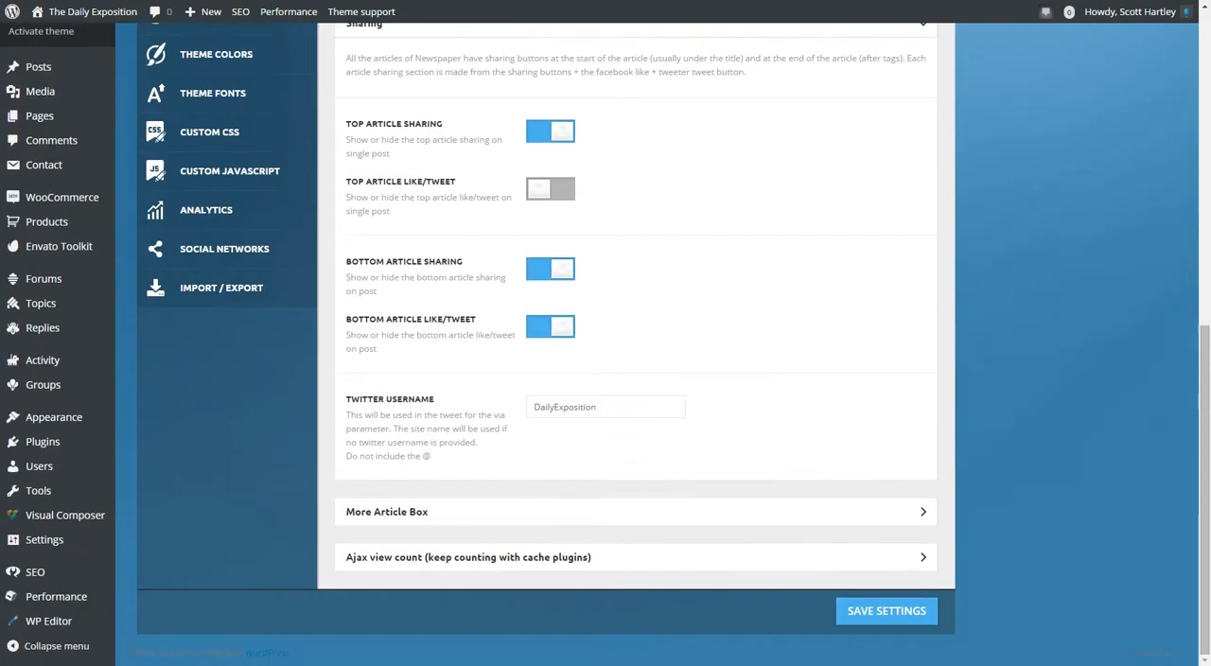
{"action": "scroll", "coordinate": [922, 240], "scroll_direction": "up", "scroll_amount": 3}
{"action": "left_click", "coordinate": [922, 239]}
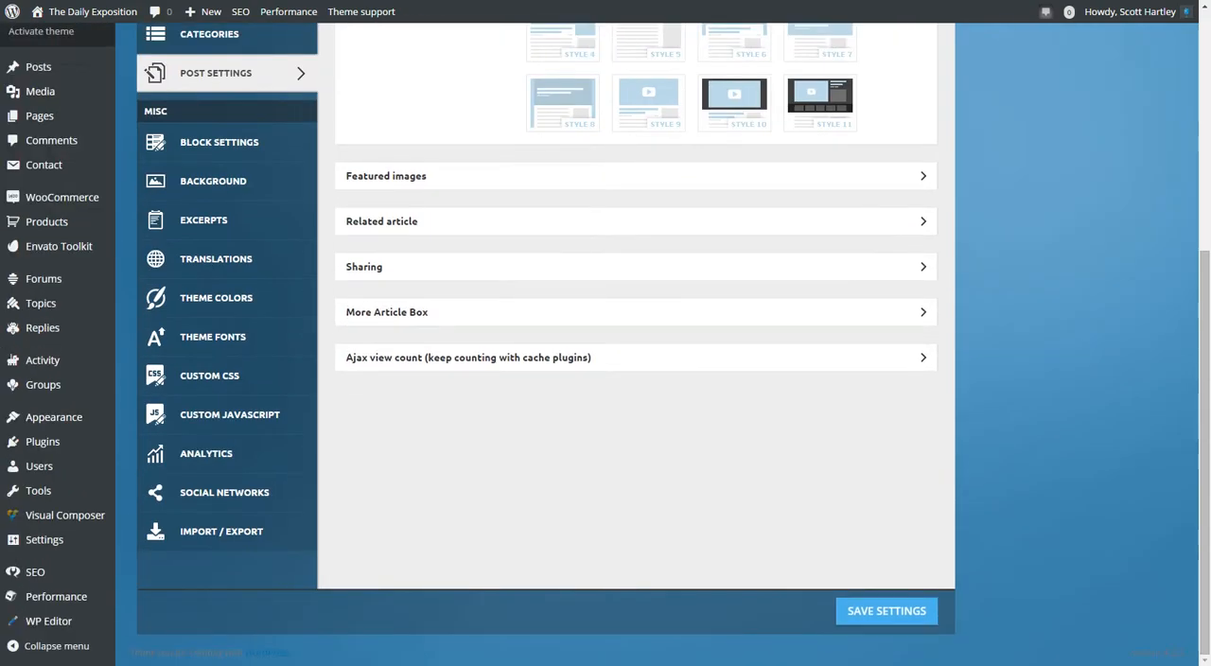
Expand the More Article Box settings and inspect the choices for disable time and number of posts without changing them.
{"action": "left_click", "coordinate": [922, 312]}
{"action": "scroll", "coordinate": [922, 312], "scroll_direction": "down", "scroll_amount": 3}
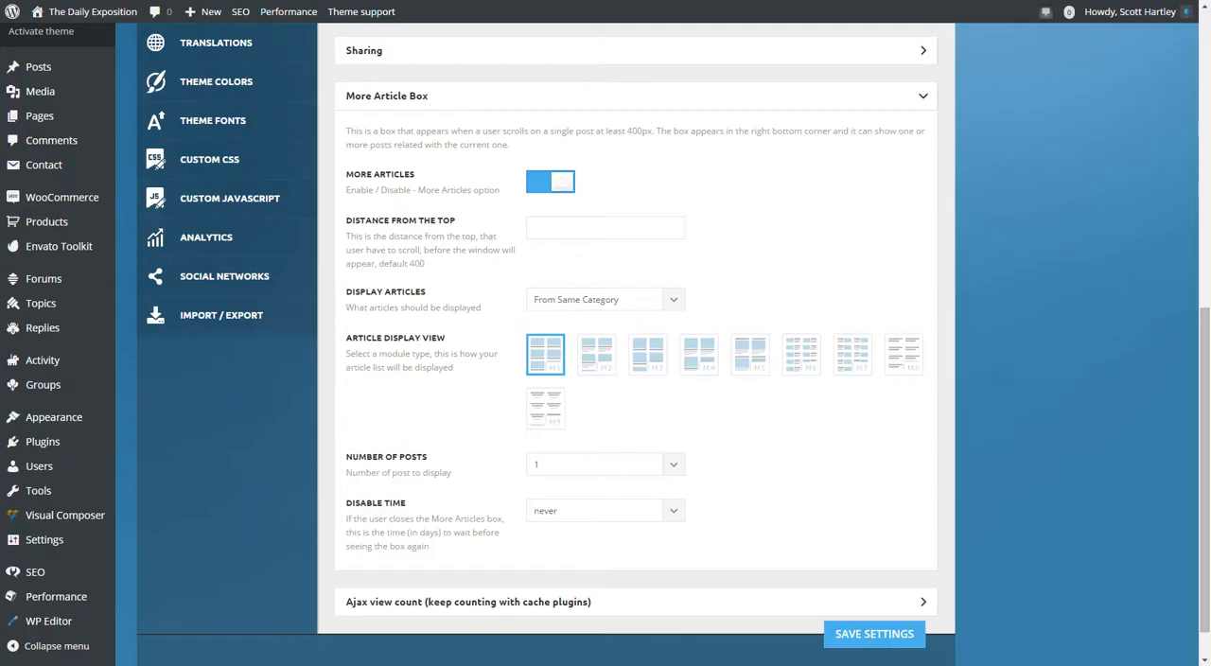
{"action": "left_click", "coordinate": [672, 511]}
{"action": "left_click", "coordinate": [673, 510]}
{"action": "left_click", "coordinate": [672, 464]}
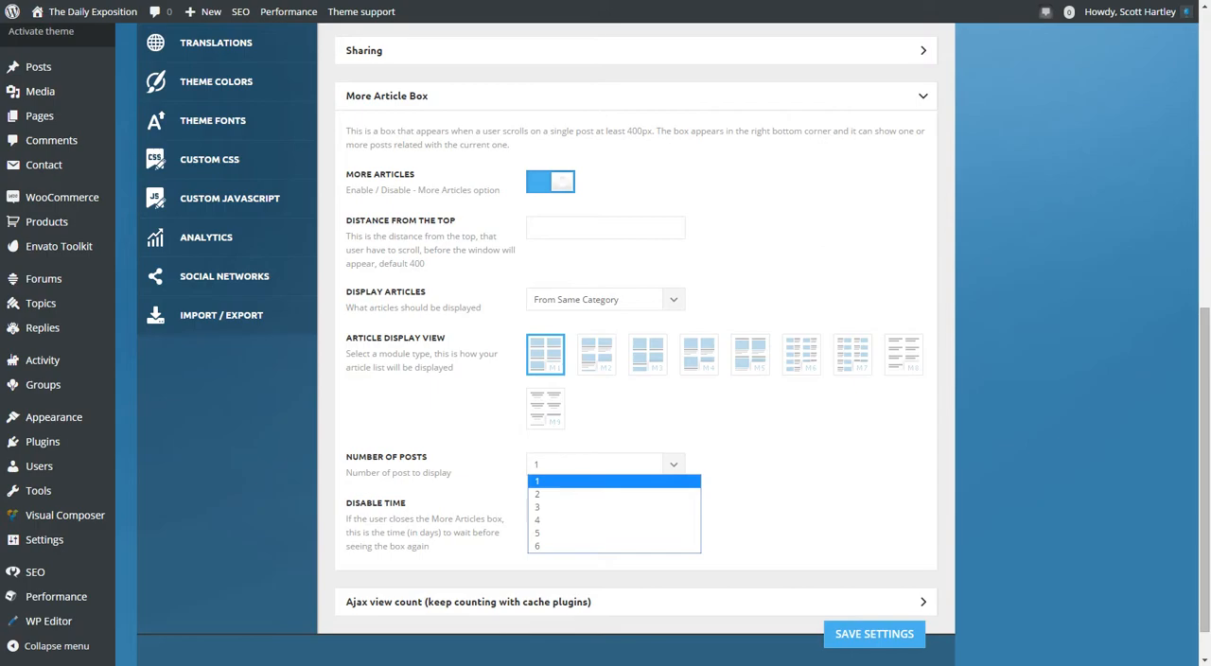
{"action": "key", "text": "Escape"}
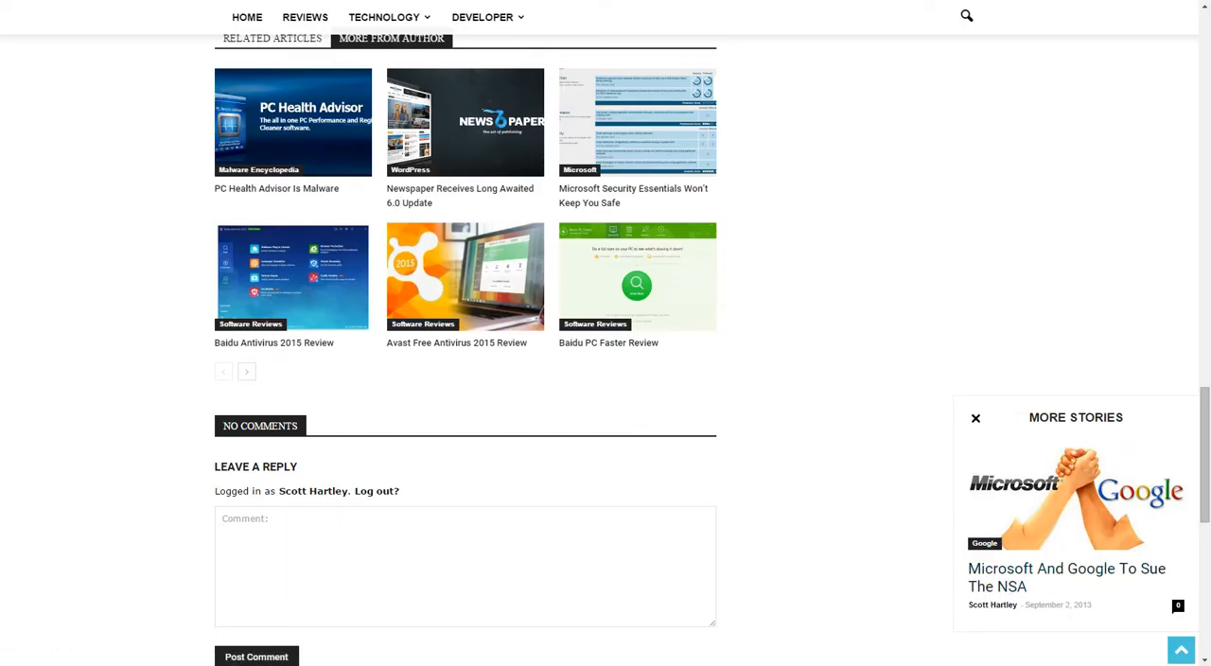
Check on the live U.S Navy article how the More Stories box behaves at the article's top and further down.
{"action": "scroll", "coordinate": [464, 350], "scroll_direction": "up", "scroll_amount": 4}
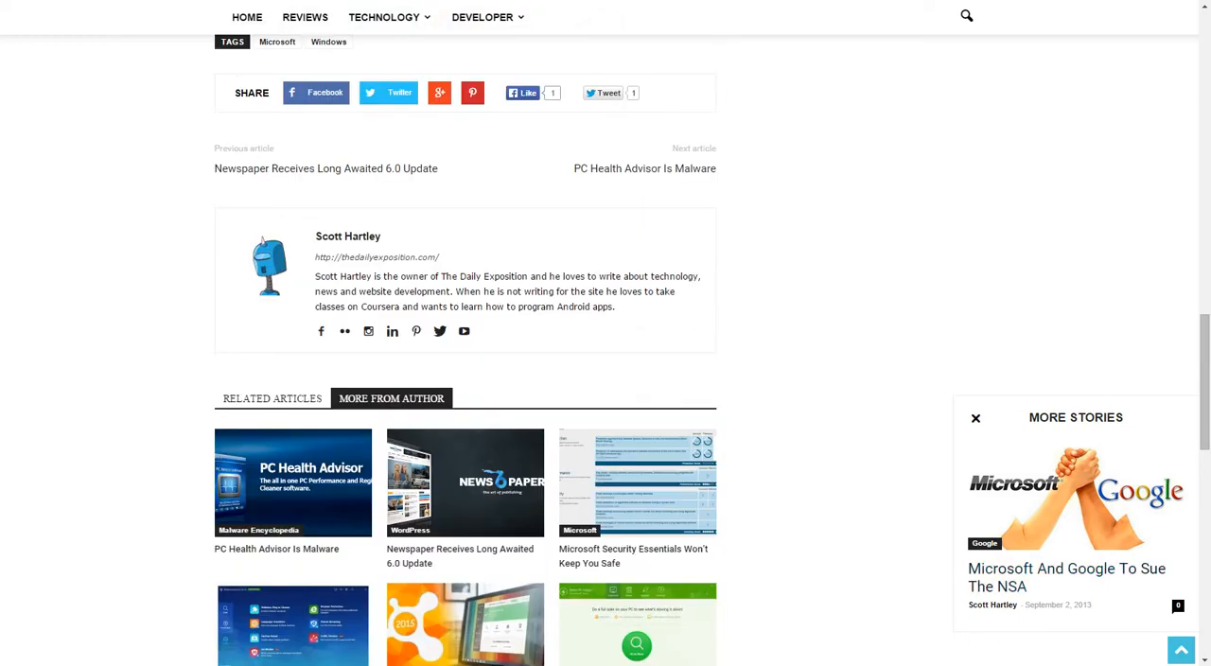
{"action": "scroll", "coordinate": [606, 350], "scroll_direction": "up", "scroll_amount": 20}
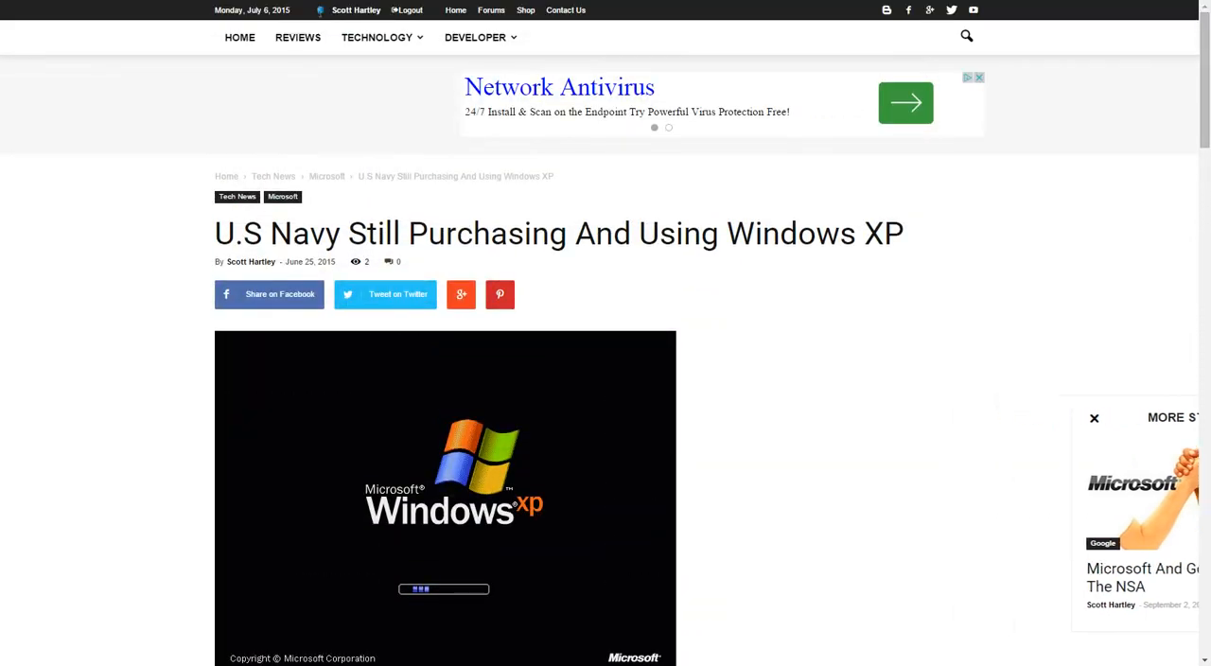
{"action": "scroll", "coordinate": [605, 333], "scroll_direction": "down", "scroll_amount": 15}
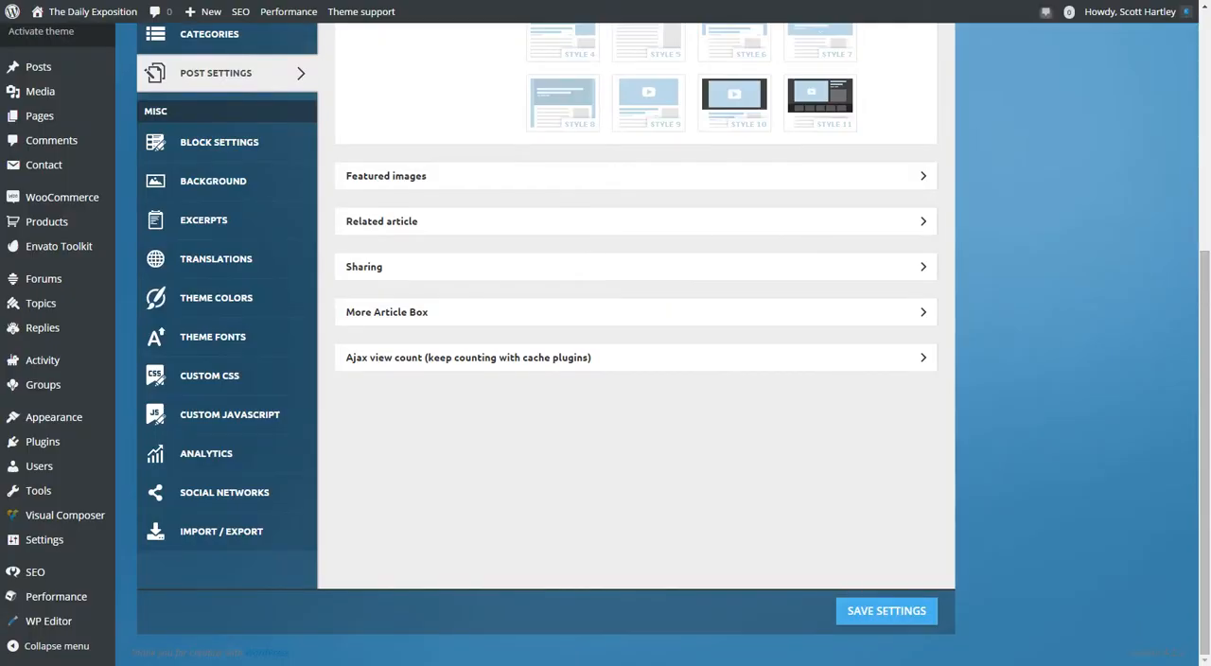
Expand the Ajax view count settings, read the post view count option, and collapse the section.
{"action": "left_click", "coordinate": [636, 358]}
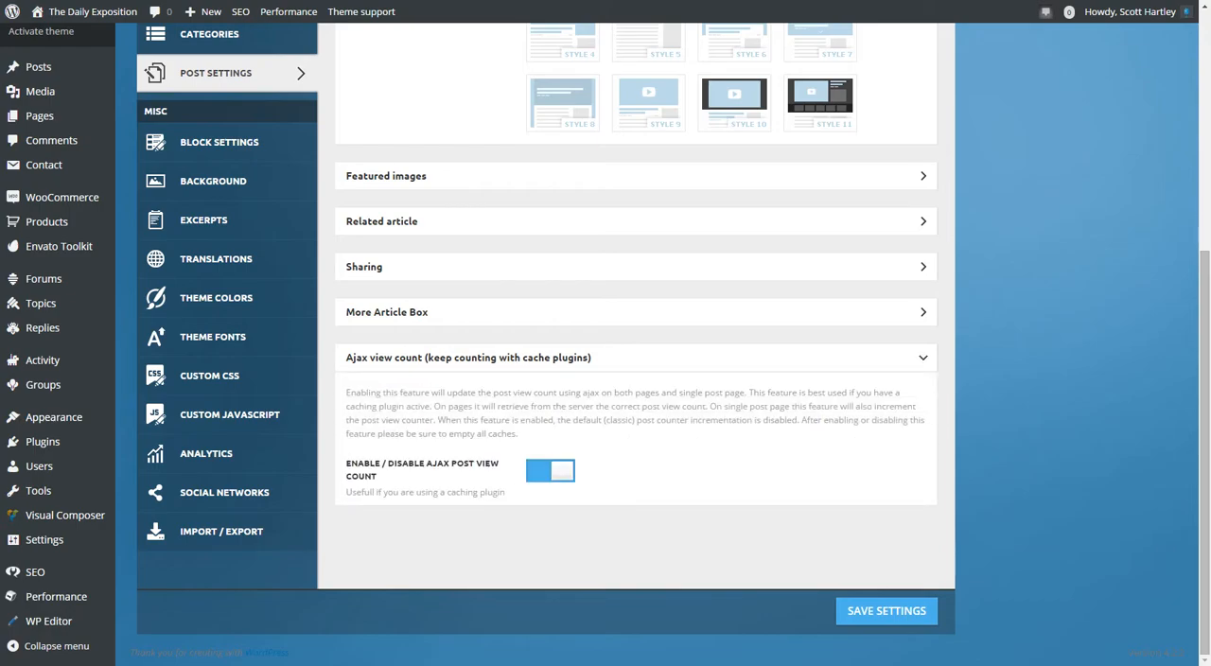
{"action": "left_click_drag", "start_coordinate": [386, 463], "coordinate": [426, 477]}
{"action": "left_click", "coordinate": [425, 477]}
{"action": "left_click", "coordinate": [468, 358]}
{"action": "scroll", "coordinate": [468, 341], "scroll_direction": "up", "scroll_amount": 1}
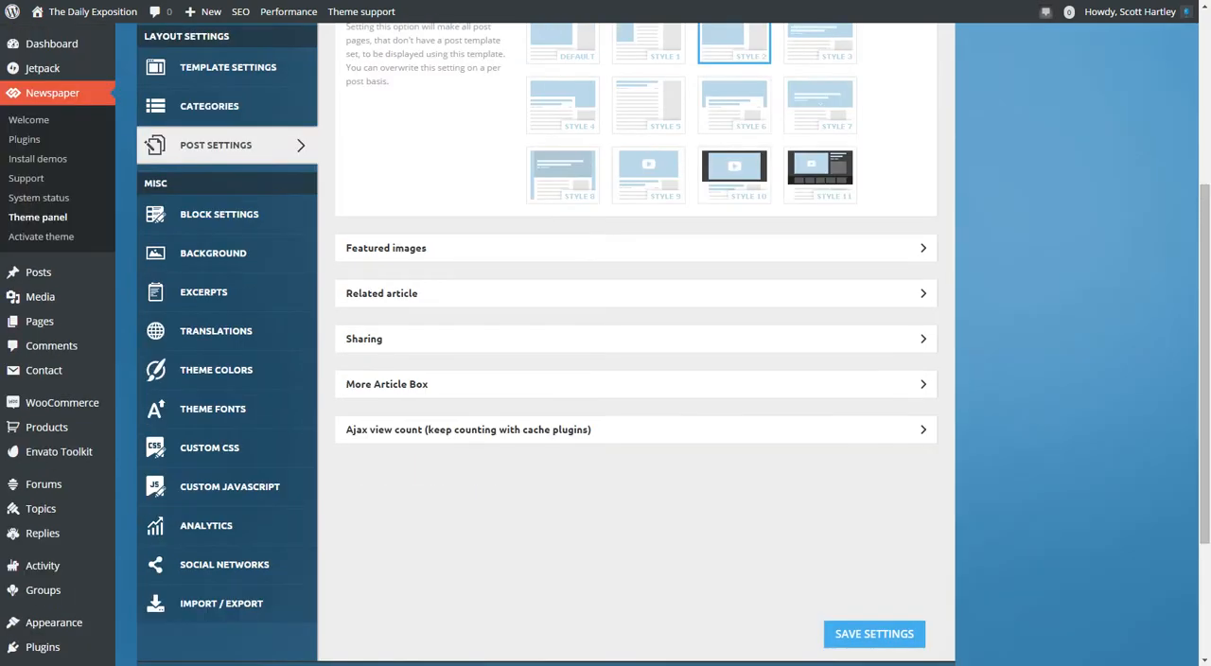
Open the Block Settings and review the 7 days post sorting option, collapsing it when done.
{"action": "left_click", "coordinate": [219, 214]}
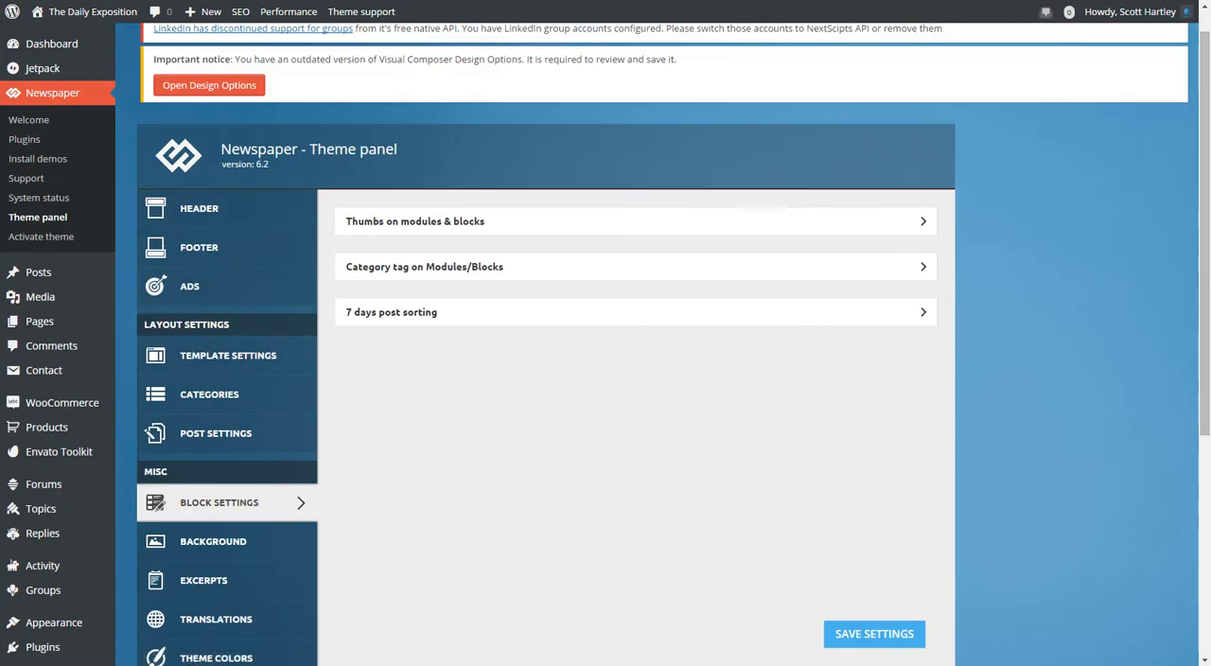
{"action": "left_click", "coordinate": [473, 312]}
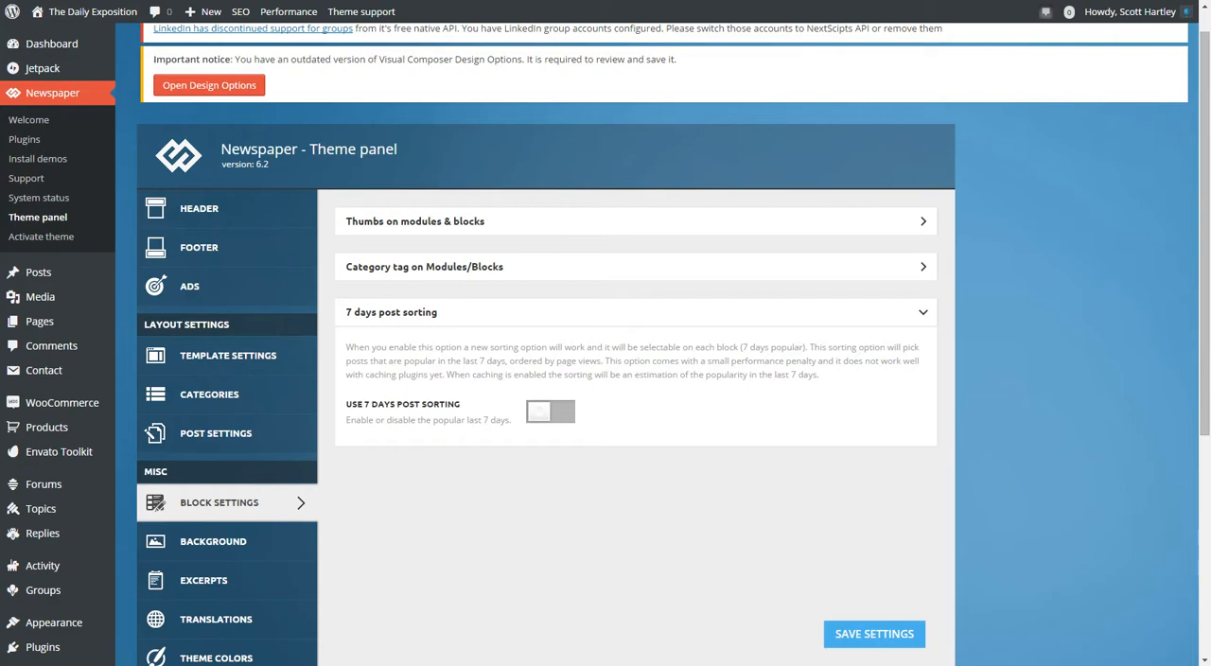
{"action": "left_click", "coordinate": [636, 312]}
Review the category tag switches for all modules and blocks in the Block Settings, and collapse the section.
{"action": "left_click", "coordinate": [636, 267]}
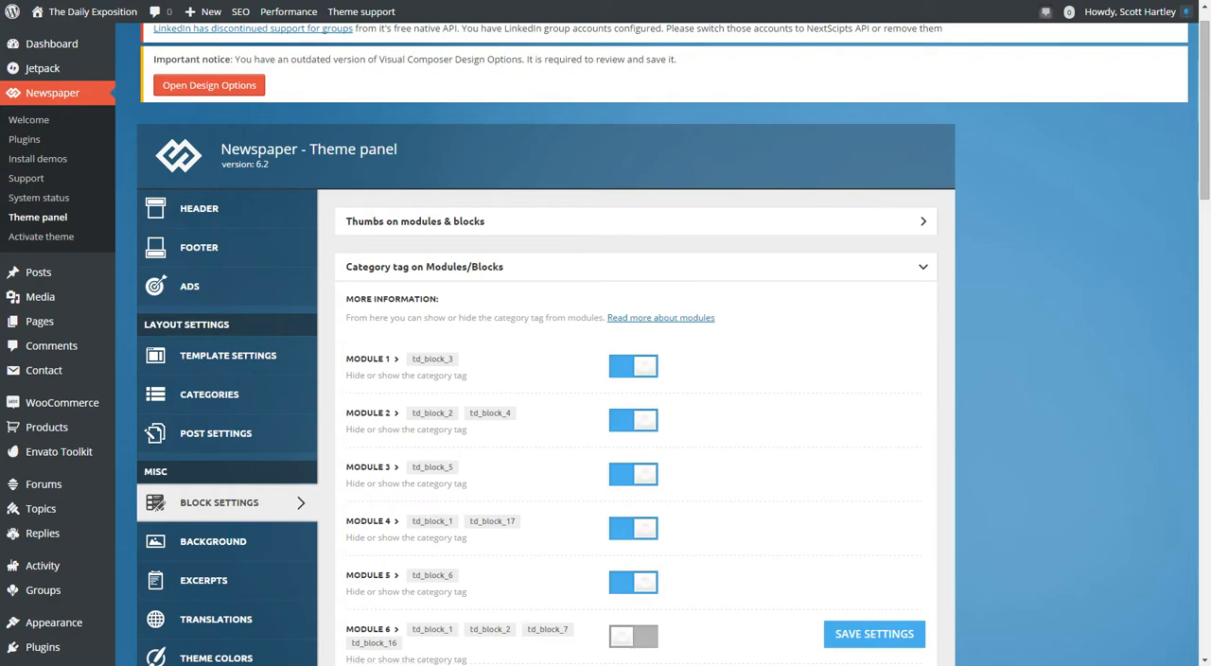
{"action": "scroll", "coordinate": [635, 379], "scroll_direction": "down", "scroll_amount": 20}
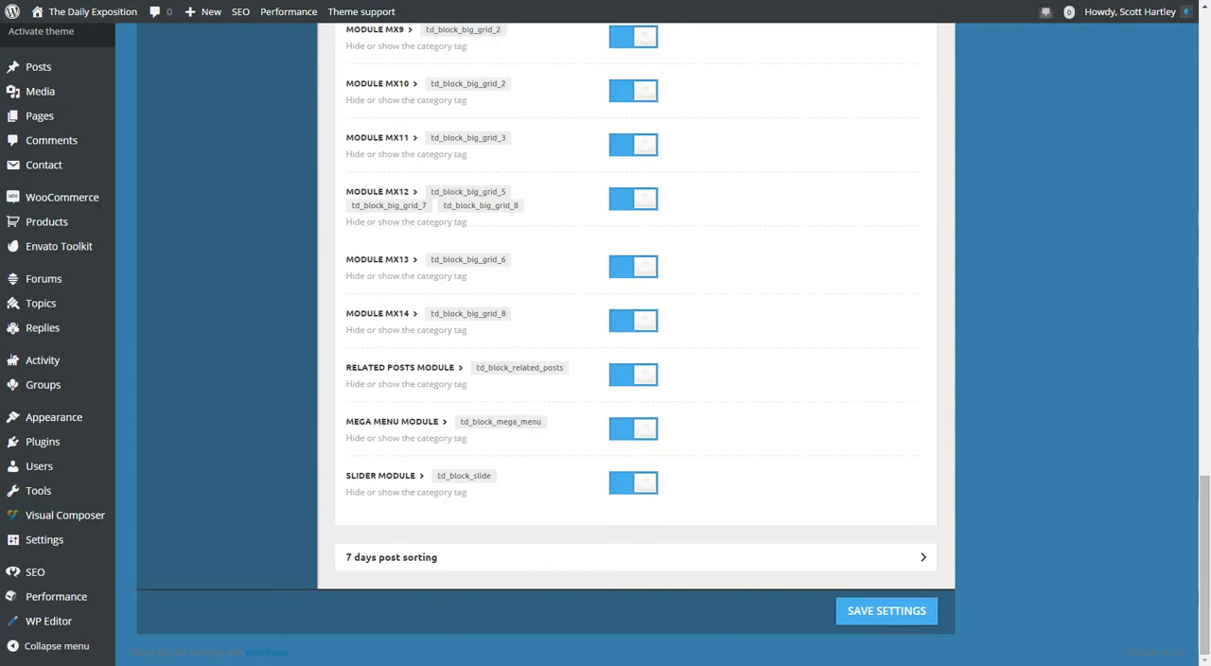
{"action": "scroll", "coordinate": [636, 378], "scroll_direction": "up", "scroll_amount": 10}
{"action": "scroll", "coordinate": [636, 379], "scroll_direction": "up", "scroll_amount": 4}
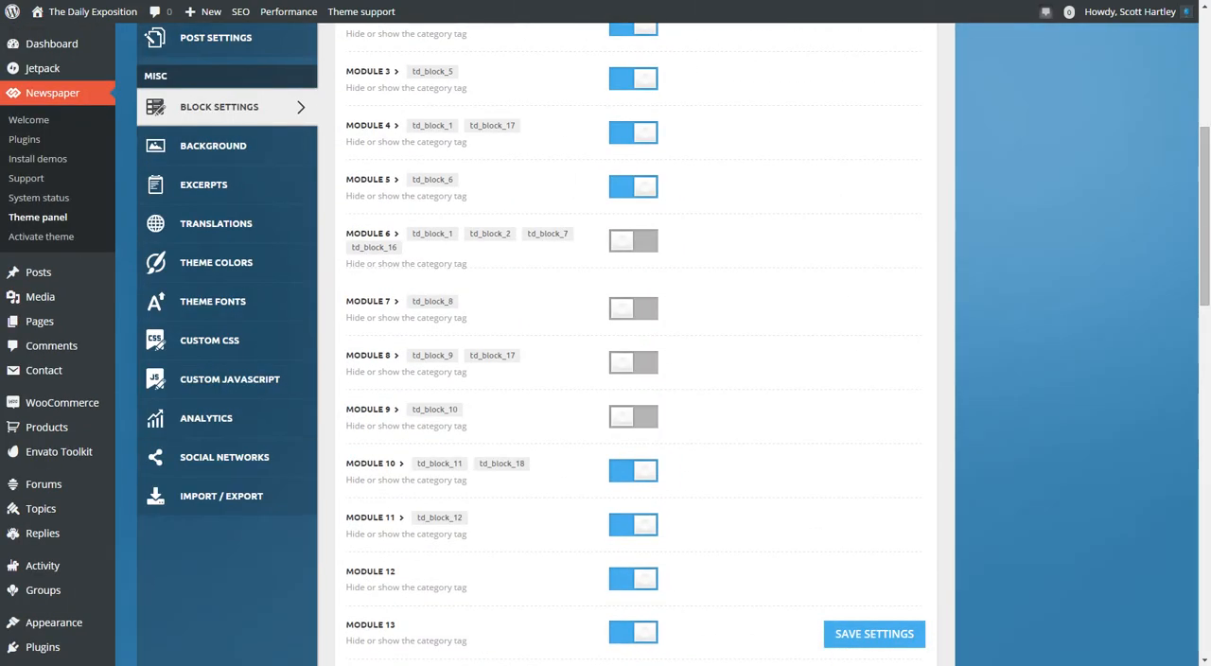
{"action": "scroll", "coordinate": [636, 379], "scroll_direction": "up", "scroll_amount": 8}
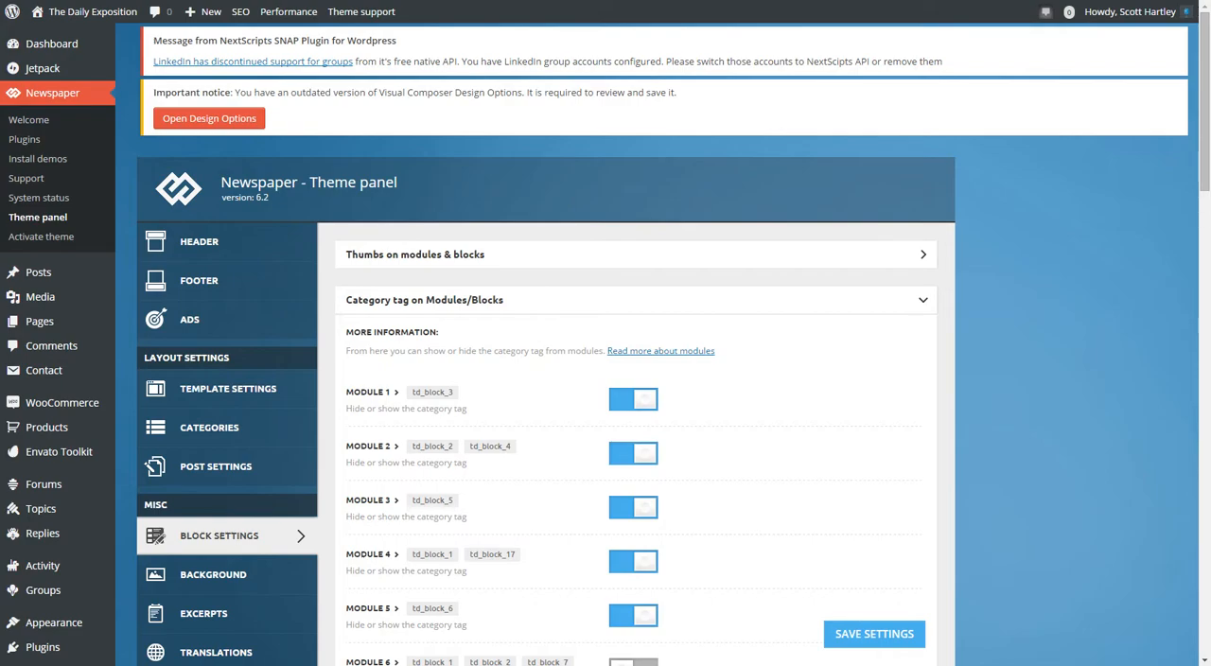
{"action": "left_click", "coordinate": [924, 300]}
Look through the thumbnail sizes under Thumbs on modules & blocks and the modules using them, and collapse the section.
{"action": "left_click", "coordinate": [923, 255]}
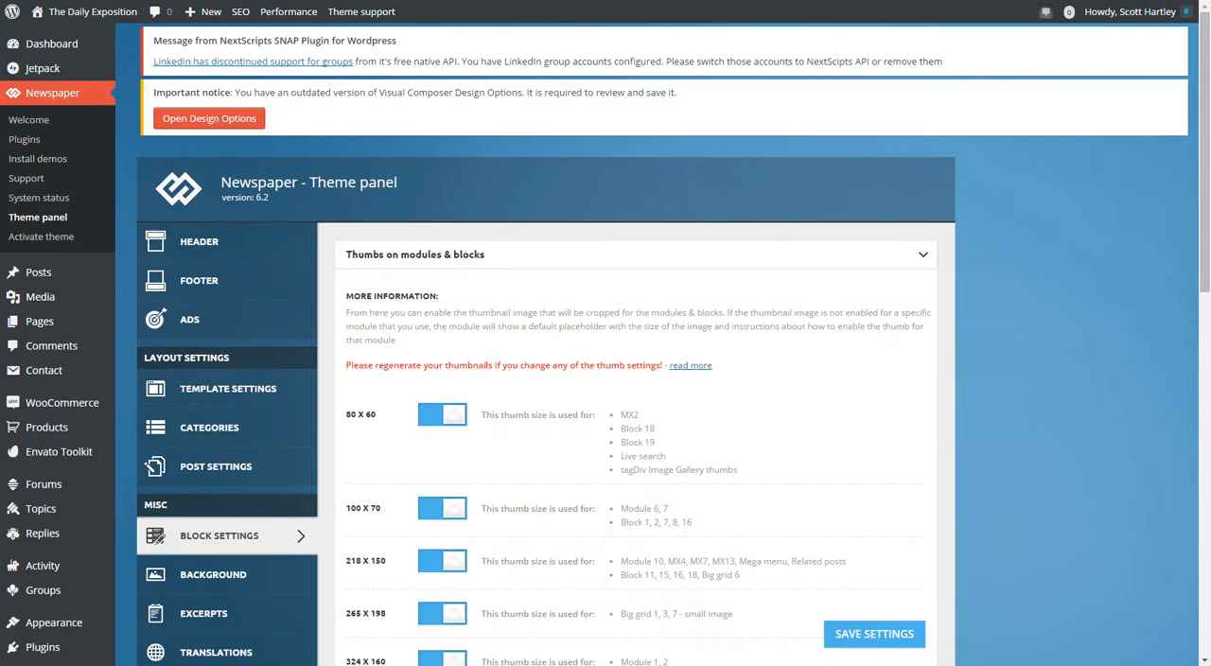
{"action": "scroll", "coordinate": [606, 378], "scroll_direction": "down", "scroll_amount": 15}
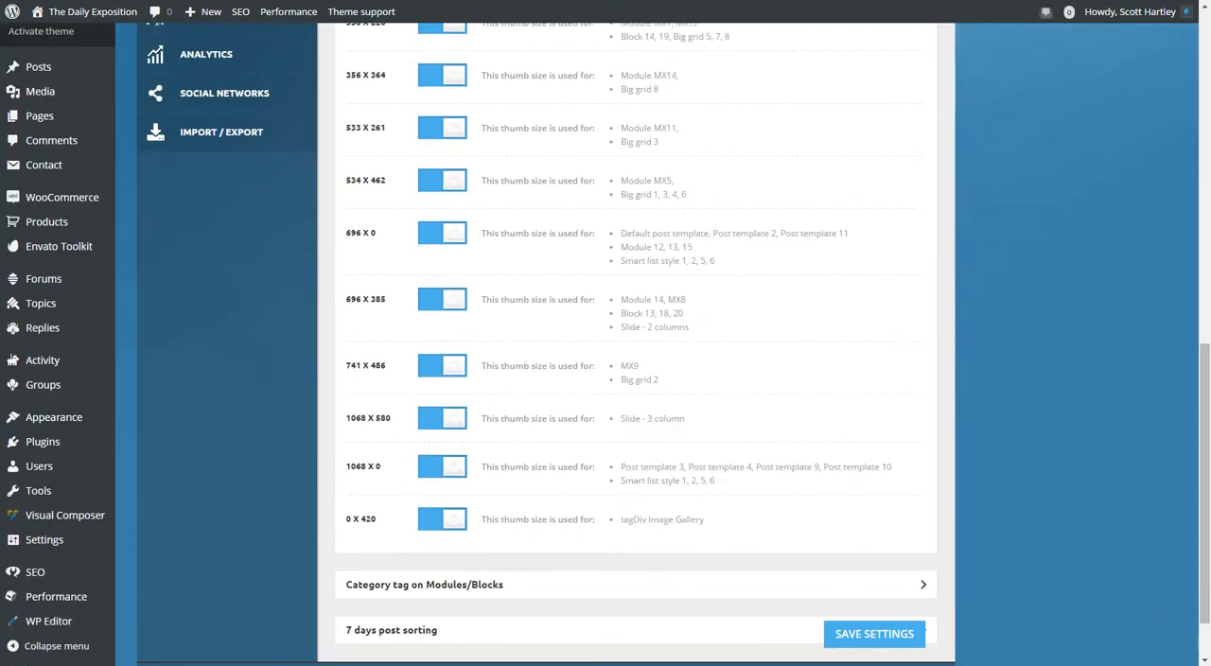
{"action": "scroll", "coordinate": [605, 379], "scroll_direction": "up", "scroll_amount": 6}
{"action": "scroll", "coordinate": [605, 378], "scroll_direction": "down", "scroll_amount": 5}
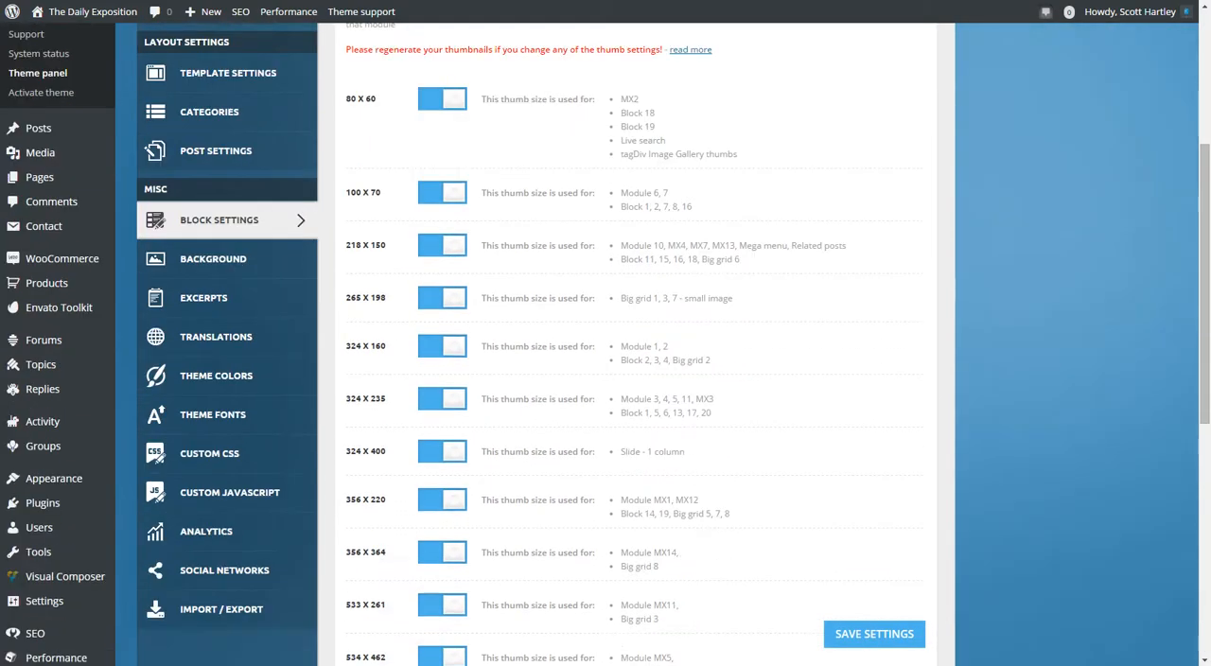
{"action": "scroll", "coordinate": [605, 378], "scroll_direction": "down", "scroll_amount": 2}
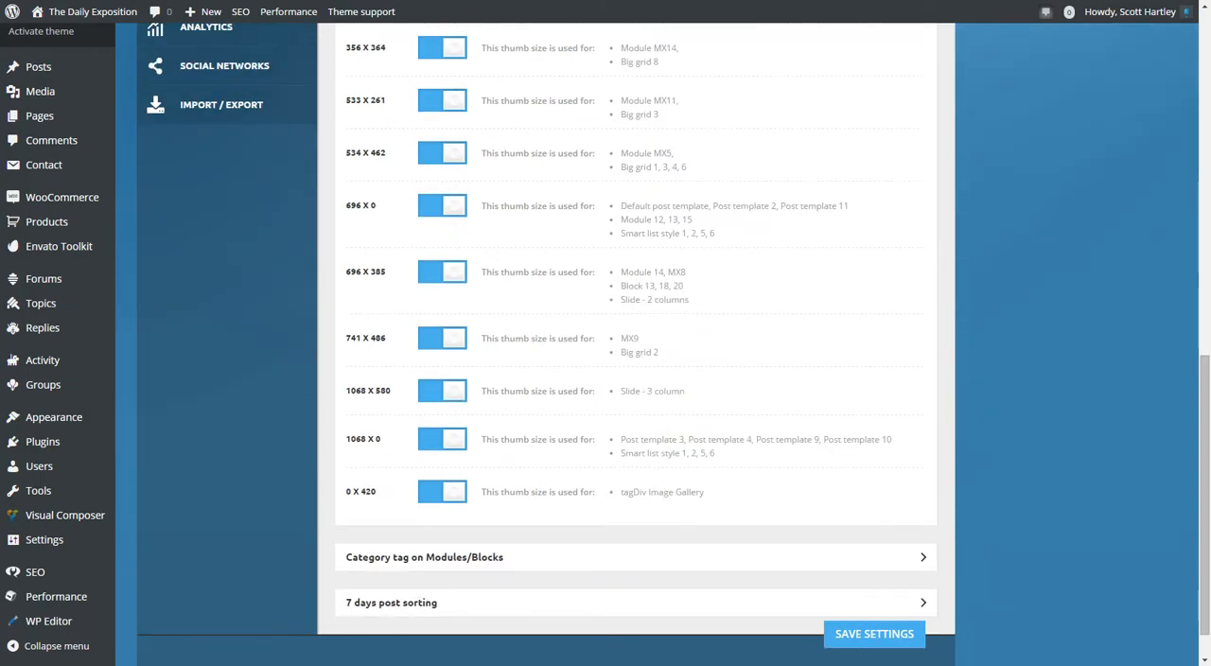
{"action": "scroll", "coordinate": [606, 379], "scroll_direction": "up", "scroll_amount": 10}
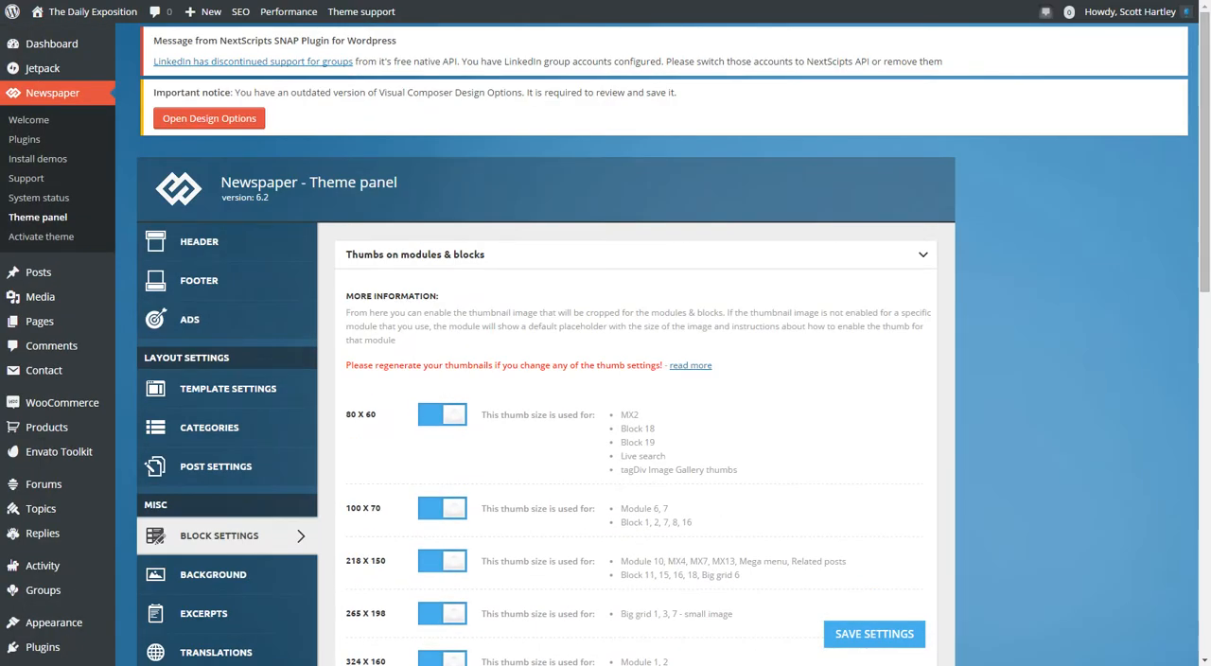
{"action": "left_click", "coordinate": [636, 255]}
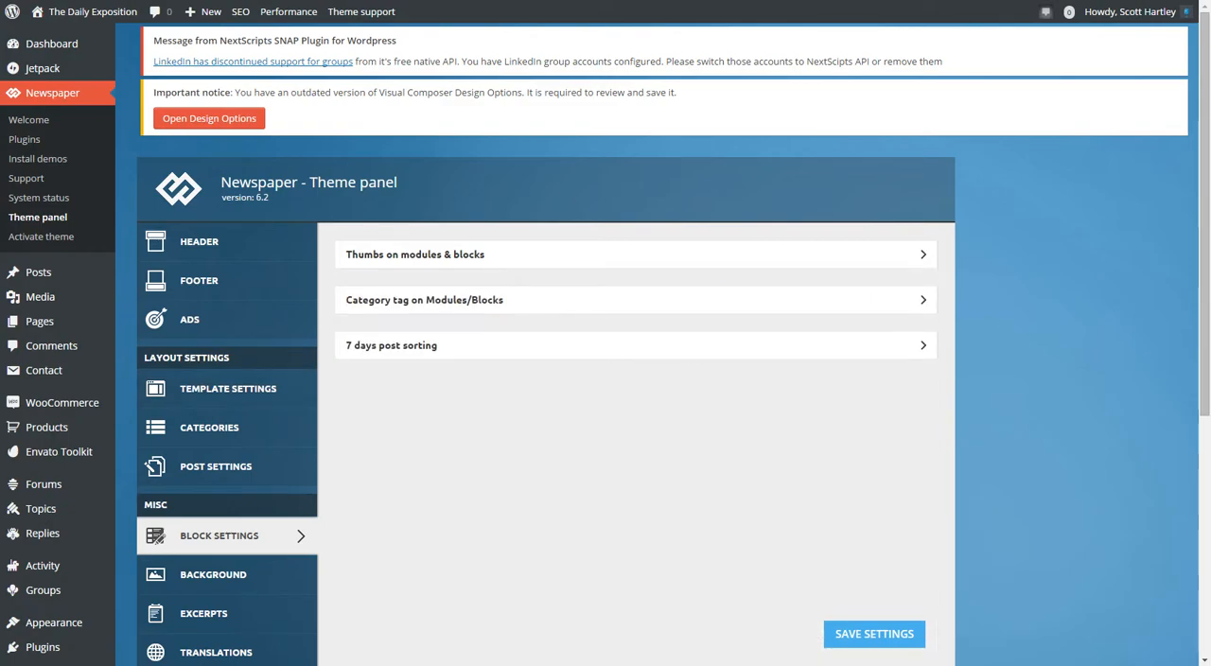
Reopen the Thumbs on modules & blocks section, highlight its explanatory text and thumbnail regeneration notice, and collapse it.
{"action": "scroll", "coordinate": [227, 431], "scroll_direction": "down", "scroll_amount": 2}
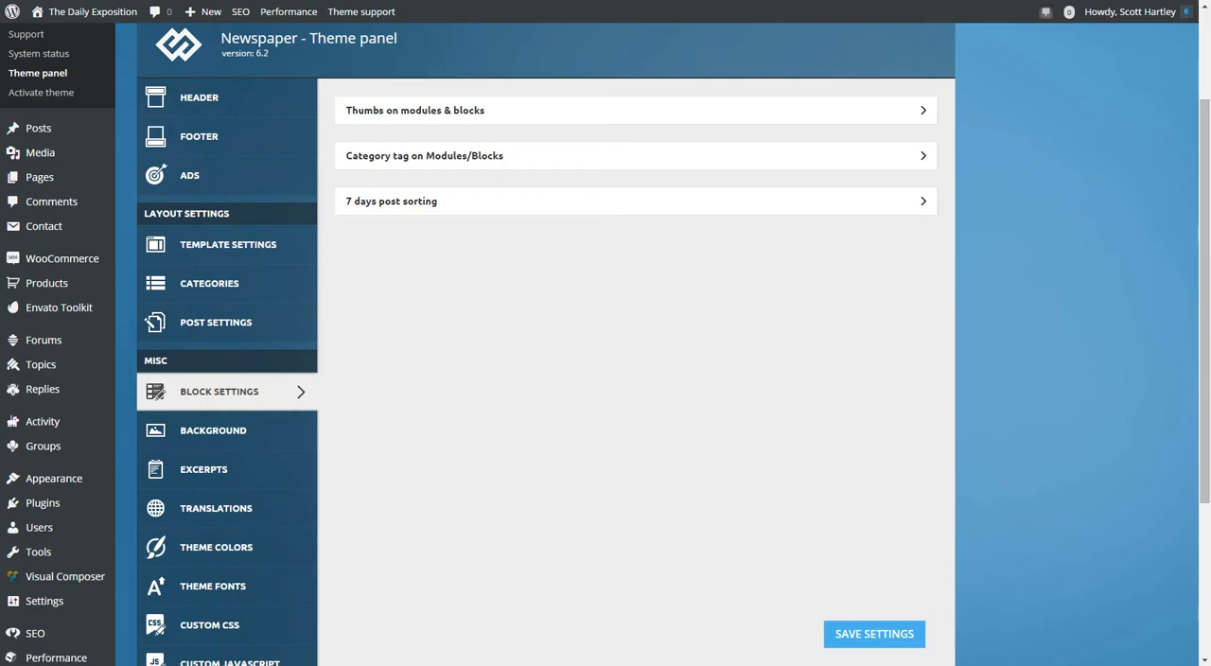
{"action": "left_click", "coordinate": [635, 111]}
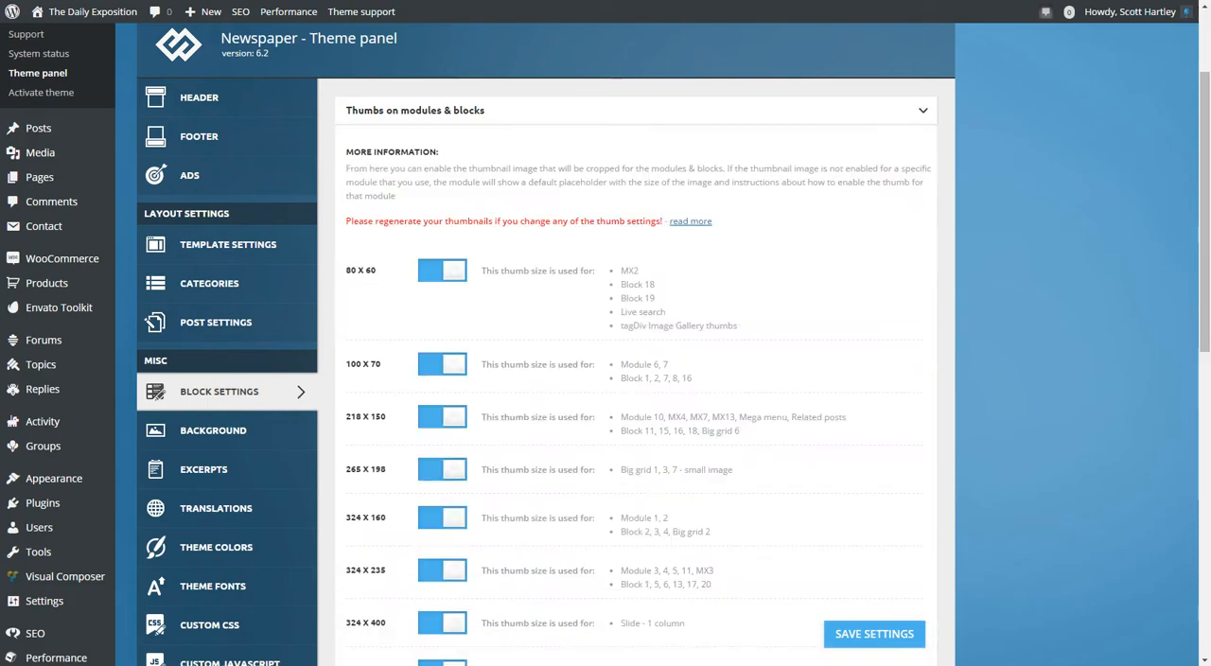
{"action": "left_click_drag", "start_coordinate": [507, 182], "coordinate": [395, 195]}
{"action": "triple_click", "coordinate": [439, 182]}
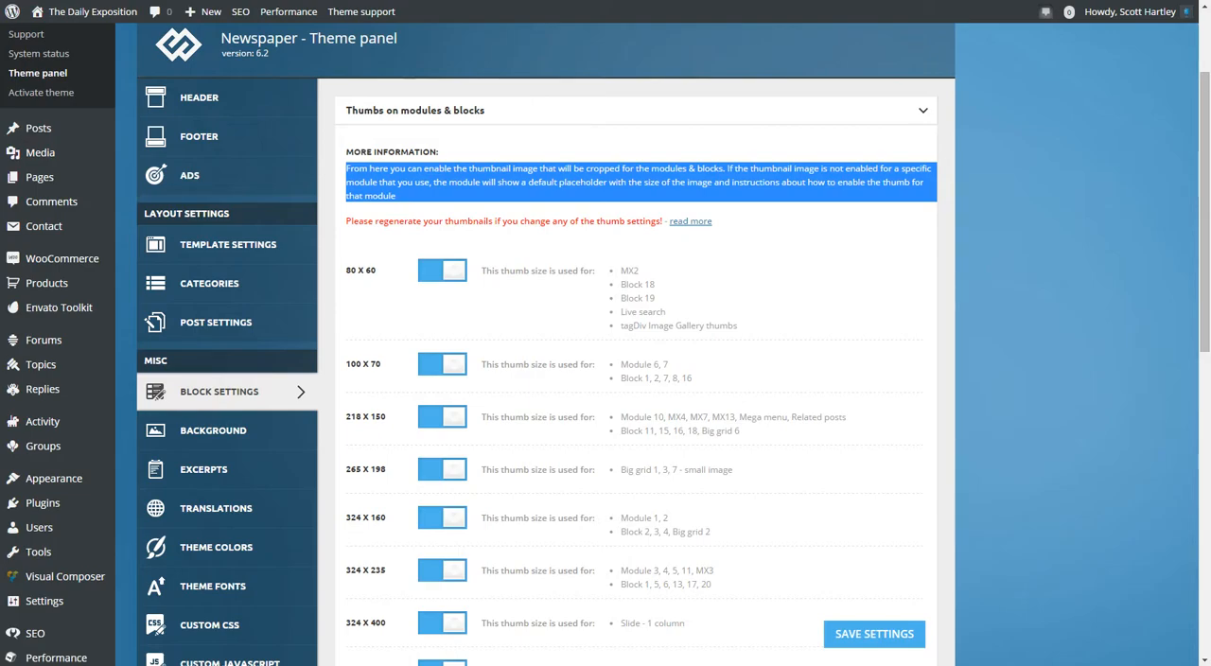
{"action": "left_click_drag", "start_coordinate": [450, 222], "coordinate": [452, 242]}
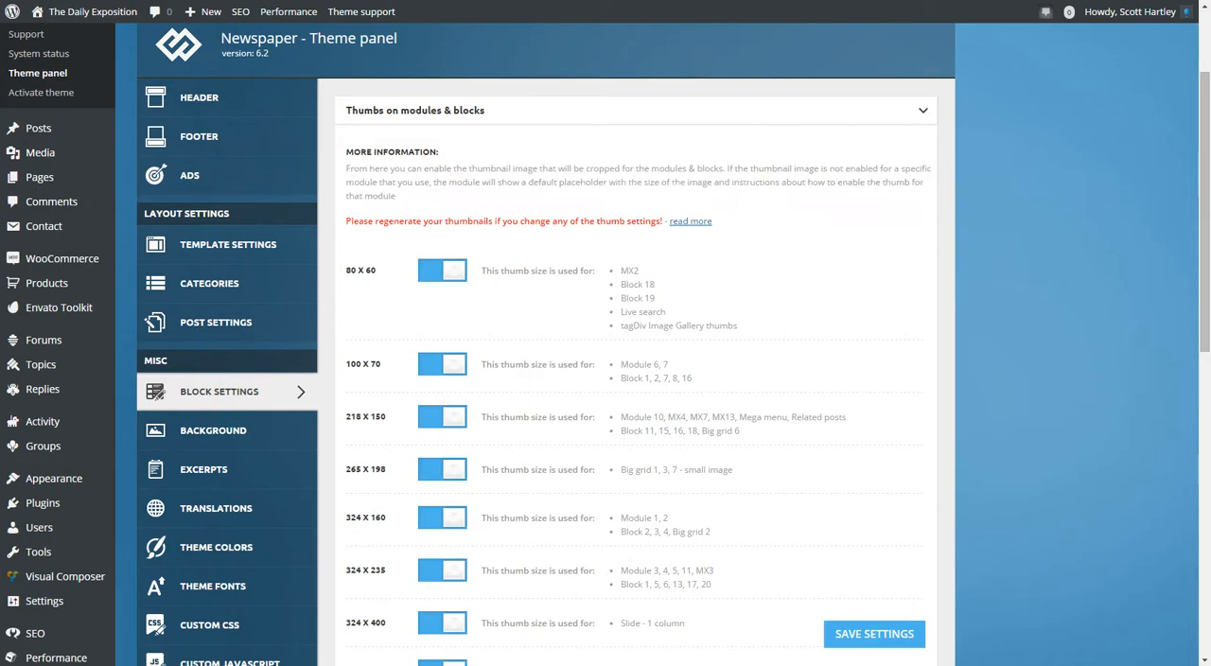
{"action": "left_click", "coordinate": [452, 243]}
{"action": "left_click", "coordinate": [922, 110]}
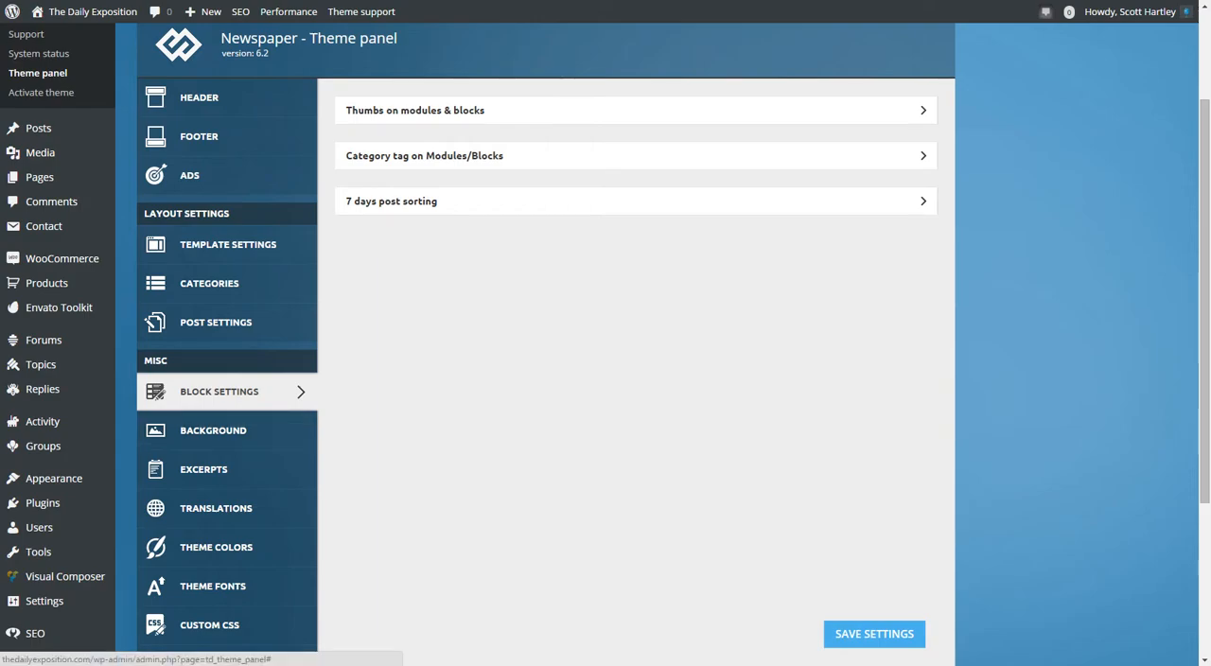
Open the theme's Background settings and review the site background image, repeat, position, attachment and stretch options.
{"action": "left_click", "coordinate": [213, 431]}
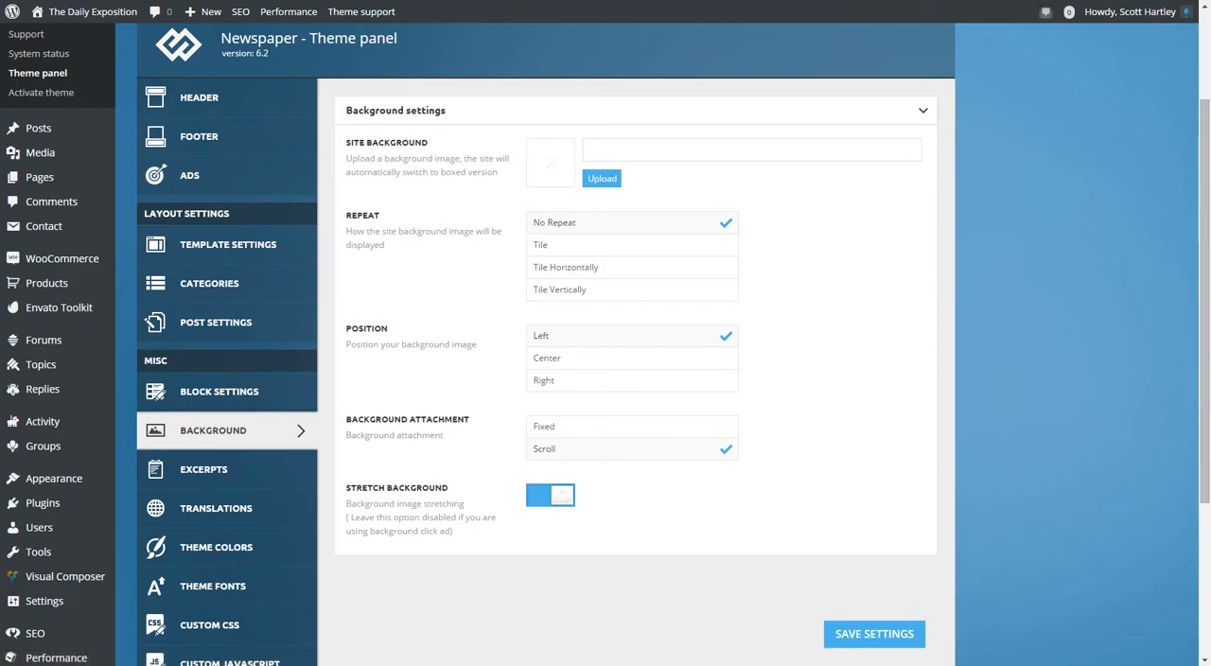
{"action": "scroll", "coordinate": [605, 378], "scroll_direction": "down", "scroll_amount": 3}
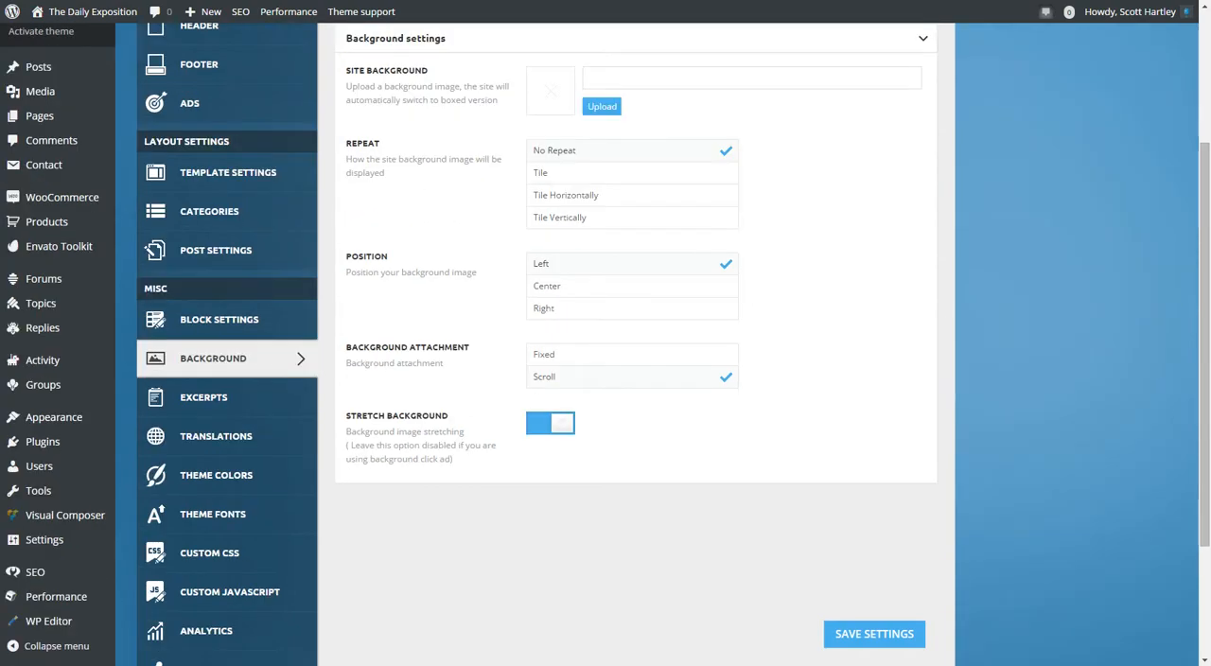
{"action": "scroll", "coordinate": [606, 378], "scroll_direction": "up", "scroll_amount": 4}
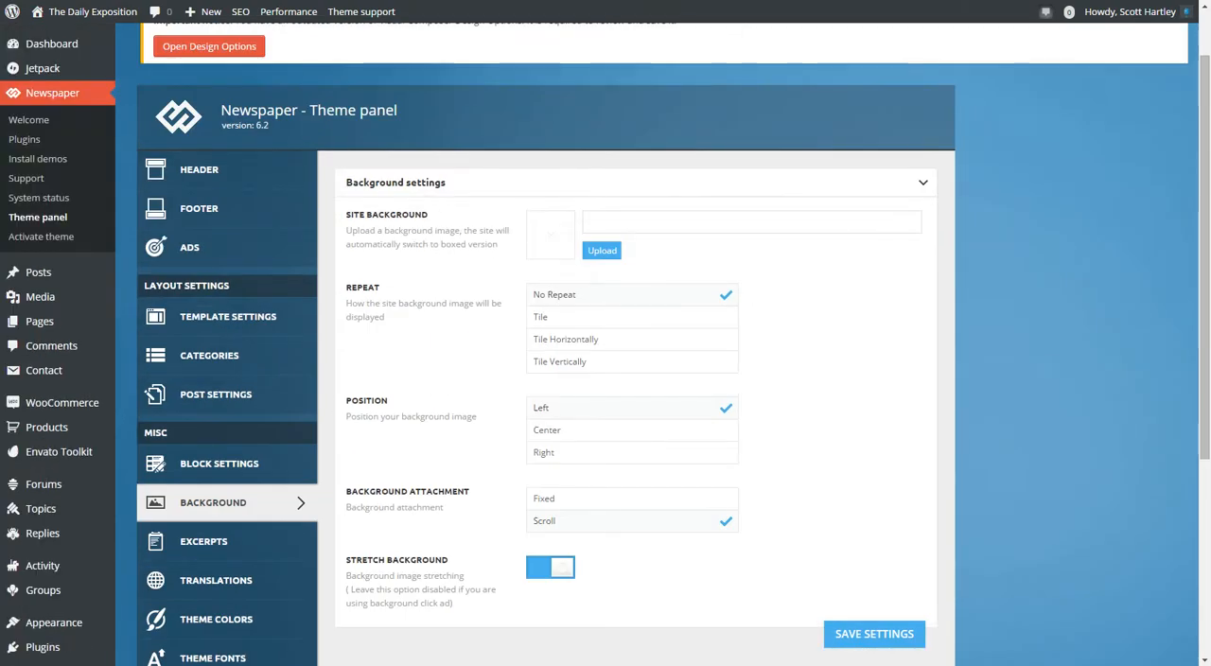
{"action": "scroll", "coordinate": [605, 378], "scroll_direction": "down", "scroll_amount": 1}
{"action": "scroll", "coordinate": [227, 402], "scroll_direction": "up", "scroll_amount": 1}
{"action": "scroll", "coordinate": [227, 501], "scroll_direction": "down", "scroll_amount": 2}
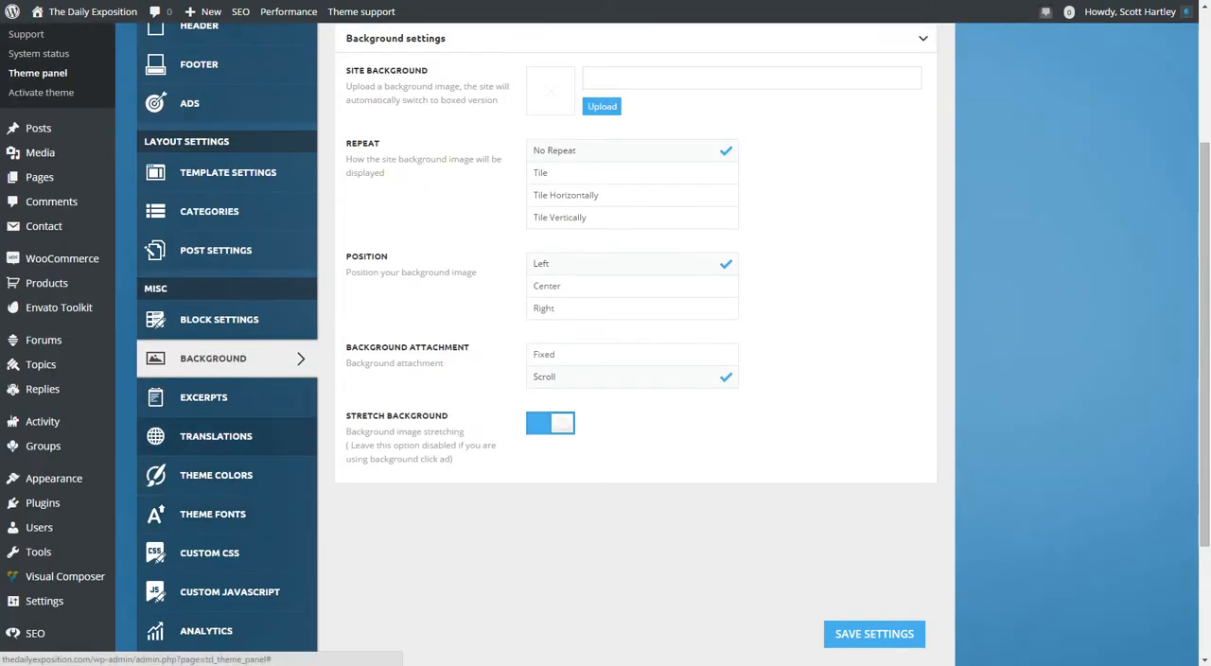
Open the Excerpts settings and look through the excerpt type and the list of module sections.
{"action": "left_click", "coordinate": [204, 397]}
{"action": "scroll", "coordinate": [606, 378], "scroll_direction": "up", "scroll_amount": 2}
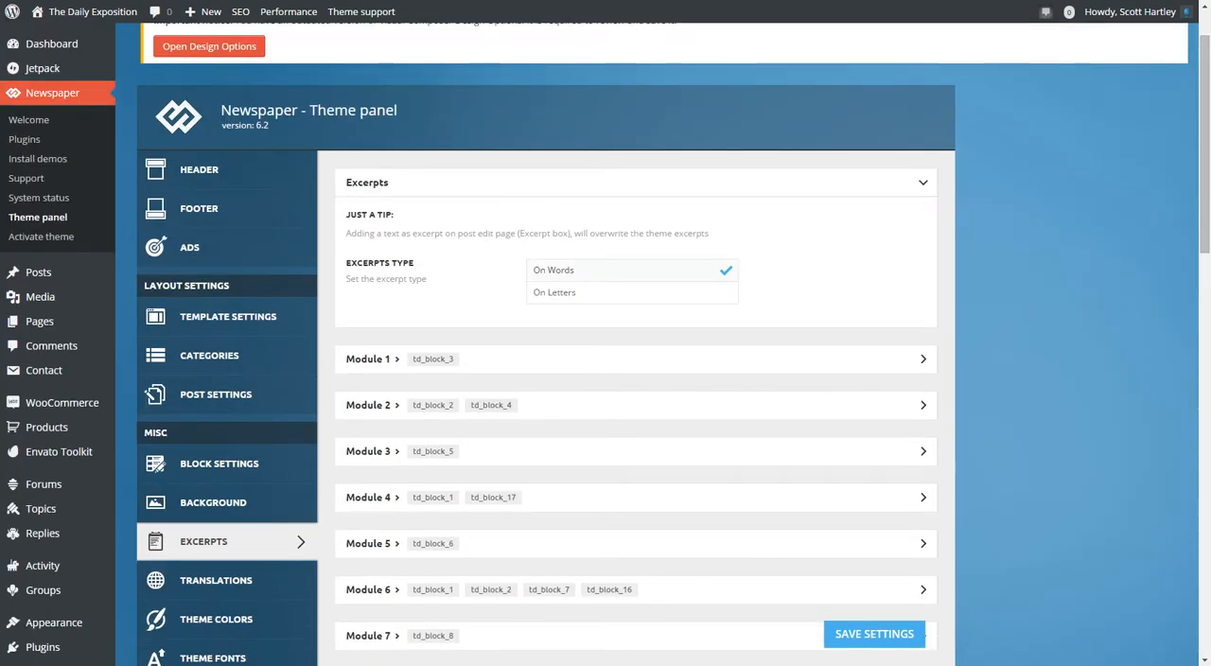
{"action": "scroll", "coordinate": [636, 378], "scroll_direction": "down", "scroll_amount": 20}
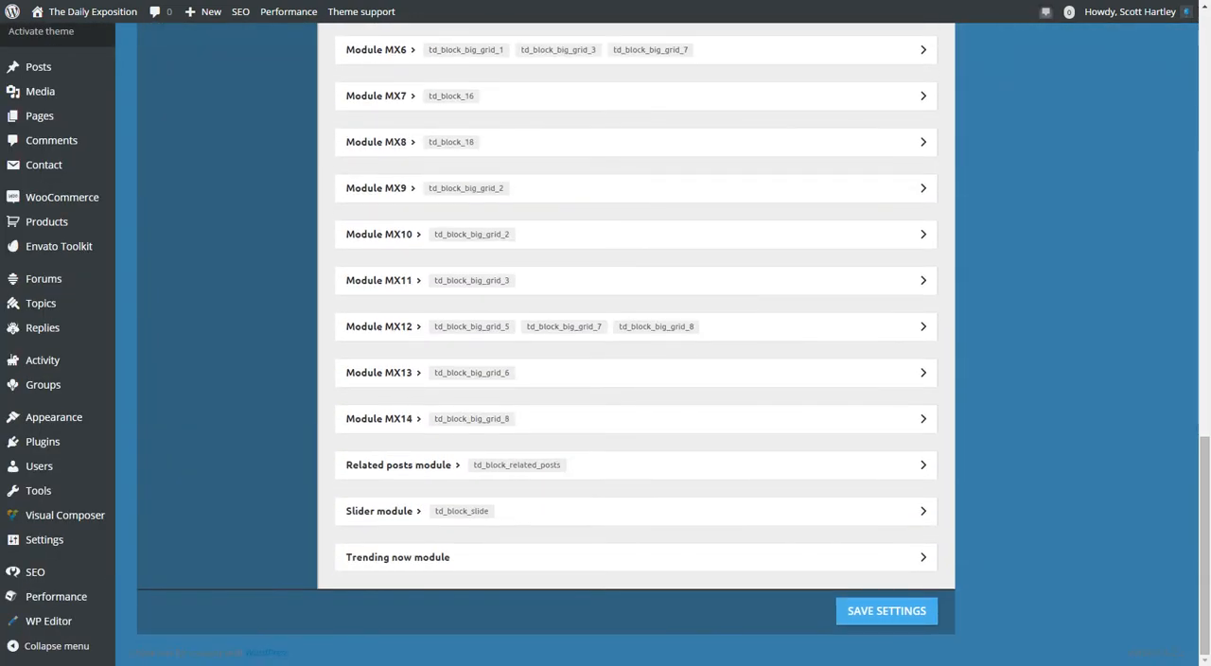
{"action": "scroll", "coordinate": [636, 379], "scroll_direction": "up", "scroll_amount": 15}
Open the theme panel's Translations settings and view its sections.
{"action": "left_click", "coordinate": [215, 447]}
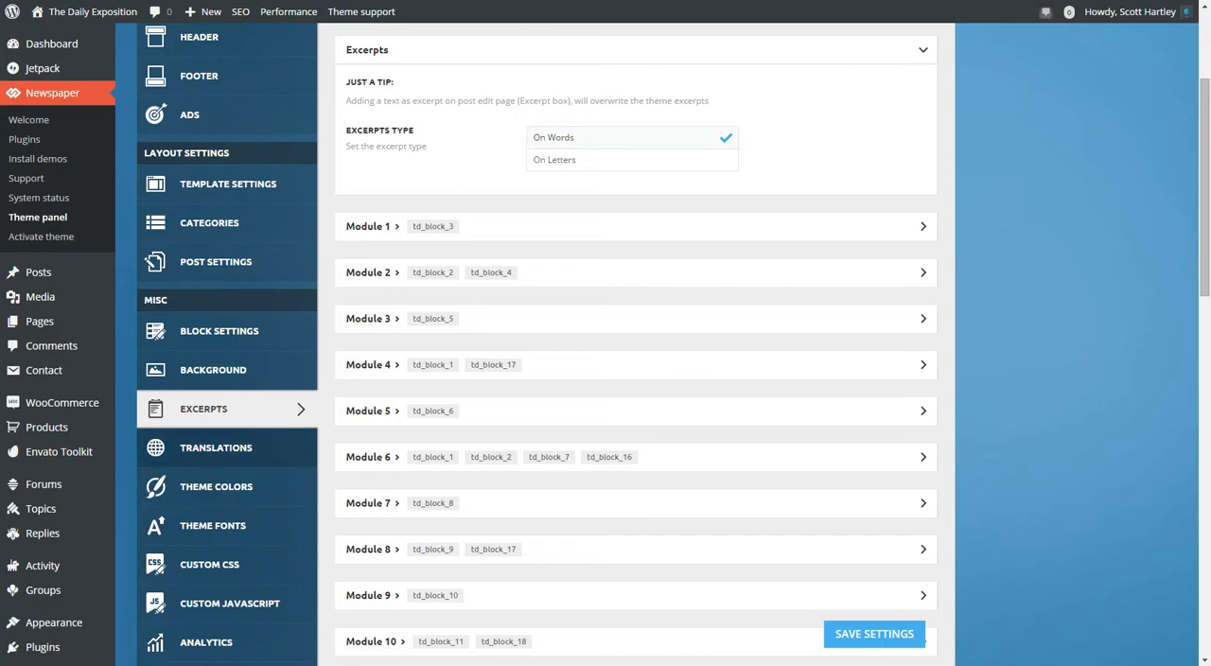
{"action": "scroll", "coordinate": [636, 378], "scroll_direction": "up", "scroll_amount": 2}
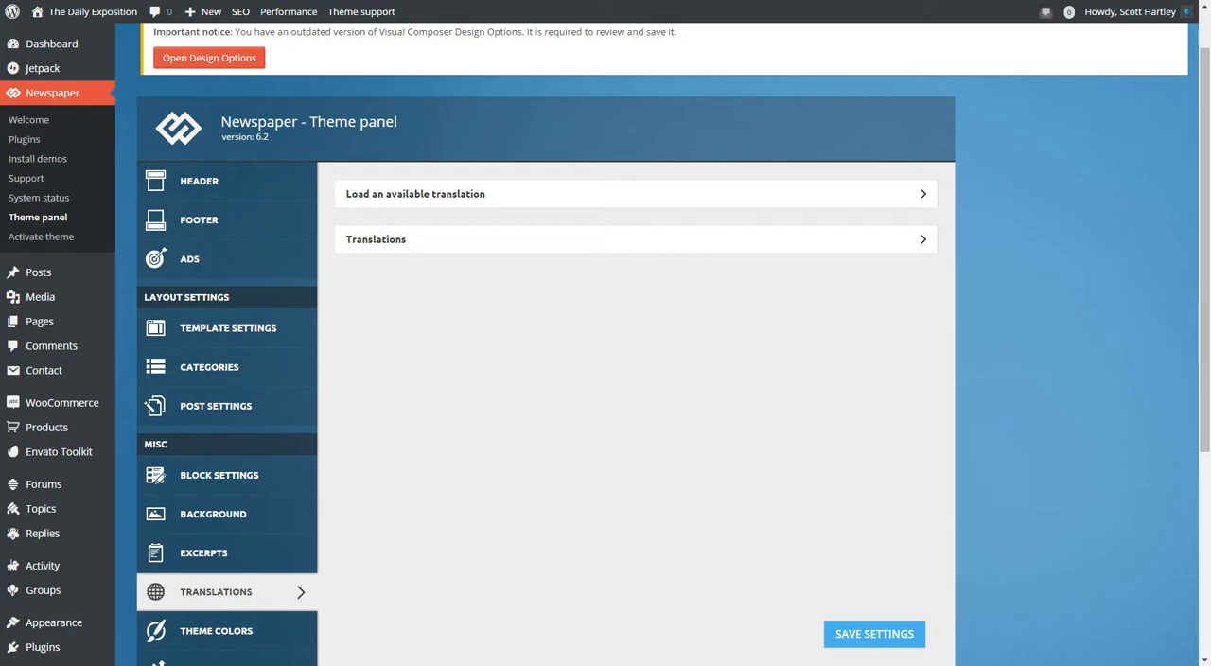
Expand the Load an available translation section, look through its list of languages, and collapse it.
{"action": "left_click", "coordinate": [923, 239]}
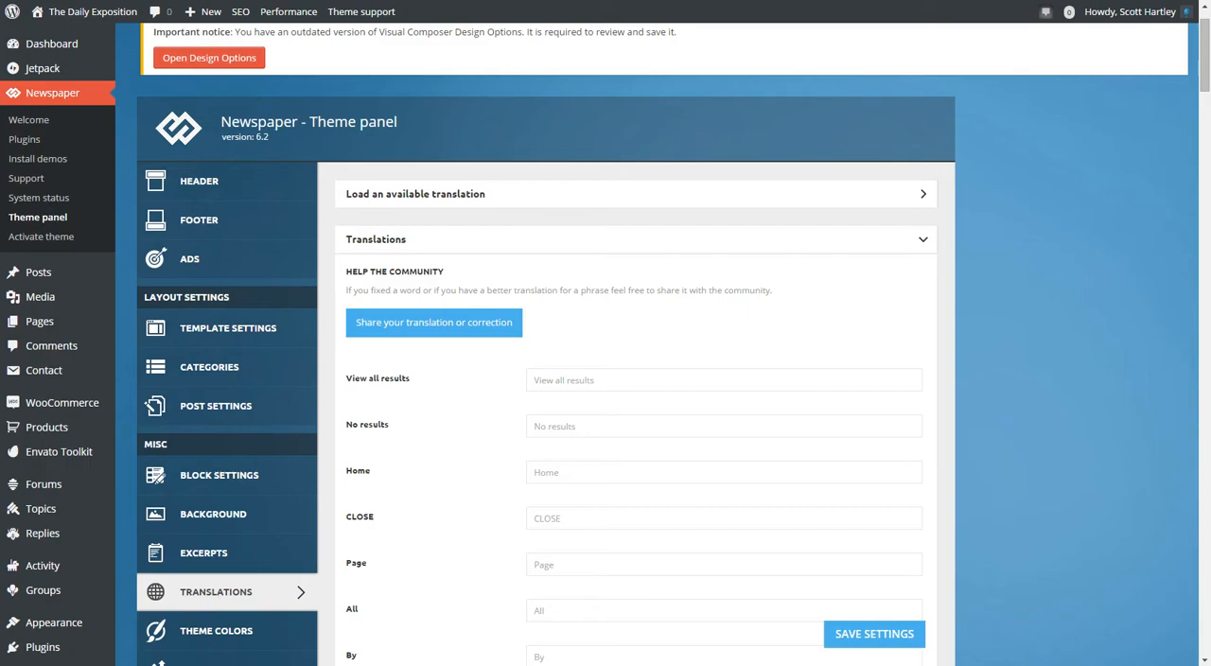
{"action": "left_click", "coordinate": [924, 194]}
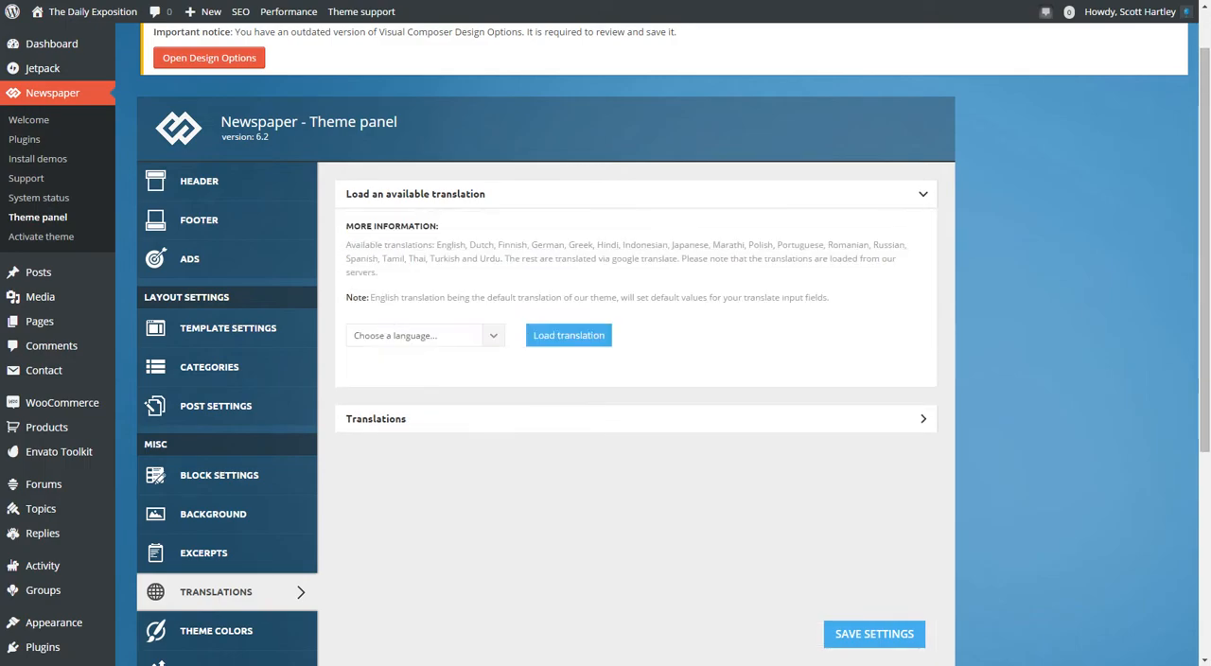
{"action": "left_click", "coordinate": [425, 334]}
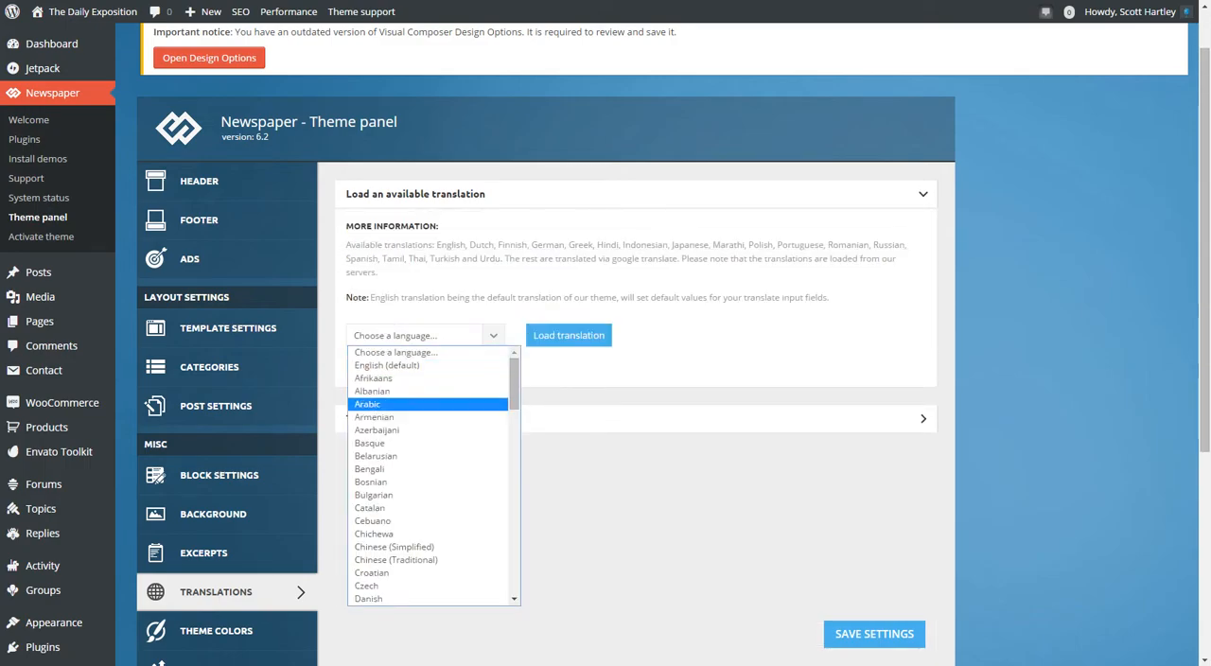
{"action": "scroll", "coordinate": [425, 417], "scroll_direction": "down", "scroll_amount": 20}
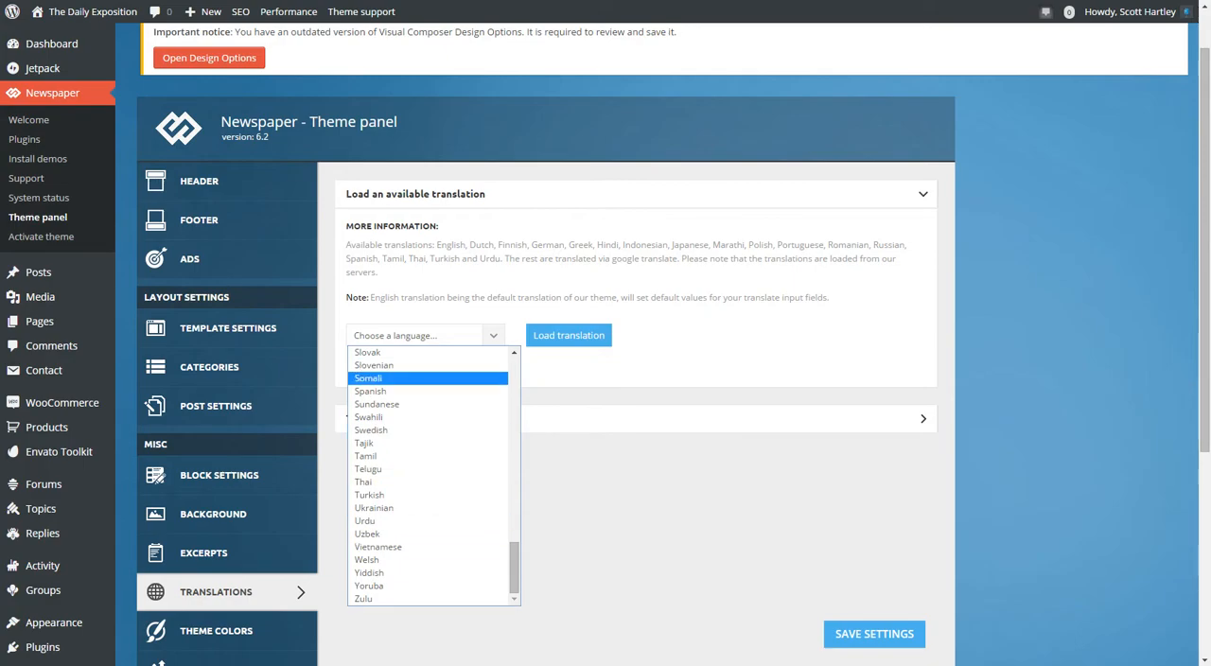
{"action": "left_click", "coordinate": [428, 194]}
Expand the Translations section and view its sharing option and first phrase fields.
{"action": "left_click", "coordinate": [416, 239]}
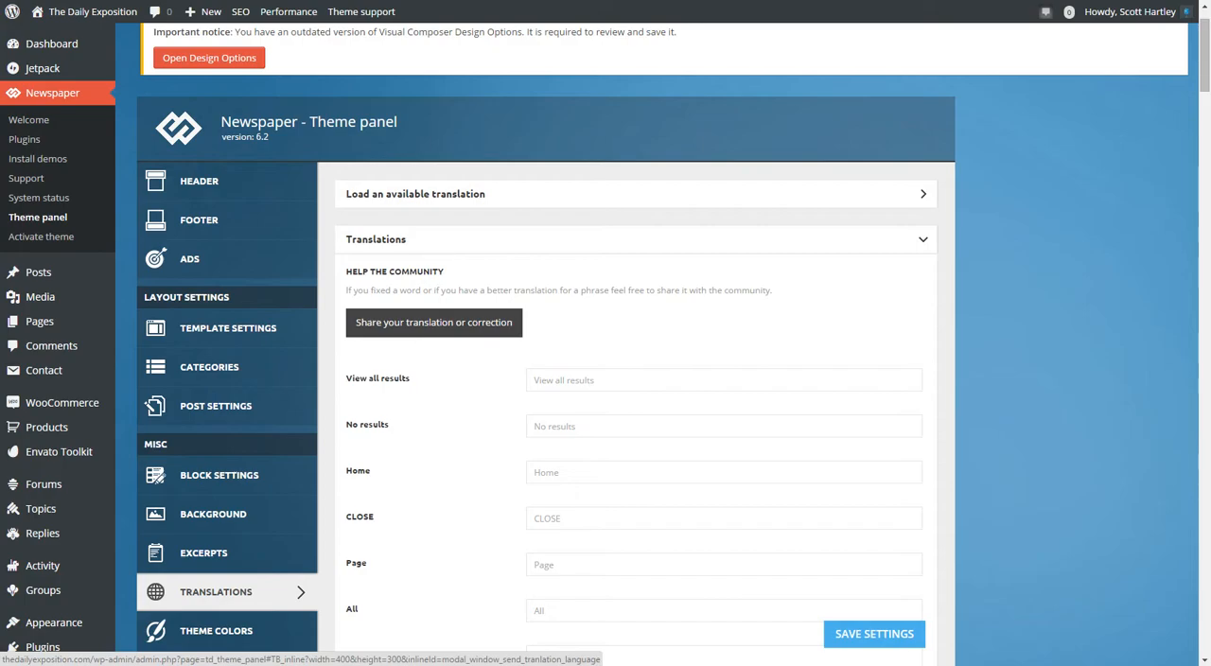
{"action": "scroll", "coordinate": [605, 379], "scroll_direction": "down", "scroll_amount": 2}
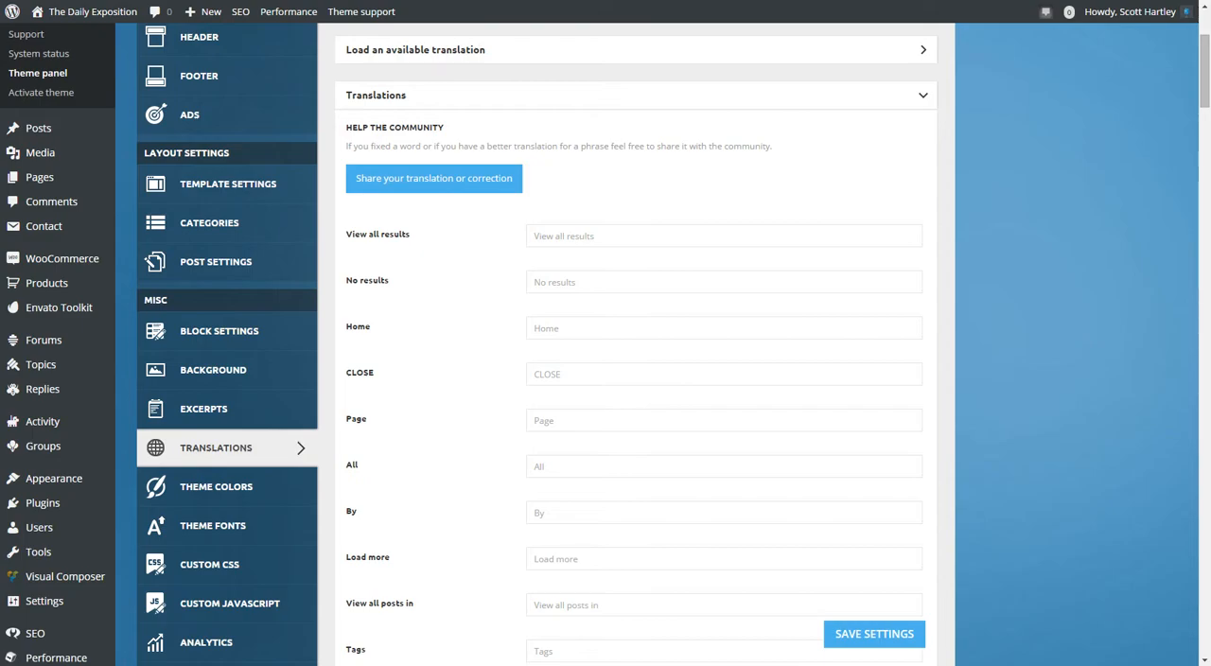
{"action": "scroll", "coordinate": [636, 341], "scroll_direction": "up", "scroll_amount": 3}
Reopen the Load an available translation section, view its language choices again, and collapse it.
{"action": "left_click", "coordinate": [923, 254]}
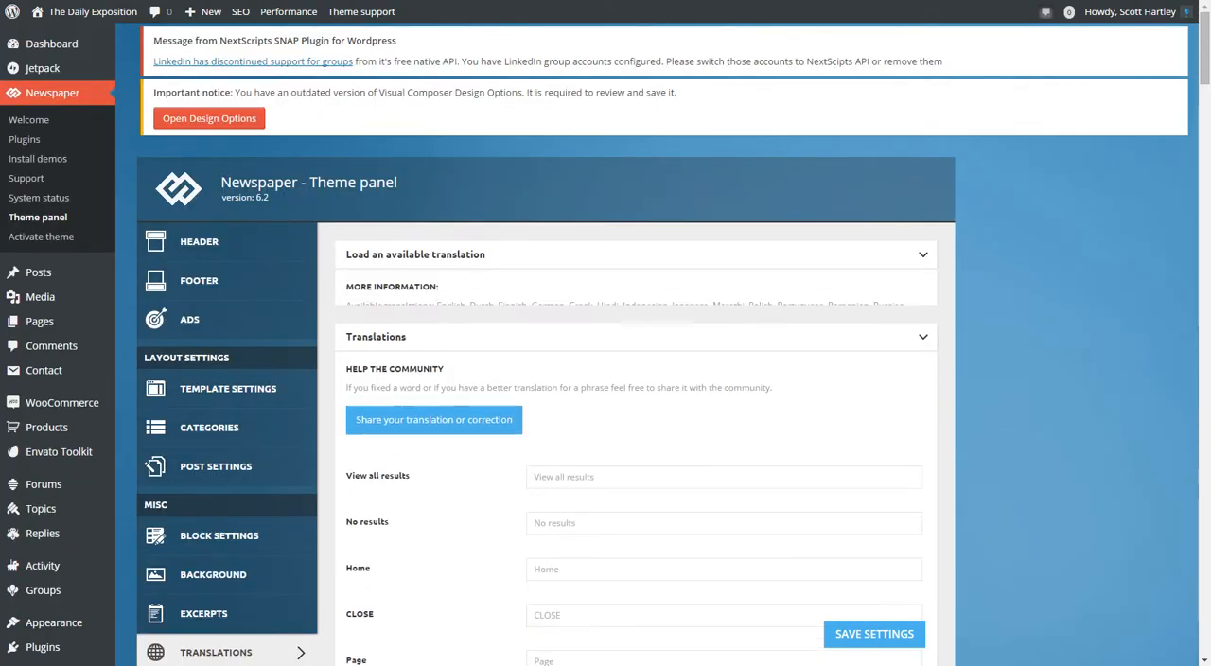
{"action": "left_click", "coordinate": [492, 396]}
{"action": "scroll", "coordinate": [493, 397], "scroll_direction": "down", "scroll_amount": 2}
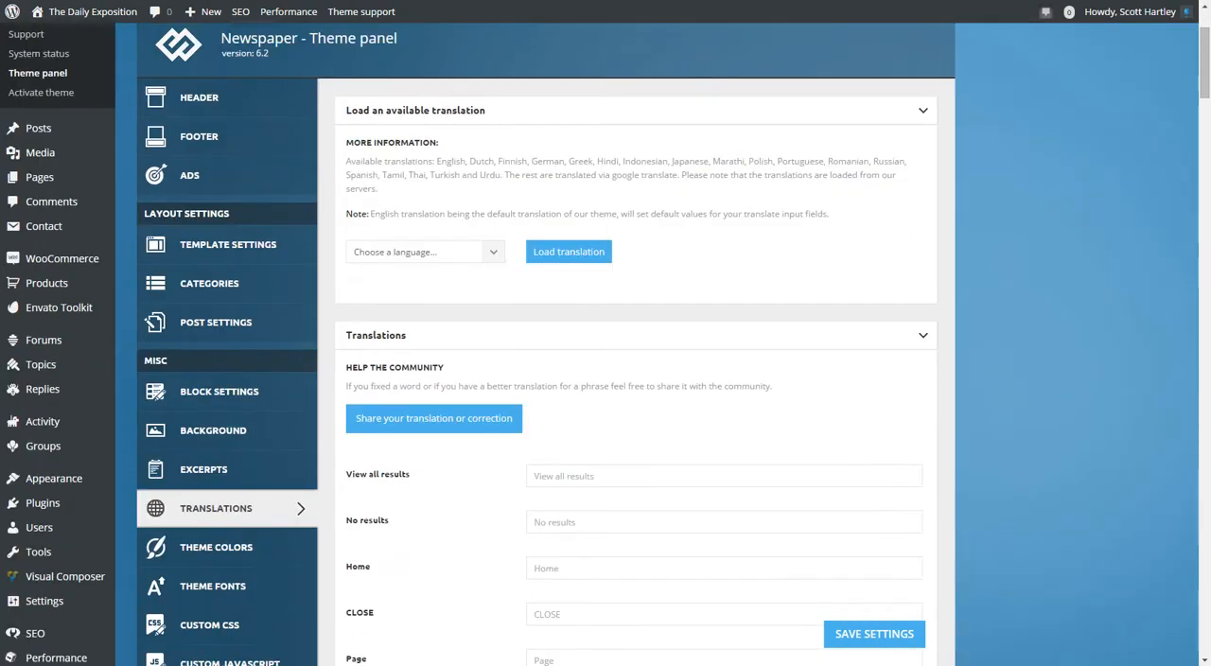
{"action": "left_click", "coordinate": [493, 252]}
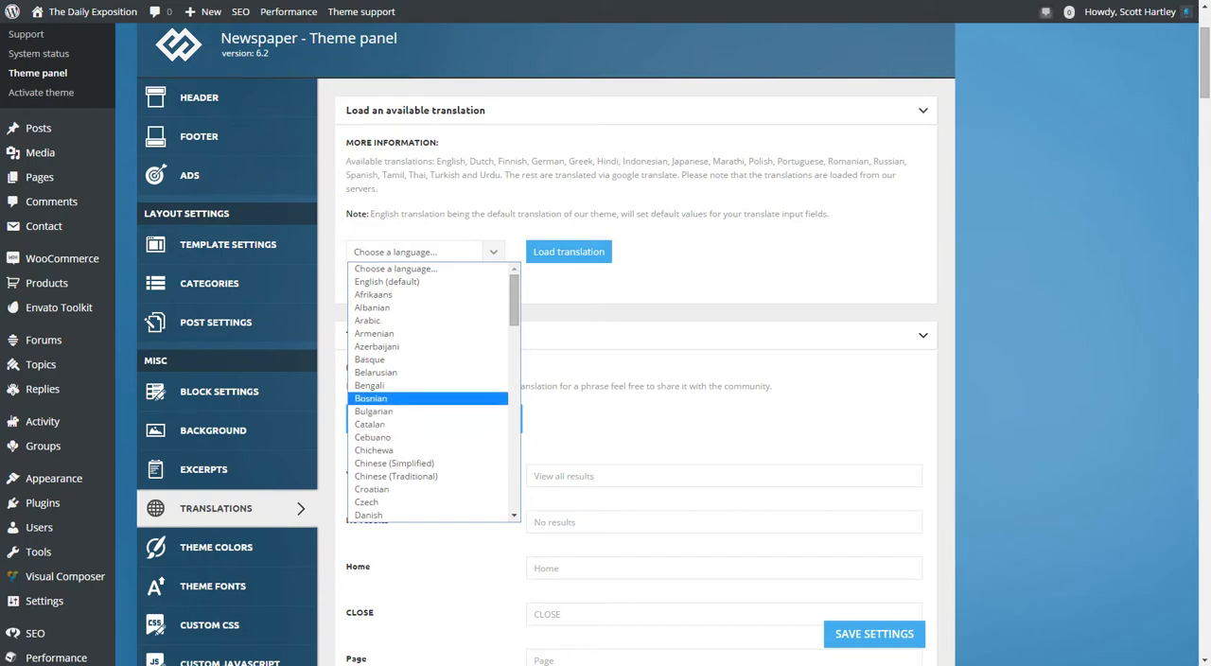
{"action": "right_click", "coordinate": [534, 112]}
{"action": "left_click", "coordinate": [529, 110]}
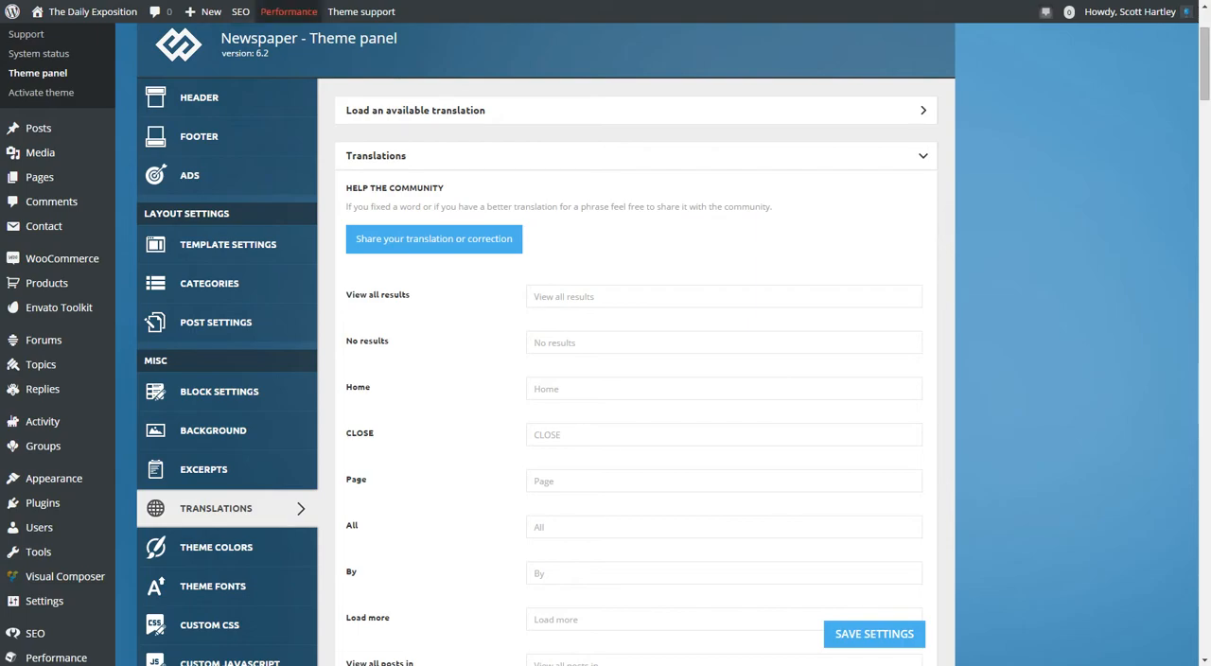
Look through the full list of translatable phrases in the Translations section.
{"action": "scroll", "coordinate": [633, 378], "scroll_direction": "down", "scroll_amount": 4}
{"action": "scroll", "coordinate": [634, 379], "scroll_direction": "down", "scroll_amount": 15}
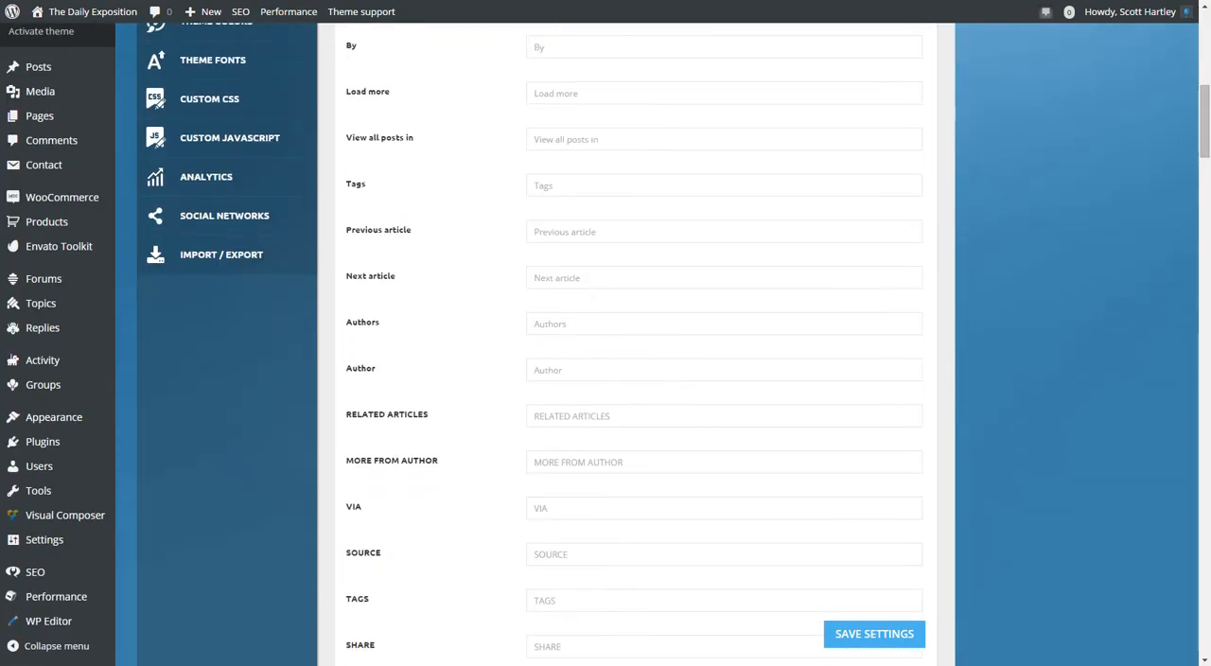
{"action": "scroll", "coordinate": [634, 378], "scroll_direction": "down", "scroll_amount": 8}
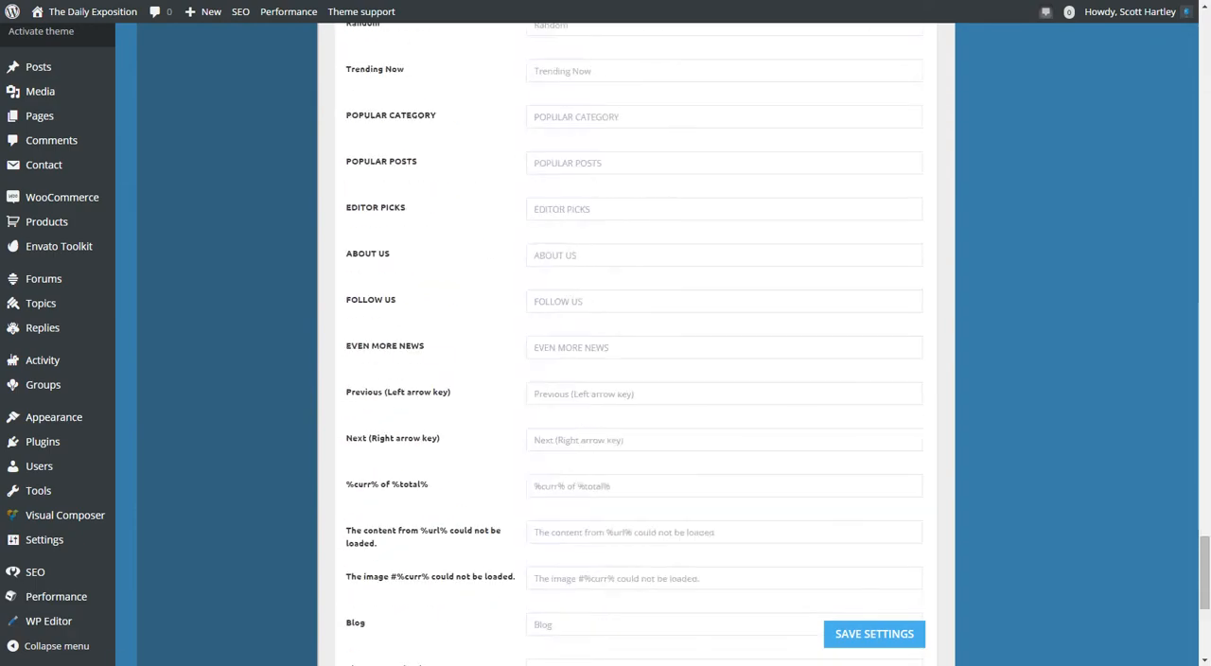
{"action": "scroll", "coordinate": [634, 379], "scroll_direction": "up", "scroll_amount": 20}
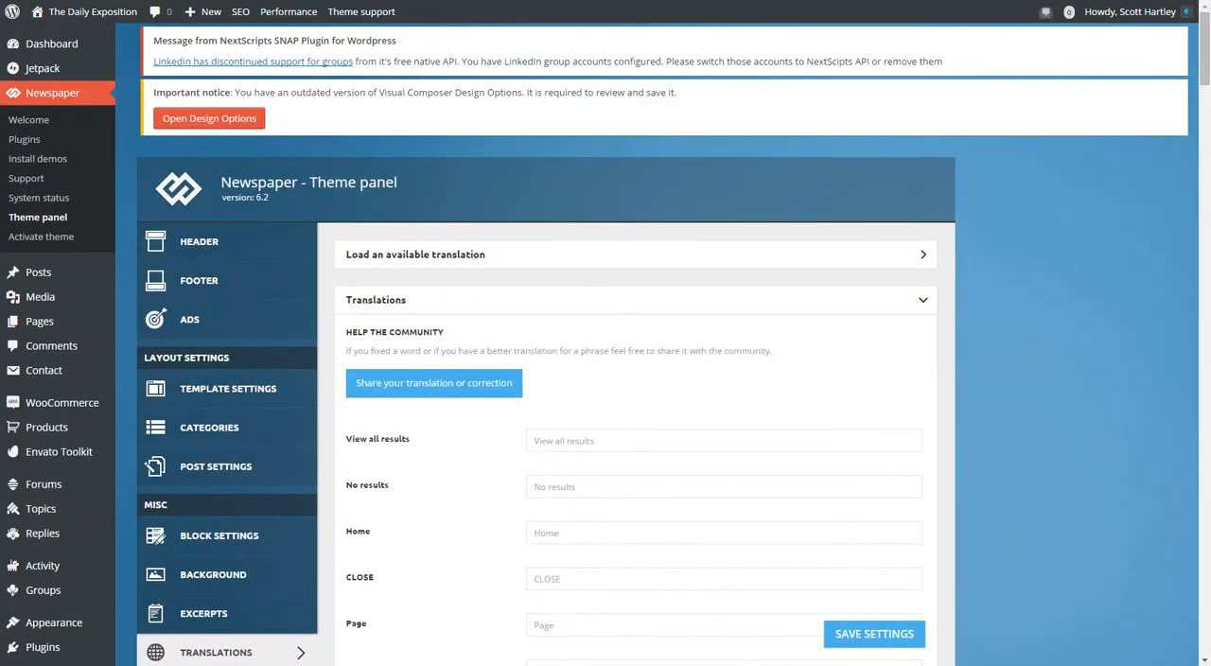
{"action": "scroll", "coordinate": [634, 378], "scroll_direction": "down", "scroll_amount": 3}
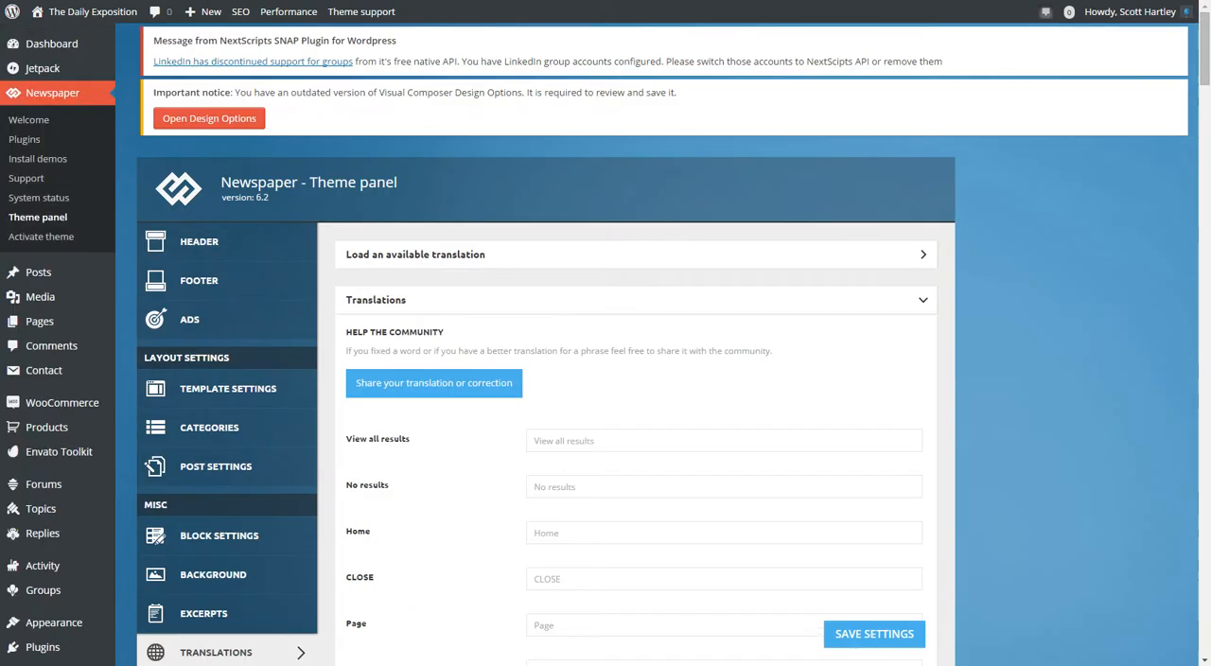
{"action": "scroll", "coordinate": [636, 378], "scroll_direction": "down", "scroll_amount": 15}
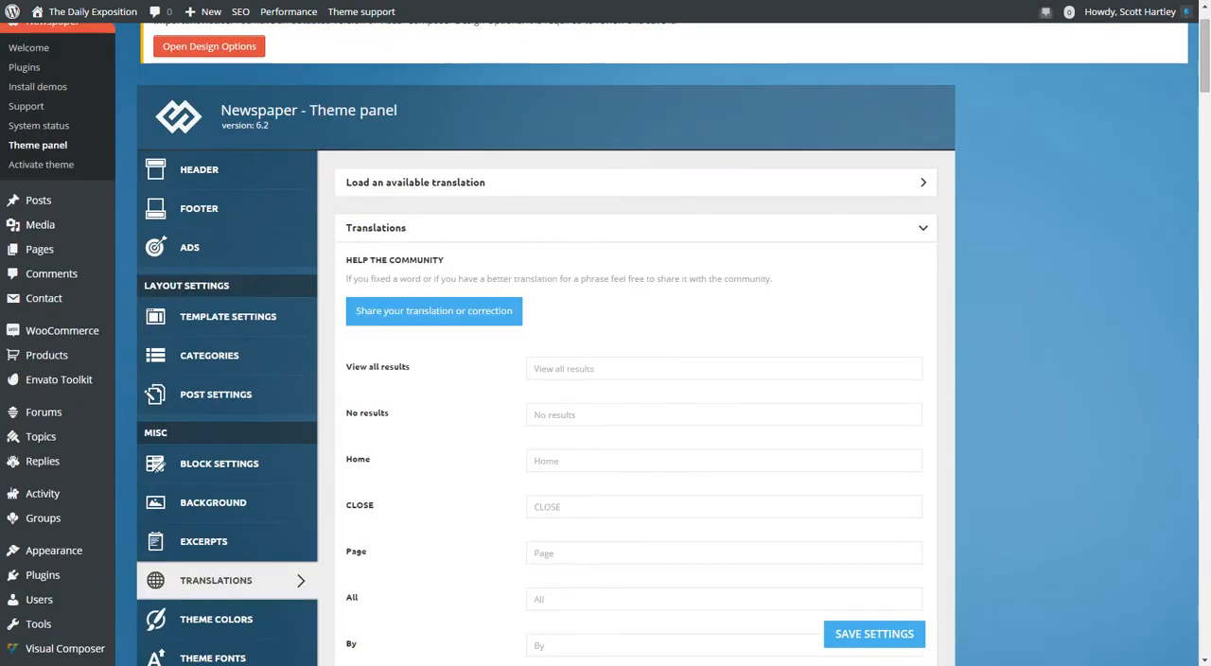
{"action": "scroll", "coordinate": [636, 379], "scroll_direction": "down", "scroll_amount": 20}
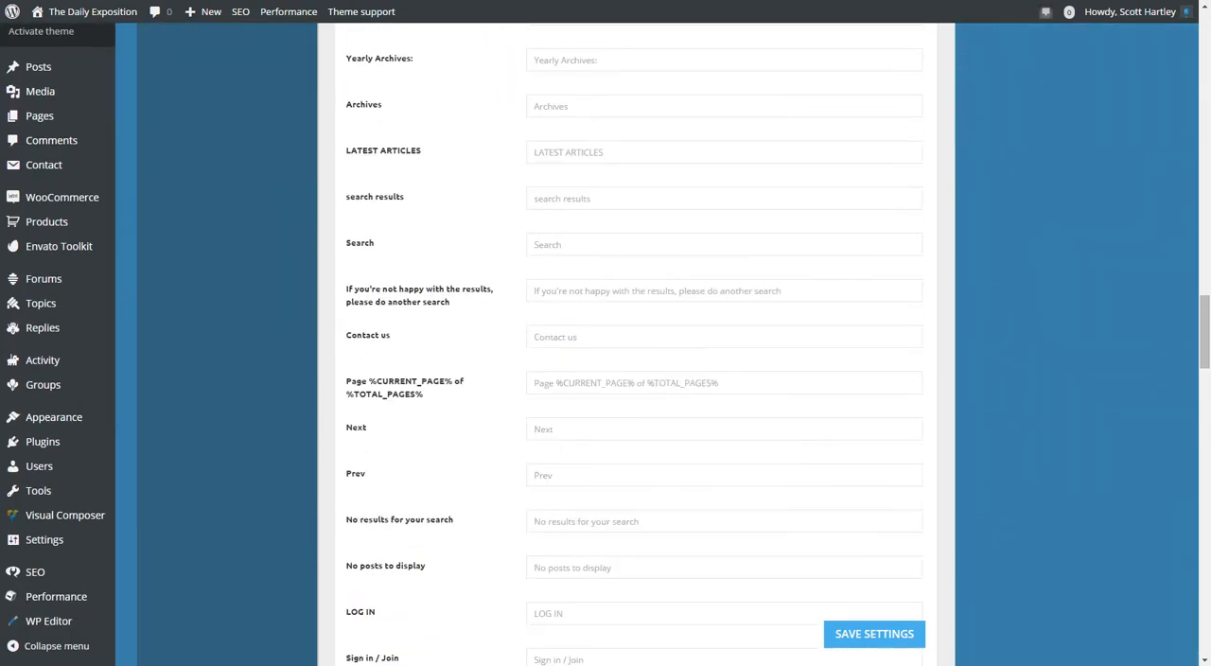
{"action": "scroll", "coordinate": [636, 378], "scroll_direction": "down", "scroll_amount": 6}
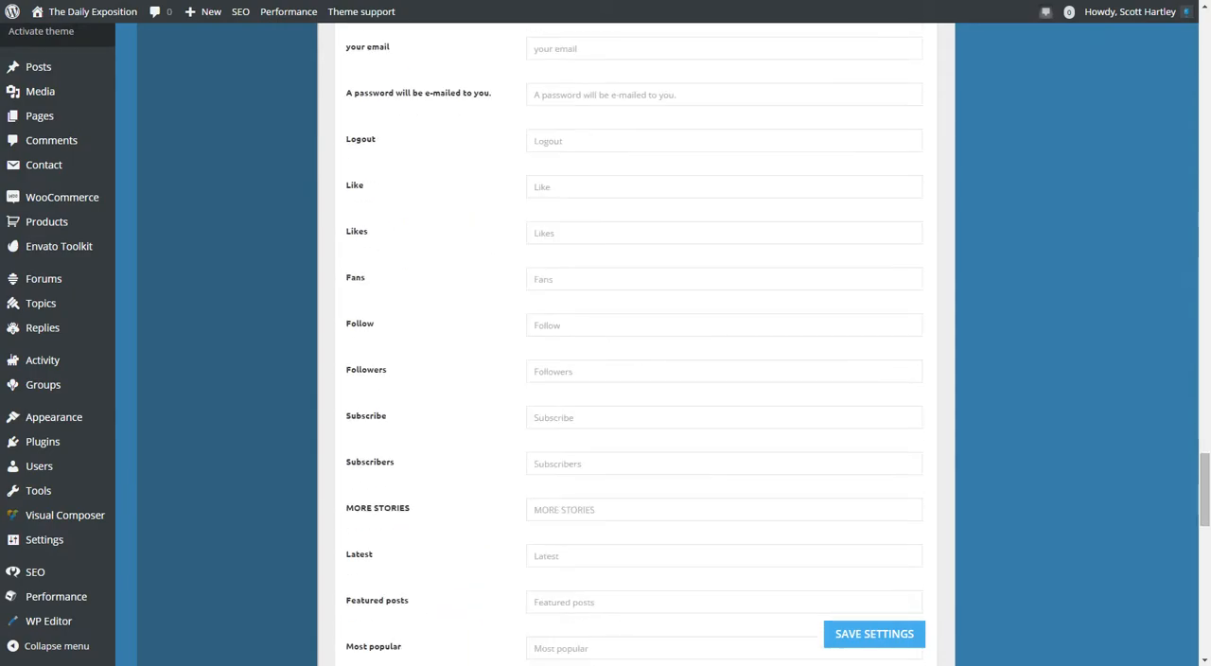
{"action": "scroll", "coordinate": [636, 378], "scroll_direction": "up", "scroll_amount": 20}
{"action": "scroll", "coordinate": [636, 379], "scroll_direction": "down", "scroll_amount": 5}
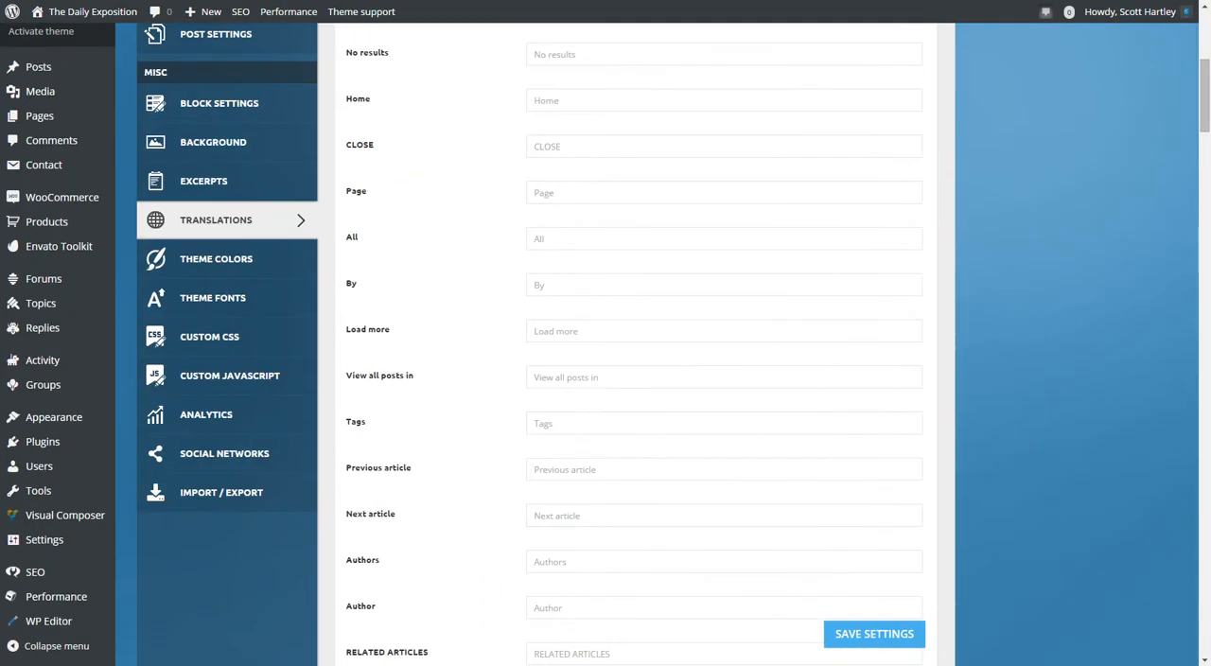
Search the page for "ads", look over the phrase fields, and close the search.
{"action": "key", "text": "ctrl+f"}
{"action": "type", "text": "ads"}
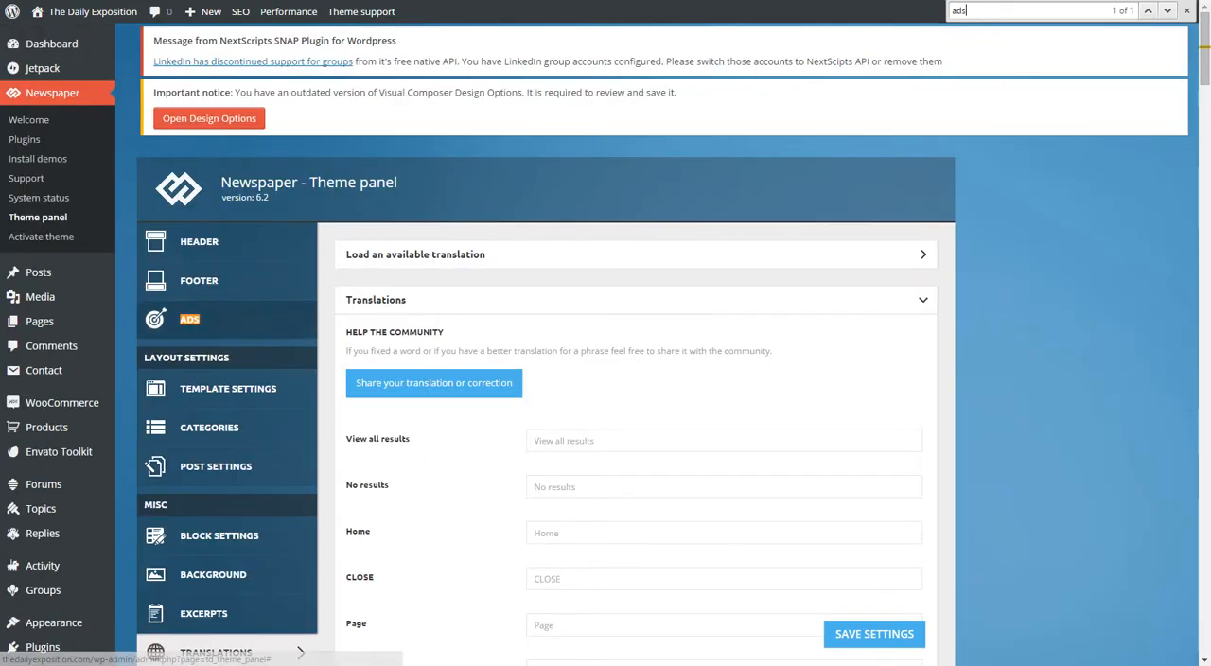
{"action": "scroll", "coordinate": [227, 322], "scroll_direction": "down", "scroll_amount": 2}
{"action": "scroll", "coordinate": [227, 321], "scroll_direction": "down", "scroll_amount": 2}
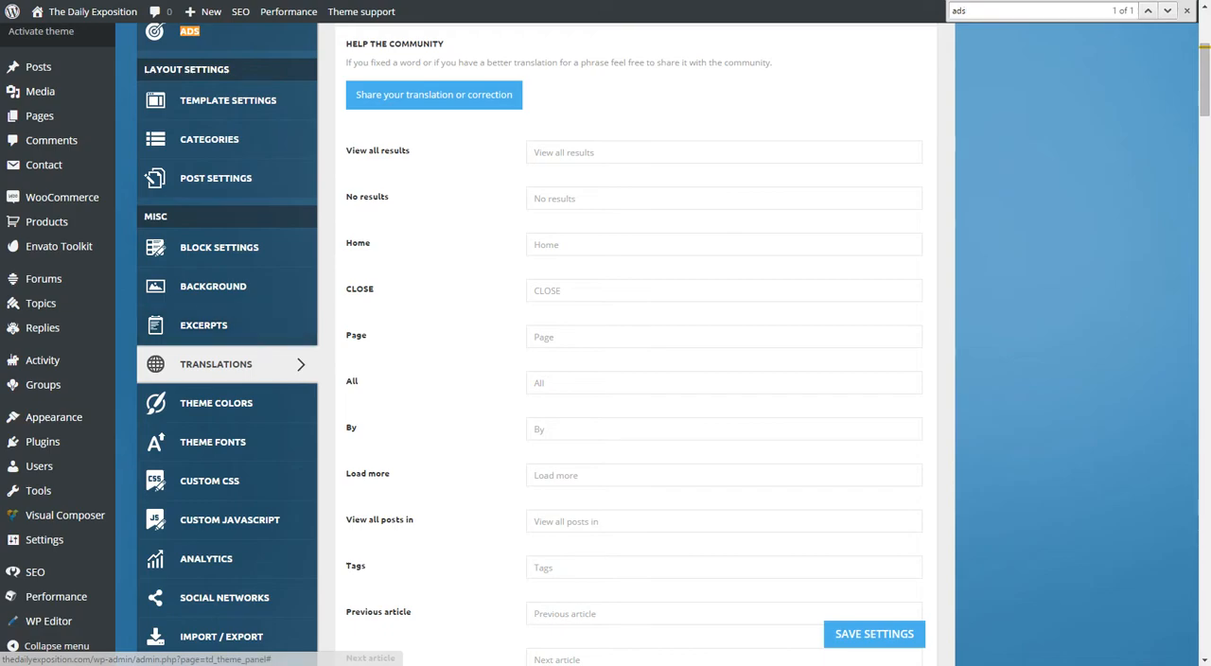
{"action": "left_click", "coordinate": [1187, 10]}
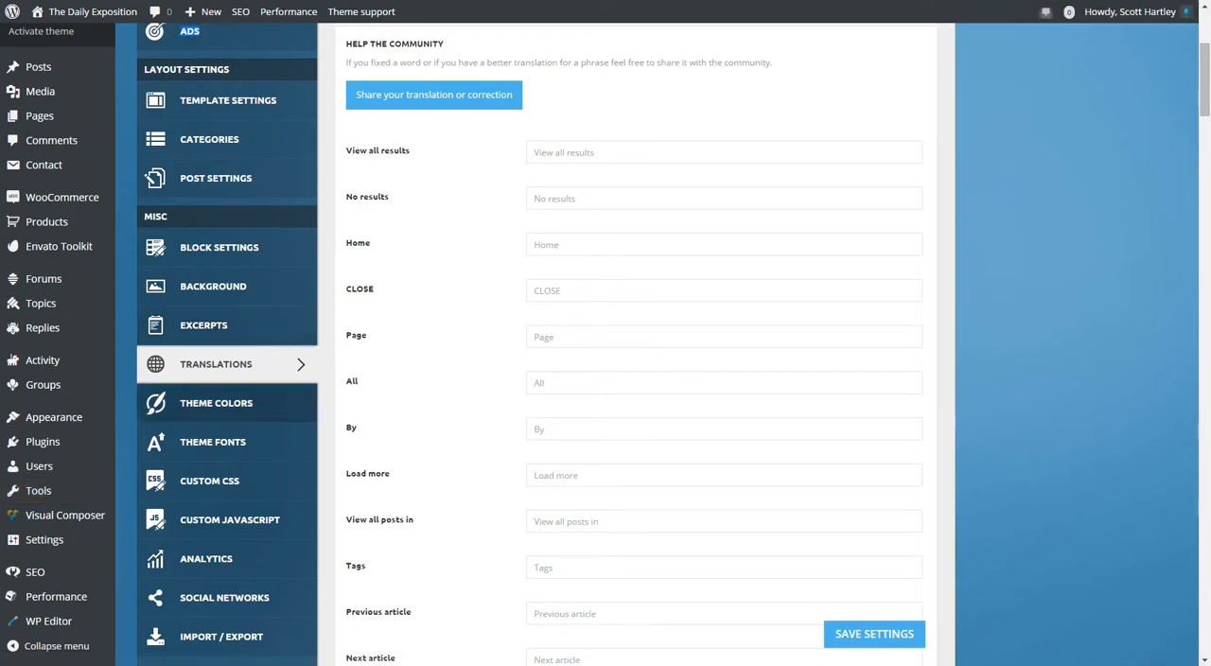
Open the Theme Colors settings, review the general accent, background and header color options, and collapse that section.
{"action": "left_click", "coordinate": [216, 402]}
{"action": "scroll", "coordinate": [215, 402], "scroll_direction": "up", "scroll_amount": 3}
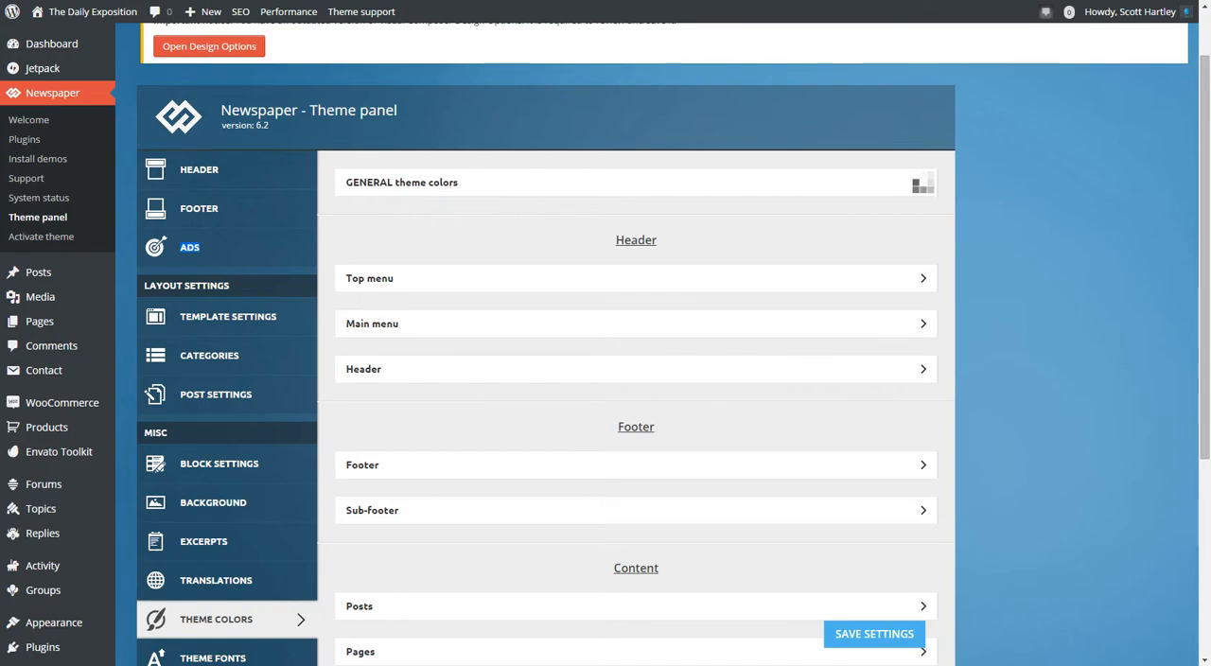
{"action": "left_click", "coordinate": [919, 184]}
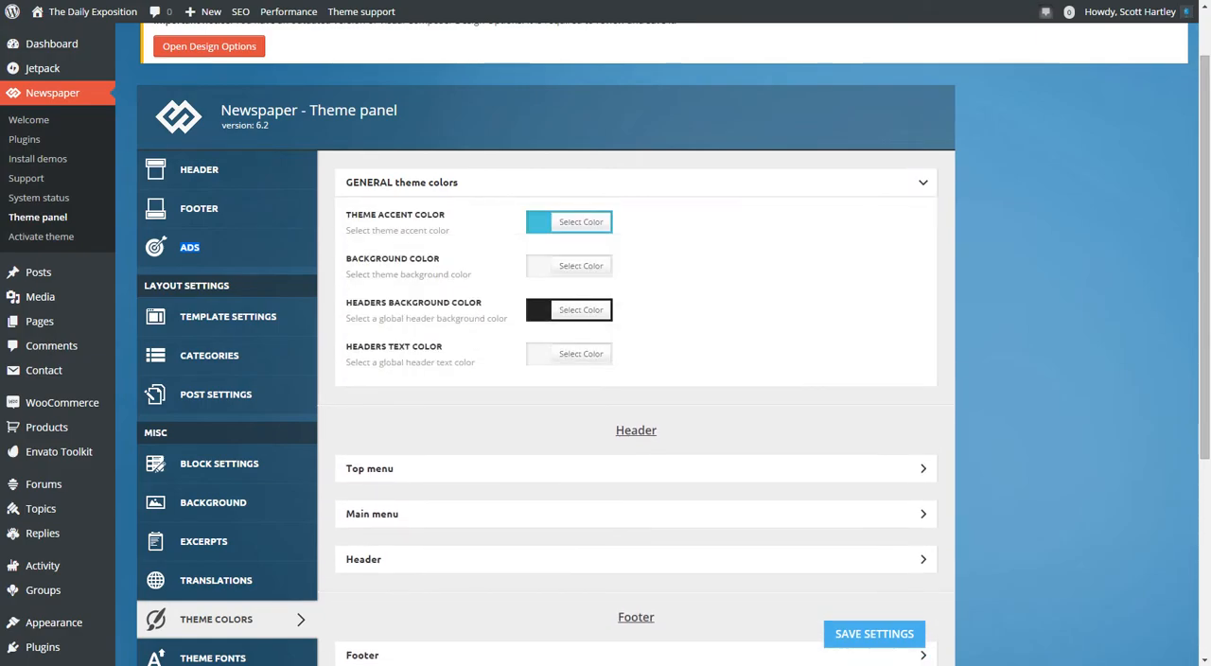
{"action": "left_click", "coordinate": [921, 182]}
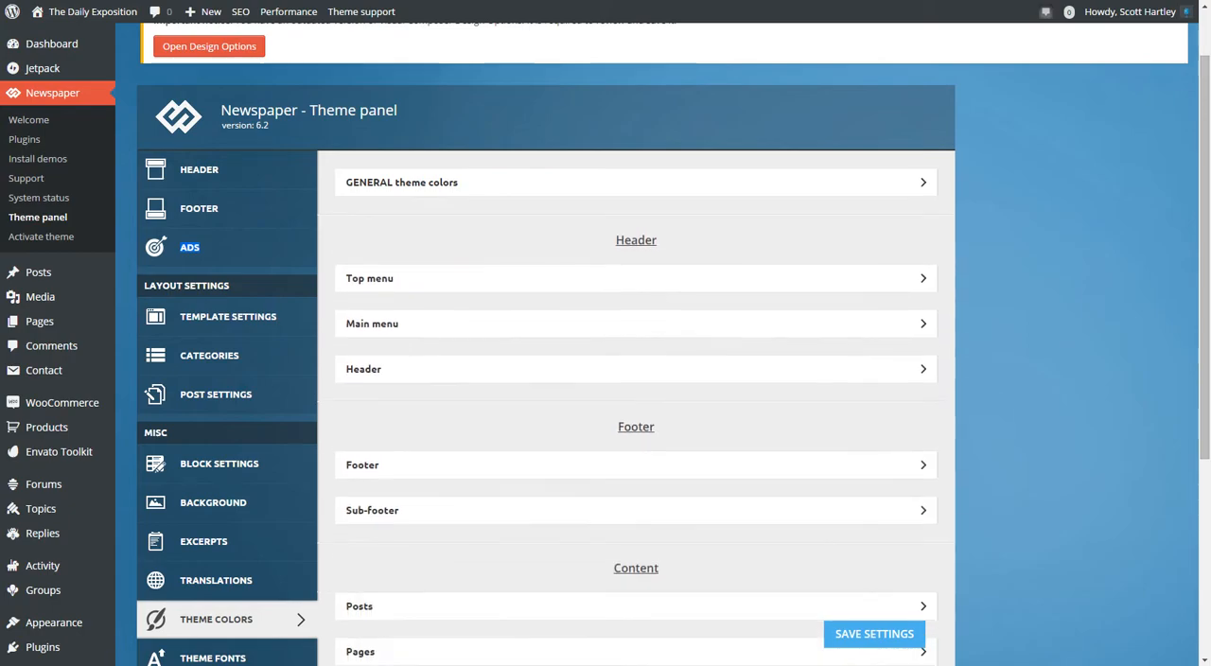
Review the color options for the header's Top menu and Main menu, collapsing each section after viewing.
{"action": "left_click", "coordinate": [922, 278]}
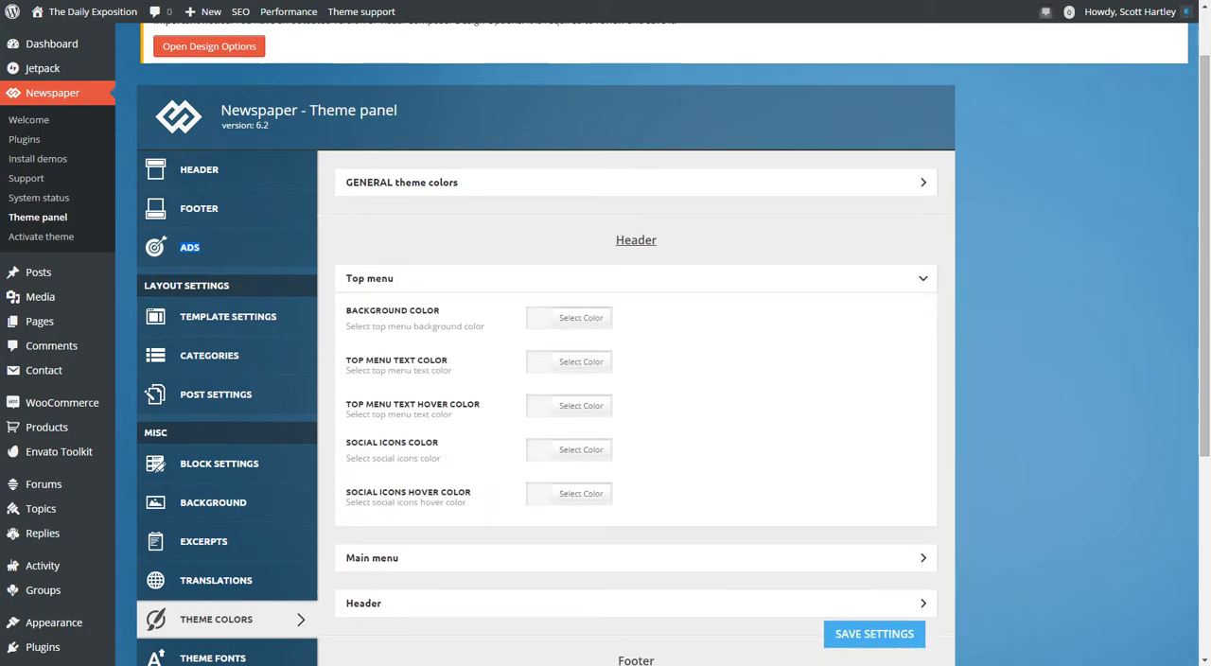
{"action": "left_click", "coordinate": [923, 278]}
{"action": "left_click", "coordinate": [922, 324]}
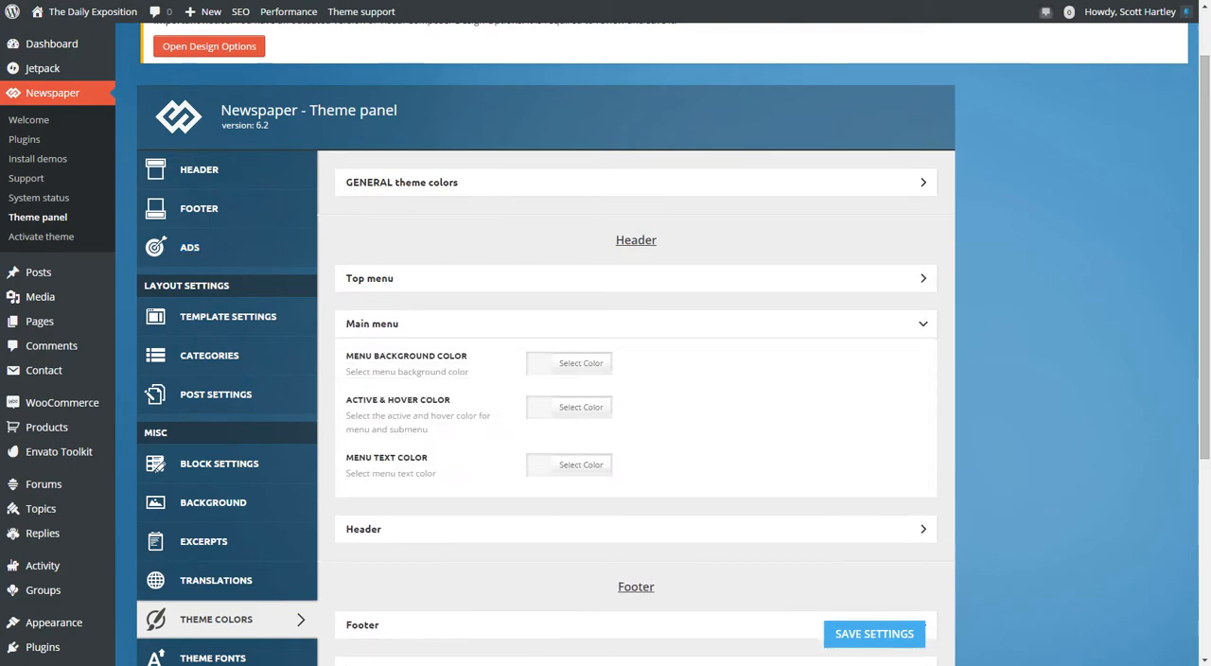
{"action": "left_click", "coordinate": [922, 323]}
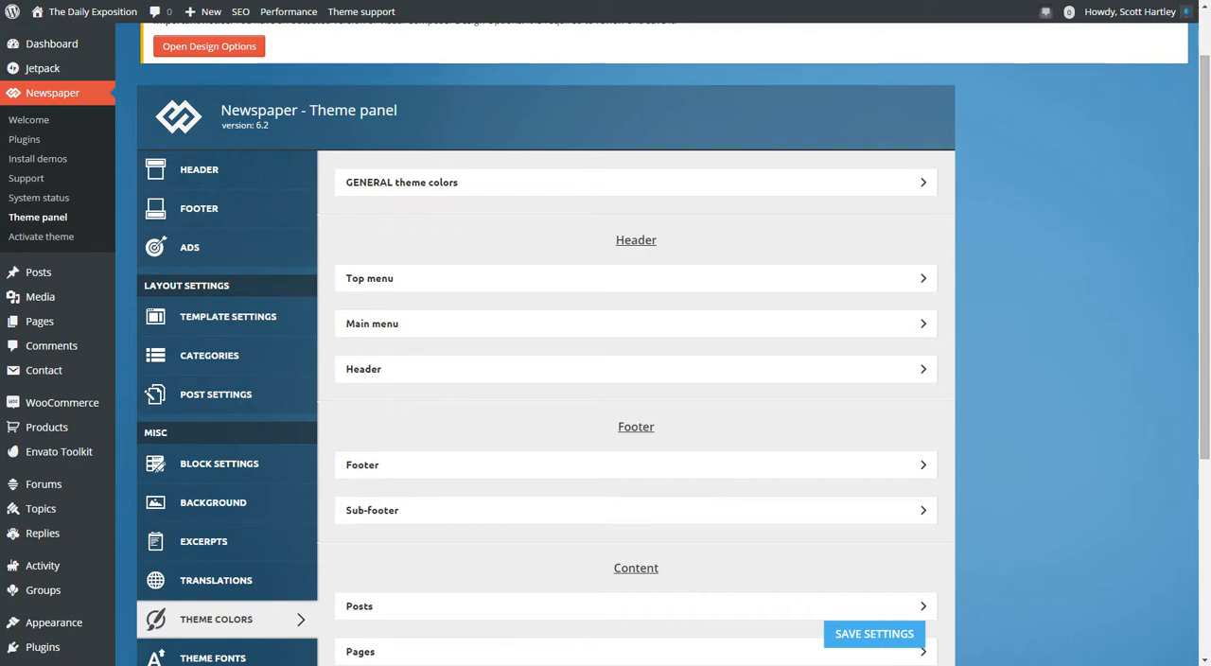
Look over the header, footer and content sections listed in the Theme Colors settings.
{"action": "scroll", "coordinate": [635, 379], "scroll_direction": "down", "scroll_amount": 2}
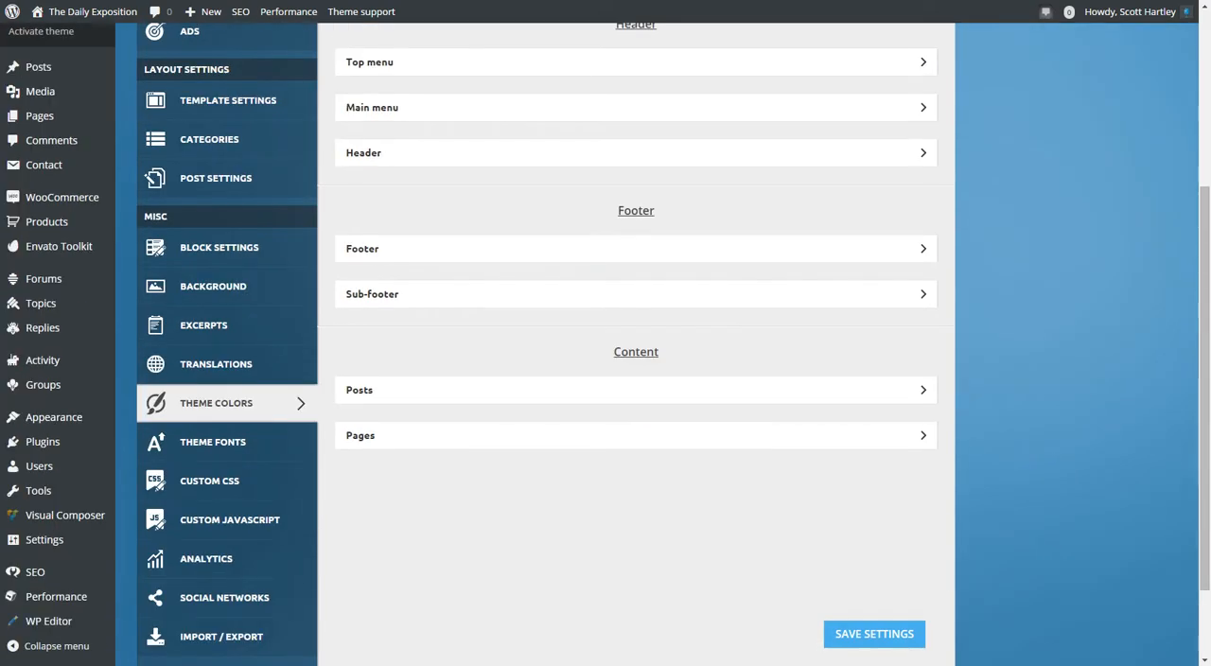
{"action": "scroll", "coordinate": [635, 379], "scroll_direction": "up", "scroll_amount": 2}
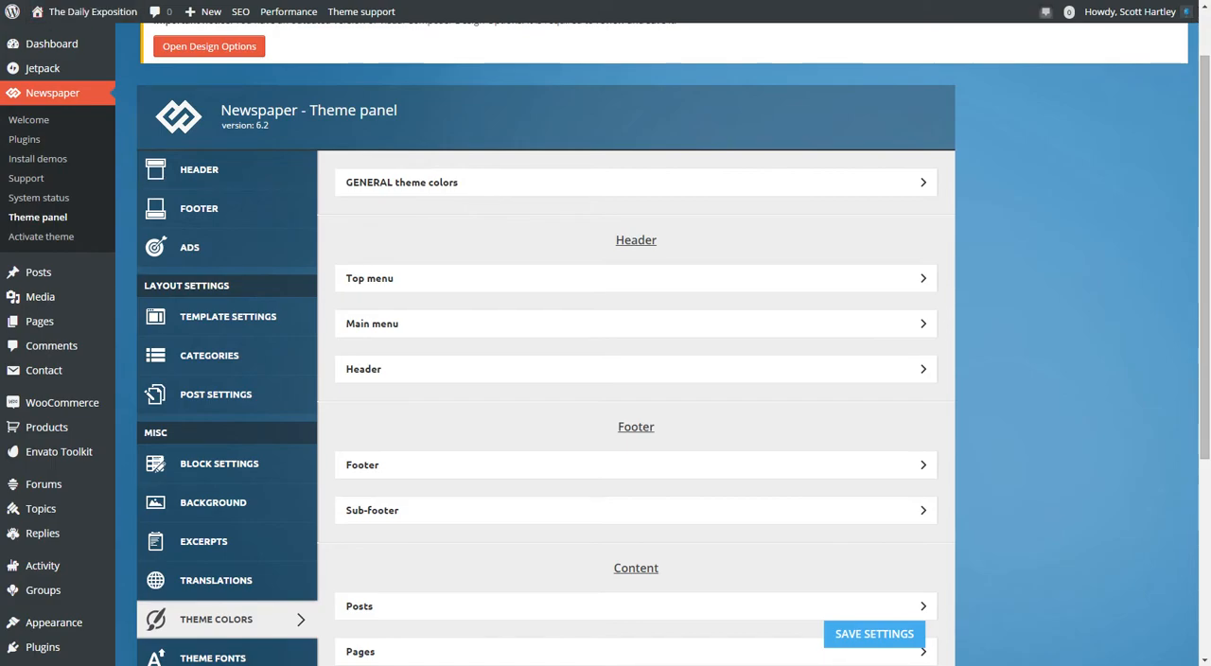
{"action": "scroll", "coordinate": [635, 378], "scroll_direction": "down", "scroll_amount": 2}
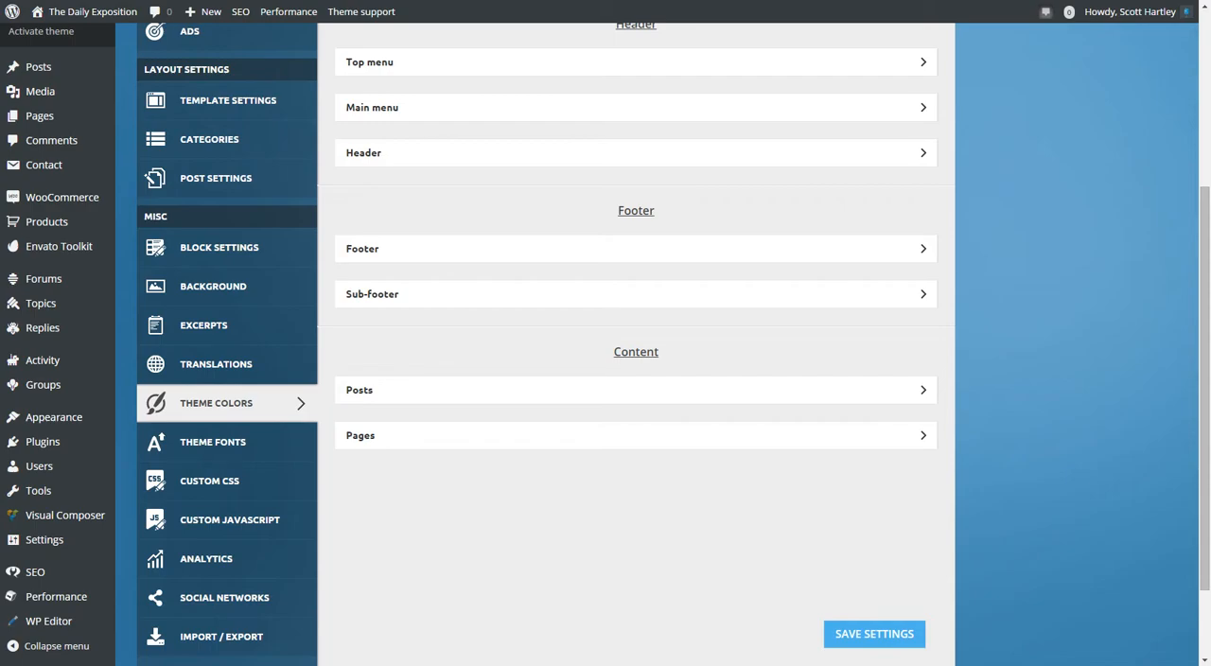
{"action": "scroll", "coordinate": [636, 378], "scroll_direction": "up", "scroll_amount": 3}
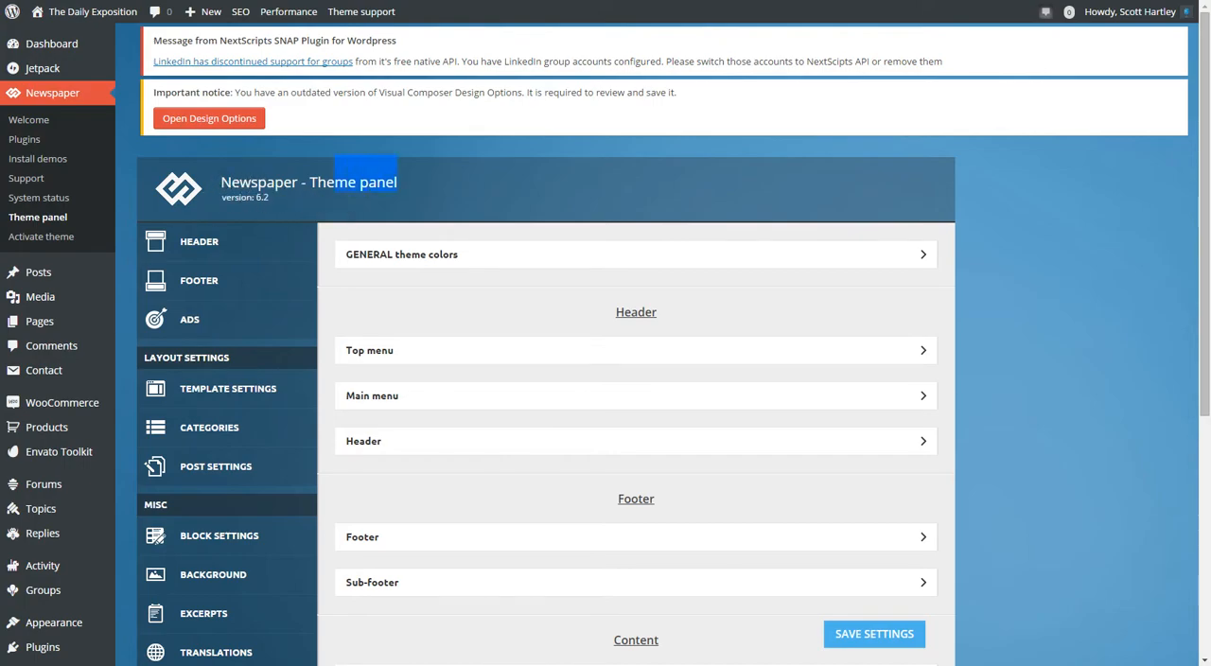
{"action": "scroll", "coordinate": [635, 378], "scroll_direction": "down", "scroll_amount": 4}
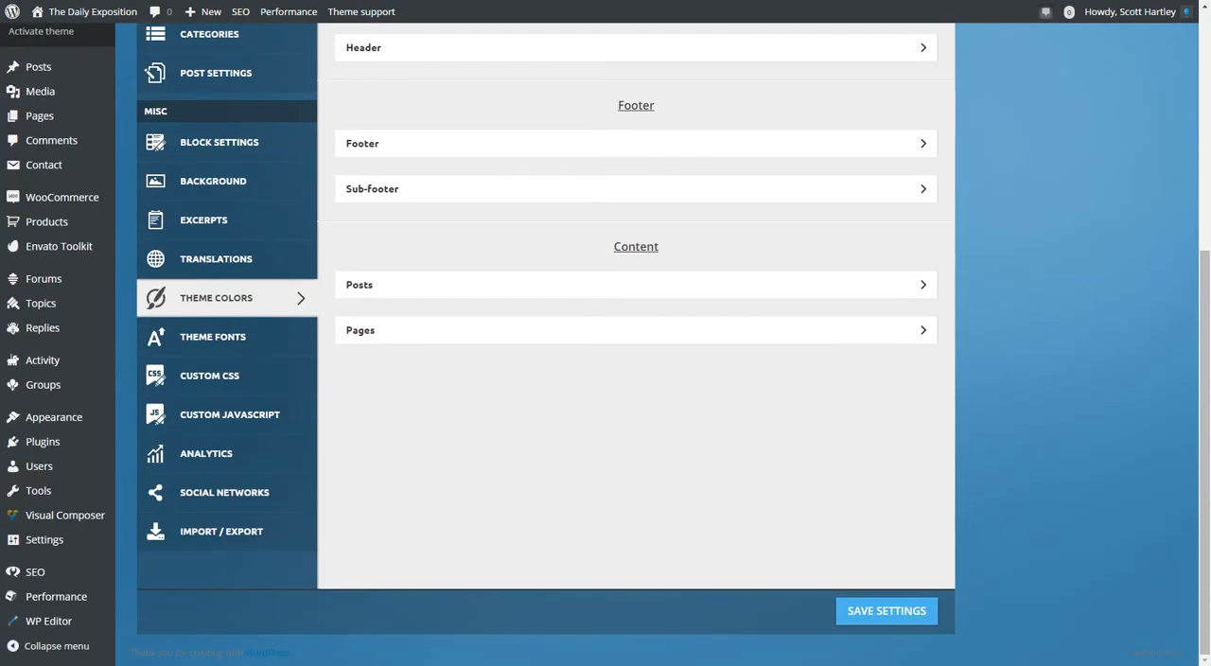
{"action": "scroll", "coordinate": [636, 378], "scroll_direction": "up", "scroll_amount": 2}
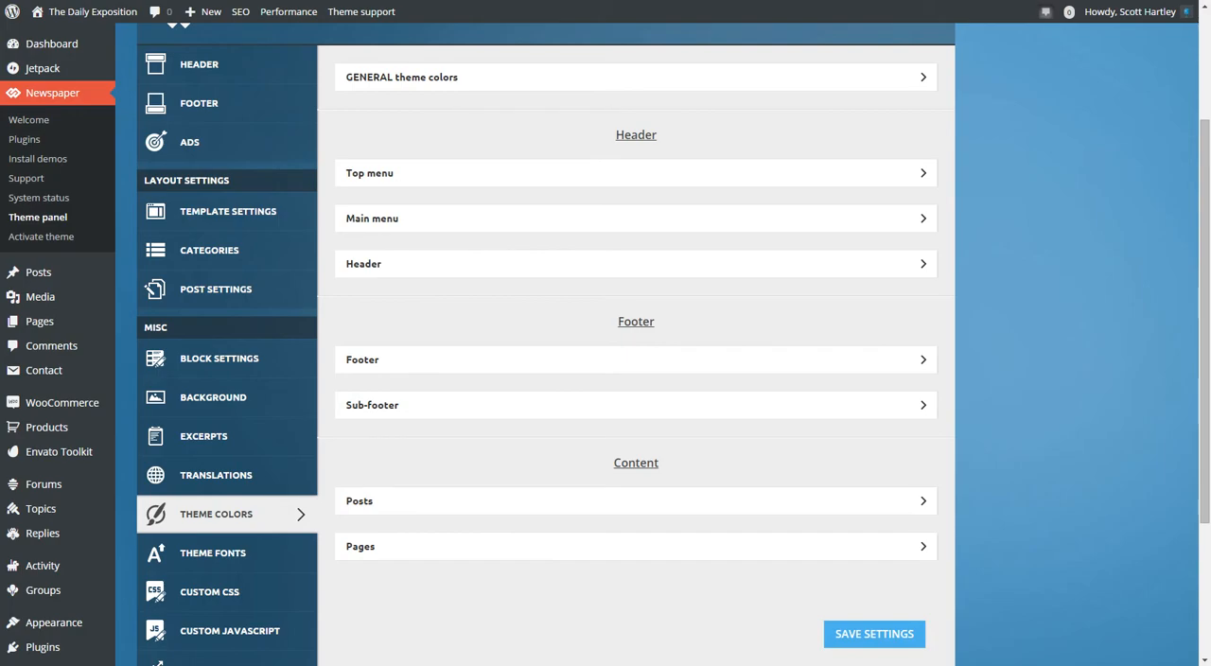
{"action": "scroll", "coordinate": [636, 379], "scroll_direction": "down", "scroll_amount": 1}
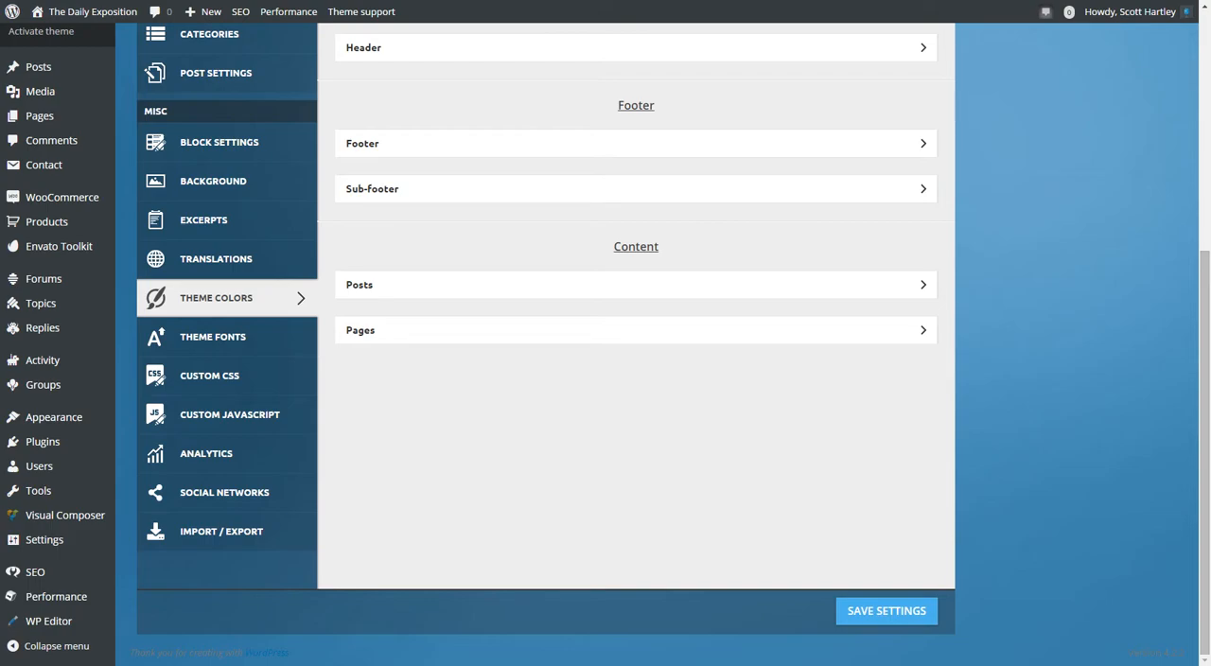
{"action": "scroll", "coordinate": [605, 378], "scroll_direction": "up", "scroll_amount": 2}
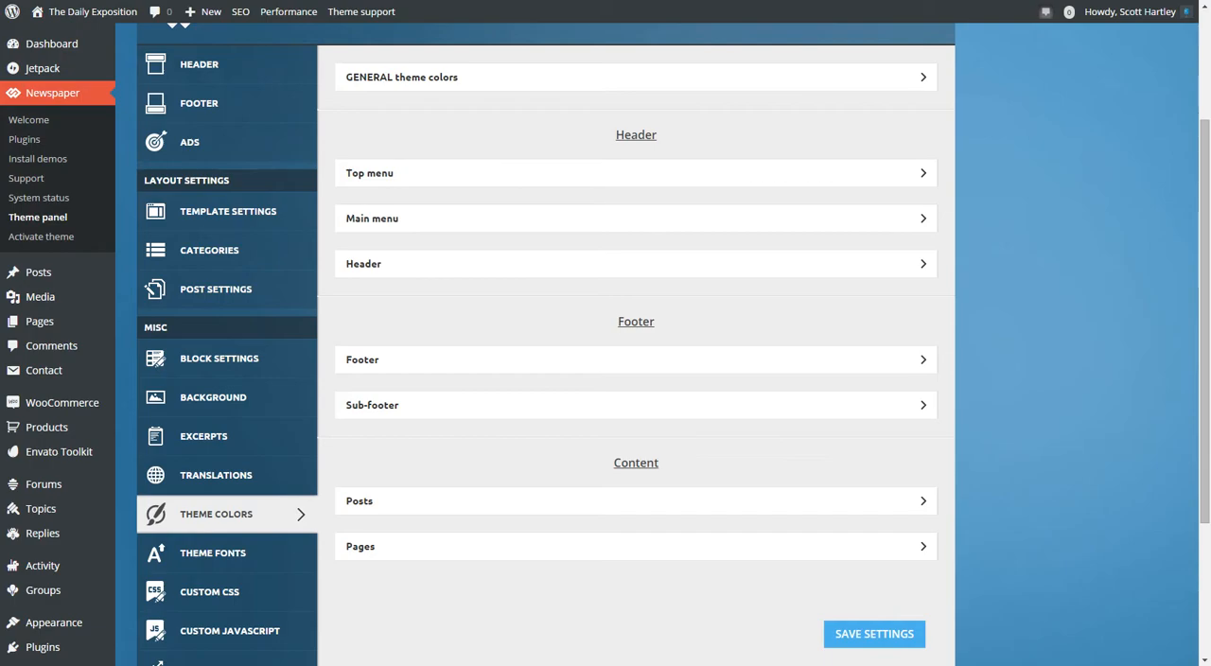
Review the theme color options of the Header, Main menu and Top menu sections, collapsing each one after viewing.
{"action": "left_click", "coordinate": [636, 264]}
{"action": "left_click", "coordinate": [635, 264]}
{"action": "left_click", "coordinate": [636, 218]}
{"action": "left_click", "coordinate": [636, 218]}
{"action": "left_click", "coordinate": [636, 173]}
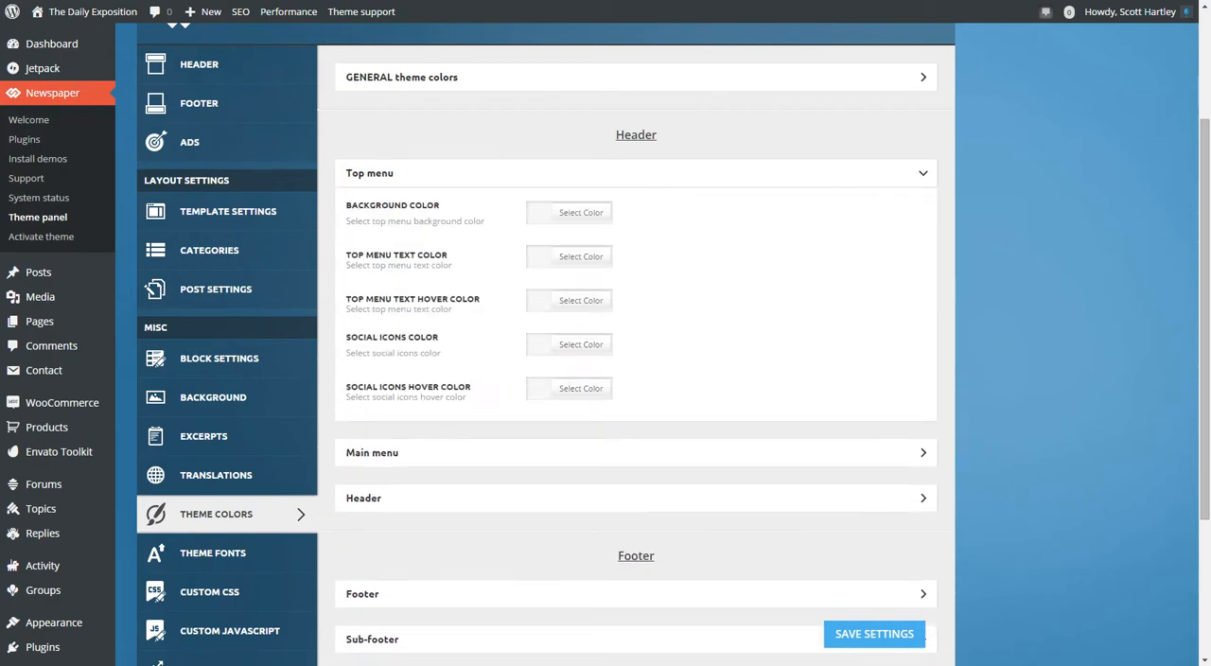
{"action": "left_click", "coordinate": [636, 173]}
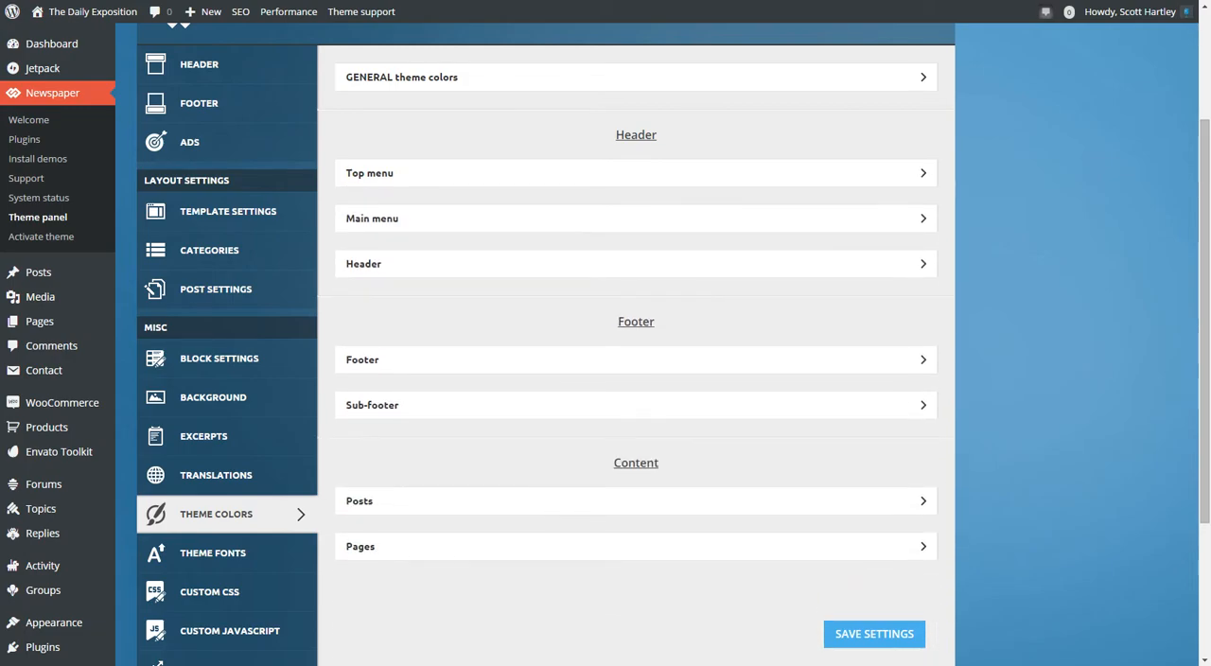
Expand the general theme colors, look at the theme accent color option, and collapse the section.
{"action": "left_click", "coordinate": [636, 77]}
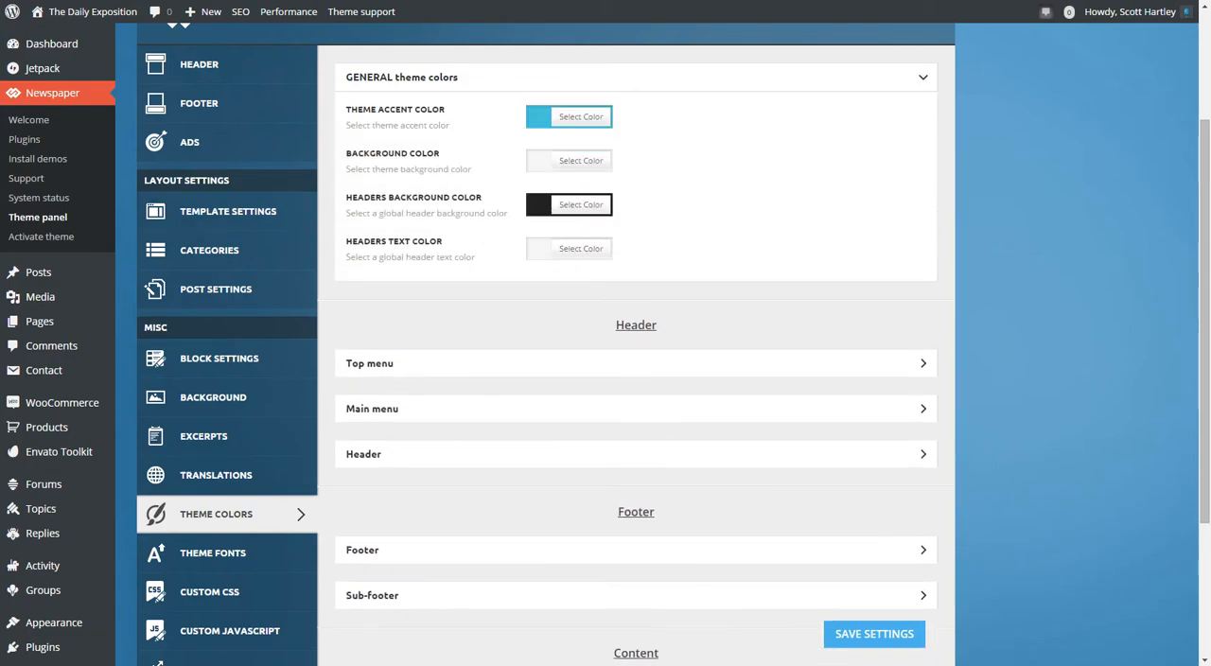
{"action": "left_click_drag", "start_coordinate": [428, 110], "coordinate": [397, 125]}
{"action": "left_click", "coordinate": [396, 125]}
{"action": "left_click", "coordinate": [922, 78]}
Review the color options for Pages and Posts under Content, and collapse both sections.
{"action": "scroll", "coordinate": [636, 379], "scroll_direction": "down", "scroll_amount": 3}
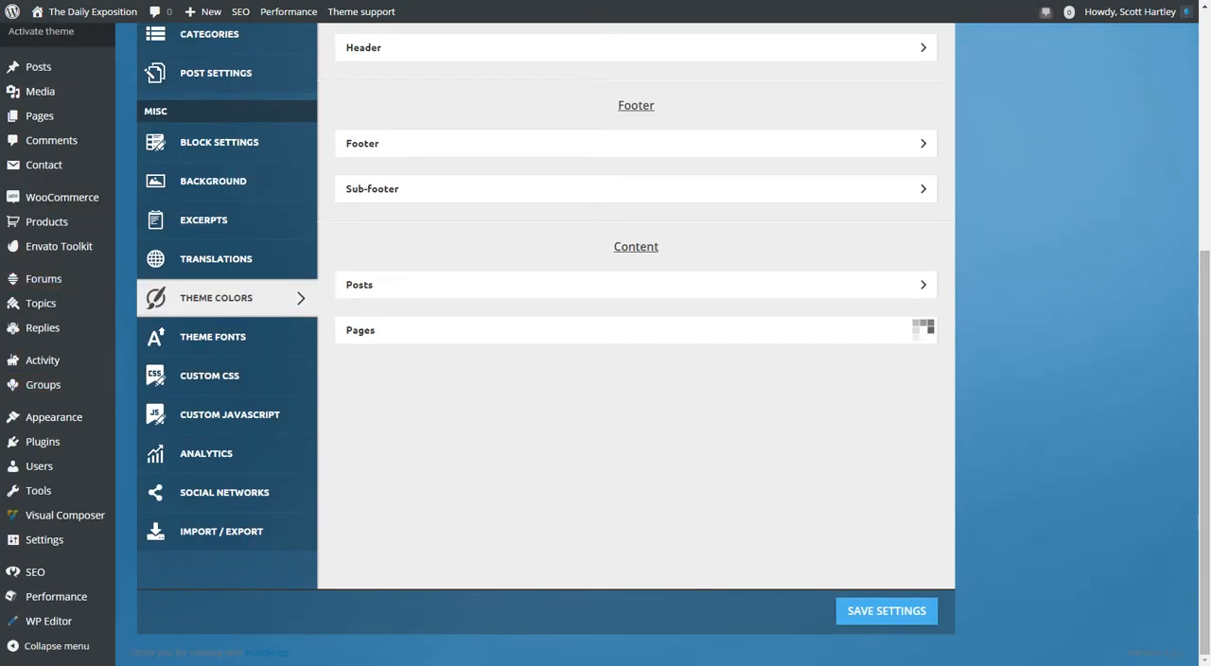
{"action": "left_click", "coordinate": [922, 330]}
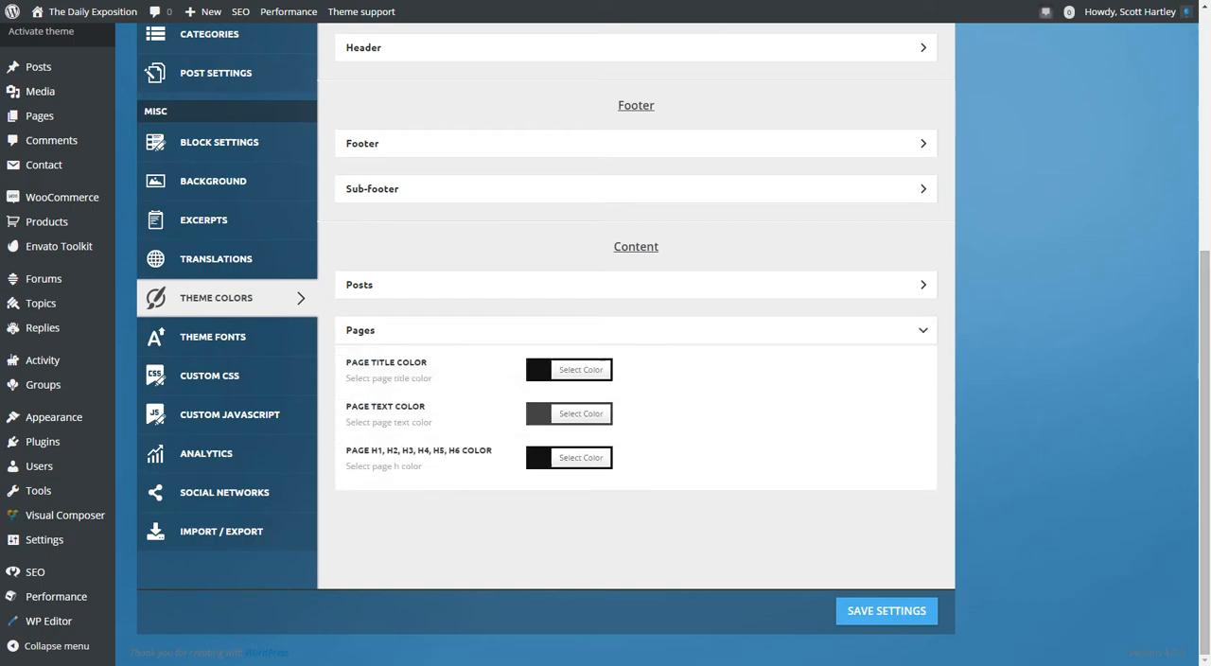
{"action": "left_click", "coordinate": [922, 284]}
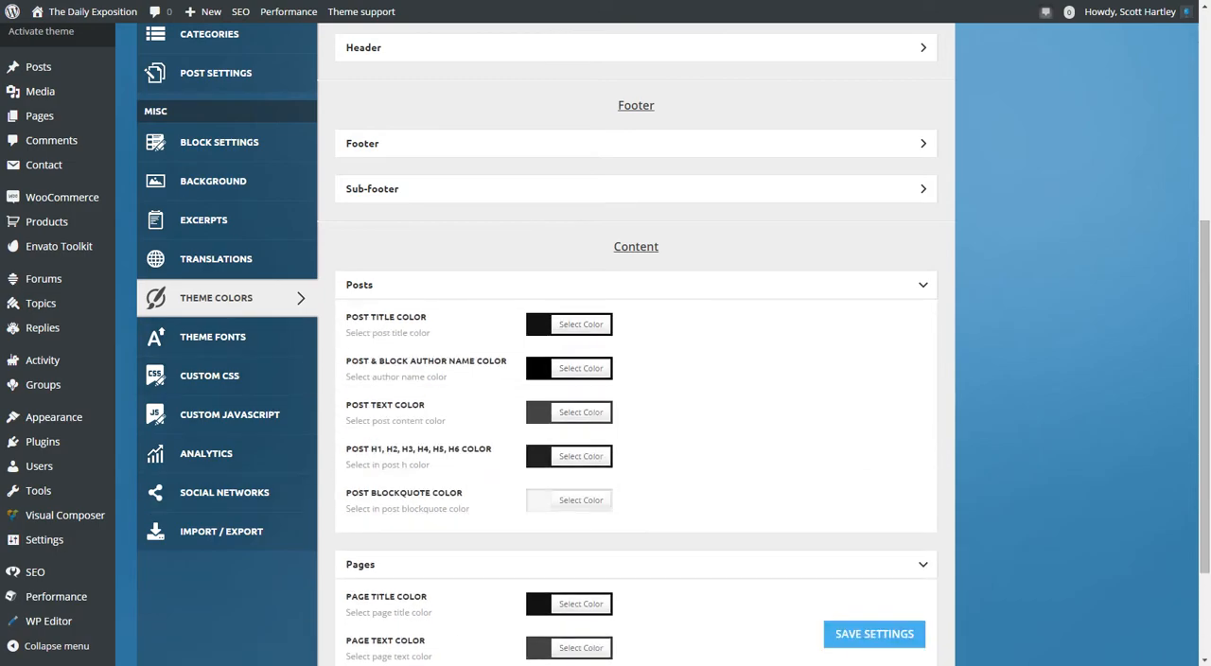
{"action": "left_click", "coordinate": [636, 565]}
{"action": "left_click", "coordinate": [636, 285]}
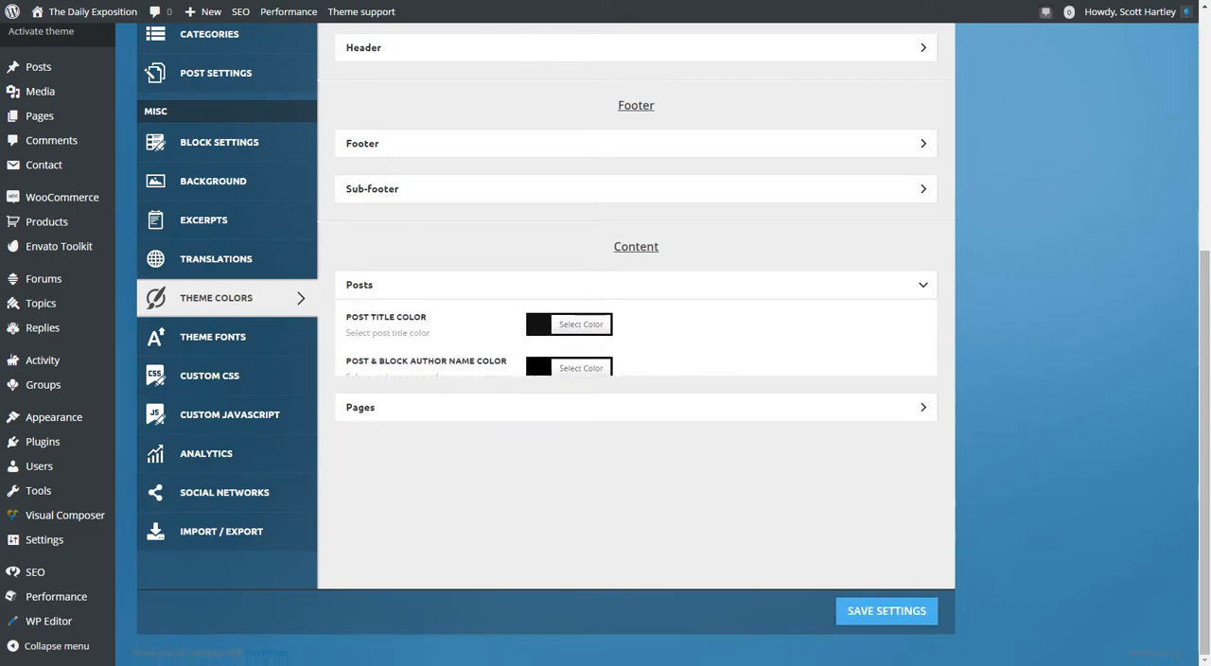
Open the Theme Fonts settings, expand the Header section, and browse the font families available for the Top menu.
{"action": "left_click", "coordinate": [213, 337]}
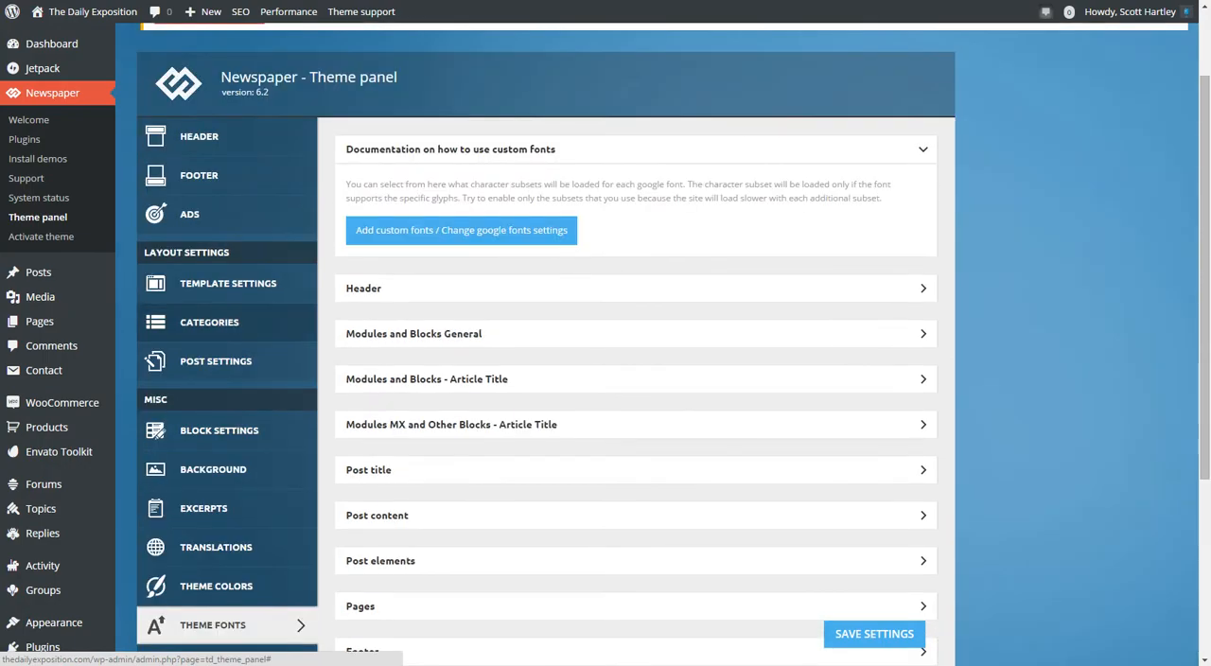
{"action": "left_click", "coordinate": [636, 287]}
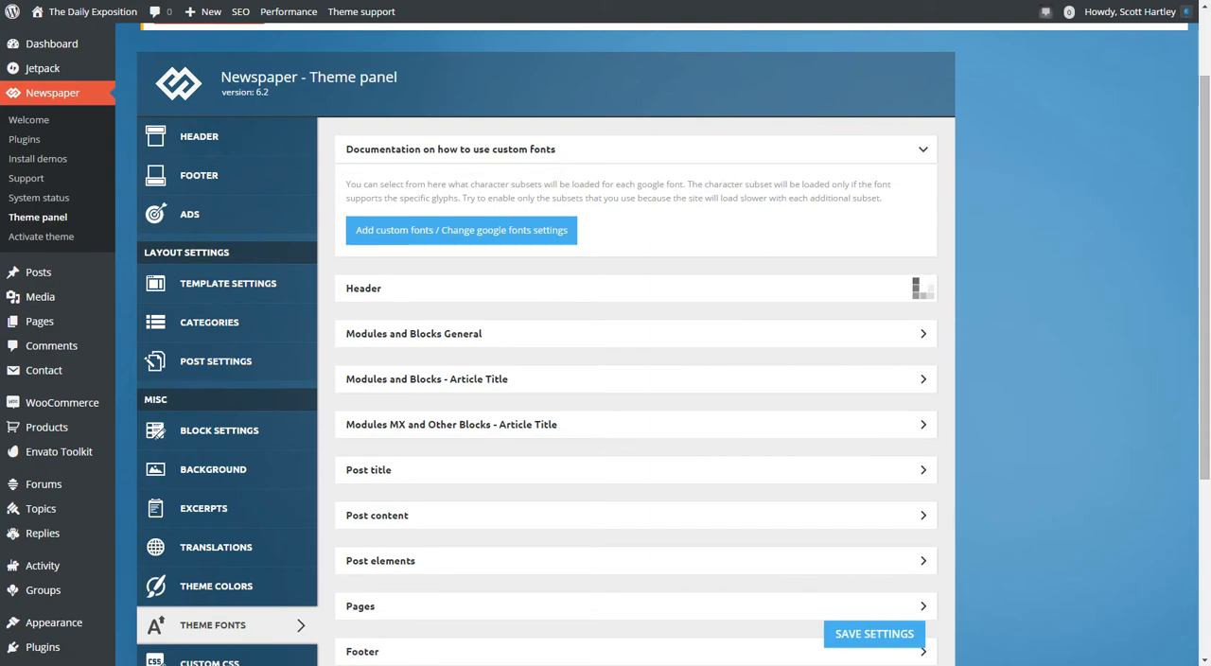
{"action": "scroll", "coordinate": [636, 379], "scroll_direction": "down", "scroll_amount": 1}
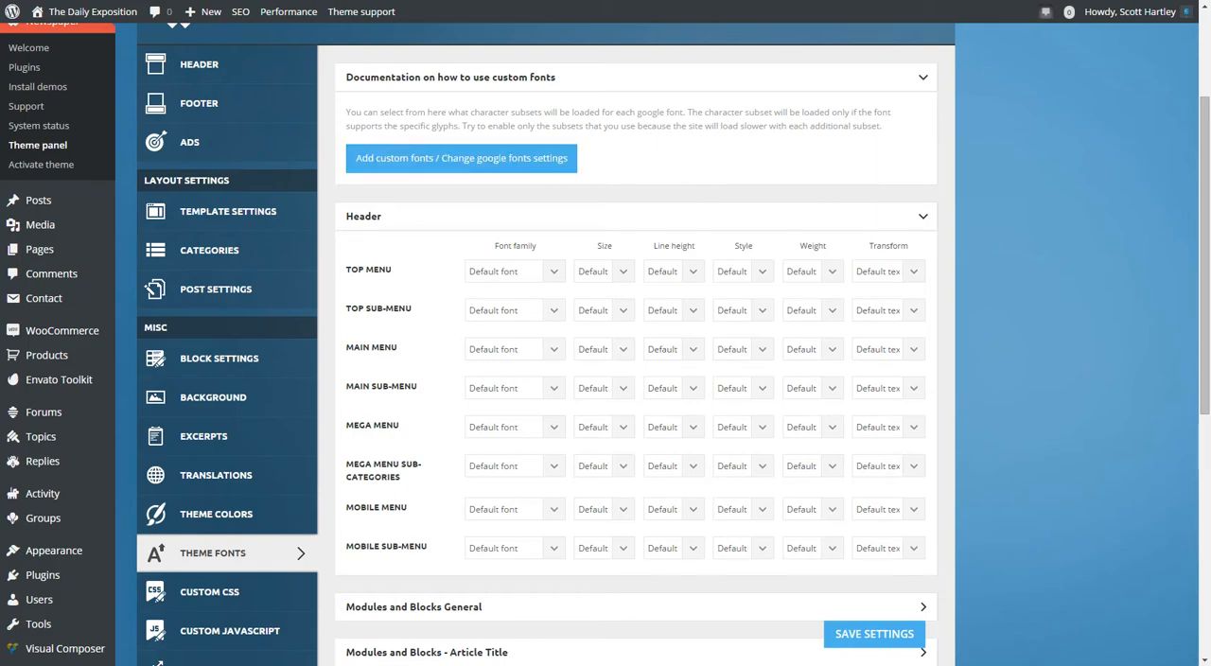
{"action": "left_click", "coordinate": [515, 272]}
{"action": "scroll", "coordinate": [568, 397], "scroll_direction": "down", "scroll_amount": 20}
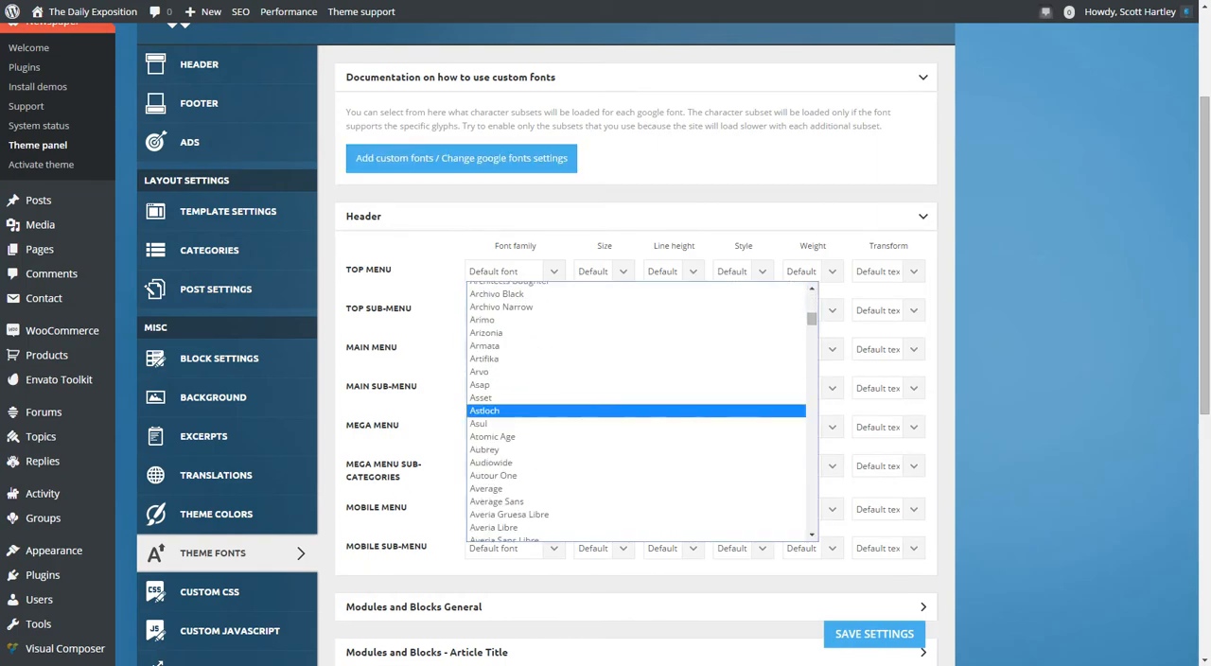
{"action": "scroll", "coordinate": [567, 388], "scroll_direction": "down", "scroll_amount": 20}
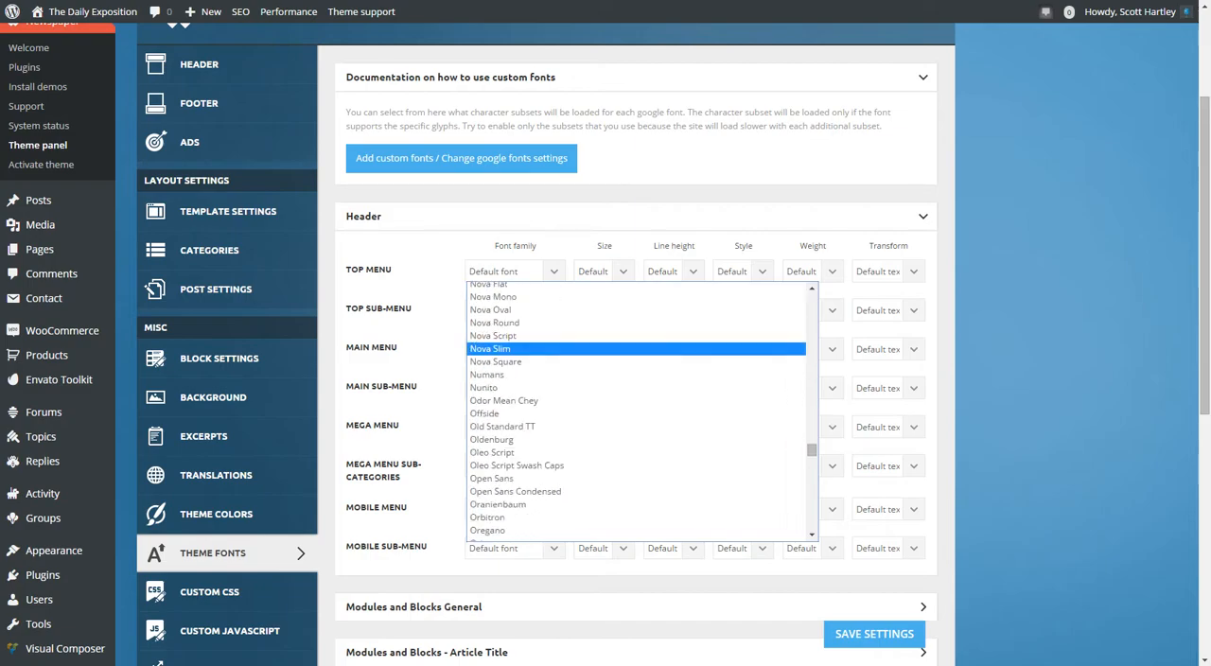
{"action": "scroll", "coordinate": [568, 379], "scroll_direction": "up", "scroll_amount": 20}
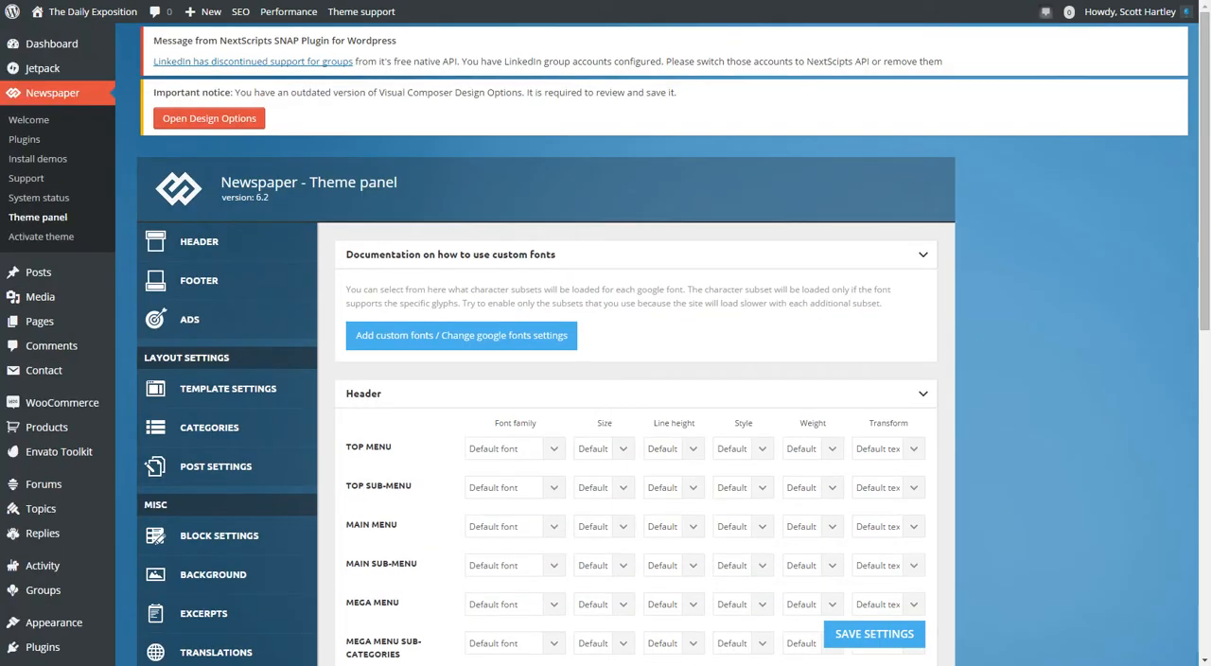
Look through the font size and line height choices for the Top menu without changing them.
{"action": "scroll", "coordinate": [605, 378], "scroll_direction": "down", "scroll_amount": 3}
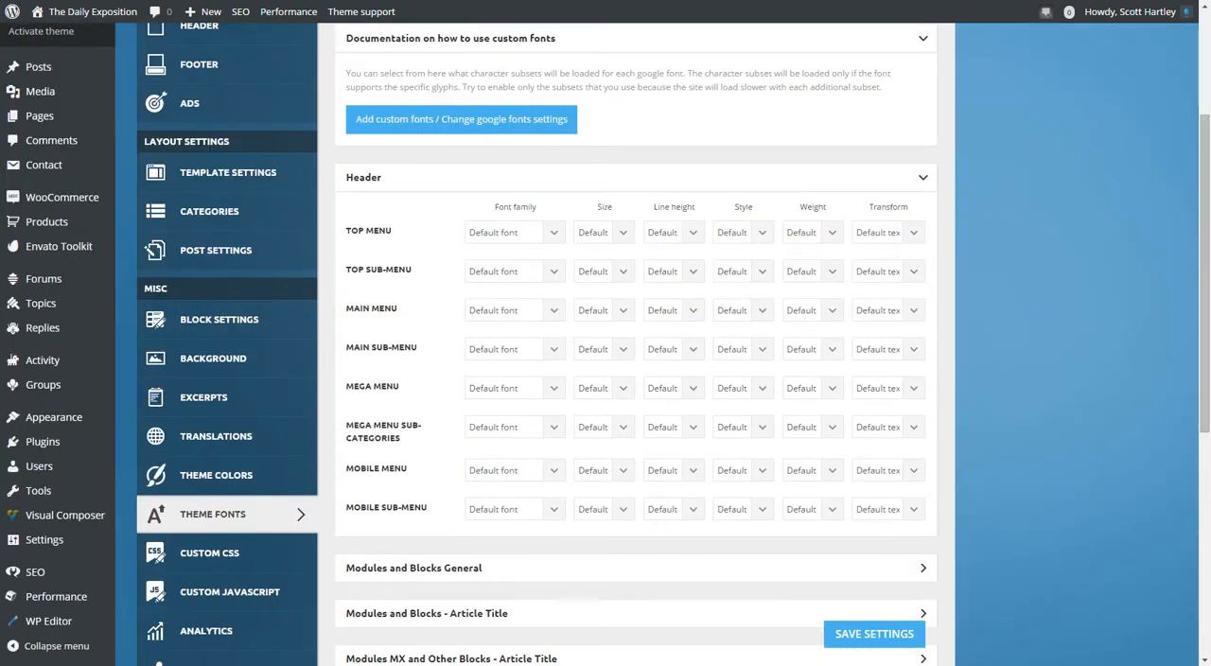
{"action": "left_click", "coordinate": [609, 233]}
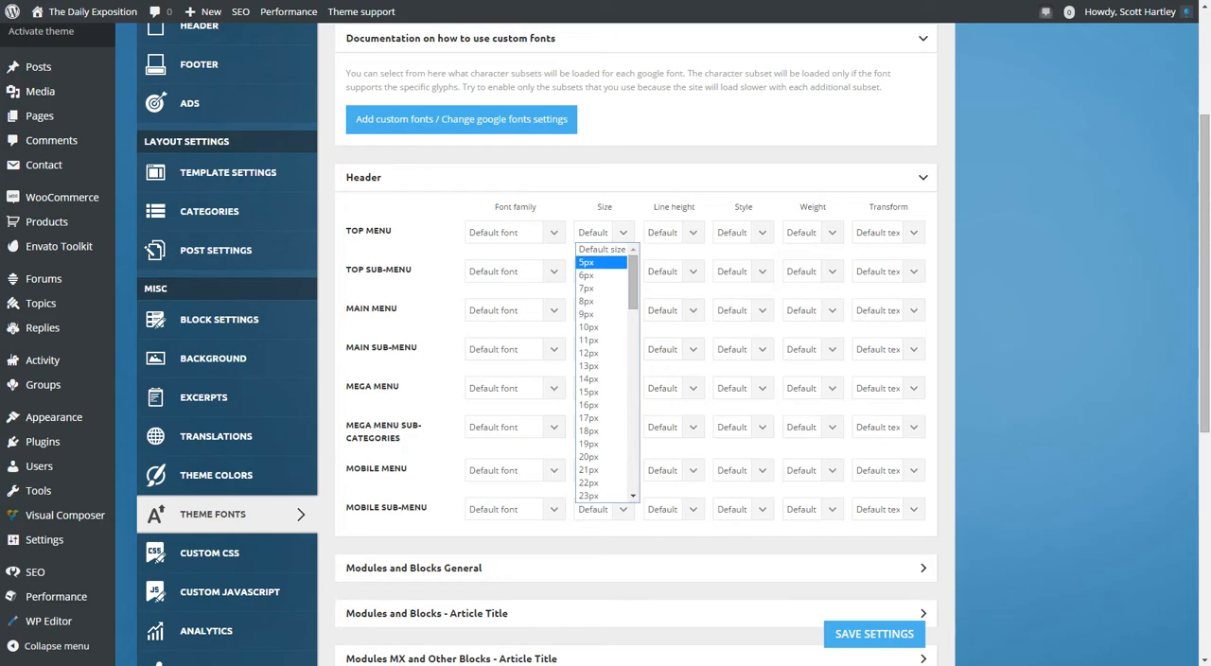
{"action": "scroll", "coordinate": [596, 405], "scroll_direction": "down", "scroll_amount": 15}
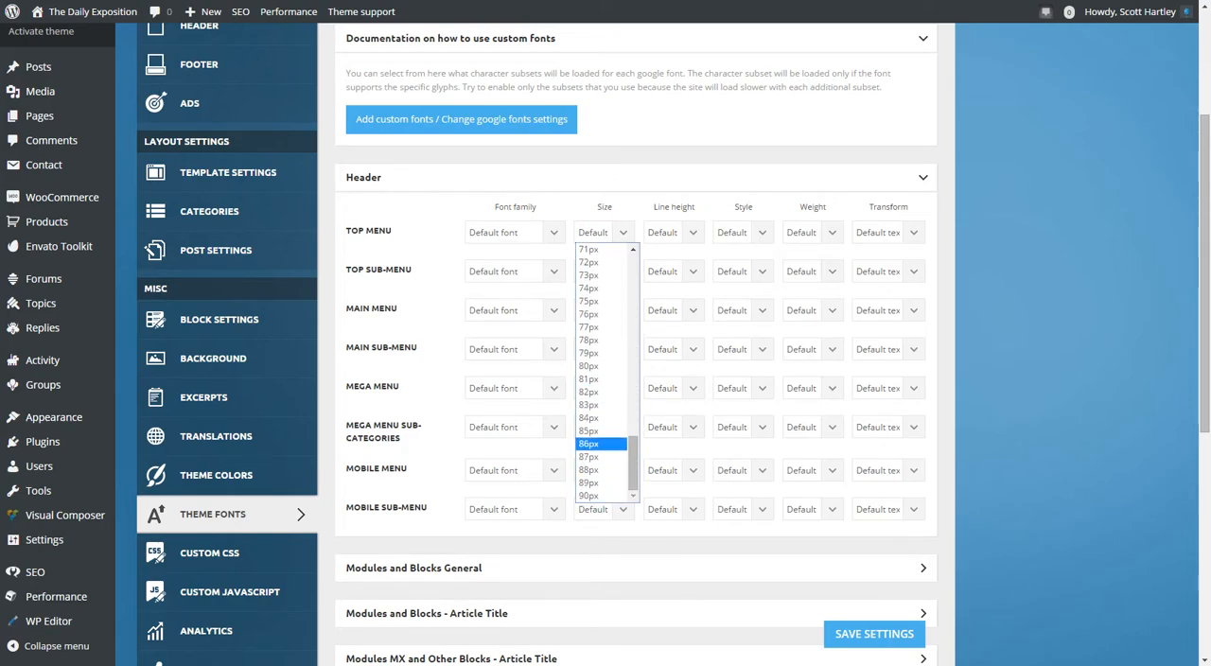
{"action": "key", "text": "Escape"}
{"action": "left_click", "coordinate": [692, 232]}
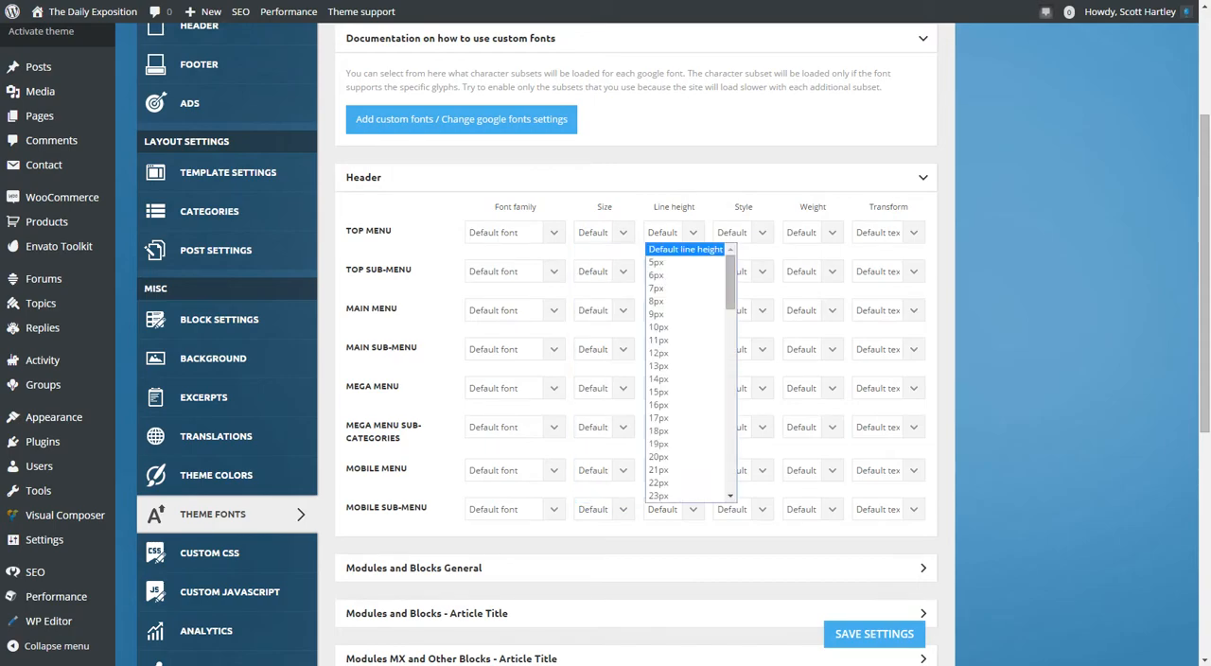
{"action": "left_click", "coordinate": [692, 233]}
View the style, weight and transform choices for the Top menu font, leaving the defaults selected.
{"action": "left_click", "coordinate": [762, 232]}
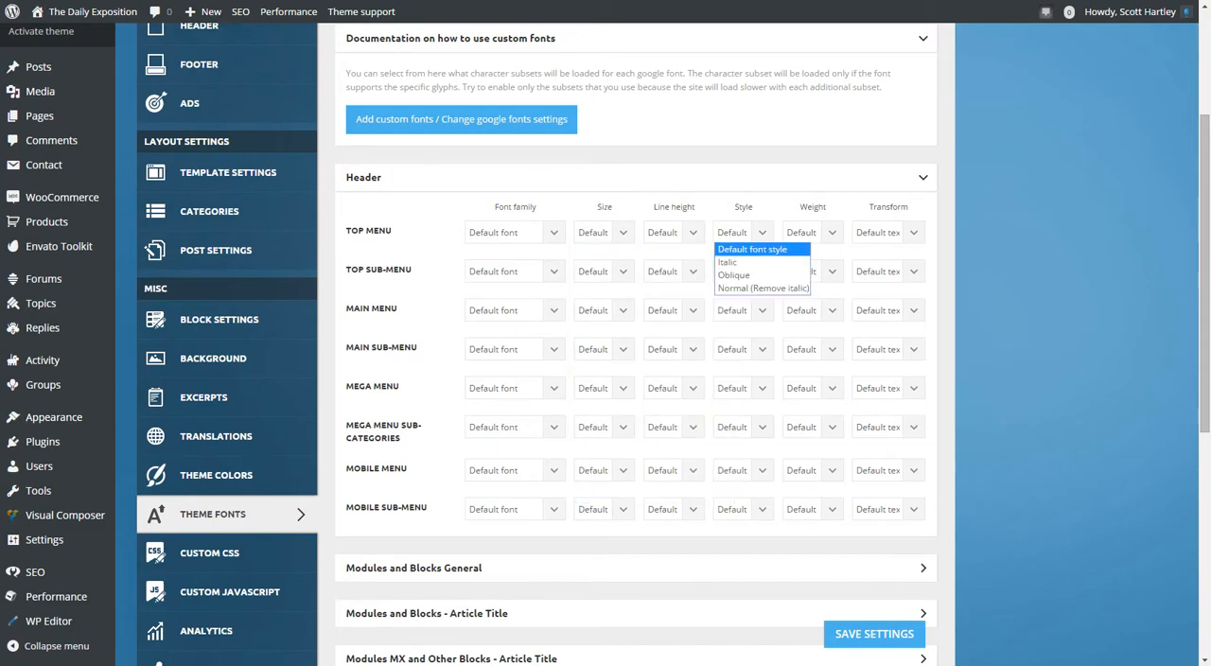
{"action": "left_click", "coordinate": [761, 232]}
{"action": "left_click", "coordinate": [831, 233]}
{"action": "left_click", "coordinate": [832, 233]}
{"action": "left_click", "coordinate": [913, 233]}
{"action": "left_click", "coordinate": [913, 233]}
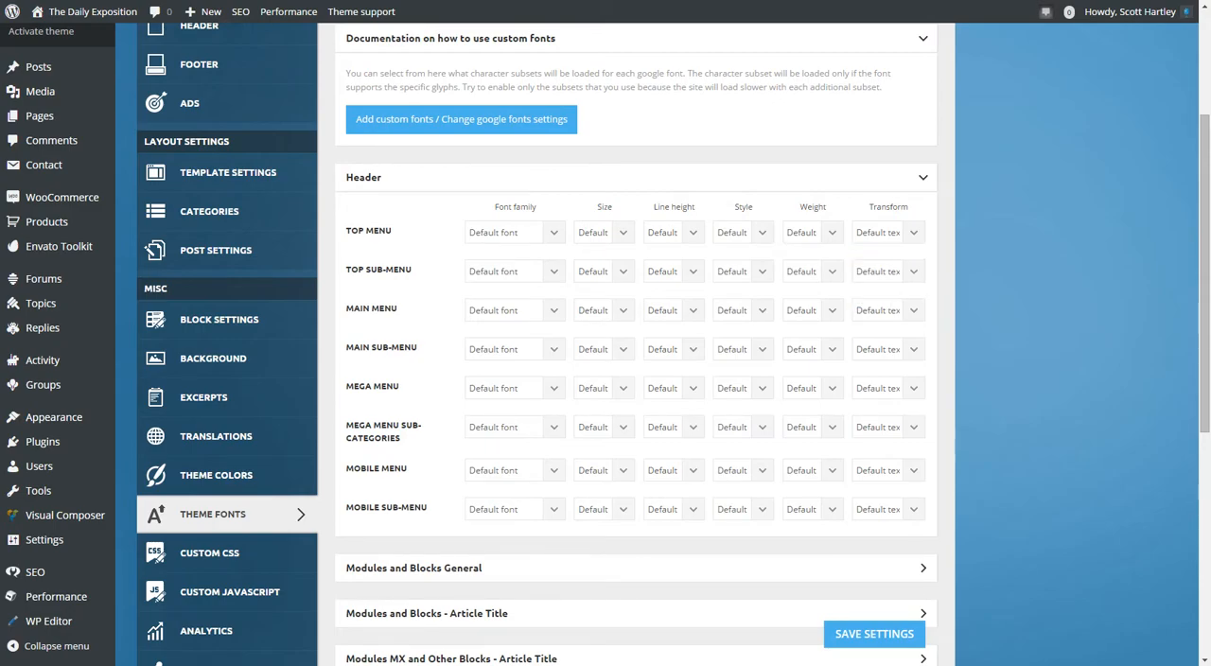
Collapse the Header fonts, review the Modules and Blocks General font options, and collapse that section.
{"action": "left_click", "coordinate": [923, 178]}
{"action": "left_click", "coordinate": [922, 223]}
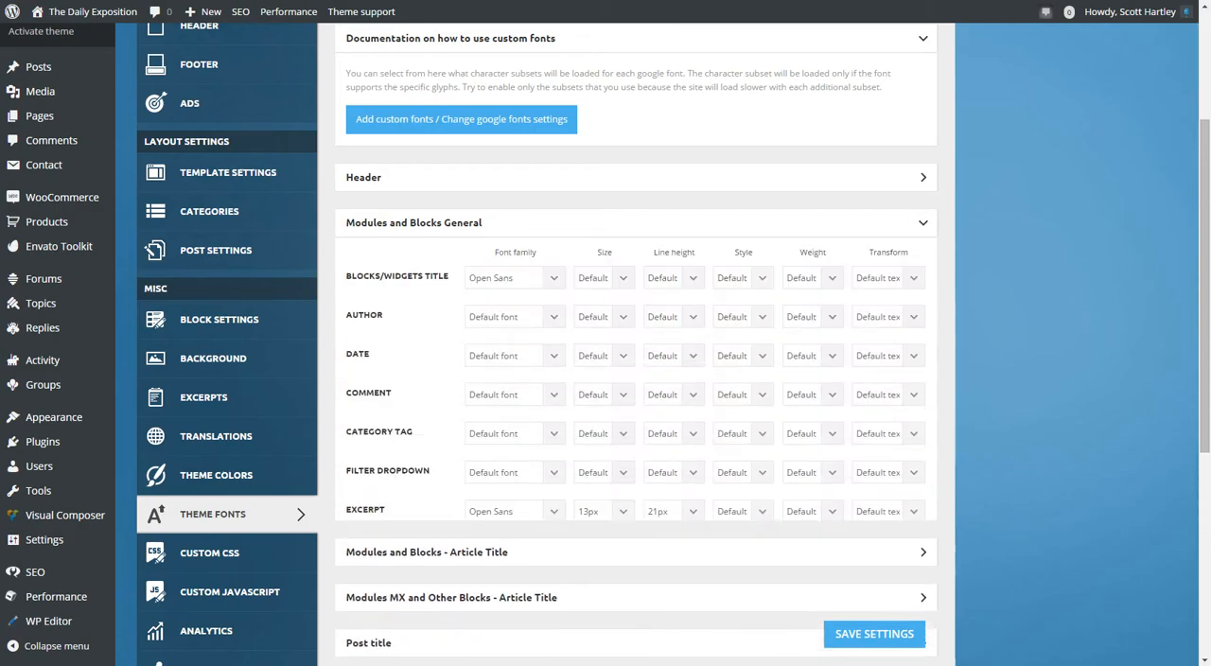
{"action": "left_click", "coordinate": [922, 223]}
Review the font options for the bbPress - Forum section and collapse it.
{"action": "scroll", "coordinate": [922, 223], "scroll_direction": "down", "scroll_amount": 1}
{"action": "scroll", "coordinate": [636, 341], "scroll_direction": "down", "scroll_amount": 1}
{"action": "left_click", "coordinate": [923, 531]}
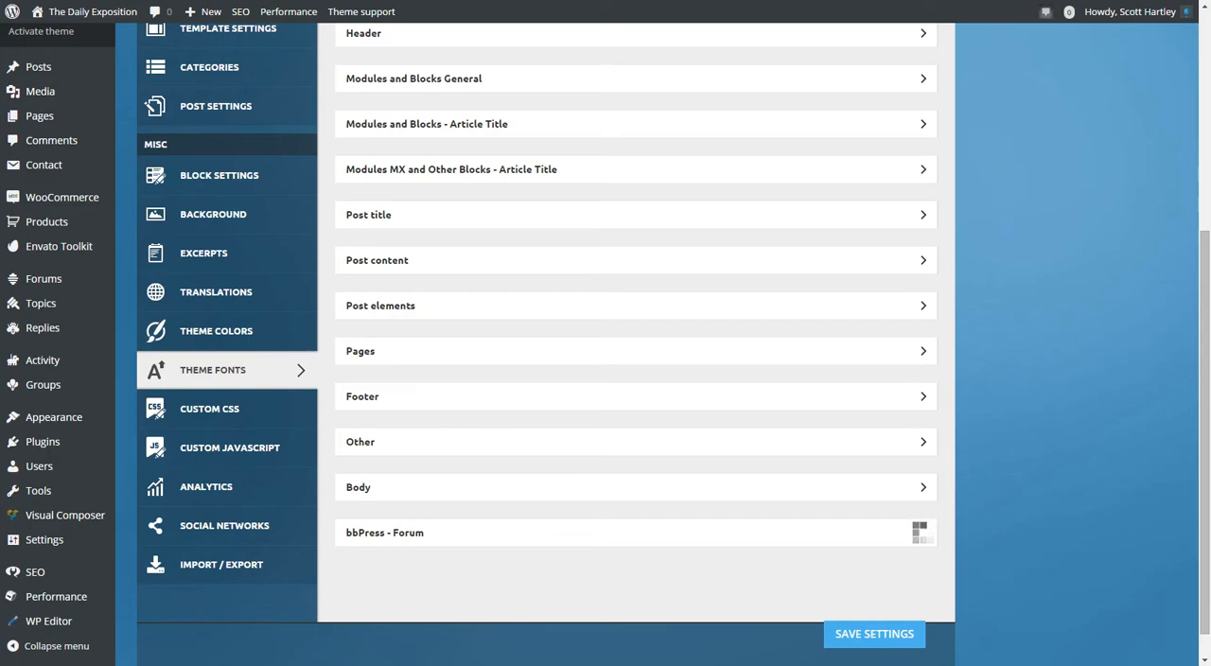
{"action": "scroll", "coordinate": [636, 341], "scroll_direction": "down", "scroll_amount": 3}
{"action": "scroll", "coordinate": [636, 341], "scroll_direction": "down", "scroll_amount": 3}
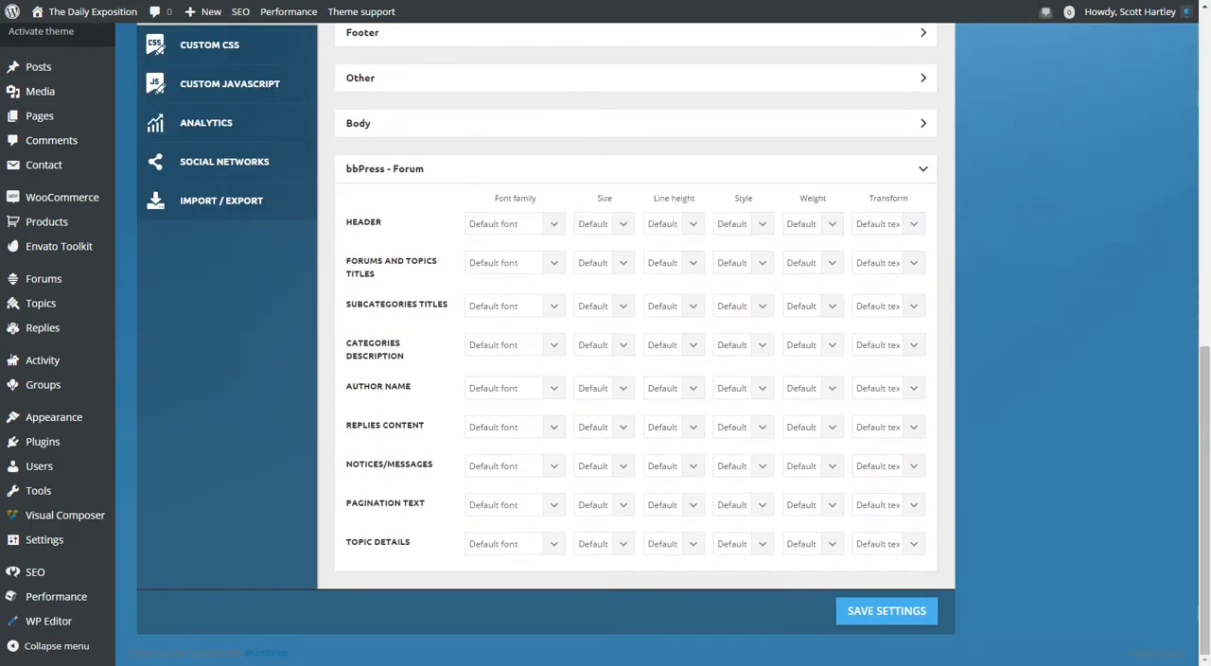
{"action": "left_click", "coordinate": [922, 168]}
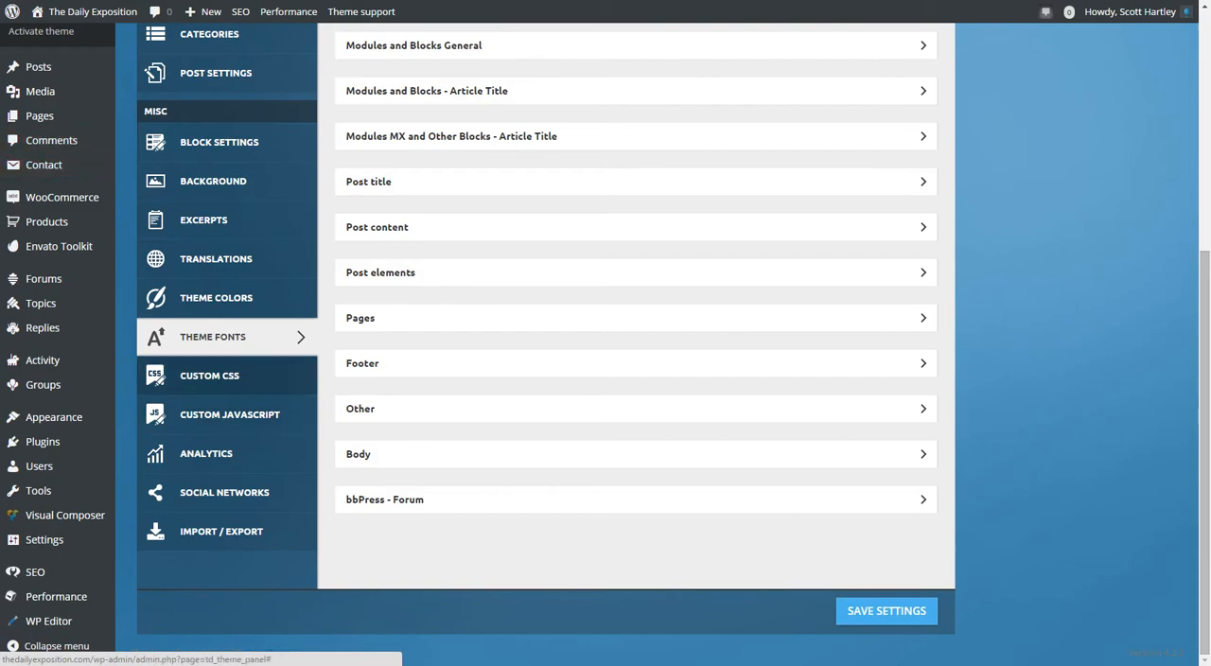
Open the Custom CSS settings and expand the Advanced CSS and Custom Body Class(s) sections to view their fields.
{"action": "left_click", "coordinate": [210, 376]}
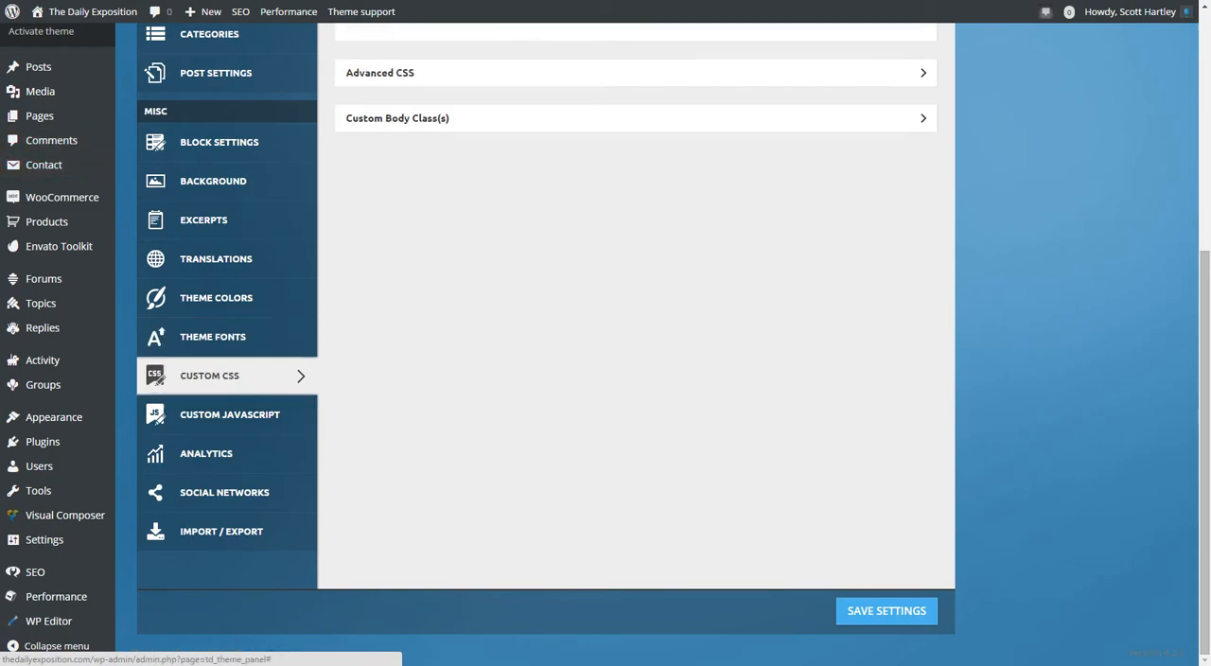
{"action": "scroll", "coordinate": [426, 378], "scroll_direction": "up", "scroll_amount": 5}
{"action": "left_click", "coordinate": [425, 432]}
{"action": "scroll", "coordinate": [426, 432], "scroll_direction": "down", "scroll_amount": 4}
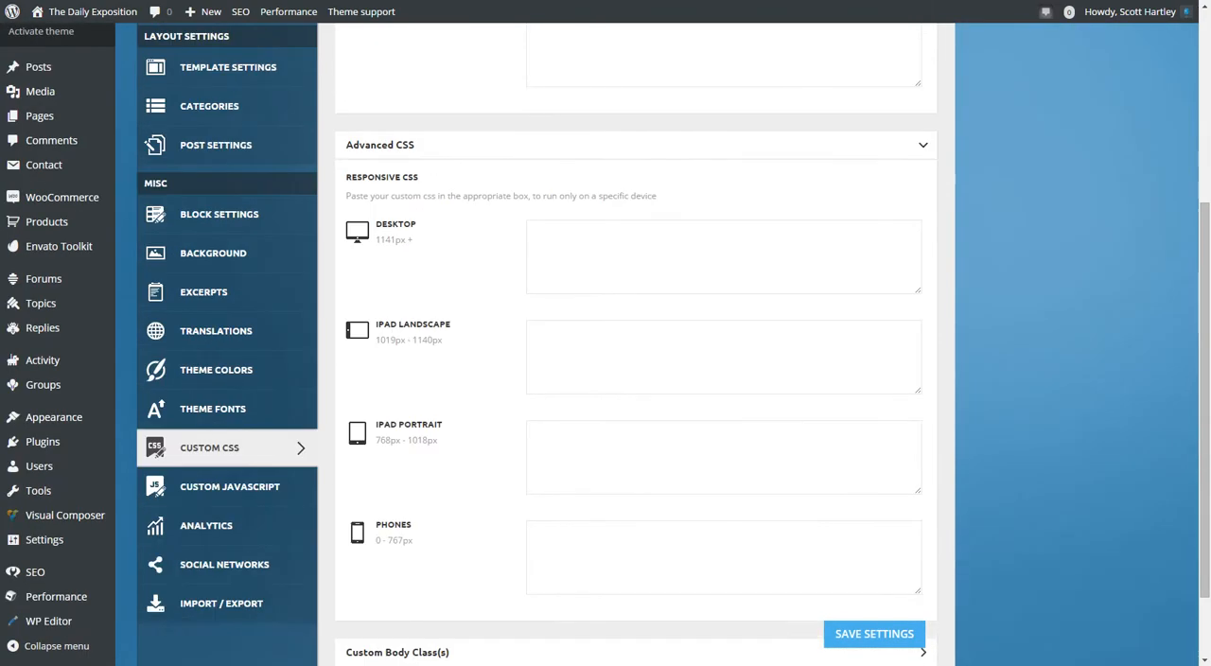
{"action": "scroll", "coordinate": [426, 529], "scroll_direction": "down", "scroll_amount": 2}
{"action": "left_click", "coordinate": [425, 555]}
{"action": "scroll", "coordinate": [426, 555], "scroll_direction": "down", "scroll_amount": 2}
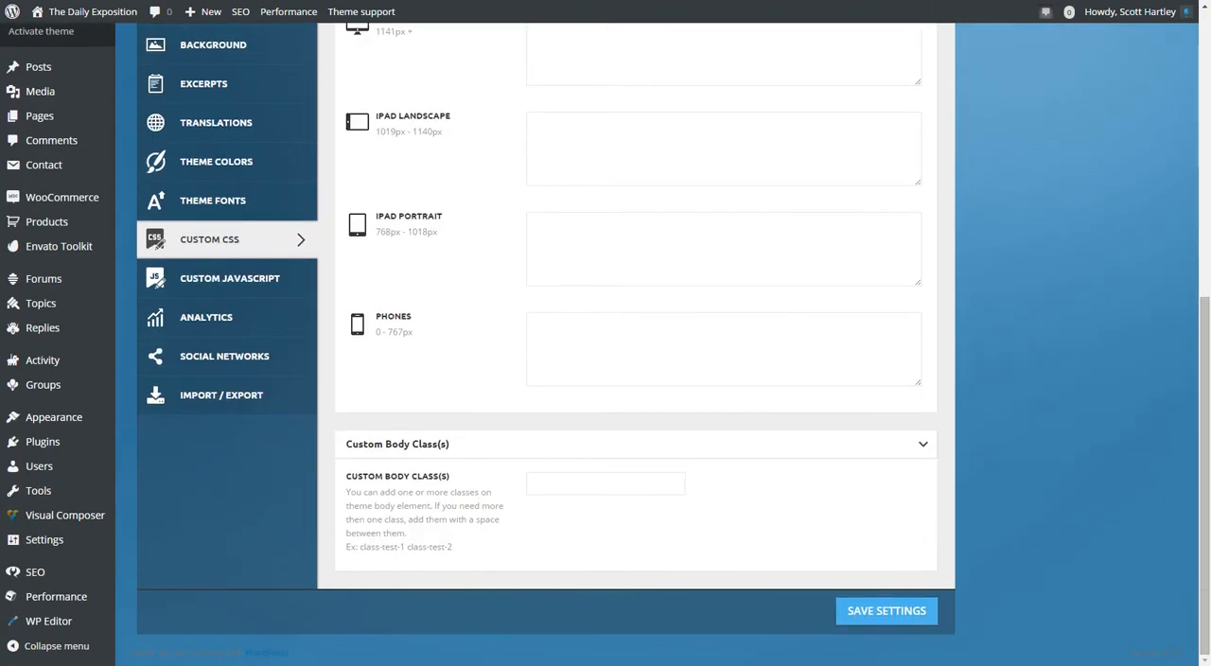
Examine the field for pasting custom CSS, collapse its section, and look over the device-specific responsive CSS boxes.
{"action": "scroll", "coordinate": [606, 378], "scroll_direction": "up", "scroll_amount": 5}
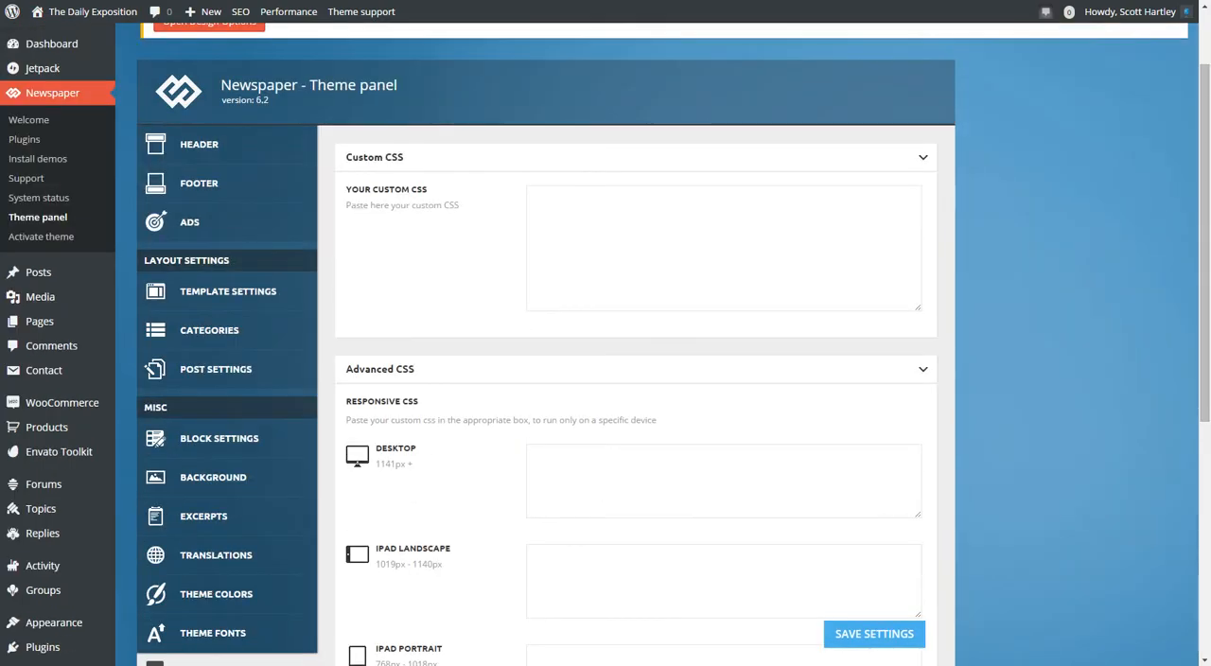
{"action": "left_click", "coordinate": [723, 247]}
{"action": "left_click", "coordinate": [923, 157]}
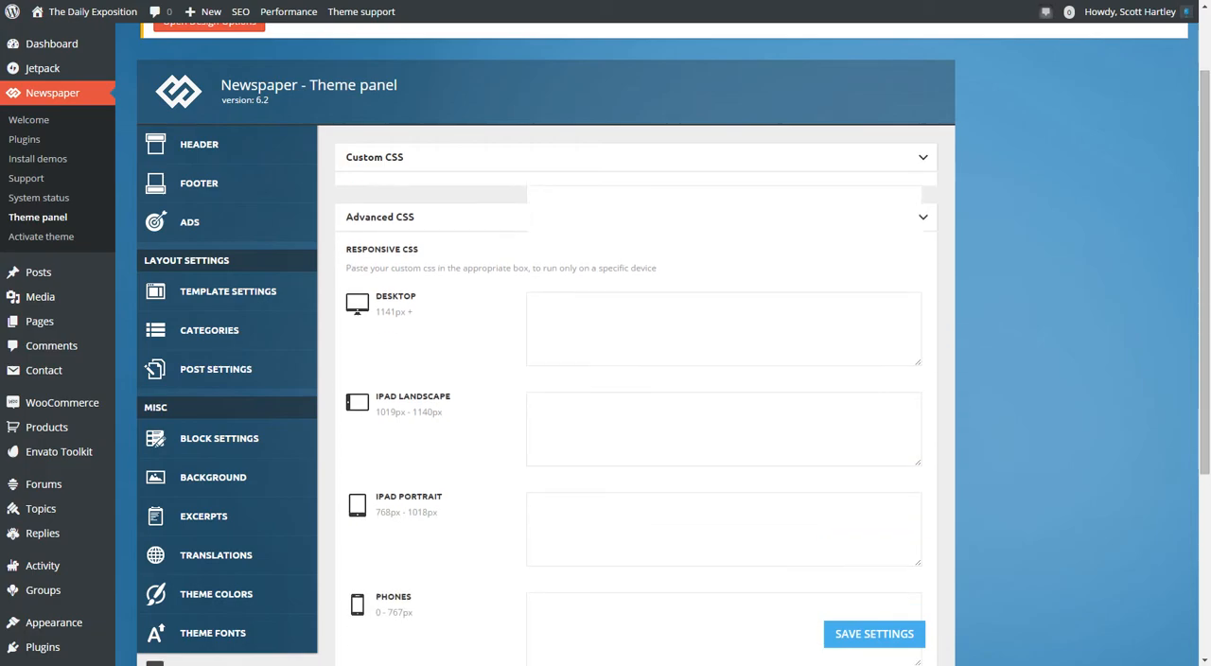
{"action": "scroll", "coordinate": [606, 340], "scroll_direction": "down", "scroll_amount": 2}
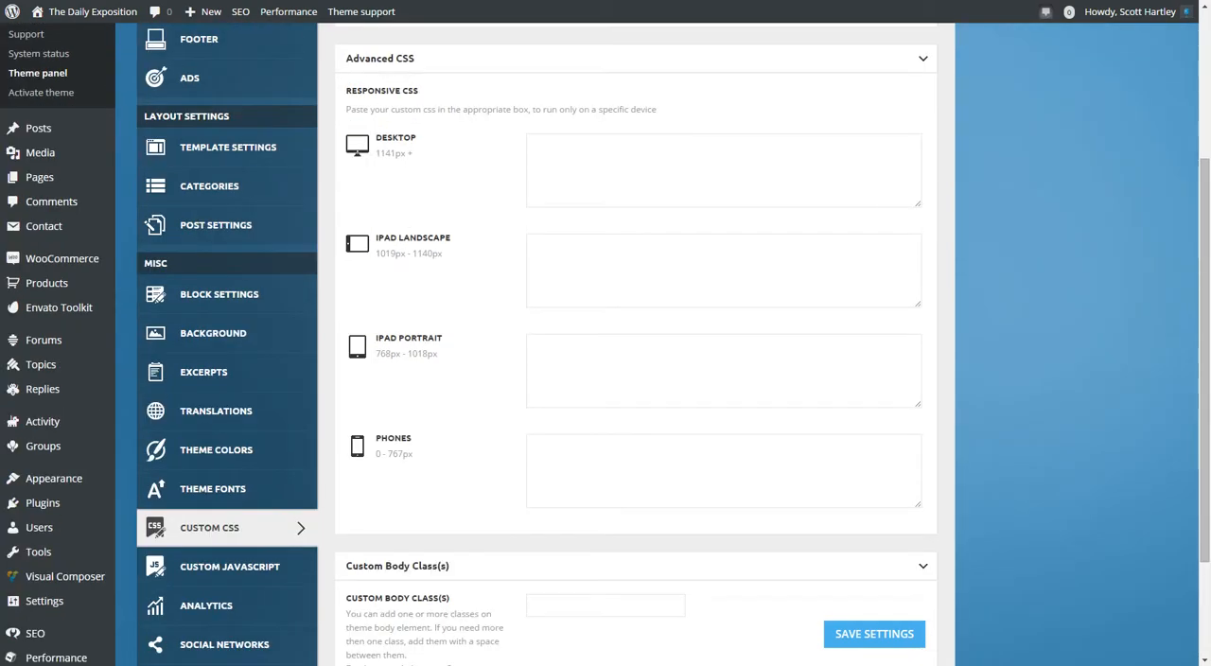
{"action": "scroll", "coordinate": [605, 341], "scroll_direction": "up", "scroll_amount": 2}
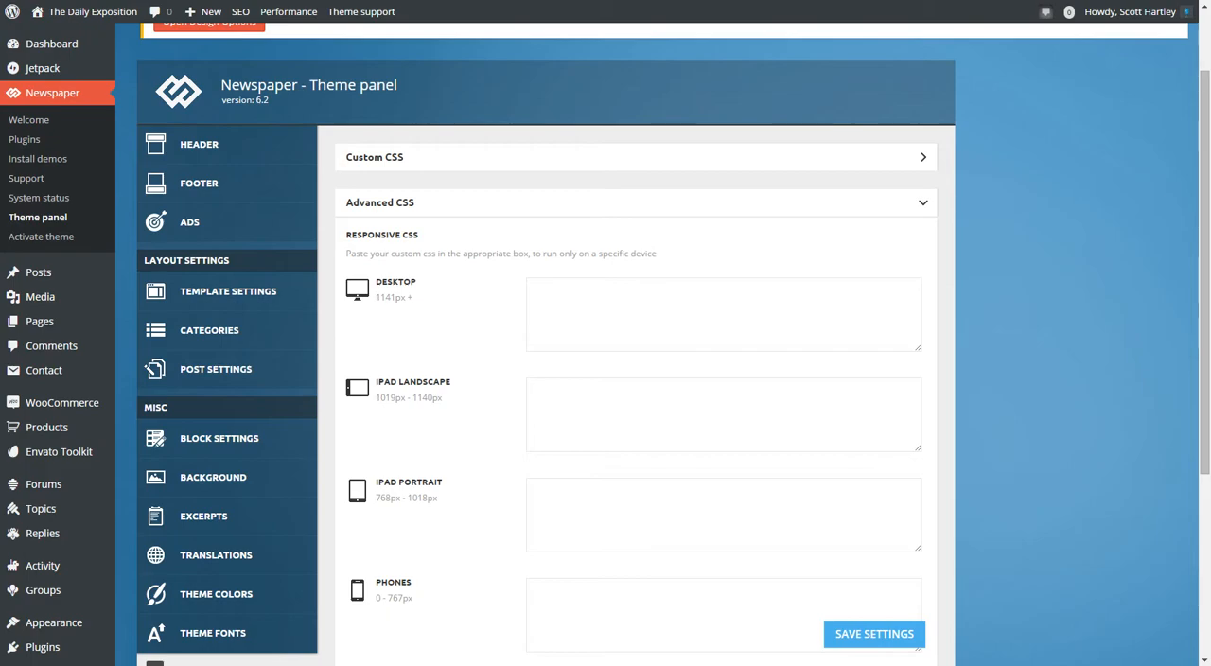
Collapse the Advanced CSS section, read the Custom Body Class(s) instructions about adding several classes, and collapse that section.
{"action": "left_click", "coordinate": [636, 203]}
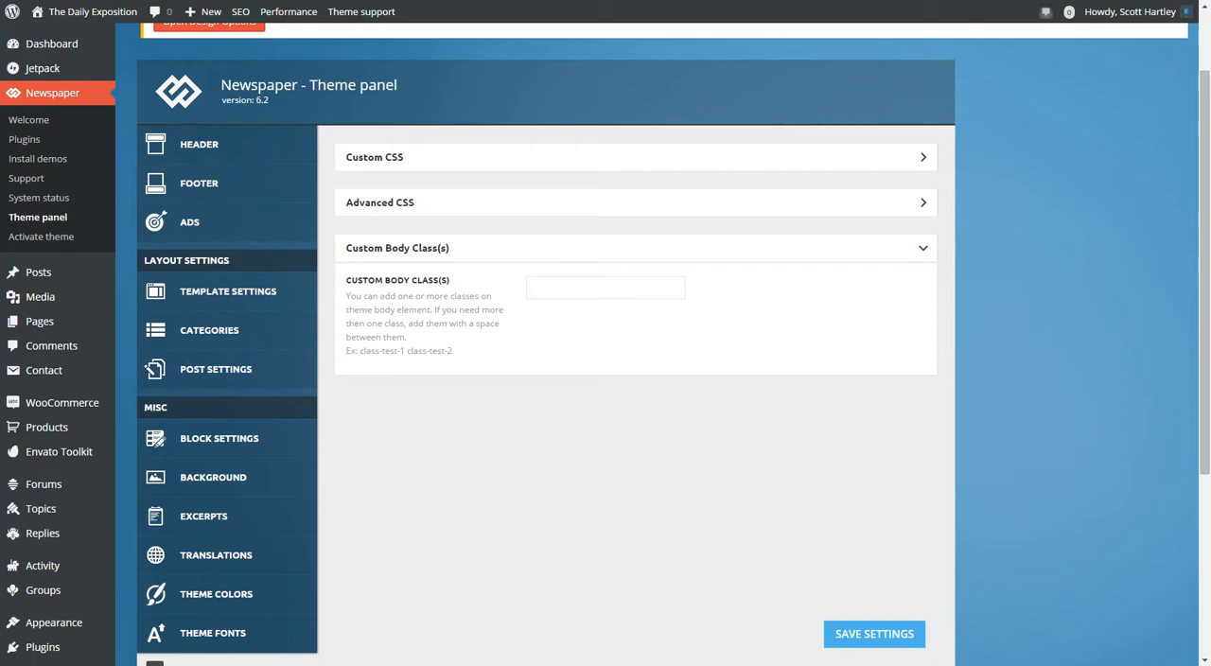
{"action": "left_click_drag", "start_coordinate": [416, 309], "coordinate": [407, 337]}
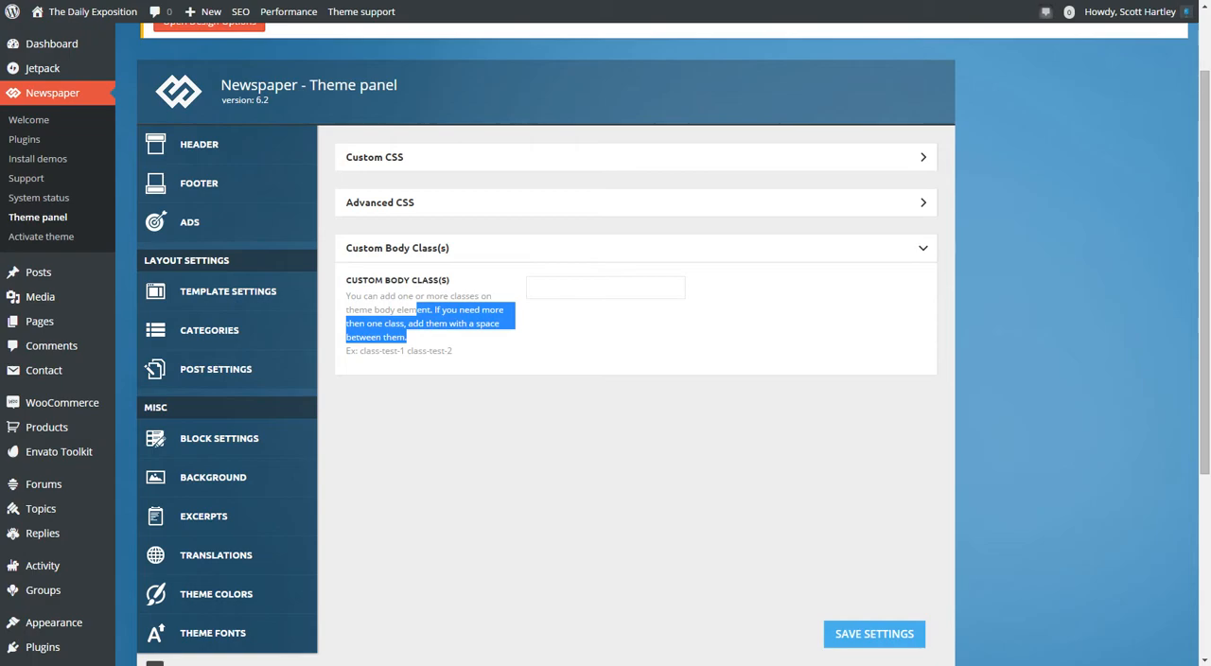
{"action": "left_click", "coordinate": [397, 248]}
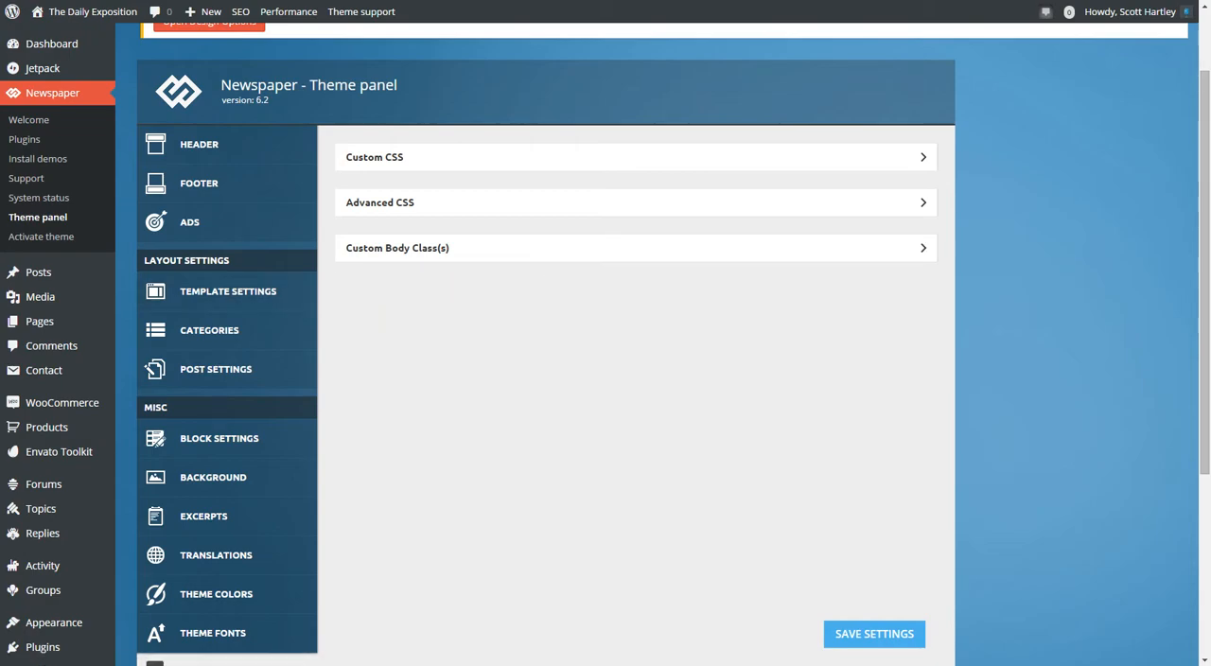
View the Custom Javascript field and the Google Analytics code field in the theme panel's miscellaneous settings.
{"action": "scroll", "coordinate": [227, 261], "scroll_direction": "down", "scroll_amount": 3}
{"action": "left_click", "coordinate": [229, 494]}
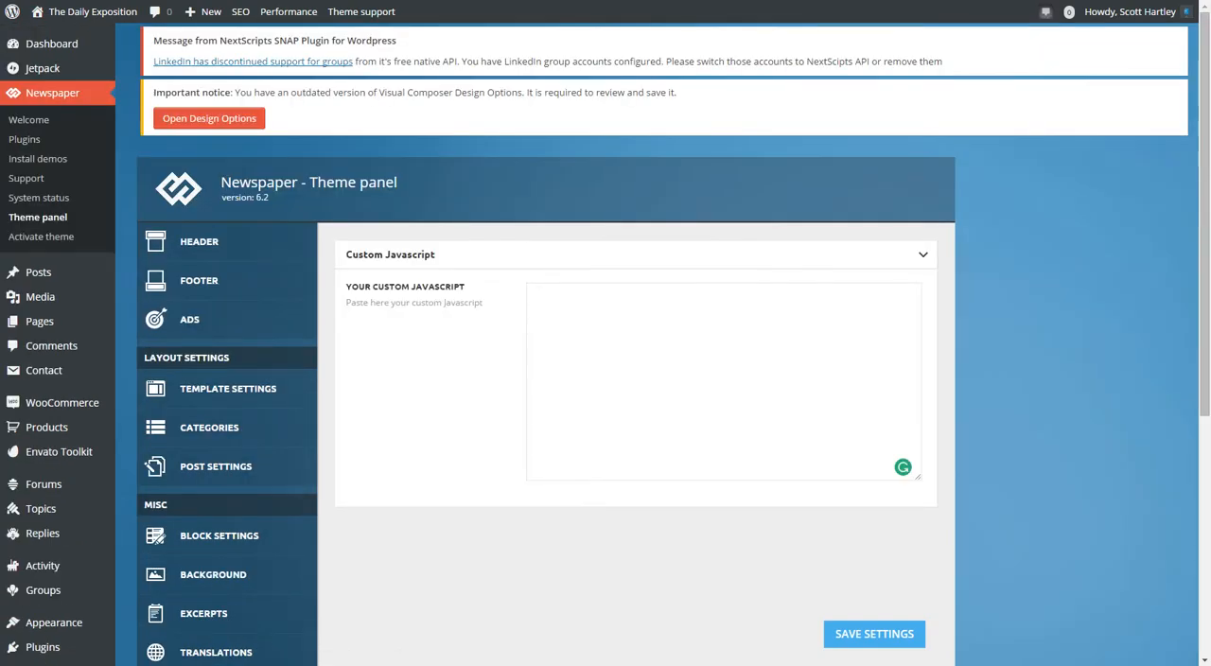
{"action": "scroll", "coordinate": [227, 426], "scroll_direction": "down", "scroll_amount": 5}
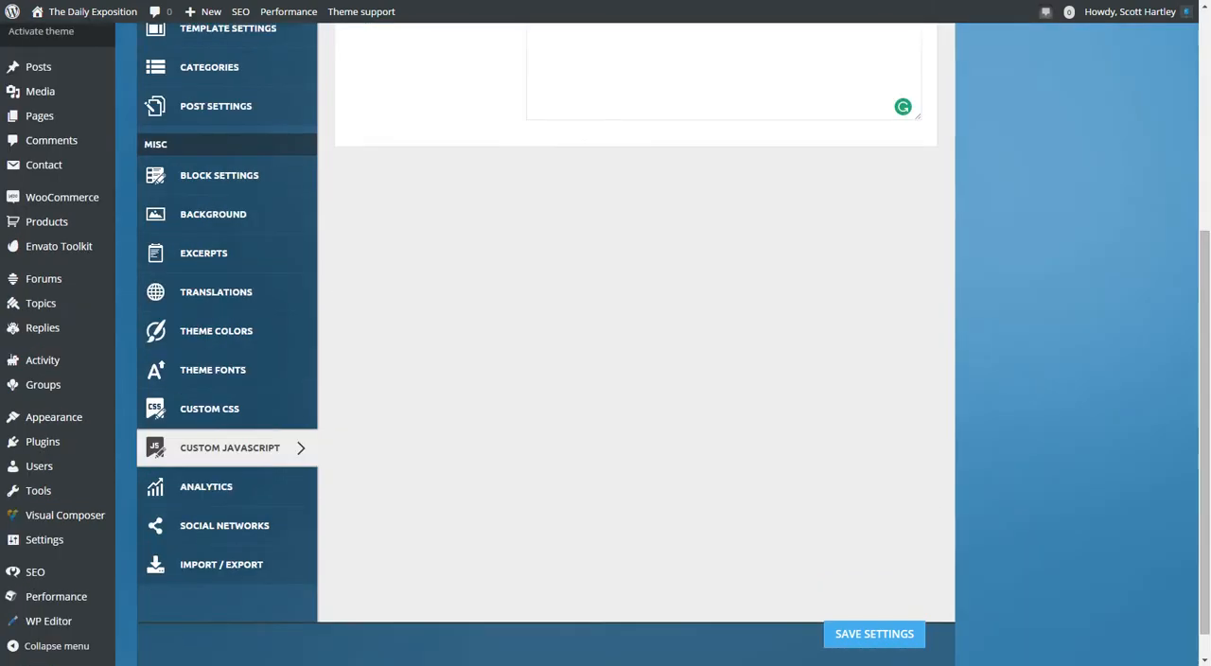
{"action": "left_click", "coordinate": [206, 487]}
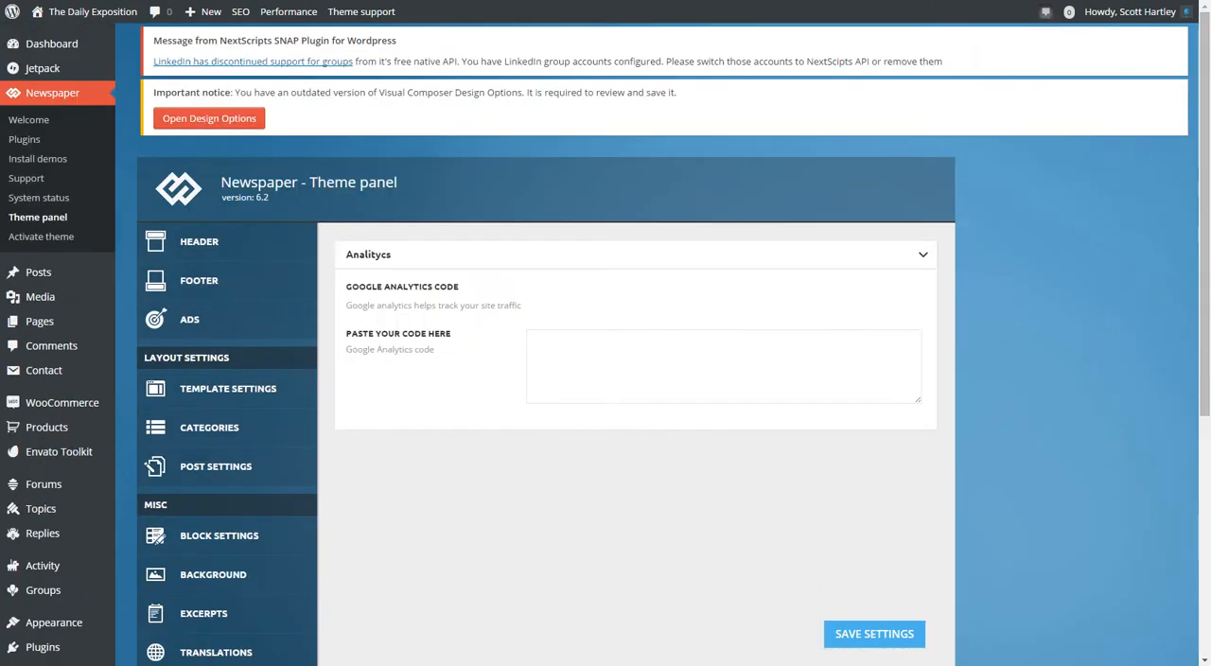
Open the Social Networks settings and examine the link fields at the end of the list, highlighting the Woordpress label.
{"action": "scroll", "coordinate": [227, 568], "scroll_direction": "down", "scroll_amount": 4}
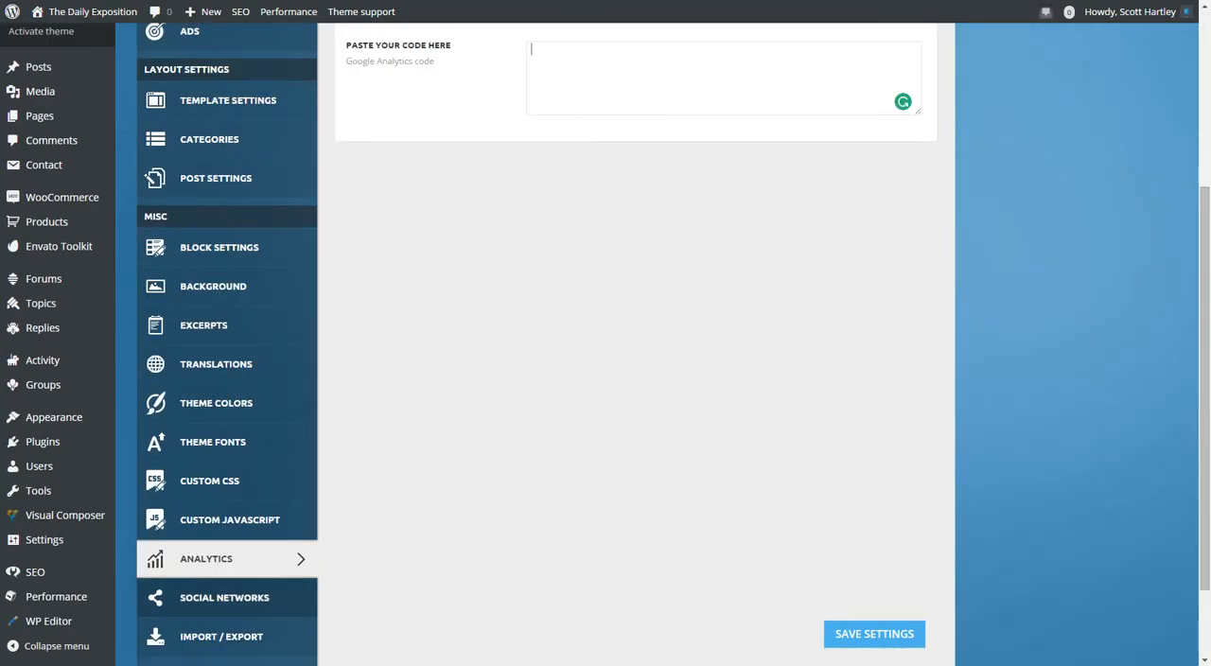
{"action": "left_click", "coordinate": [224, 596]}
{"action": "scroll", "coordinate": [636, 340], "scroll_direction": "down", "scroll_amount": 8}
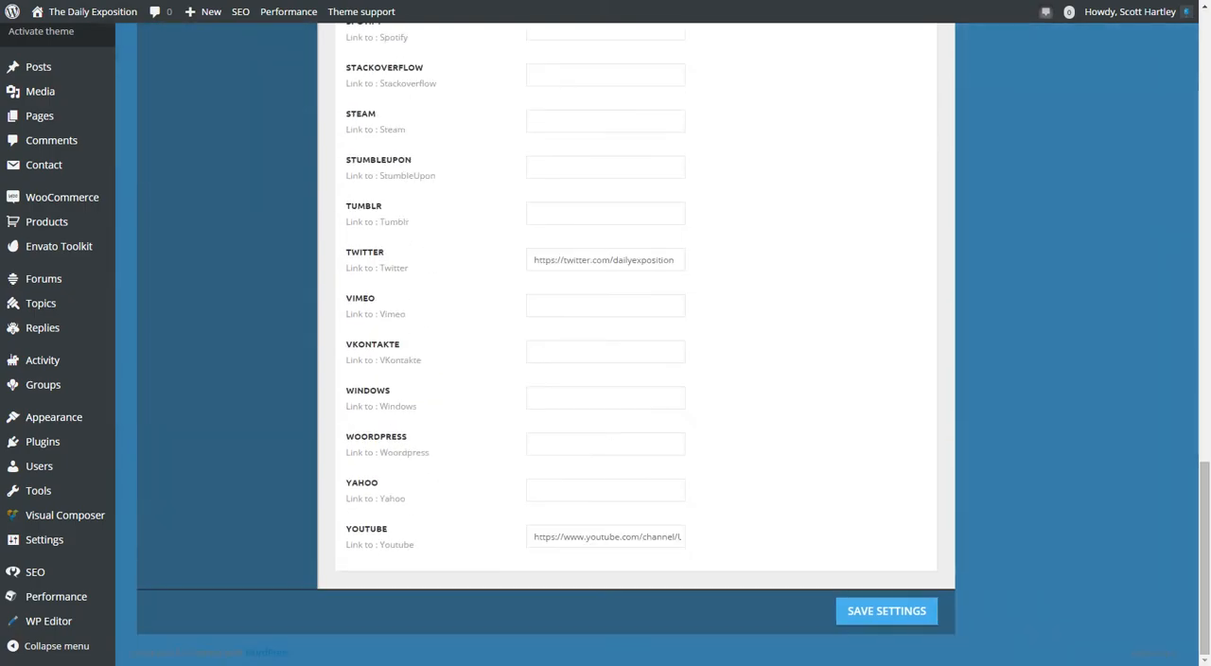
{"action": "left_click_drag", "start_coordinate": [346, 437], "coordinate": [516, 440]}
{"action": "left_click", "coordinate": [516, 441]}
{"action": "left_click_drag", "start_coordinate": [346, 437], "coordinate": [517, 441]}
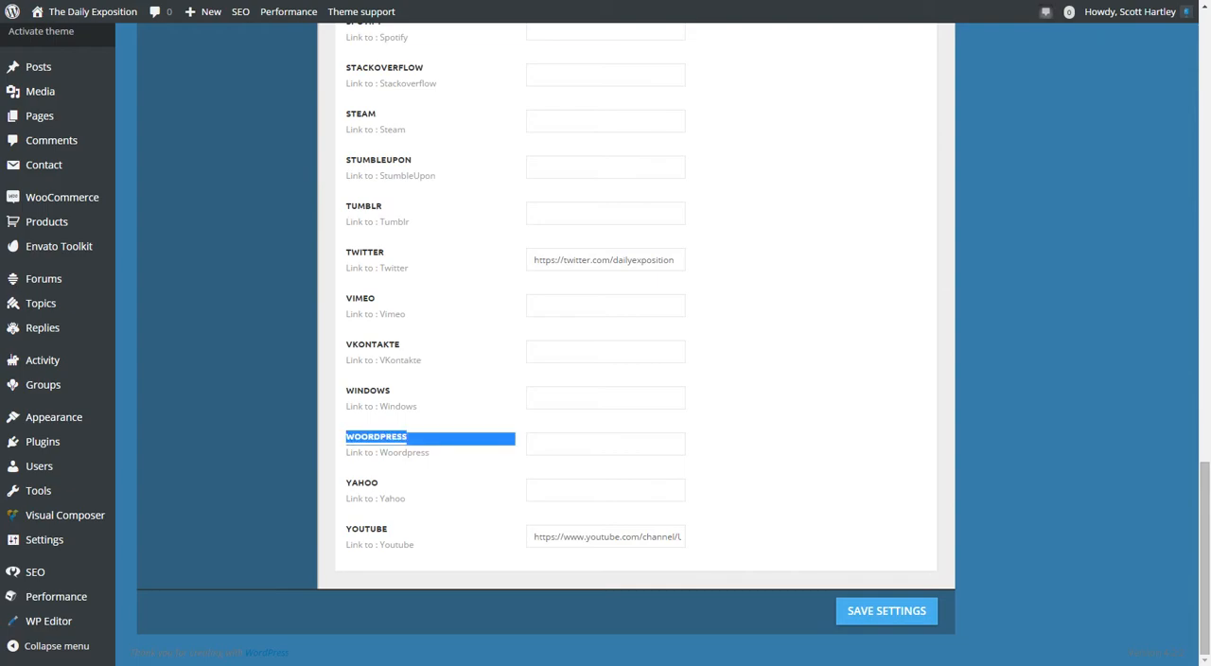
{"action": "left_click", "coordinate": [516, 441]}
{"action": "scroll", "coordinate": [636, 340], "scroll_direction": "up", "scroll_amount": 15}
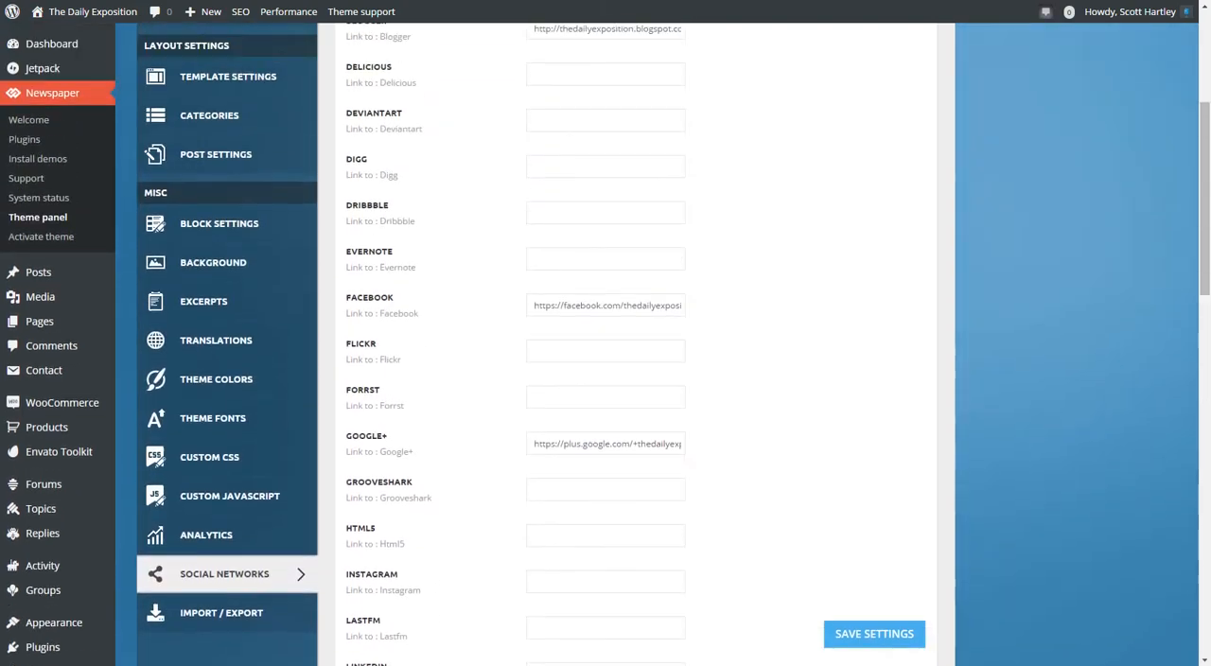
Look through the whole list of social network link fields, from Behance to Youtube.
{"action": "scroll", "coordinate": [635, 340], "scroll_direction": "down", "scroll_amount": 5}
{"action": "scroll", "coordinate": [636, 340], "scroll_direction": "down", "scroll_amount": 2}
{"action": "scroll", "coordinate": [636, 340], "scroll_direction": "up", "scroll_amount": 3}
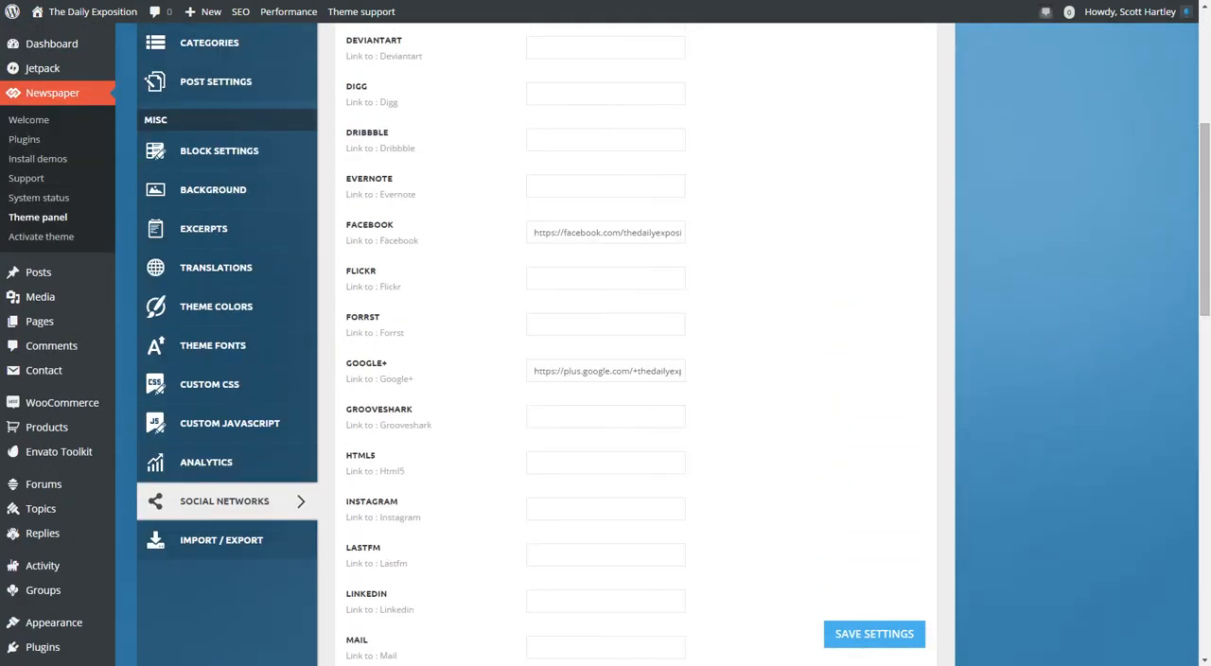
{"action": "scroll", "coordinate": [635, 341], "scroll_direction": "up", "scroll_amount": 4}
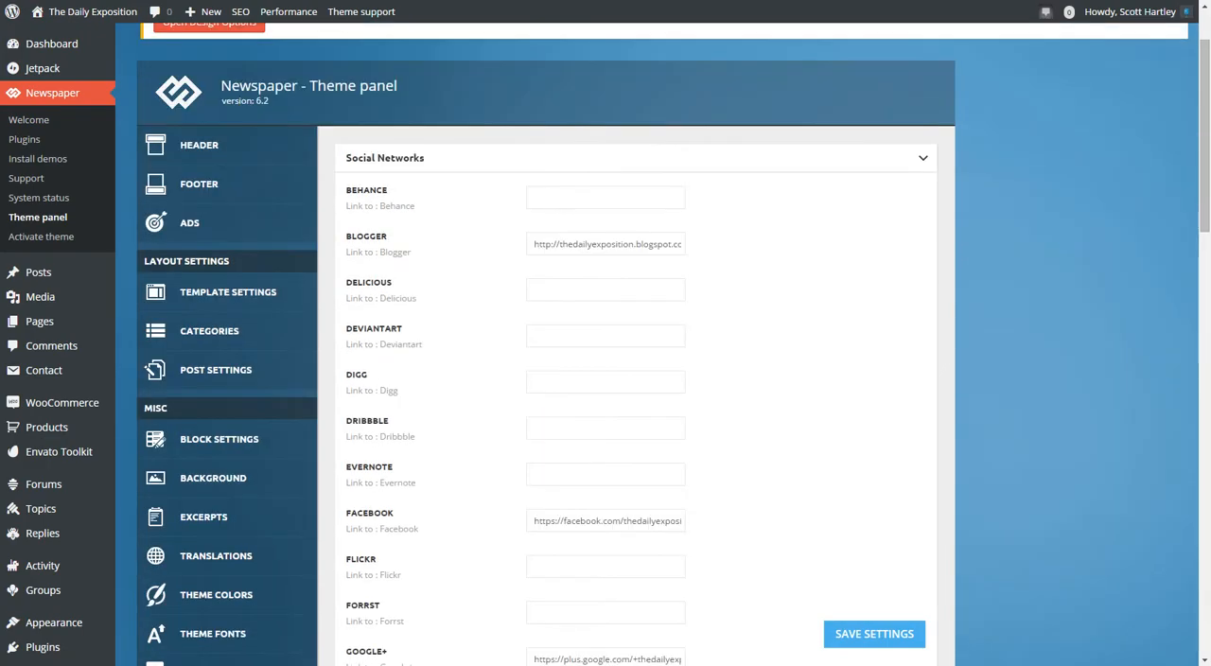
{"action": "scroll", "coordinate": [635, 341], "scroll_direction": "down", "scroll_amount": 5}
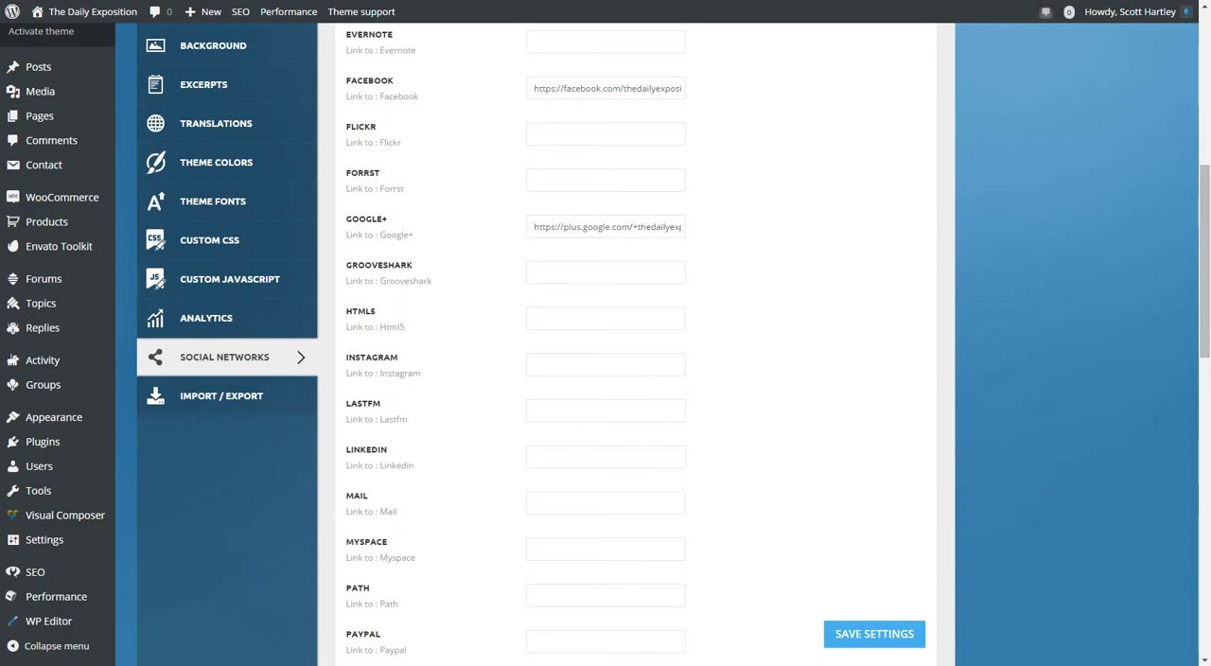
{"action": "scroll", "coordinate": [606, 344], "scroll_direction": "up", "scroll_amount": 3}
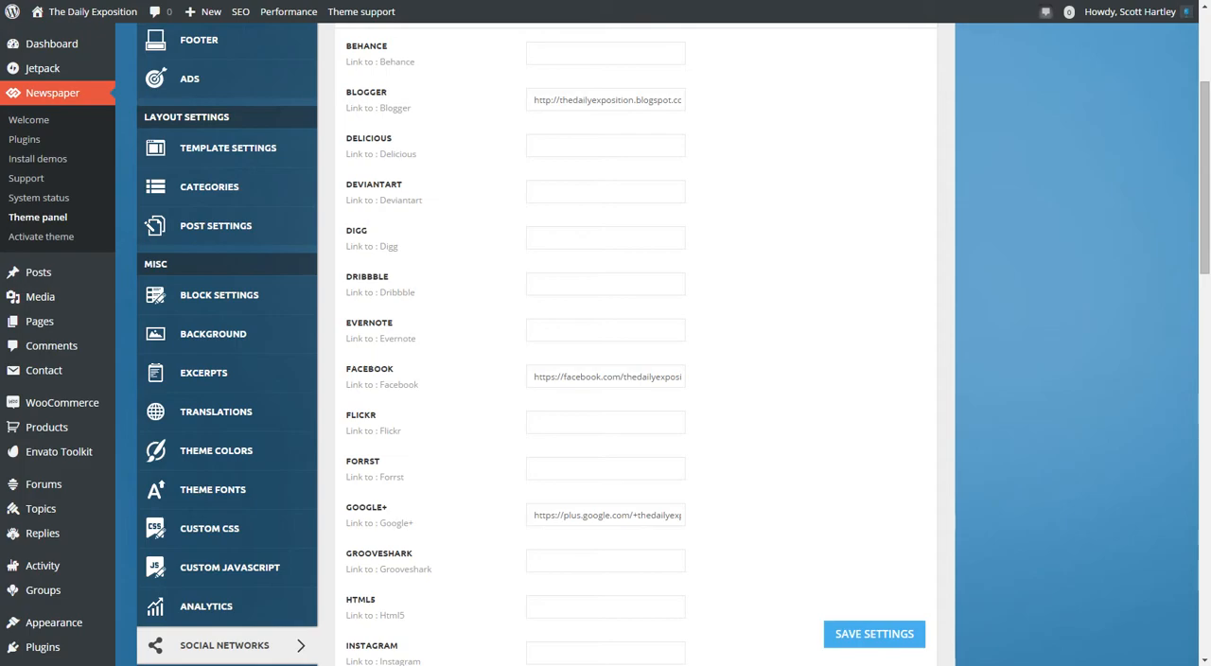
{"action": "scroll", "coordinate": [605, 344], "scroll_direction": "up", "scroll_amount": 3}
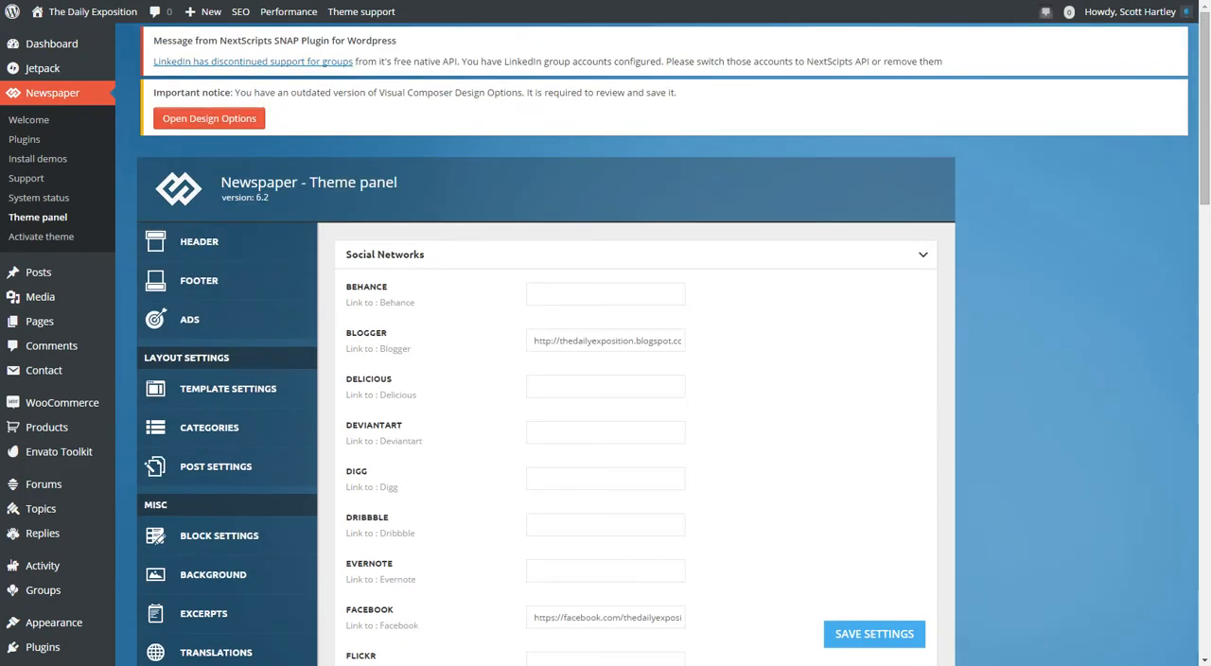
{"action": "scroll", "coordinate": [605, 344], "scroll_direction": "down", "scroll_amount": 15}
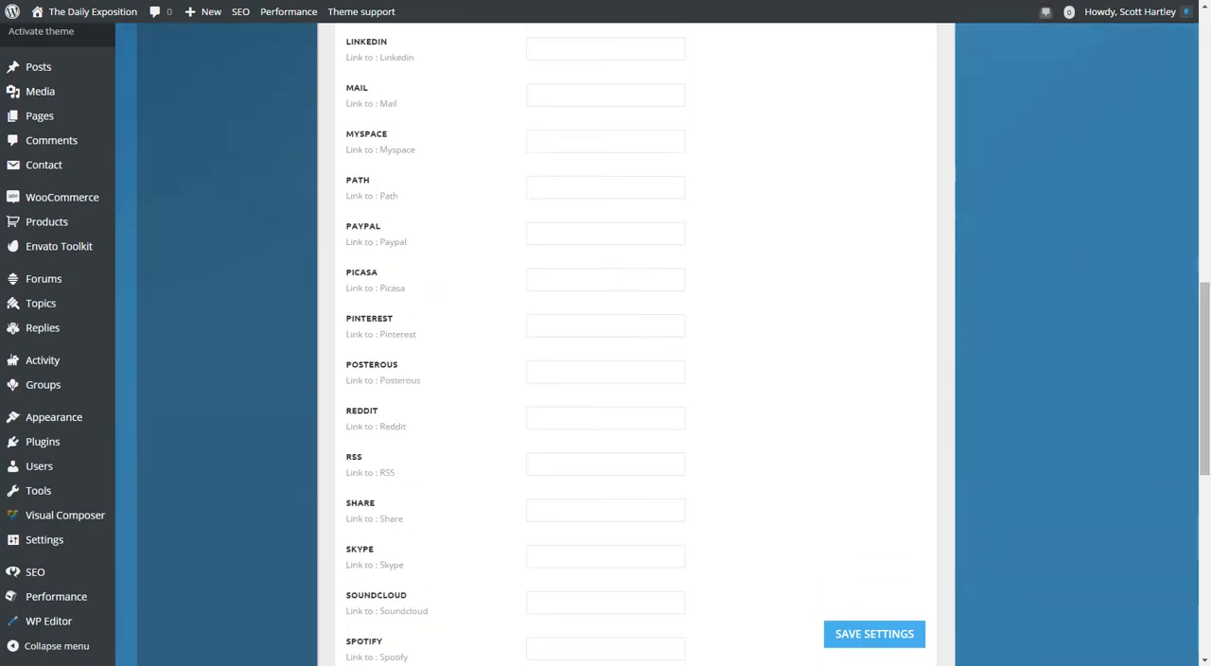
{"action": "scroll", "coordinate": [605, 344], "scroll_direction": "down", "scroll_amount": 2}
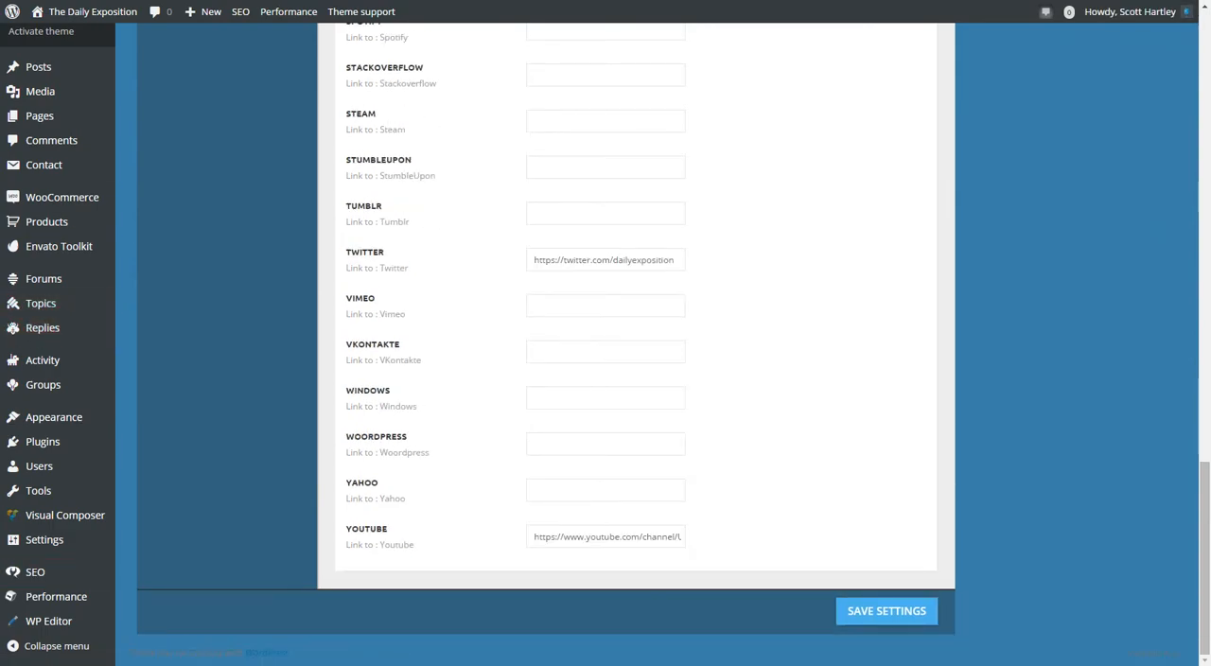
{"action": "scroll", "coordinate": [605, 344], "scroll_direction": "up", "scroll_amount": 10}
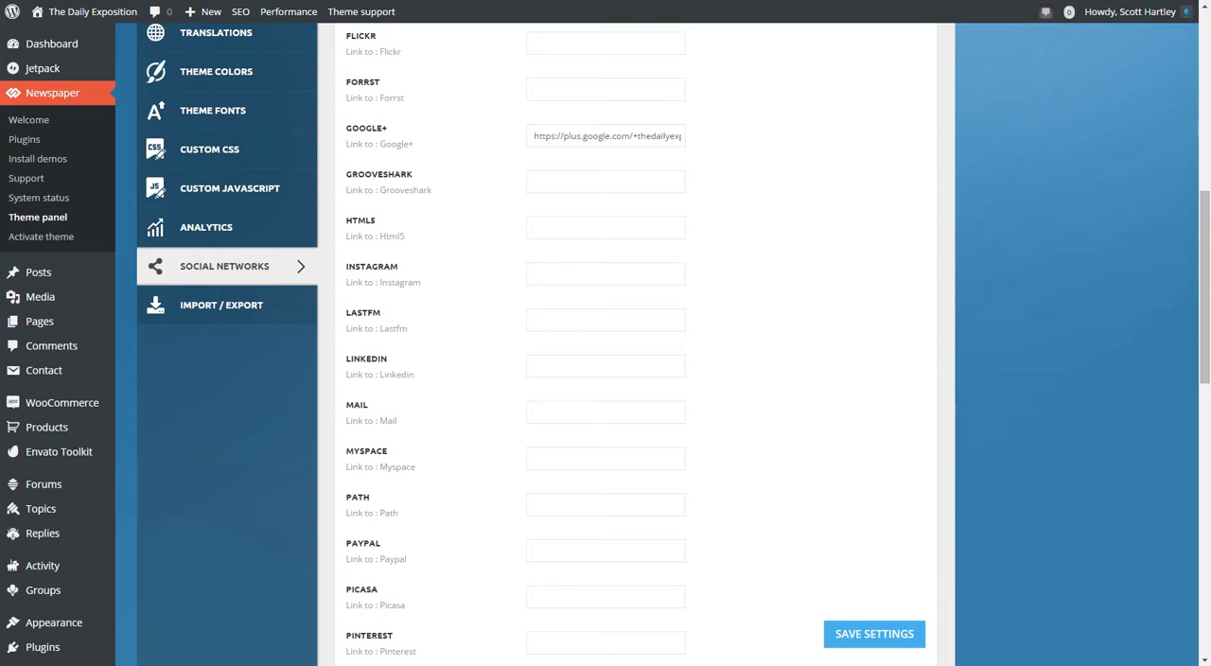
{"action": "scroll", "coordinate": [605, 345], "scroll_direction": "up", "scroll_amount": 7}
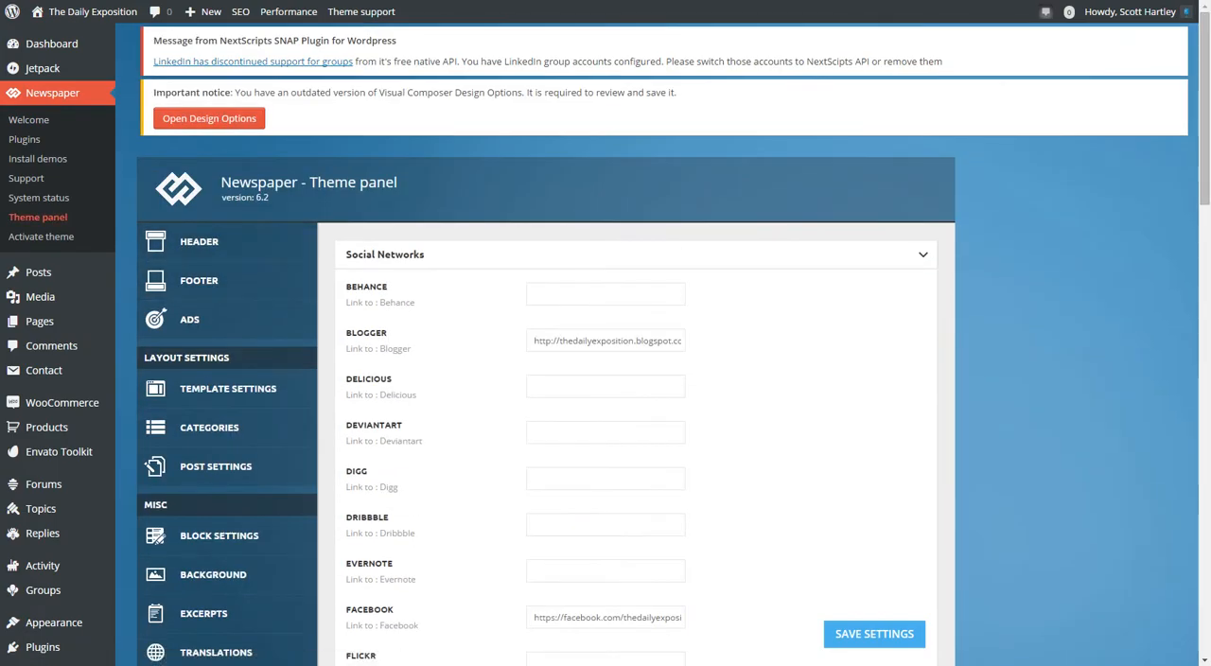
View the Activate theme page, open the Newspaper system status, and examine the Speed Booster entry under Theme config.
{"action": "left_click", "coordinate": [40, 236]}
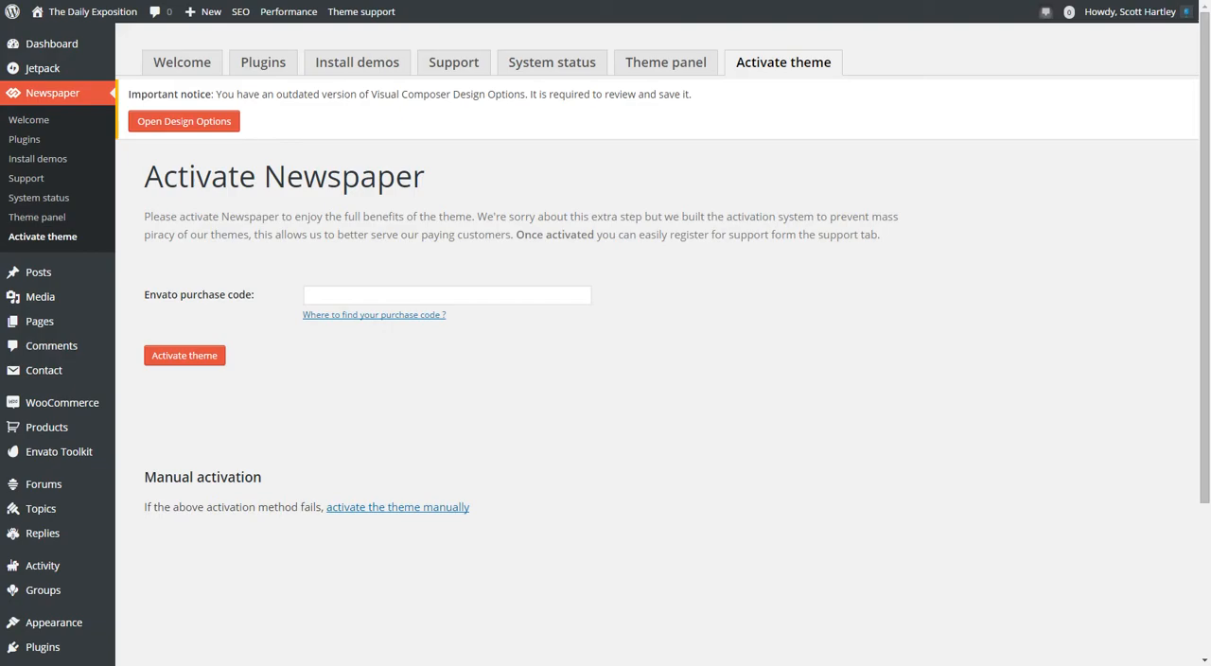
{"action": "left_click", "coordinate": [552, 62]}
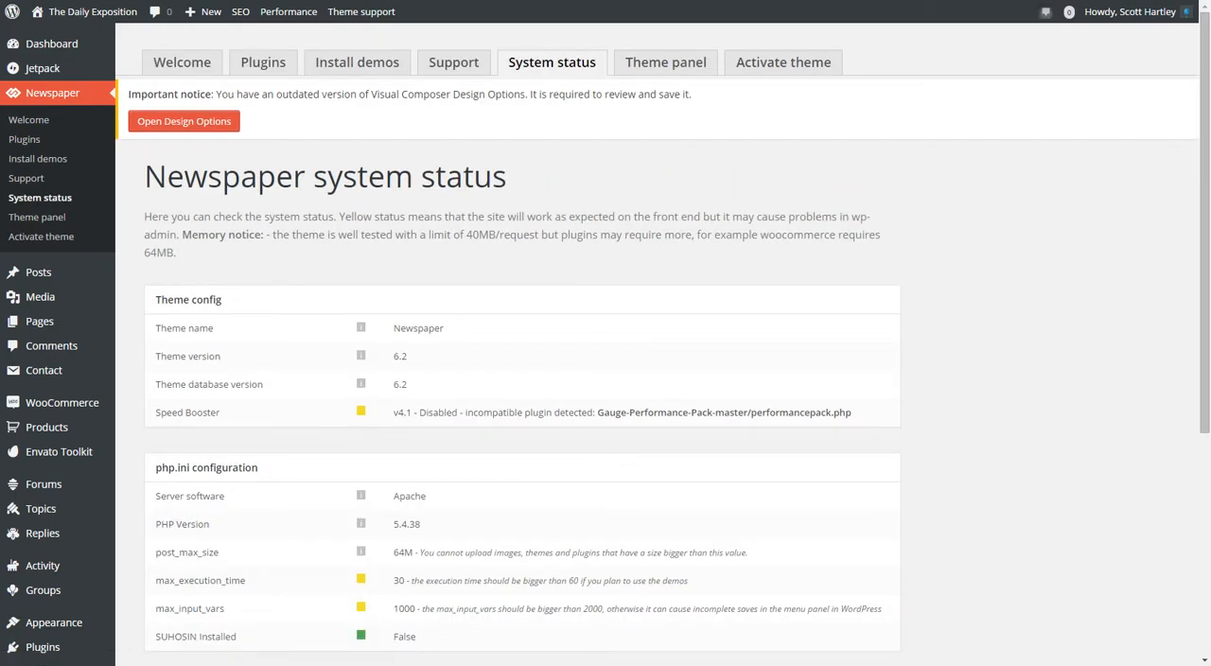
{"action": "left_click_drag", "start_coordinate": [178, 413], "coordinate": [851, 412]}
{"action": "double_click", "coordinate": [542, 412]}
{"action": "left_click", "coordinate": [544, 413]}
{"action": "triple_click", "coordinate": [794, 414]}
{"action": "triple_click", "coordinate": [795, 414]}
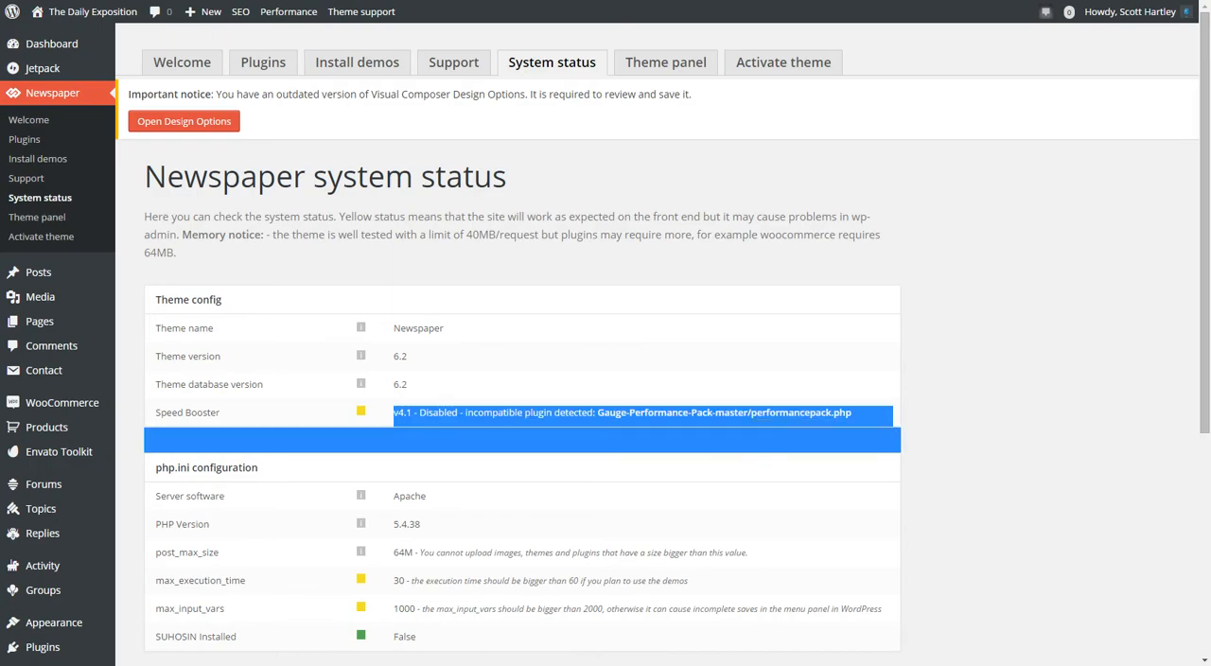
{"action": "triple_click", "coordinate": [702, 413]}
{"action": "left_click", "coordinate": [703, 414]}
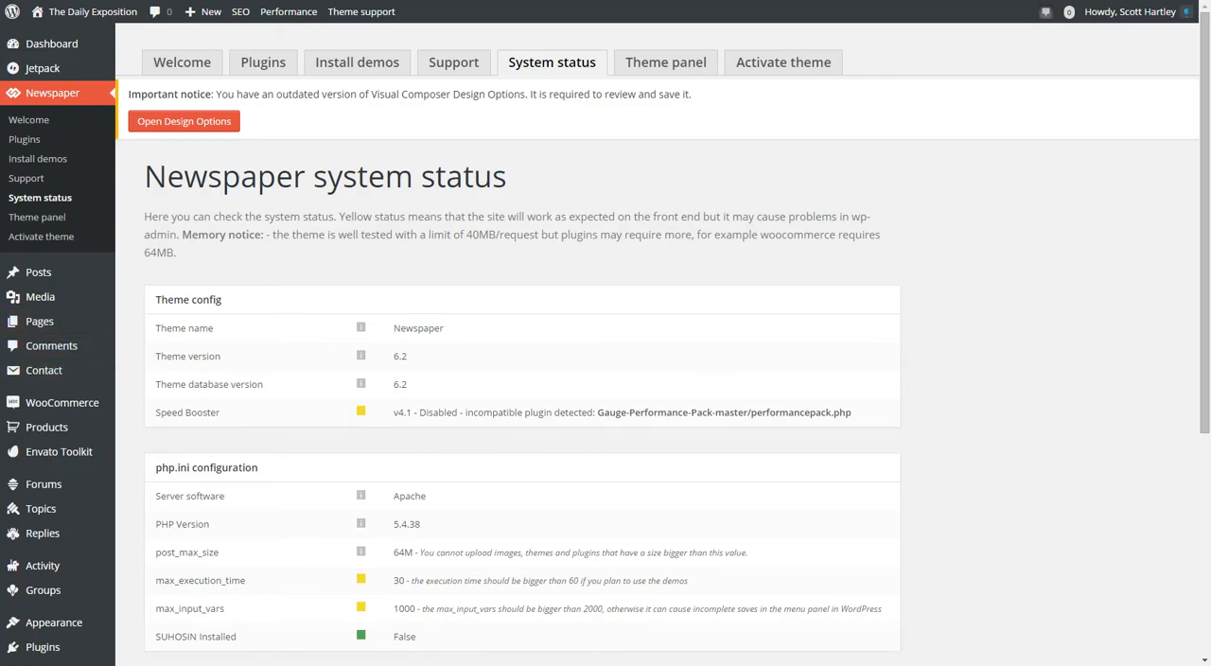
Review the php.ini configuration and the WordPress and plugins status, highlighting the recommendation in the Caching plugin entry.
{"action": "scroll", "coordinate": [606, 379], "scroll_direction": "down", "scroll_amount": 2}
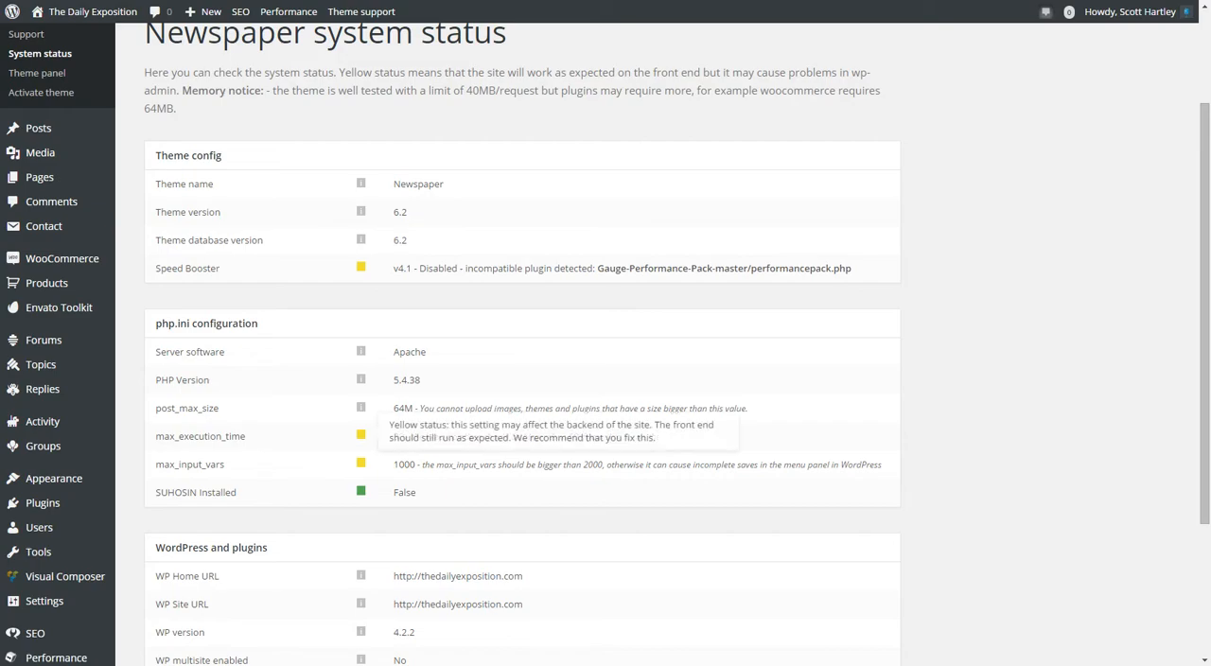
{"action": "scroll", "coordinate": [606, 379], "scroll_direction": "down", "scroll_amount": 3}
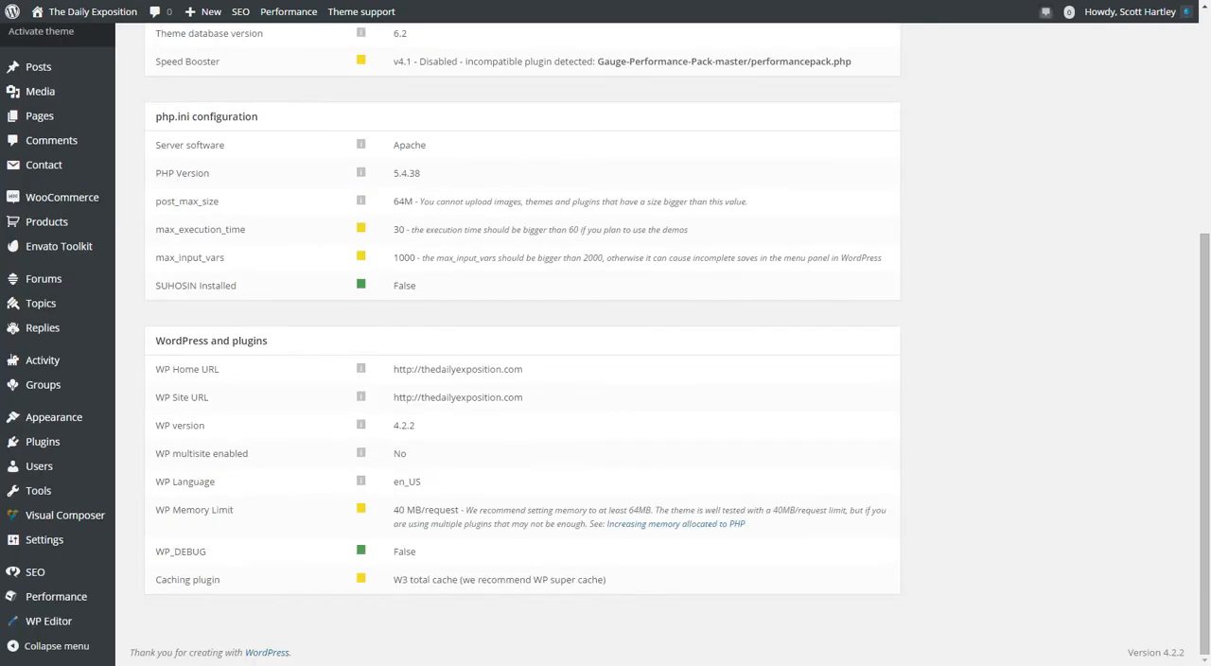
{"action": "left_click_drag", "start_coordinate": [428, 579], "coordinate": [505, 579]}
{"action": "double_click", "coordinate": [505, 579]}
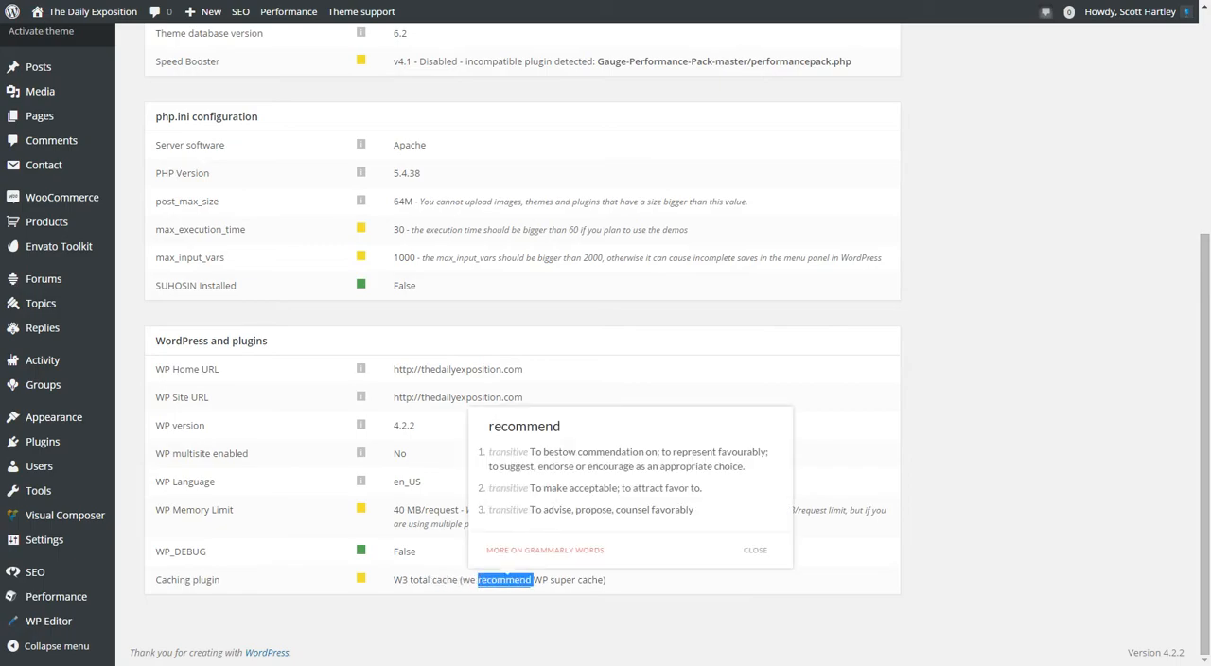
{"action": "scroll", "coordinate": [606, 341], "scroll_direction": "up", "scroll_amount": 5}
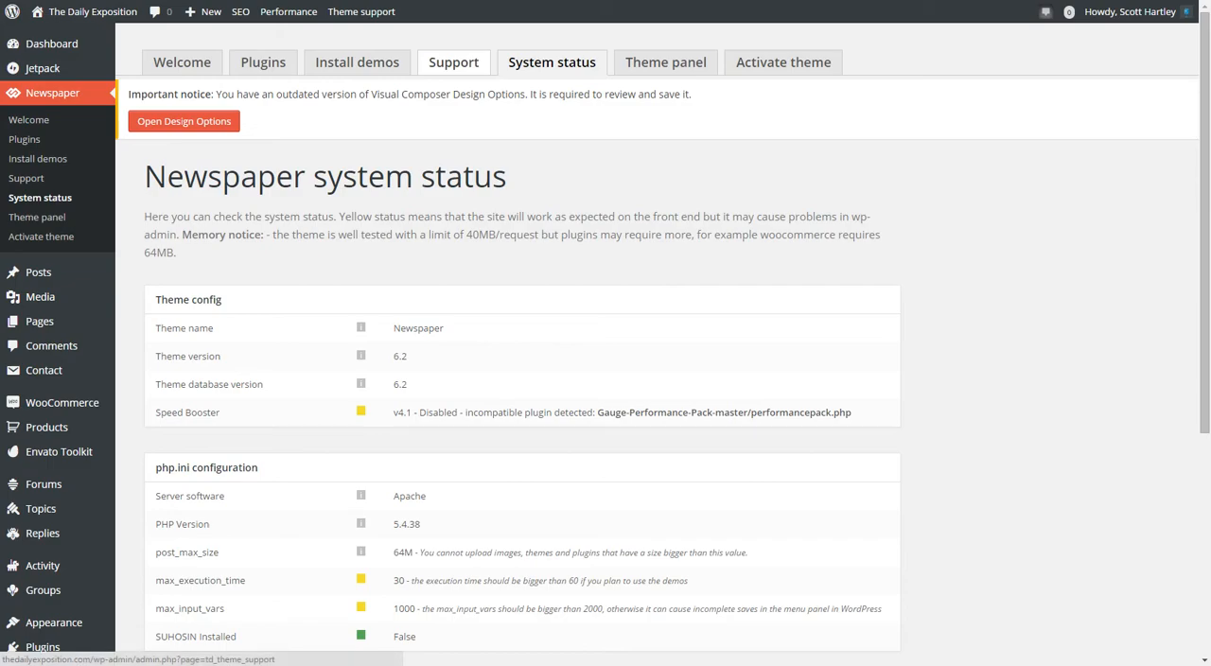
Open the Newspaper demos page, switch the Default demo to Only settings, and look over the available demos.
{"action": "left_click", "coordinate": [357, 62]}
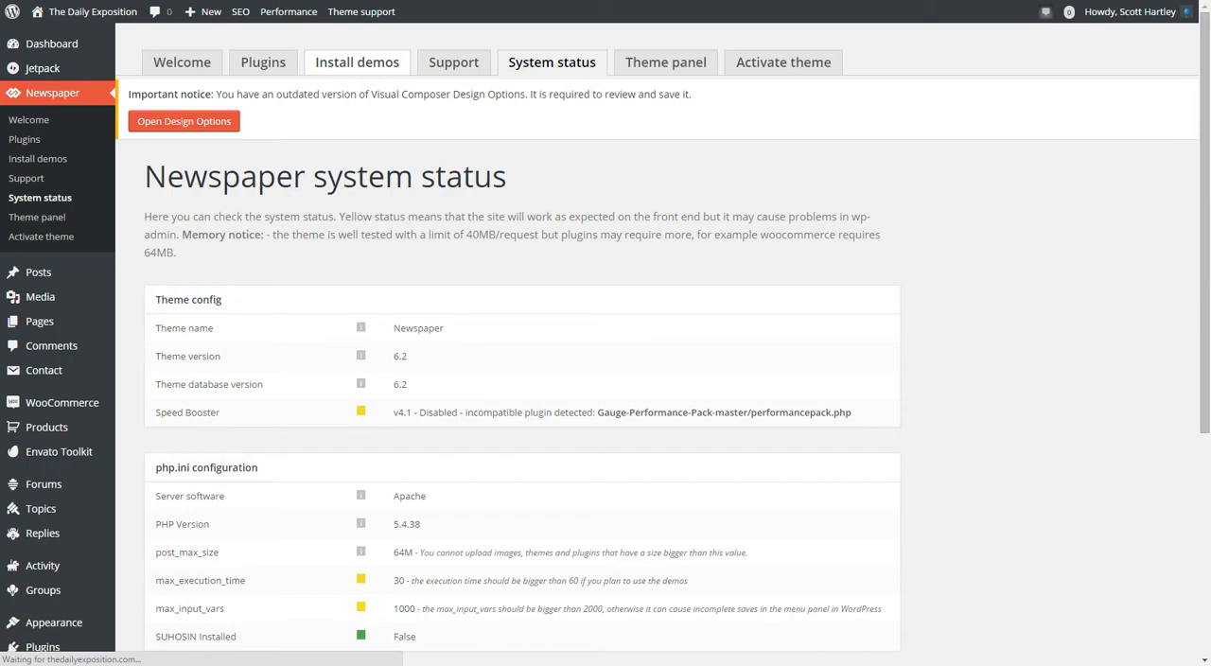
{"action": "scroll", "coordinate": [605, 378], "scroll_direction": "down", "scroll_amount": 3}
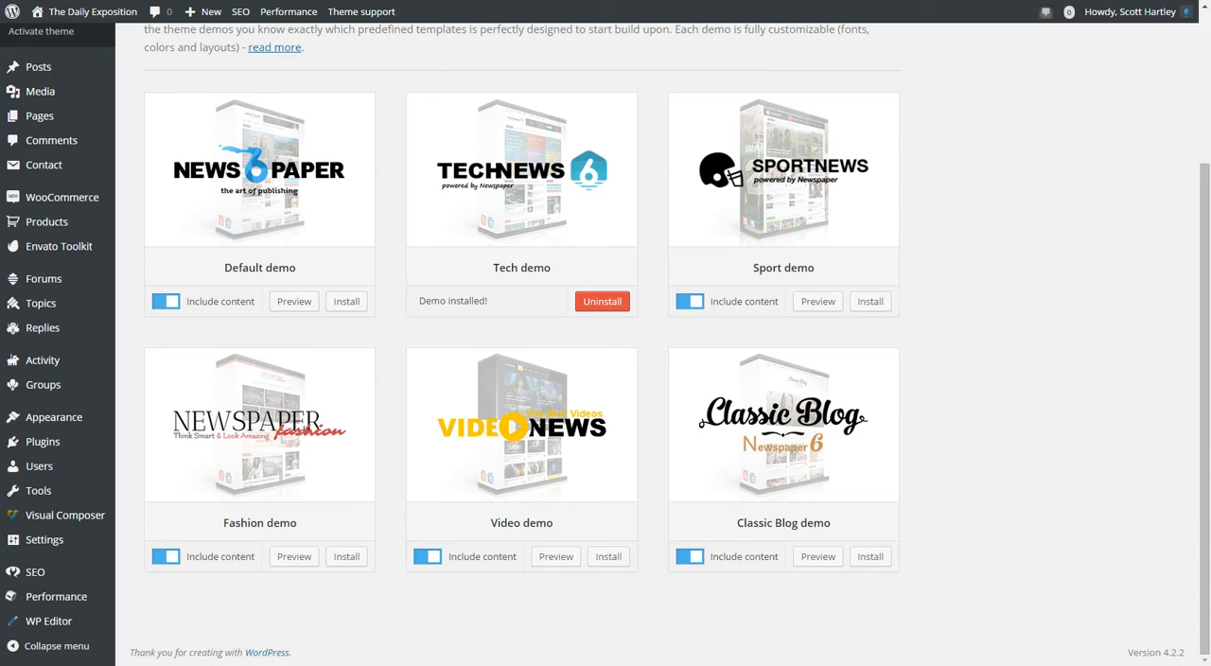
{"action": "left_click", "coordinate": [166, 301]}
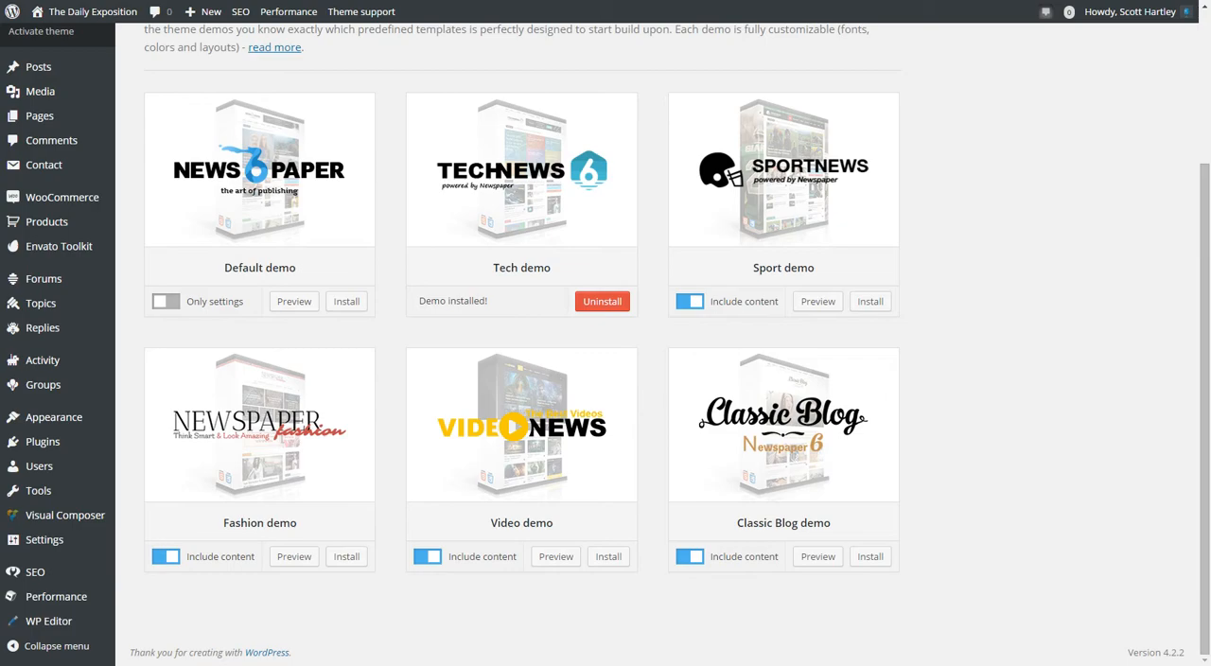
{"action": "scroll", "coordinate": [605, 378], "scroll_direction": "up", "scroll_amount": 1}
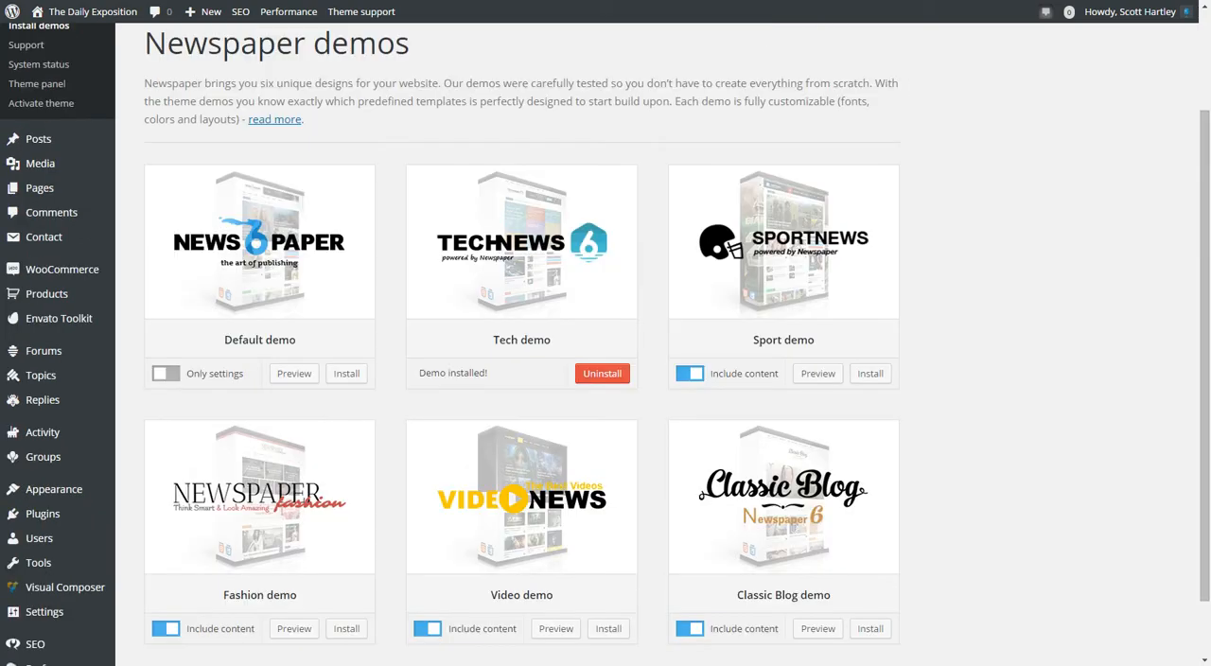
{"action": "scroll", "coordinate": [606, 379], "scroll_direction": "down", "scroll_amount": 1}
{"action": "scroll", "coordinate": [606, 378], "scroll_direction": "up", "scroll_amount": 3}
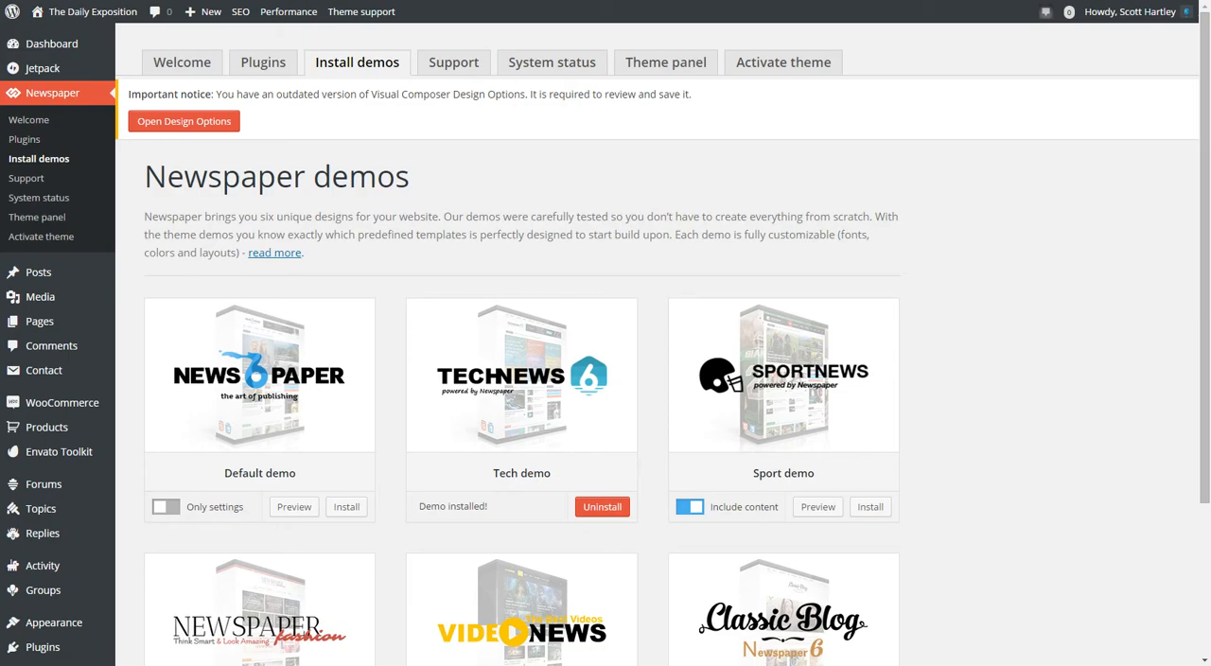
Open the Newspaper theme's plugins page and review the included premium plugins and the Tested Plugins list.
{"action": "left_click", "coordinate": [263, 61]}
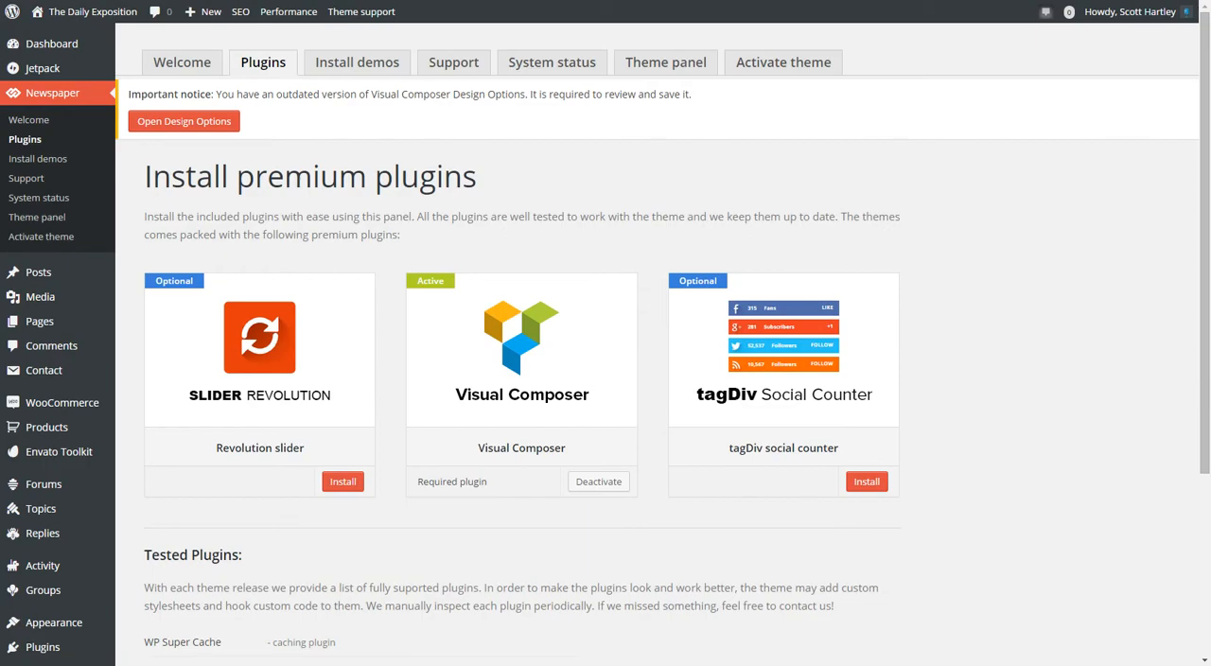
{"action": "scroll", "coordinate": [605, 344], "scroll_direction": "down", "scroll_amount": 3}
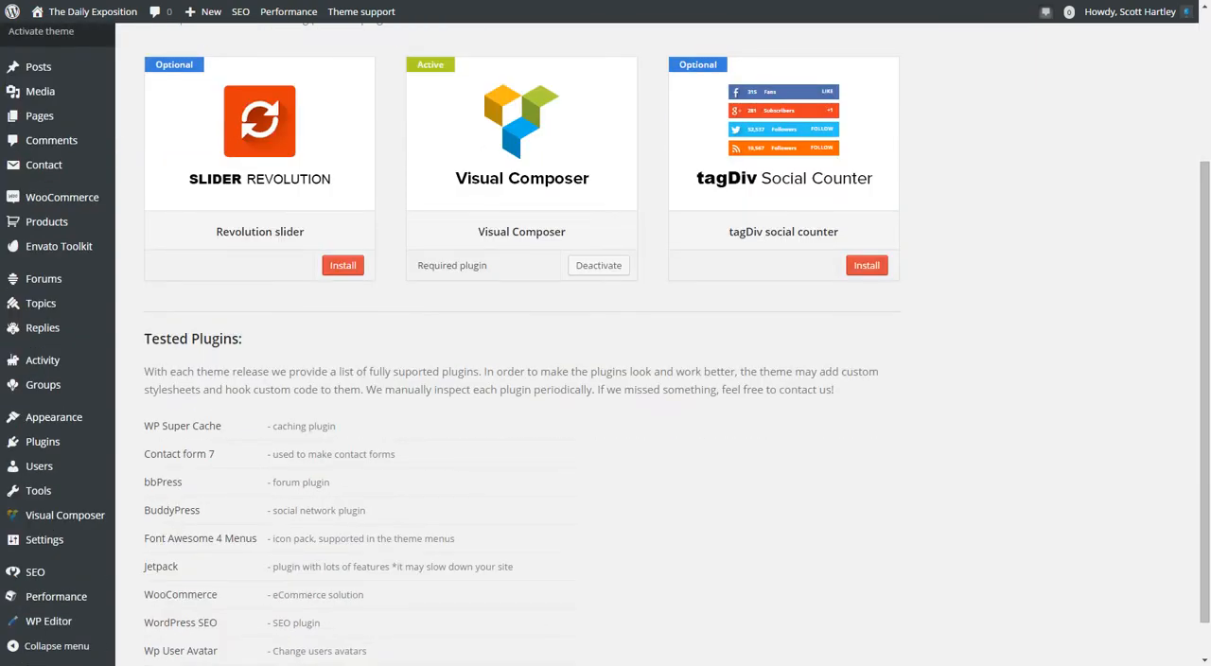
{"action": "scroll", "coordinate": [605, 344], "scroll_direction": "down", "scroll_amount": 1}
{"action": "scroll", "coordinate": [605, 344], "scroll_direction": "up", "scroll_amount": 4}
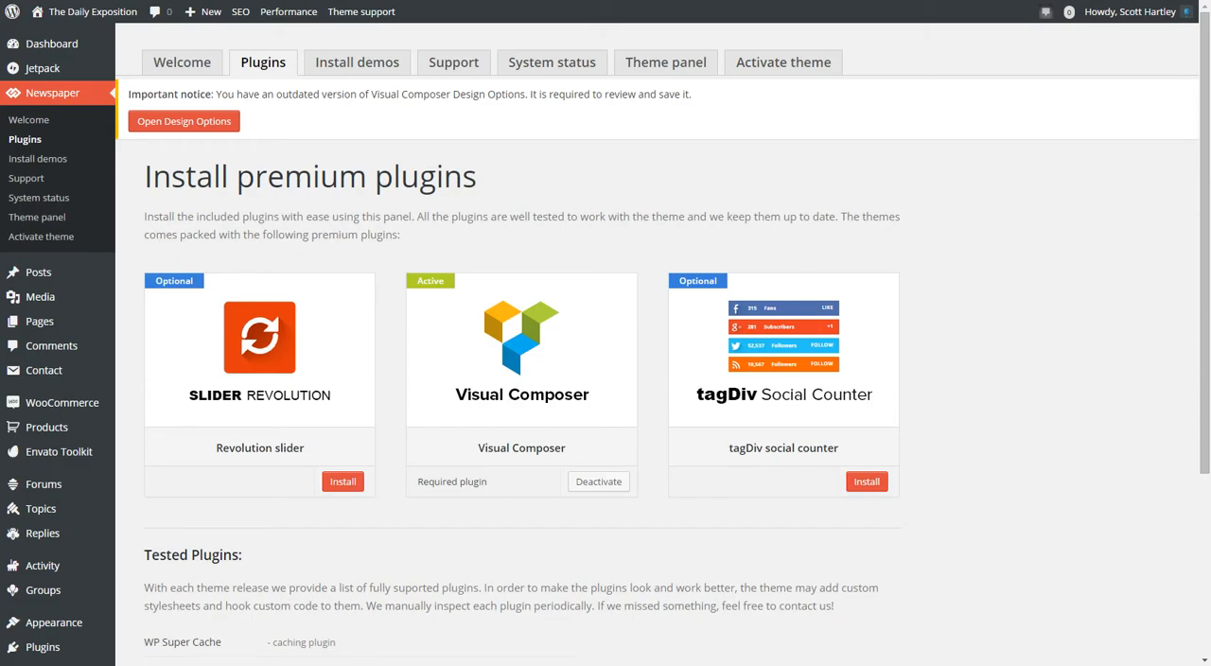
Open the Contact Us page for editing, look over its Visual Composer layout, and preview the page.
{"action": "scroll", "coordinate": [605, 344], "scroll_direction": "down", "scroll_amount": 4}
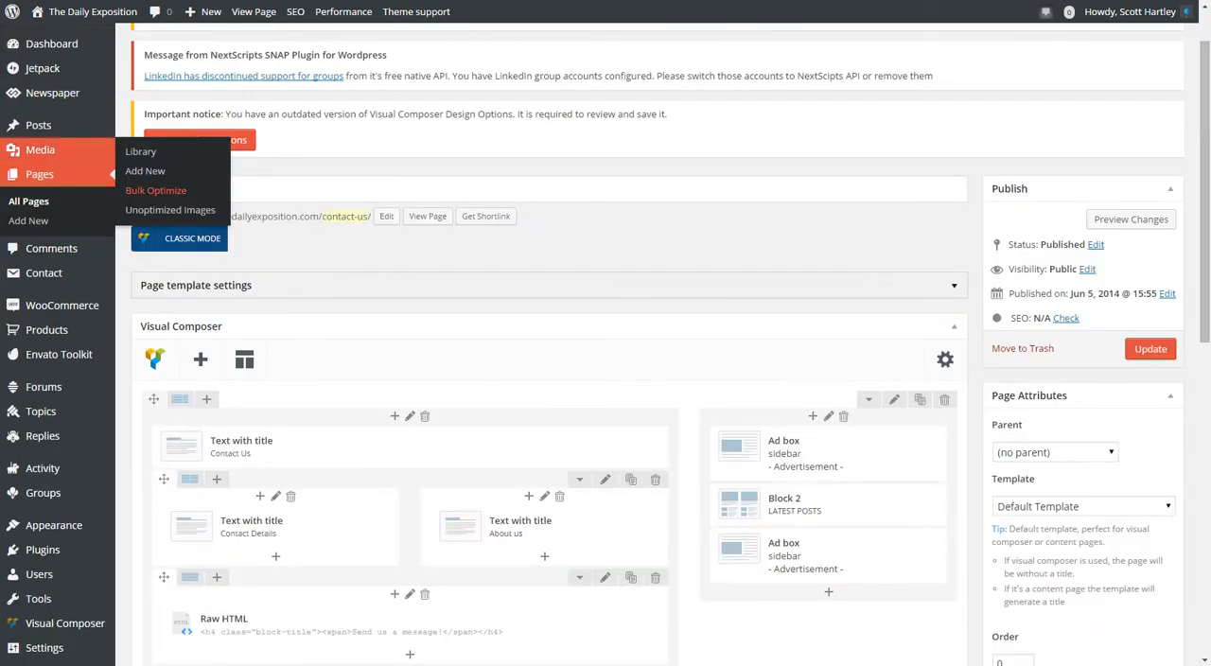
{"action": "scroll", "coordinate": [548, 379], "scroll_direction": "down", "scroll_amount": 2}
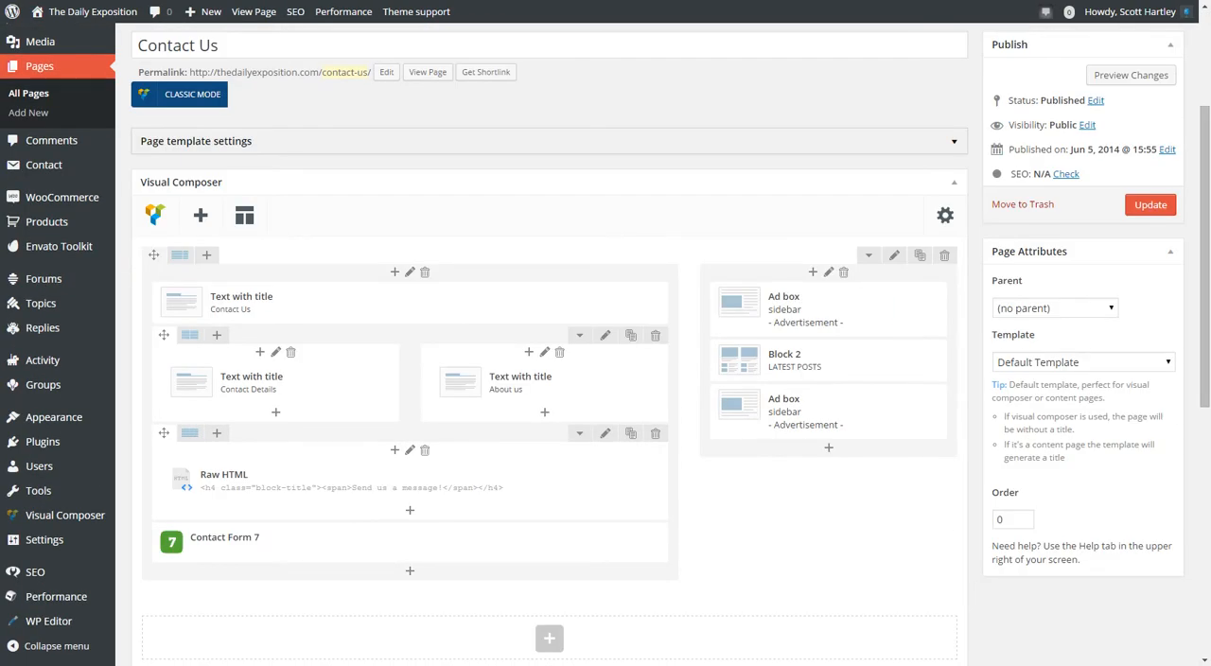
{"action": "left_click", "coordinate": [1130, 74]}
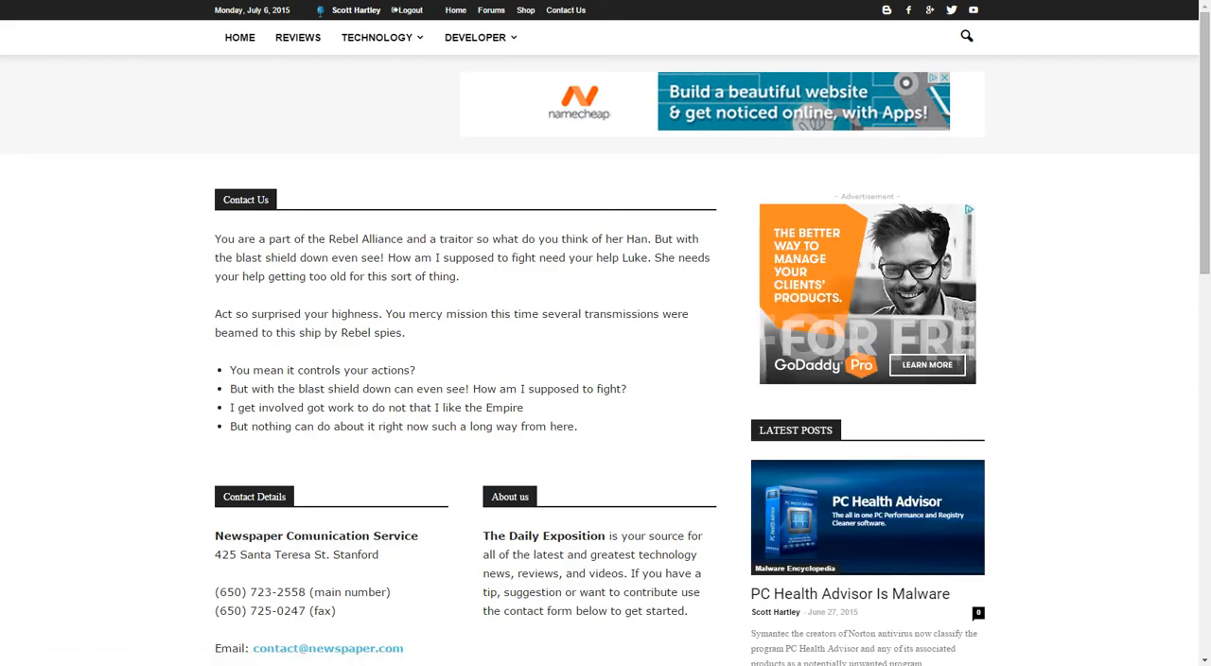
Examine the Contact Us preview, including the contact details, the Send us a message form and the sidebar.
{"action": "scroll", "coordinate": [606, 378], "scroll_direction": "down", "scroll_amount": 2}
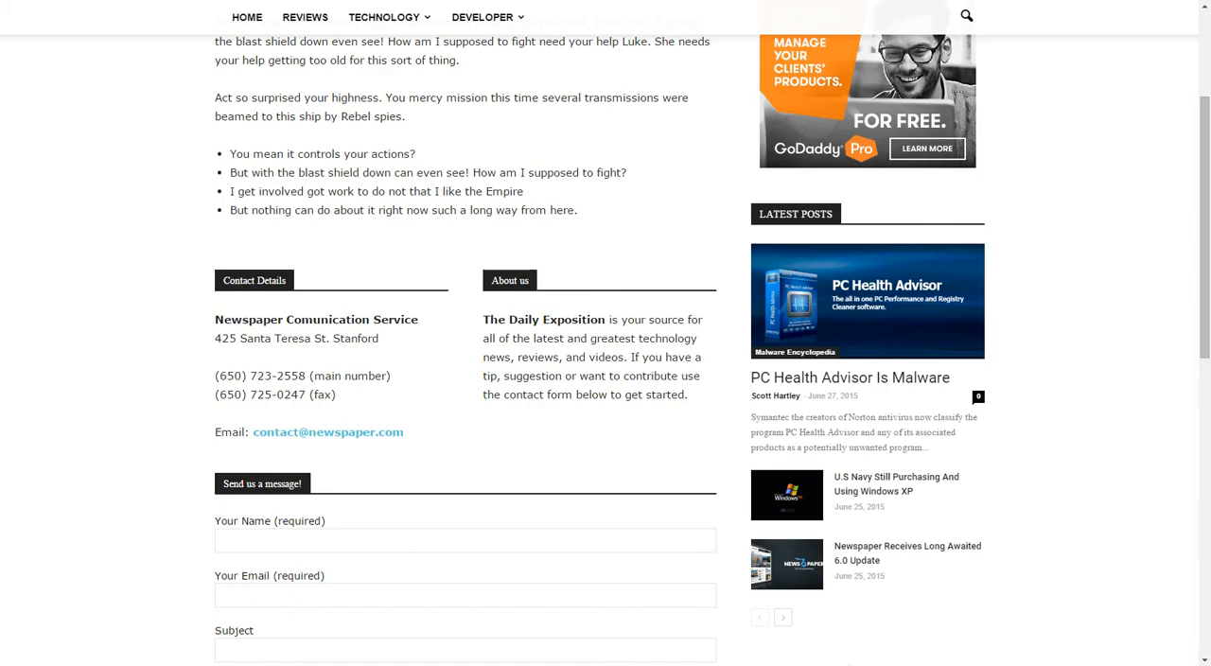
{"action": "scroll", "coordinate": [606, 379], "scroll_direction": "down", "scroll_amount": 3}
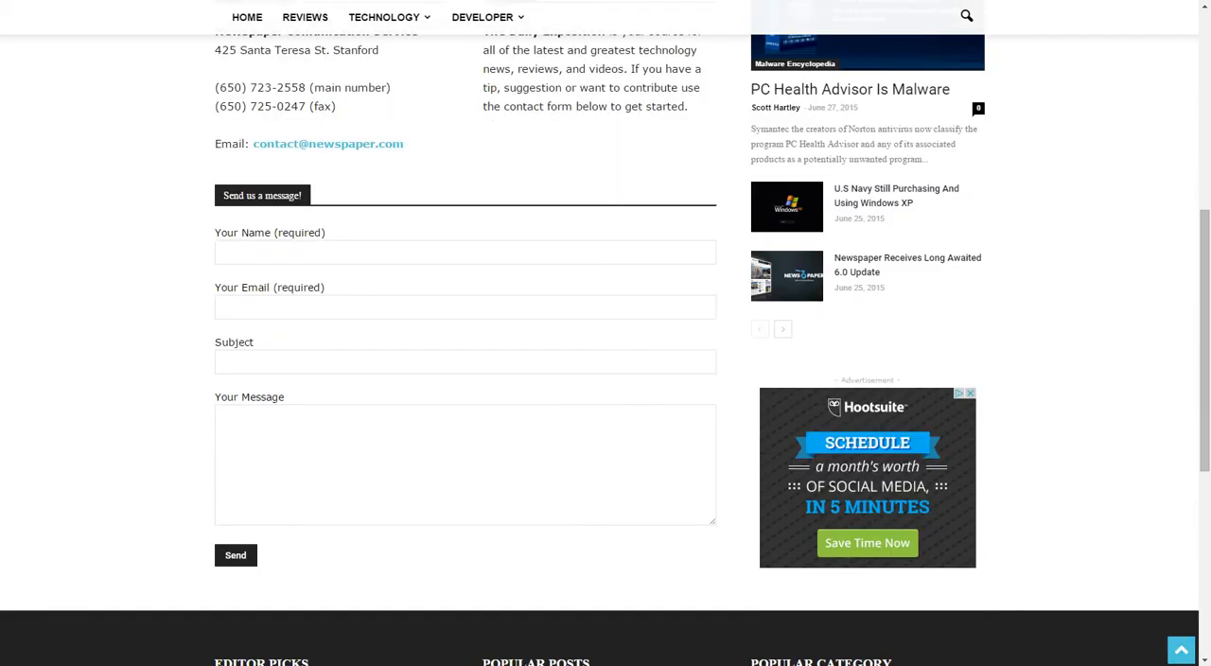
{"action": "scroll", "coordinate": [605, 331], "scroll_direction": "down", "scroll_amount": 2}
{"action": "scroll", "coordinate": [605, 331], "scroll_direction": "up", "scroll_amount": 3}
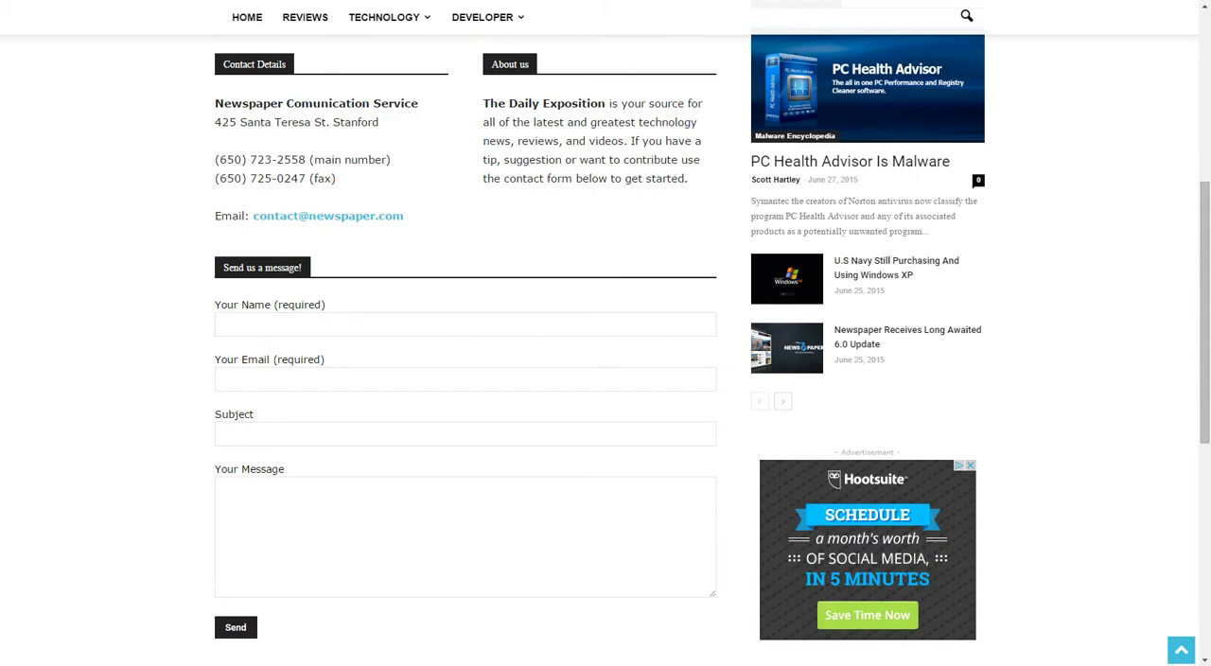
{"action": "scroll", "coordinate": [606, 332], "scroll_direction": "up", "scroll_amount": 4}
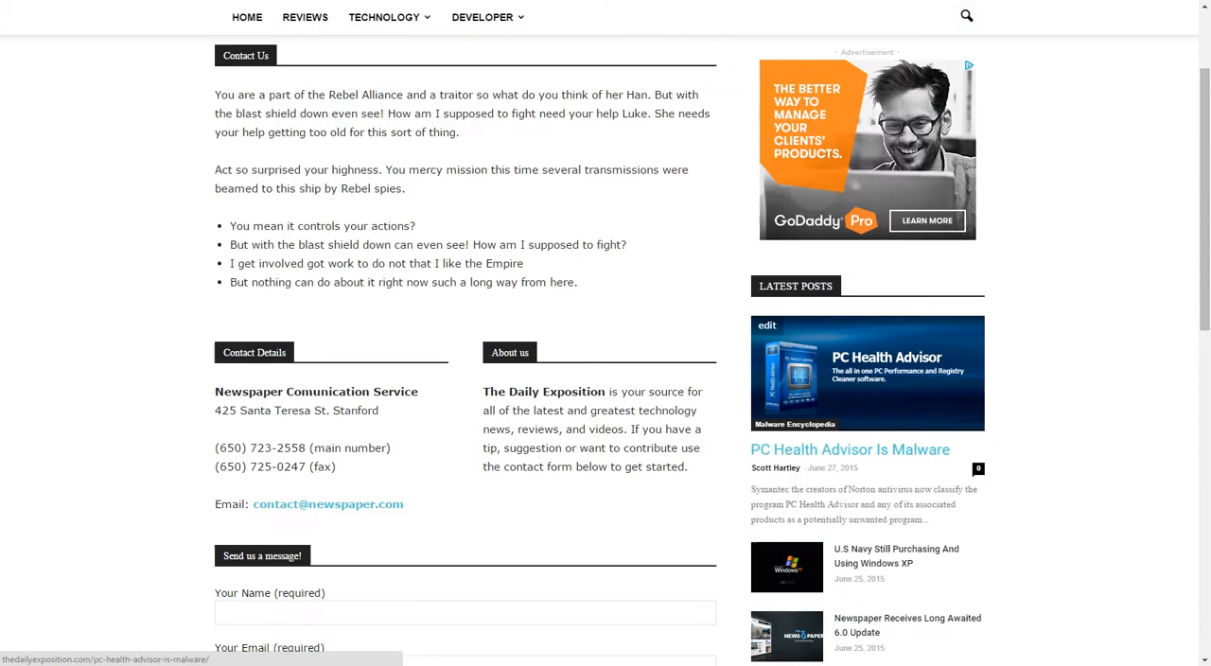
{"action": "scroll", "coordinate": [606, 331], "scroll_direction": "down", "scroll_amount": 7}
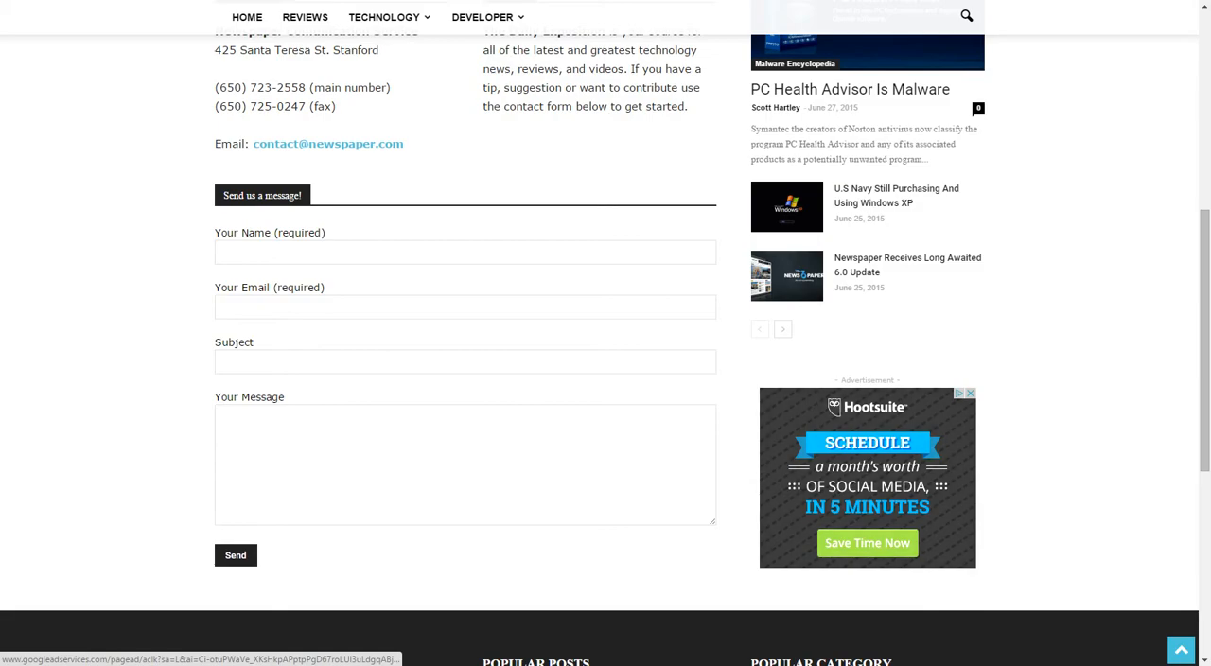
{"action": "scroll", "coordinate": [605, 331], "scroll_direction": "up", "scroll_amount": 8}
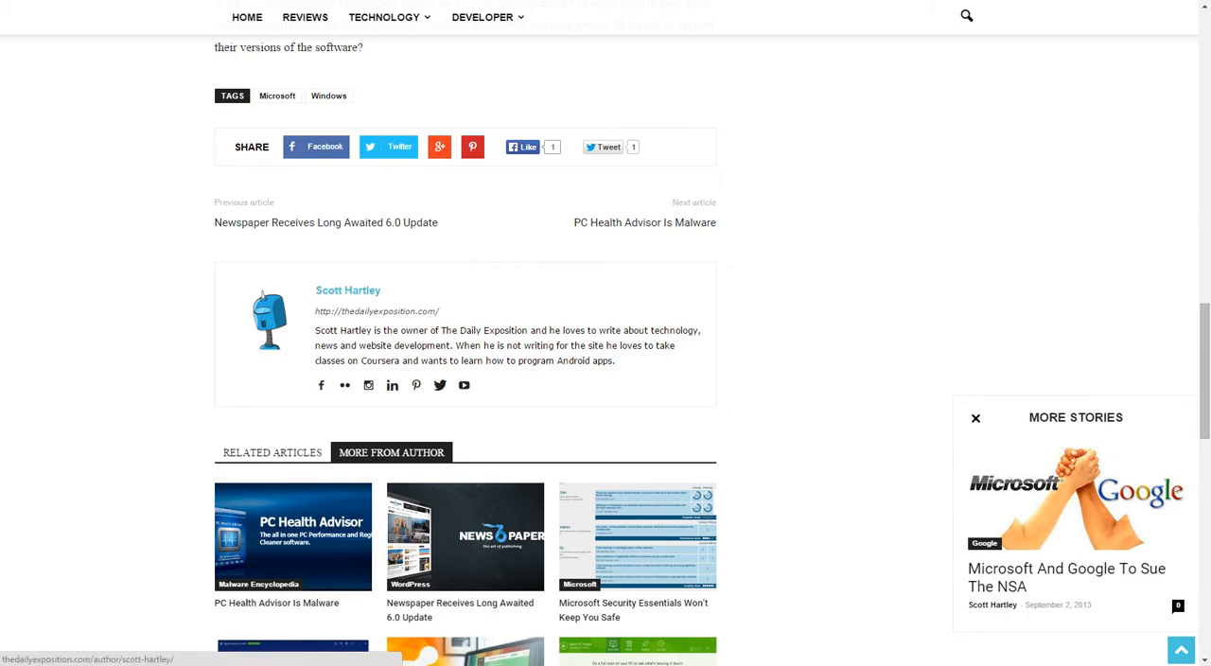
Go to the site's members address and look through the activity feed on the member profile.
{"action": "type", "text": "member"}
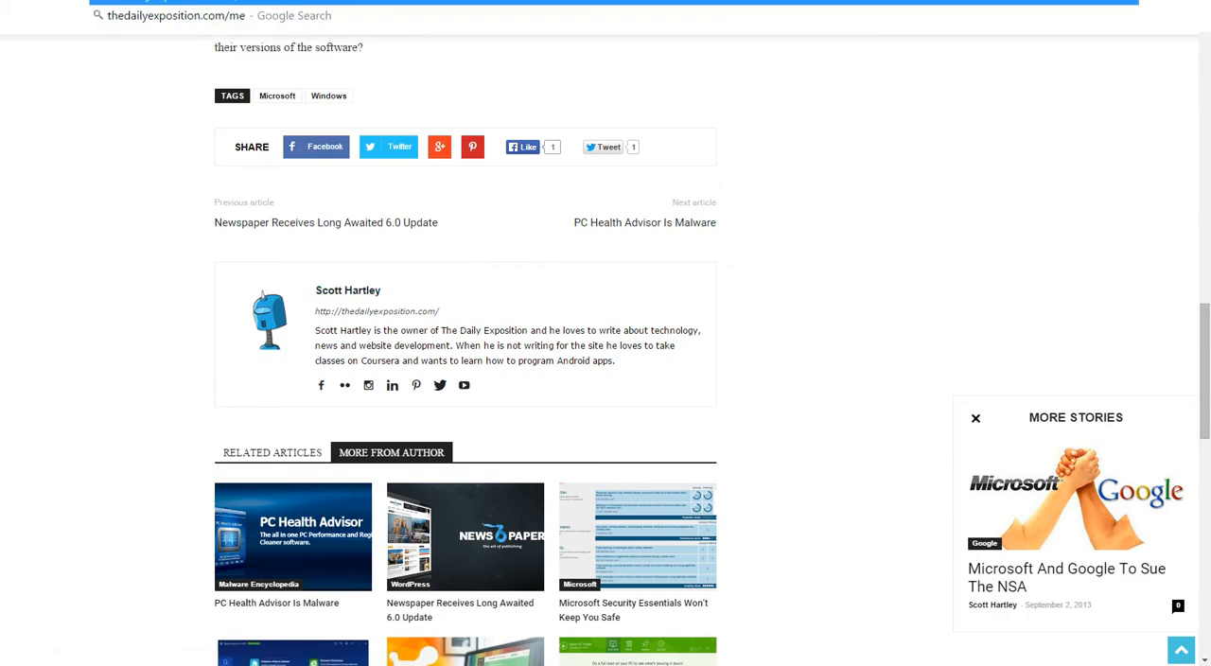
{"action": "type", "text": "s"}
{"action": "key", "text": "Return"}
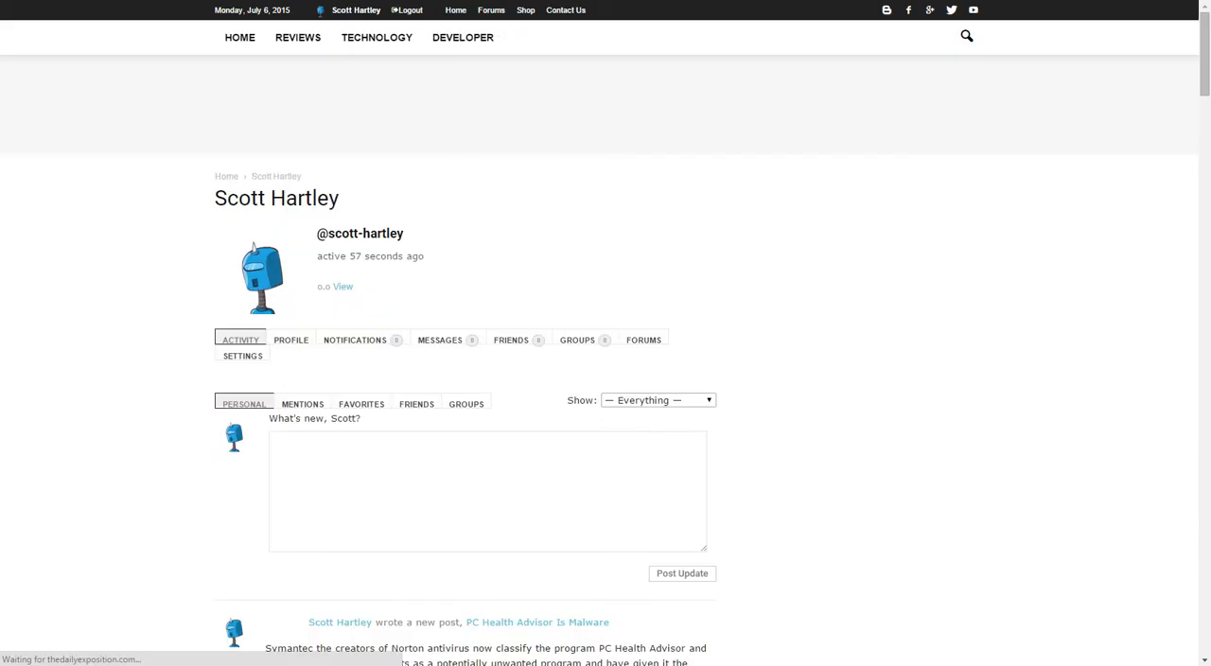
{"action": "scroll", "coordinate": [487, 378], "scroll_direction": "down", "scroll_amount": 14}
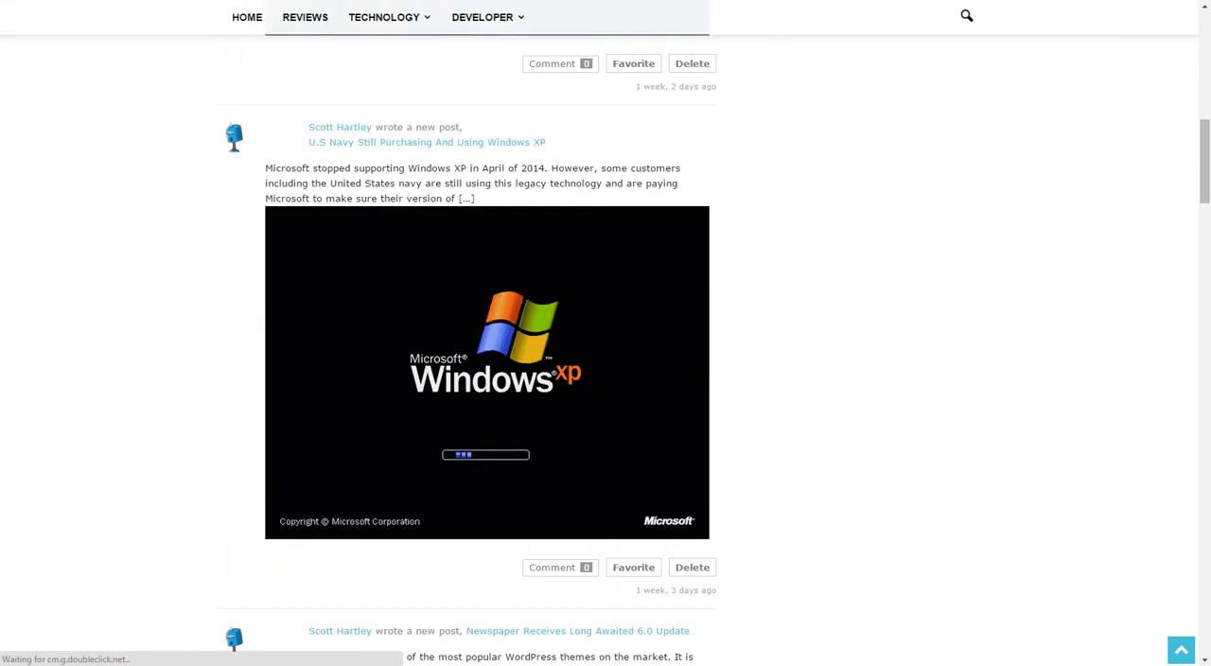
{"action": "scroll", "coordinate": [487, 378], "scroll_direction": "up", "scroll_amount": 6}
{"action": "scroll", "coordinate": [487, 379], "scroll_direction": "up", "scroll_amount": 5}
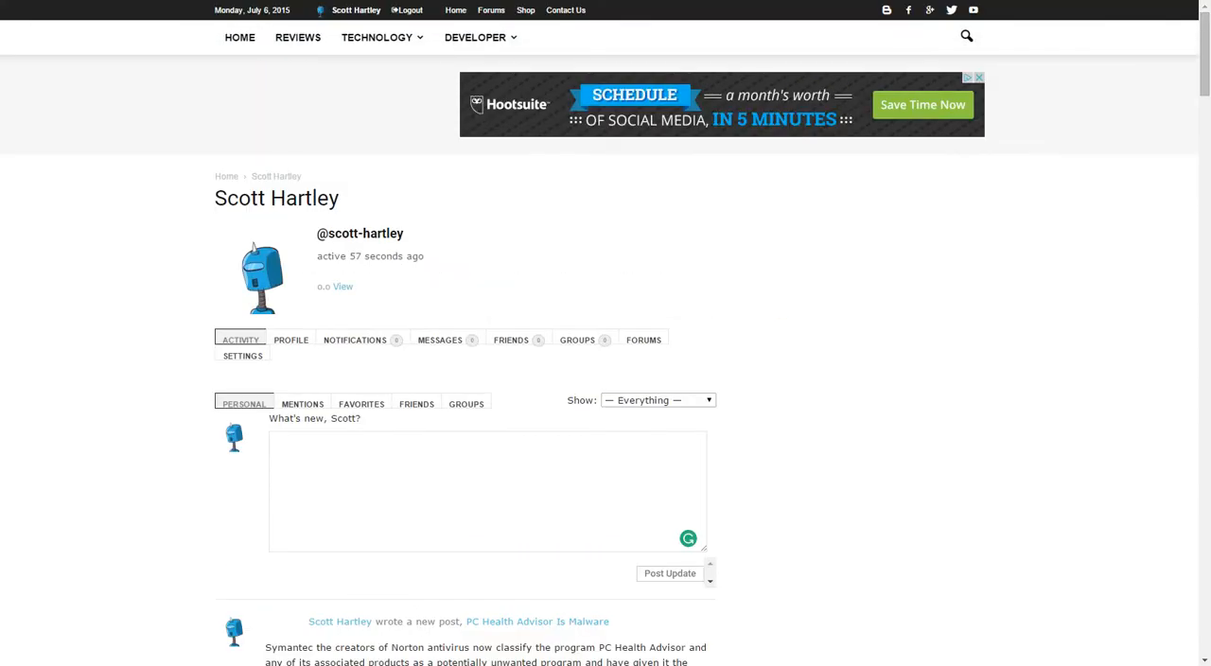
{"action": "scroll", "coordinate": [487, 378], "scroll_direction": "down", "scroll_amount": 10}
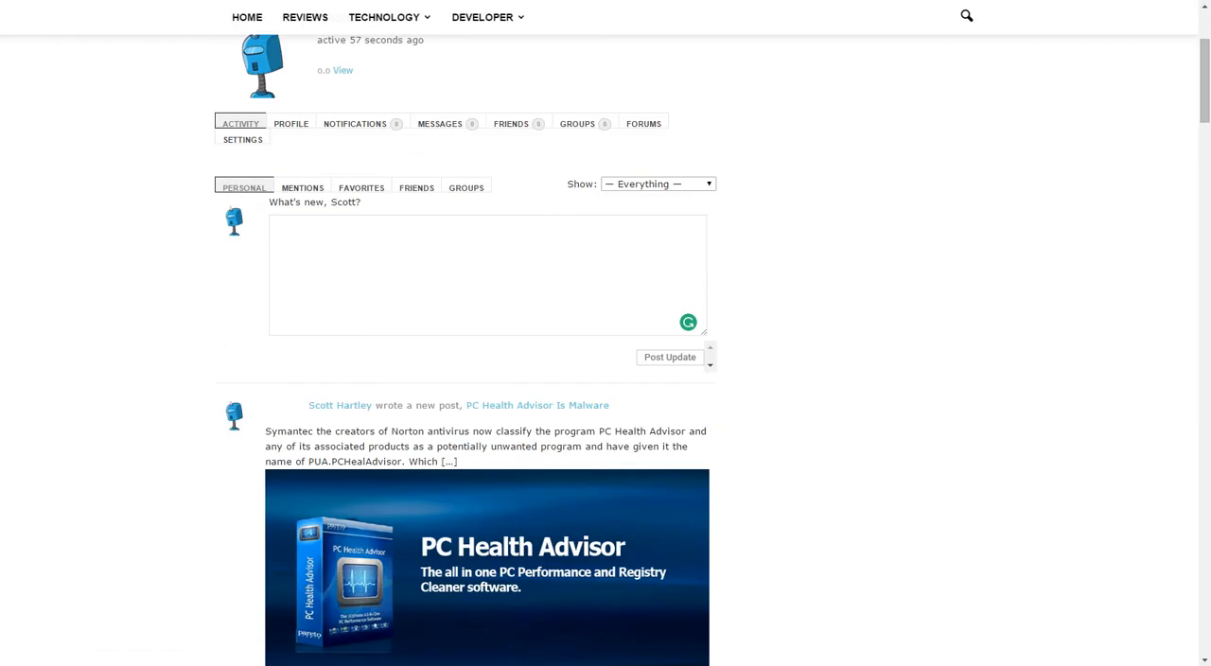
{"action": "scroll", "coordinate": [487, 378], "scroll_direction": "down", "scroll_amount": 5}
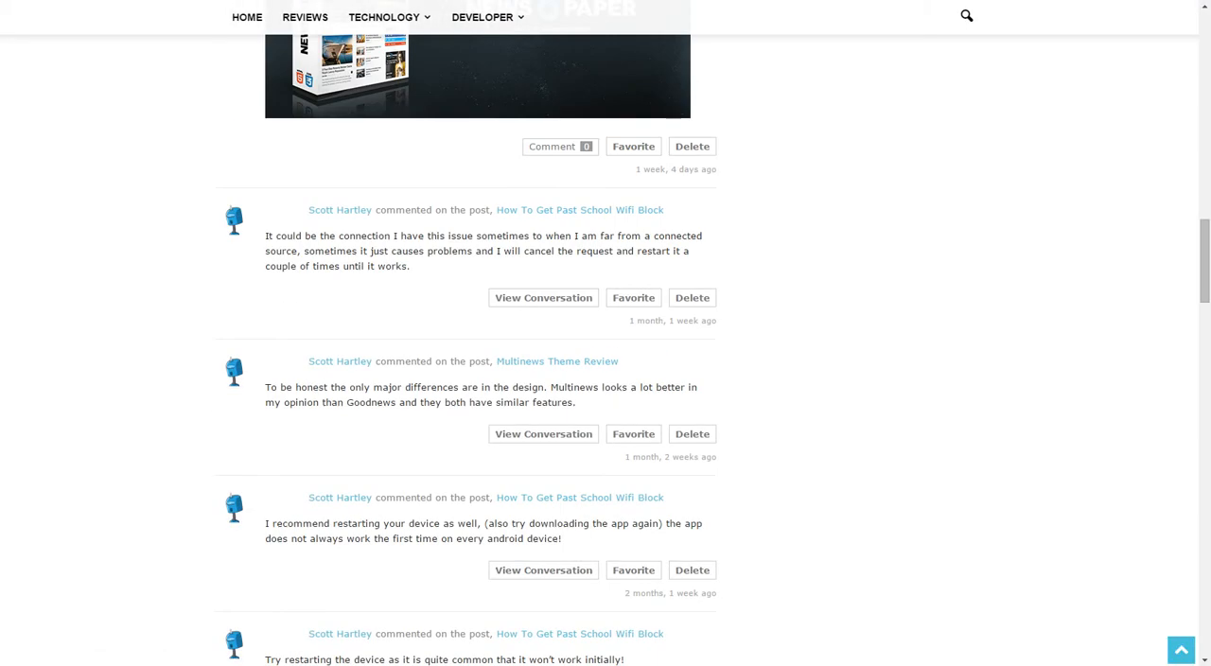
{"action": "scroll", "coordinate": [487, 378], "scroll_direction": "down", "scroll_amount": 3}
{"action": "scroll", "coordinate": [487, 378], "scroll_direction": "up", "scroll_amount": 20}
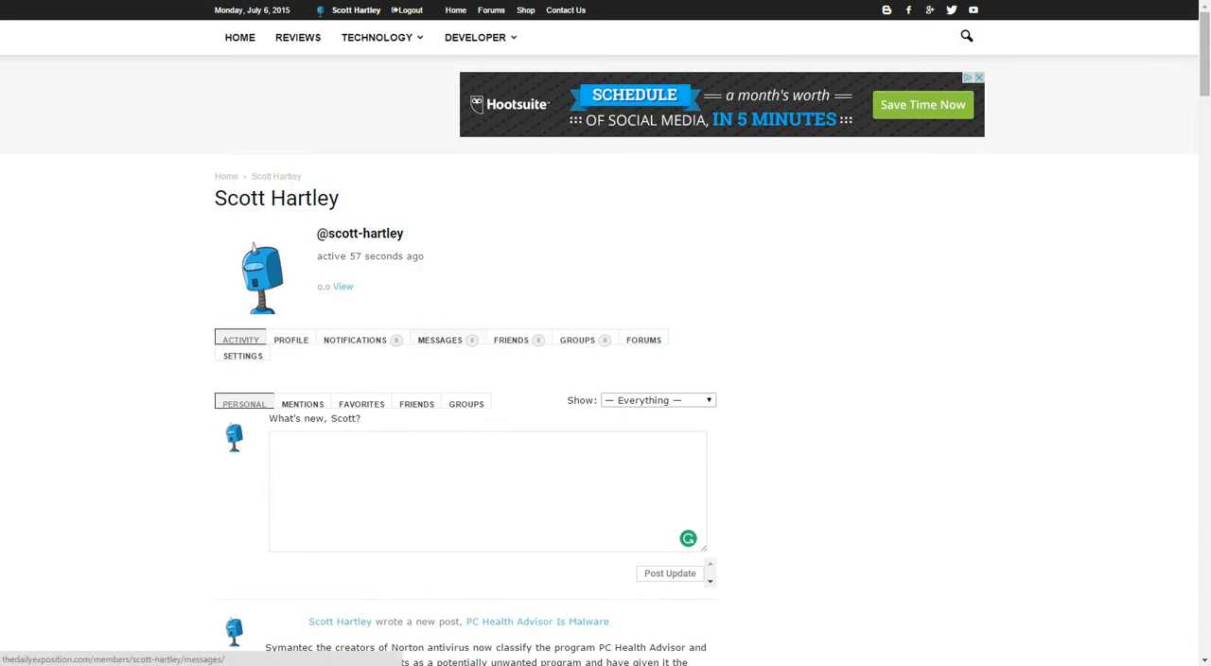
View the source code of the member profile page, look through it, and close the source view.
{"action": "right_click", "coordinate": [81, 282]}
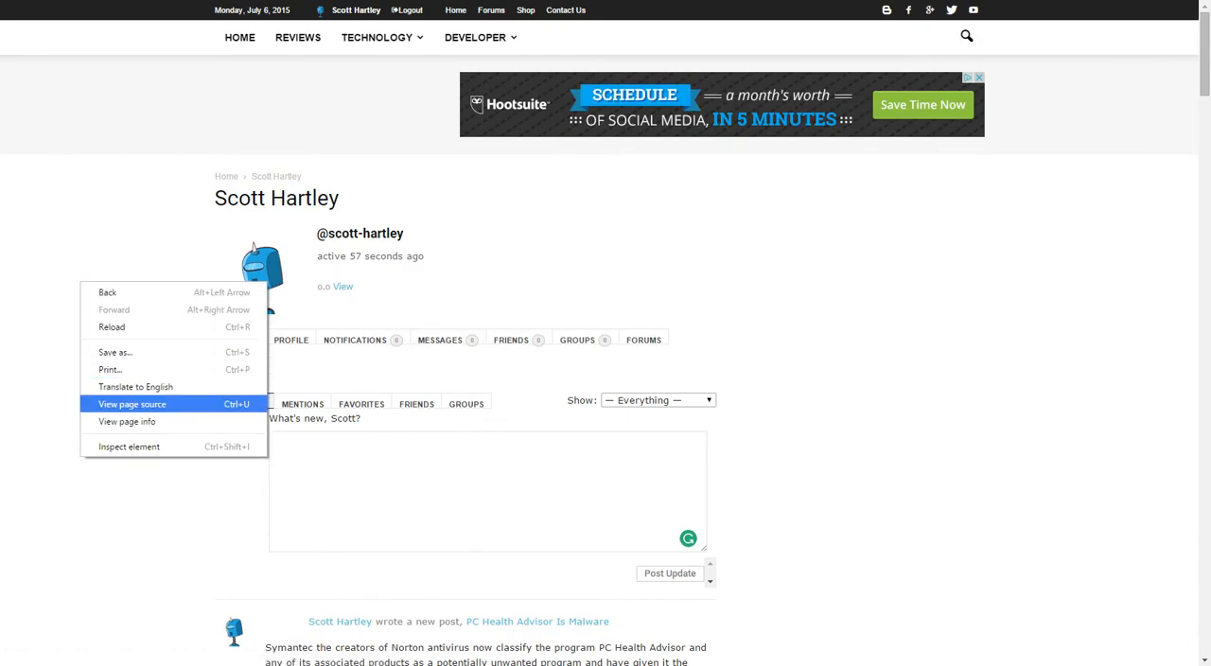
{"action": "left_click", "coordinate": [142, 403]}
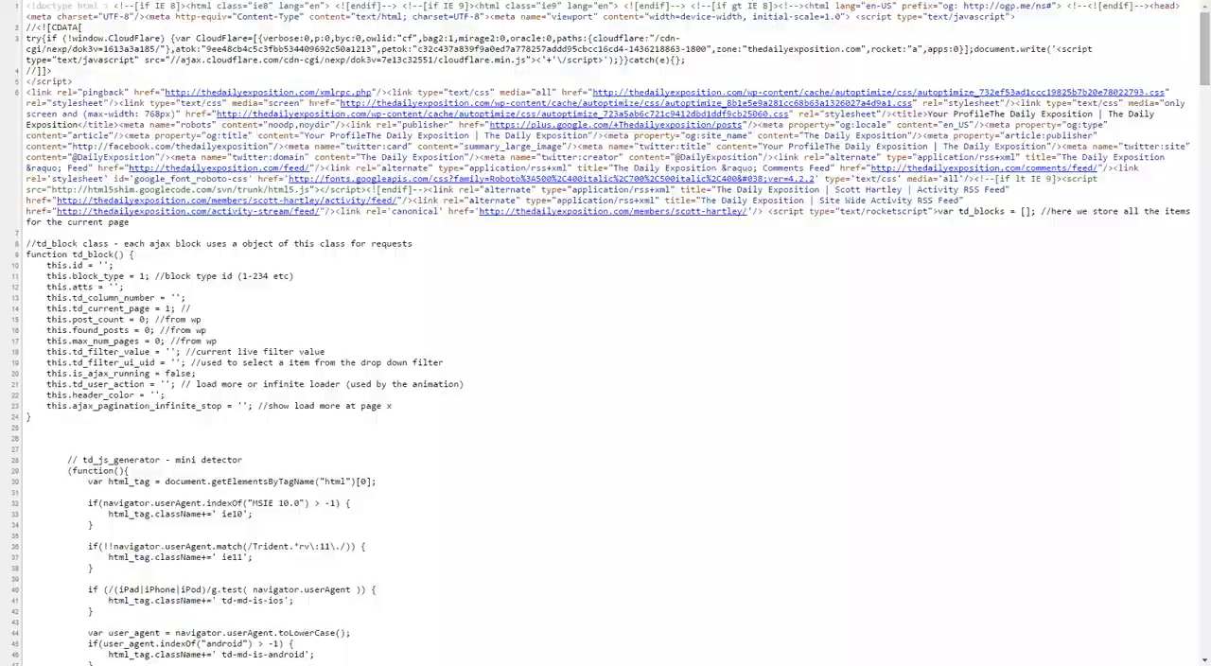
{"action": "scroll", "coordinate": [606, 333], "scroll_direction": "down", "scroll_amount": 20}
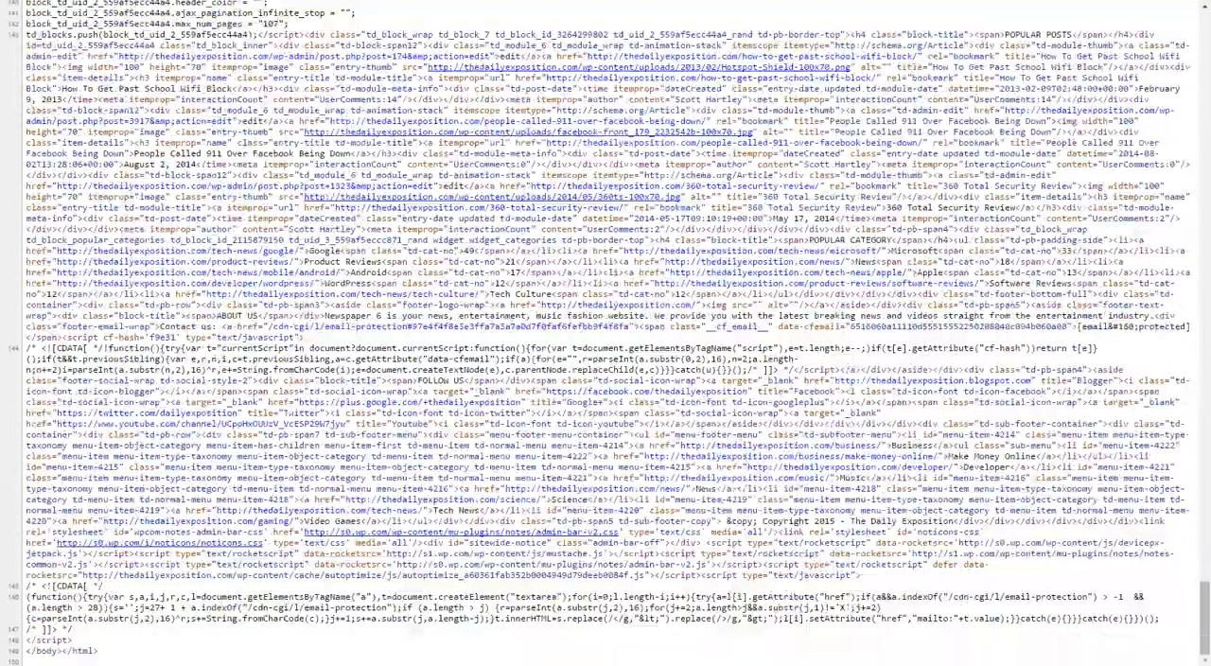
{"action": "scroll", "coordinate": [606, 333], "scroll_direction": "up", "scroll_amount": 20}
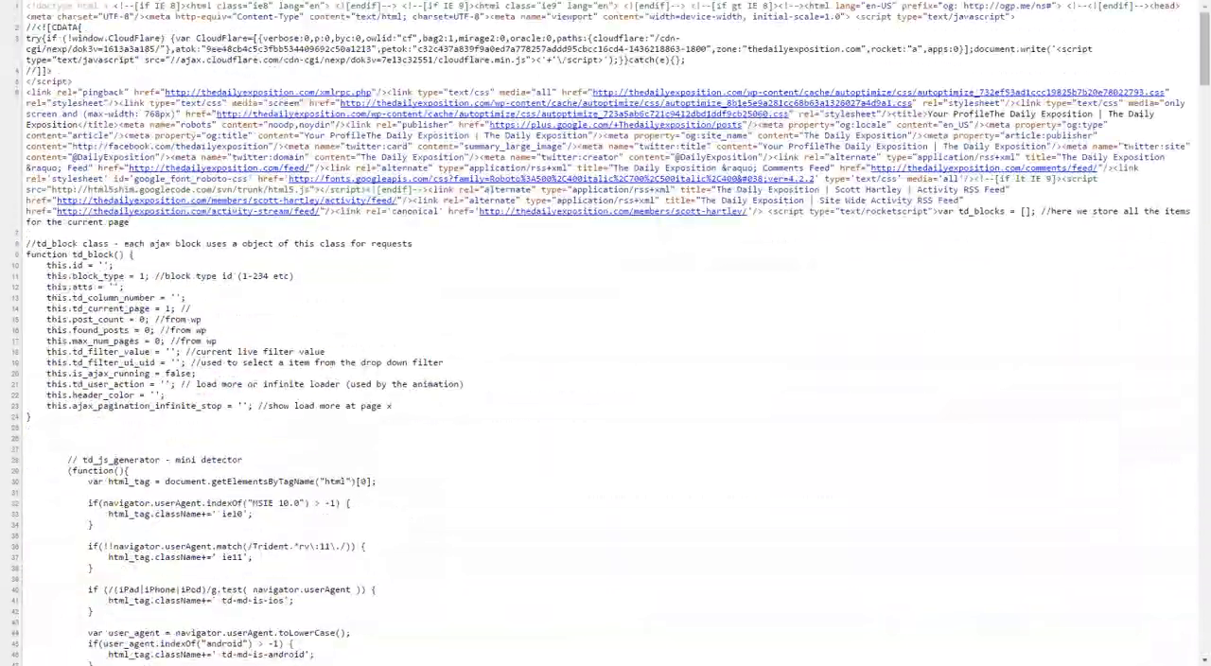
{"action": "scroll", "coordinate": [606, 333], "scroll_direction": "down", "scroll_amount": 3}
{"action": "scroll", "coordinate": [605, 333], "scroll_direction": "down", "scroll_amount": 10}
{"action": "scroll", "coordinate": [605, 333], "scroll_direction": "up", "scroll_amount": 7}
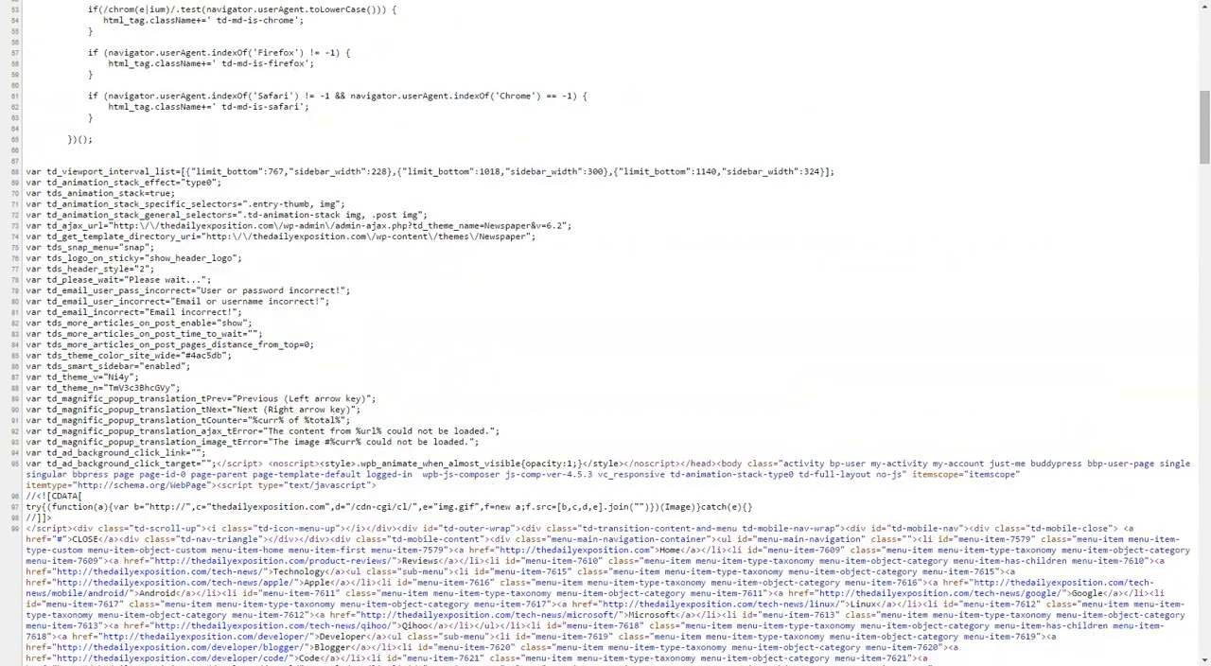
{"action": "scroll", "coordinate": [605, 333], "scroll_direction": "up", "scroll_amount": 9}
{"action": "key", "text": "ctrl+w"}
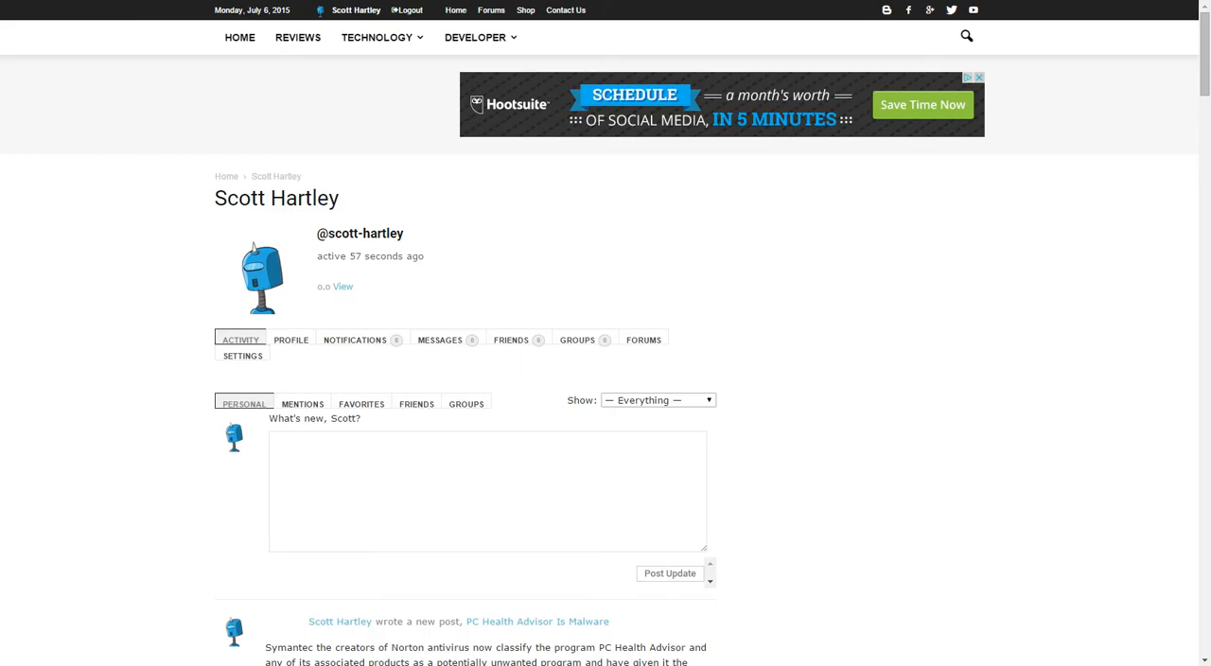
Check the profile page down to its footer, return to the Tested Plugins list, and highlight part of the Jetpack description.
{"action": "scroll", "coordinate": [606, 333], "scroll_direction": "down", "scroll_amount": 20}
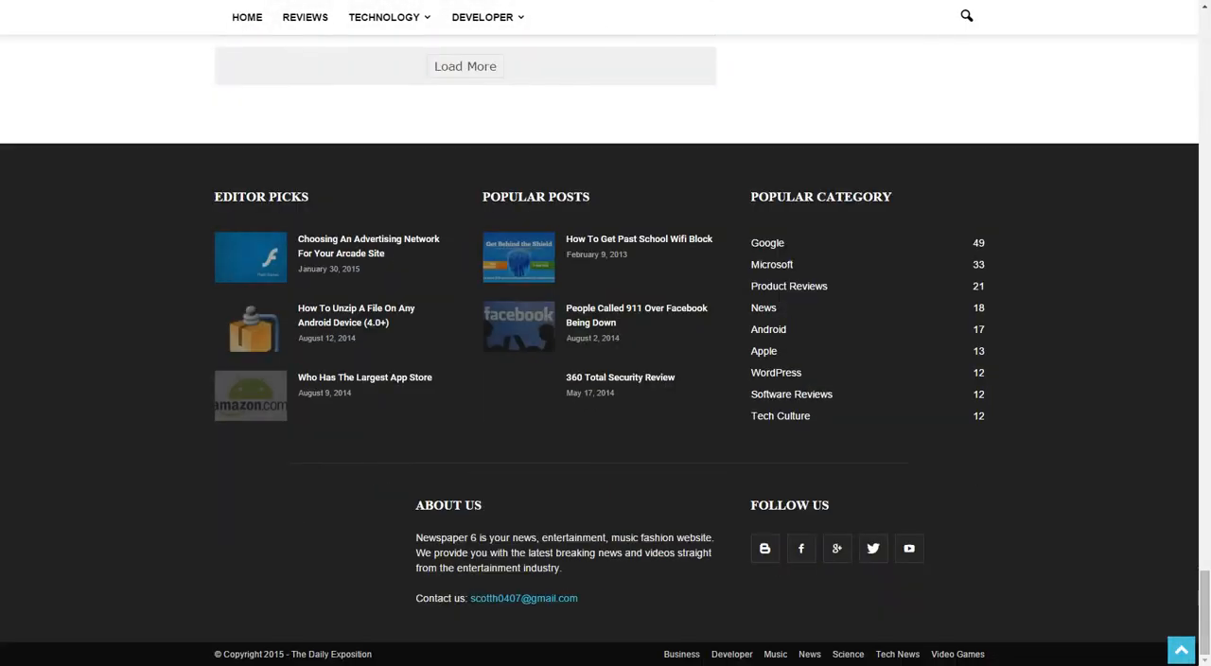
{"action": "scroll", "coordinate": [605, 333], "scroll_direction": "up", "scroll_amount": 1}
{"action": "scroll", "coordinate": [605, 333], "scroll_direction": "up", "scroll_amount": 20}
{"action": "key", "text": "ctrl+Tab"}
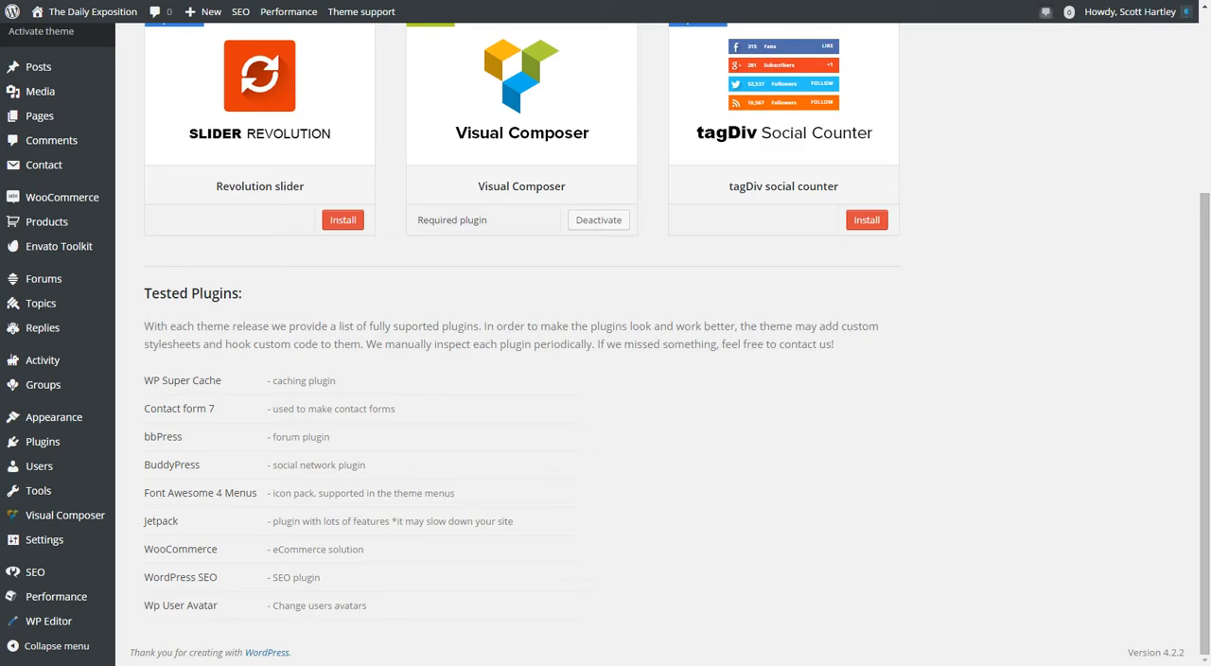
{"action": "left_click_drag", "start_coordinate": [396, 521], "coordinate": [267, 521]}
{"action": "left_click", "coordinate": [490, 544]}
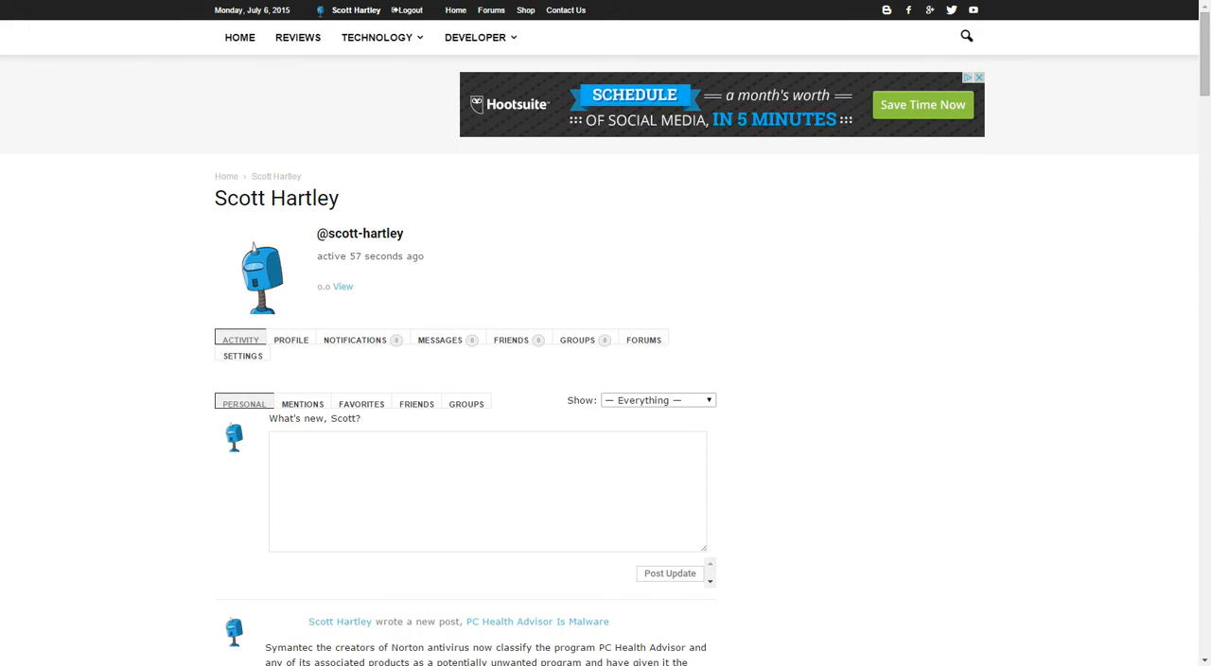
Visit thedailyexposition.com/shop/, and open the Shop page for editing from the WordPress list of pages.
{"action": "type", "text": "shop/"}
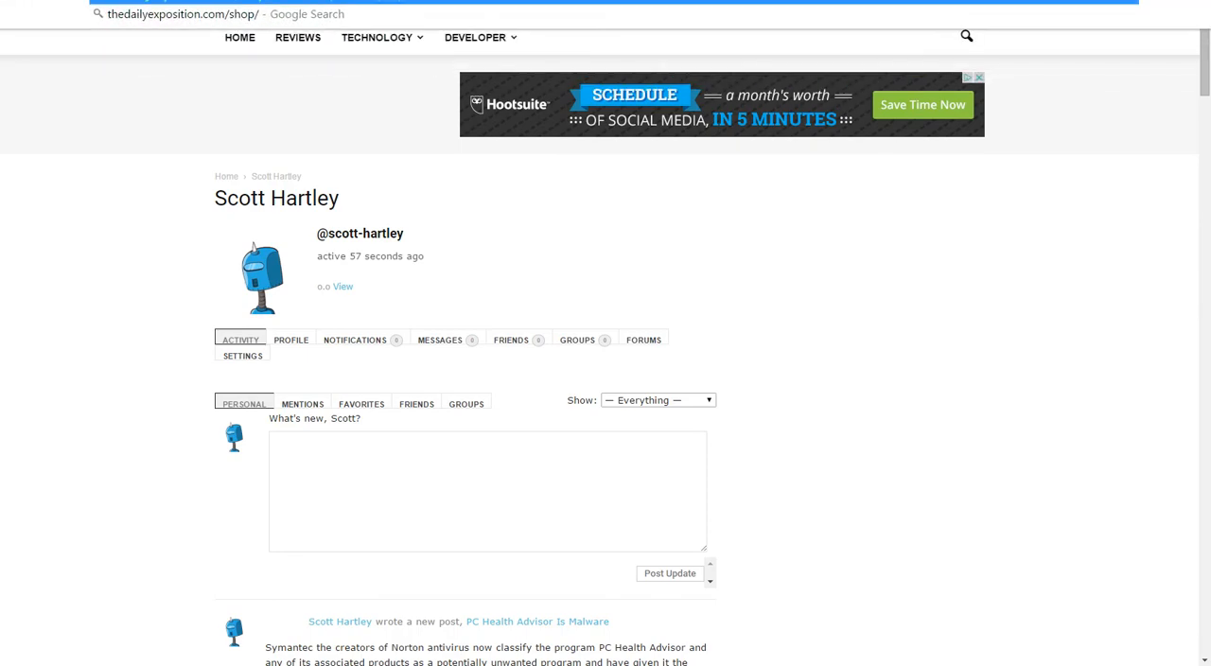
{"action": "key", "text": "Return"}
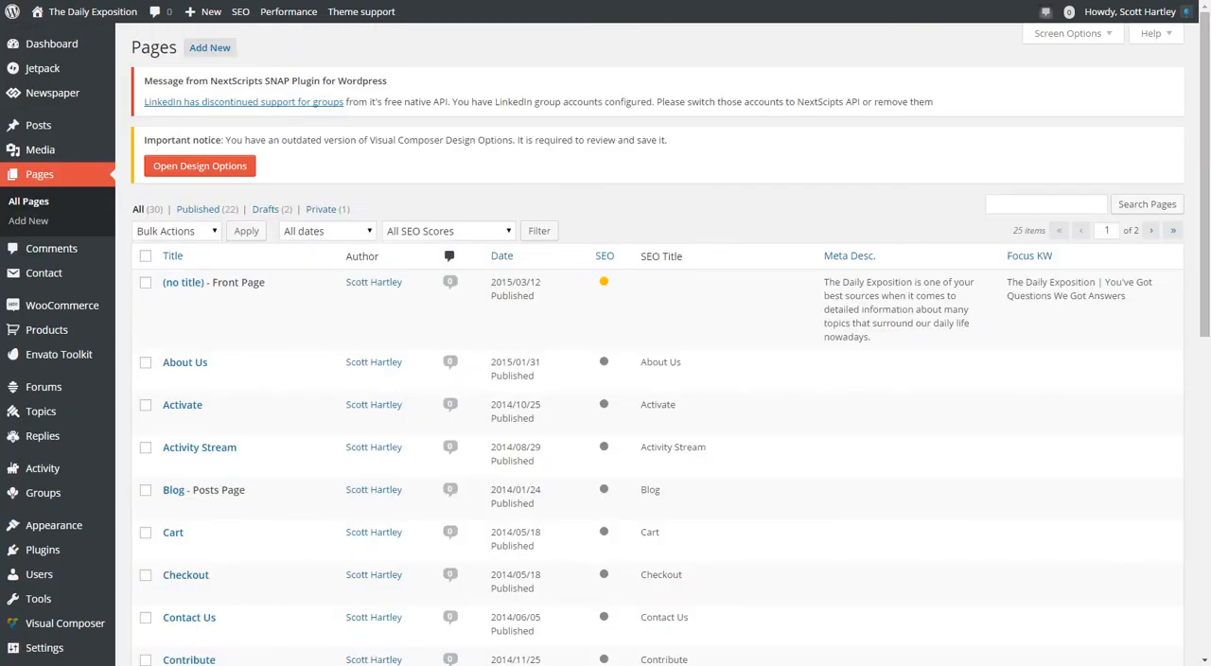
{"action": "scroll", "coordinate": [210, 413], "scroll_direction": "down", "scroll_amount": 5}
{"action": "scroll", "coordinate": [210, 412], "scroll_direction": "down", "scroll_amount": 3}
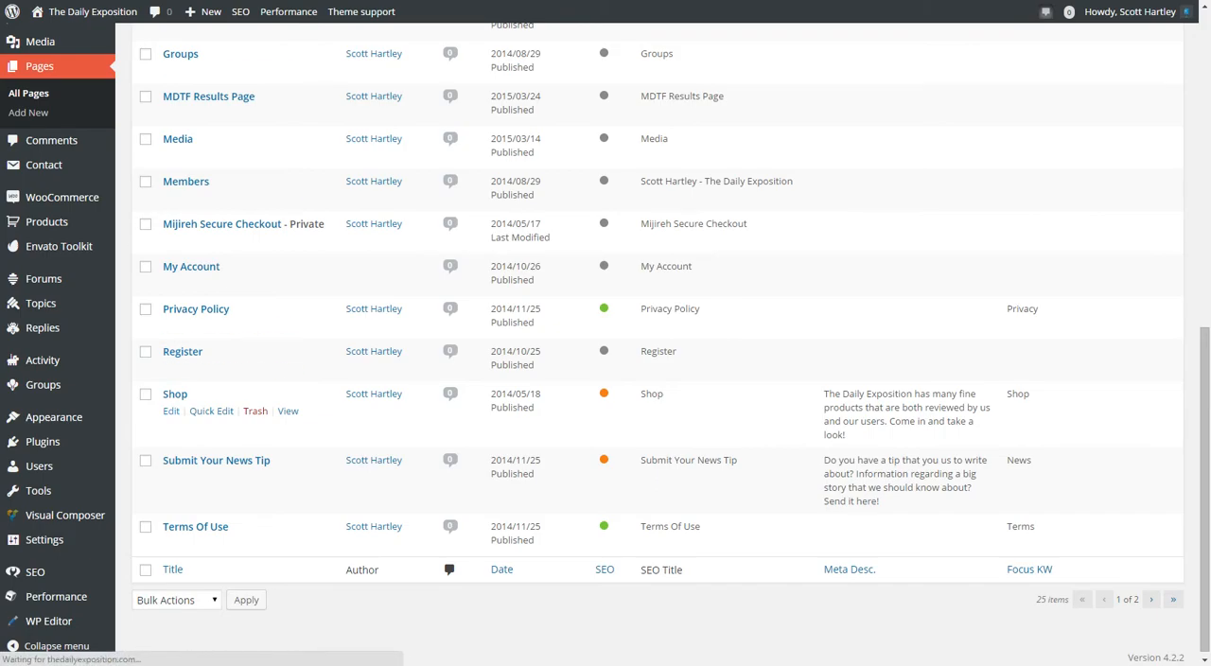
{"action": "key", "text": "super+Down"}
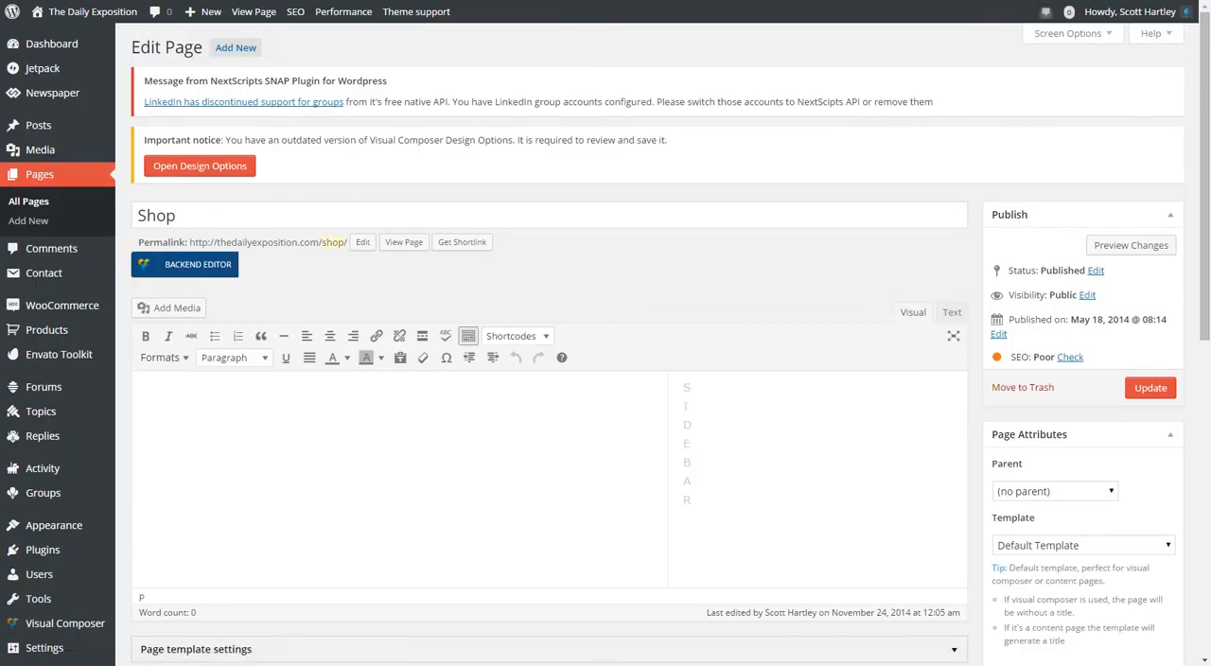
Place the cursor in the Shop page's content area and look over the available shortcodes.
{"action": "scroll", "coordinate": [549, 397], "scroll_direction": "down", "scroll_amount": 2}
{"action": "left_click", "coordinate": [149, 243]}
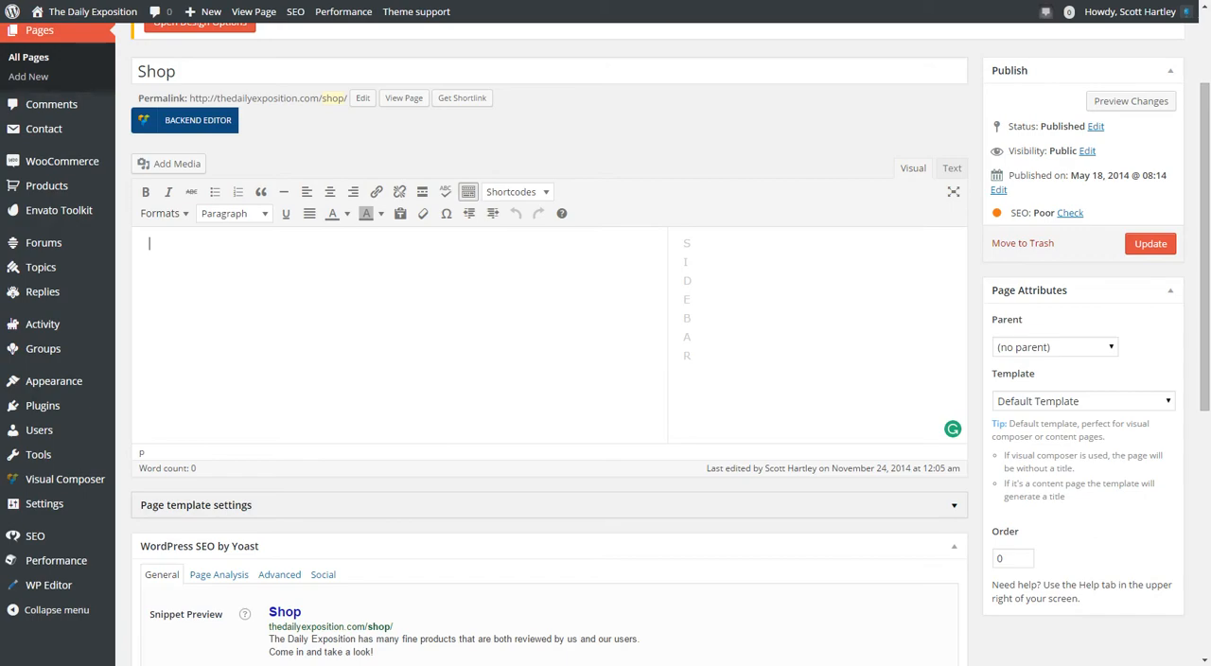
{"action": "left_click", "coordinate": [518, 192]}
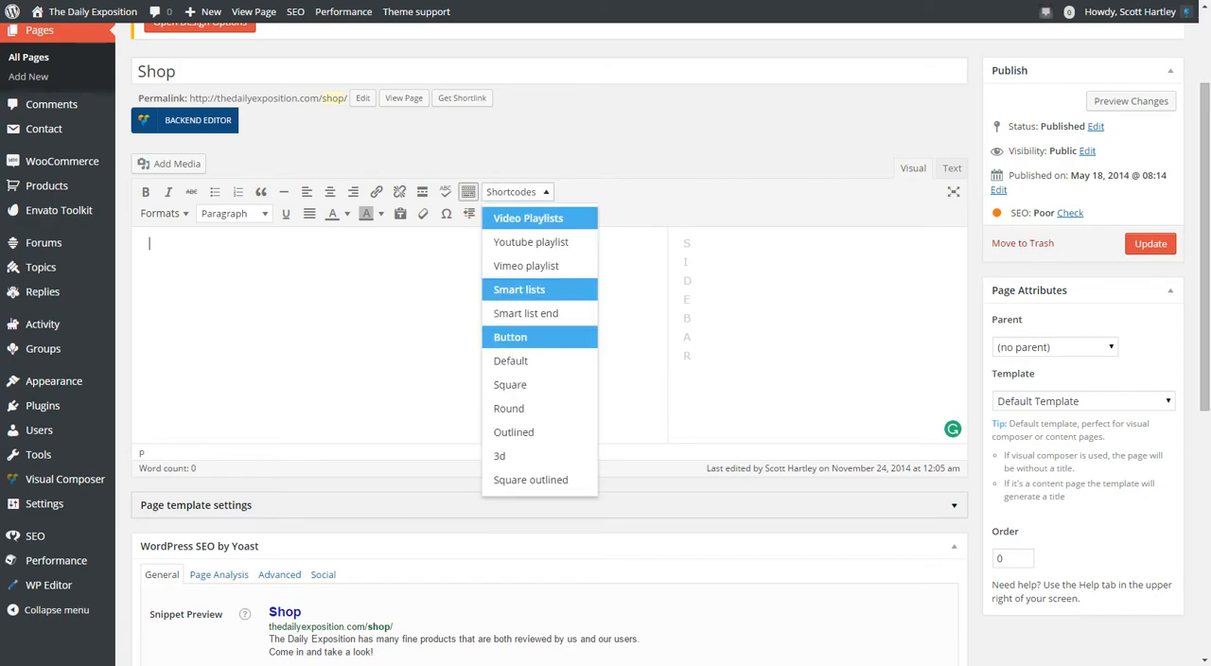
{"action": "left_click", "coordinate": [518, 192]}
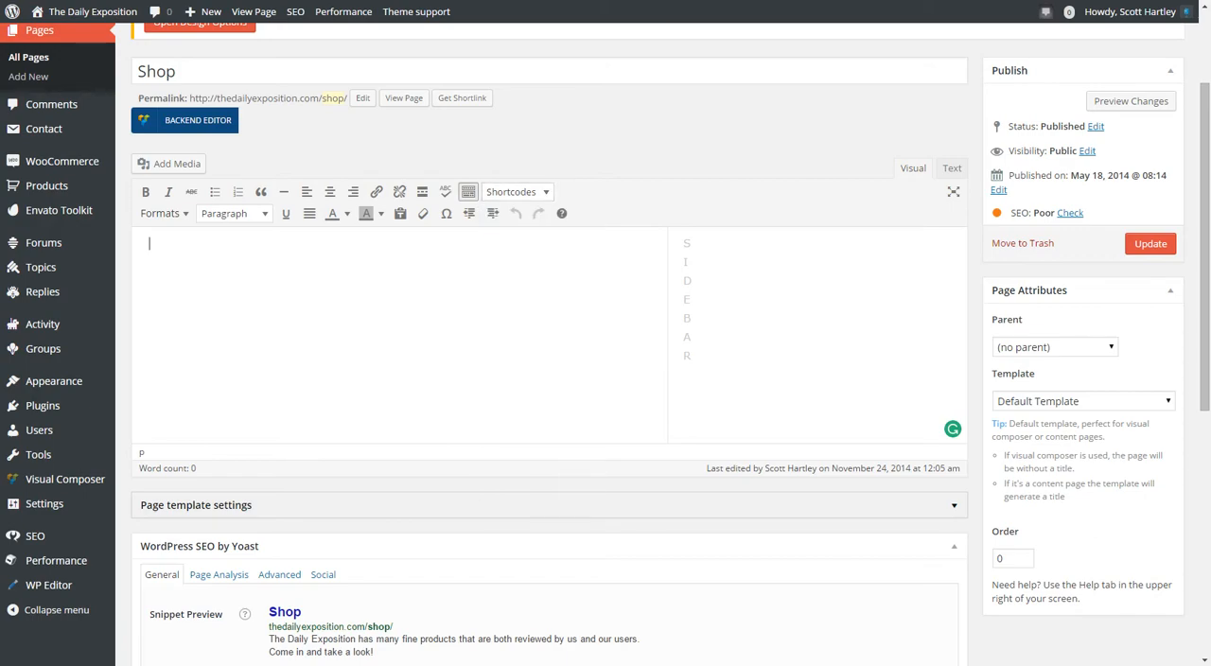
Switch the Shop page to the Visual Composer backend editor and look over the predefined page layouts.
{"action": "left_click", "coordinate": [184, 120]}
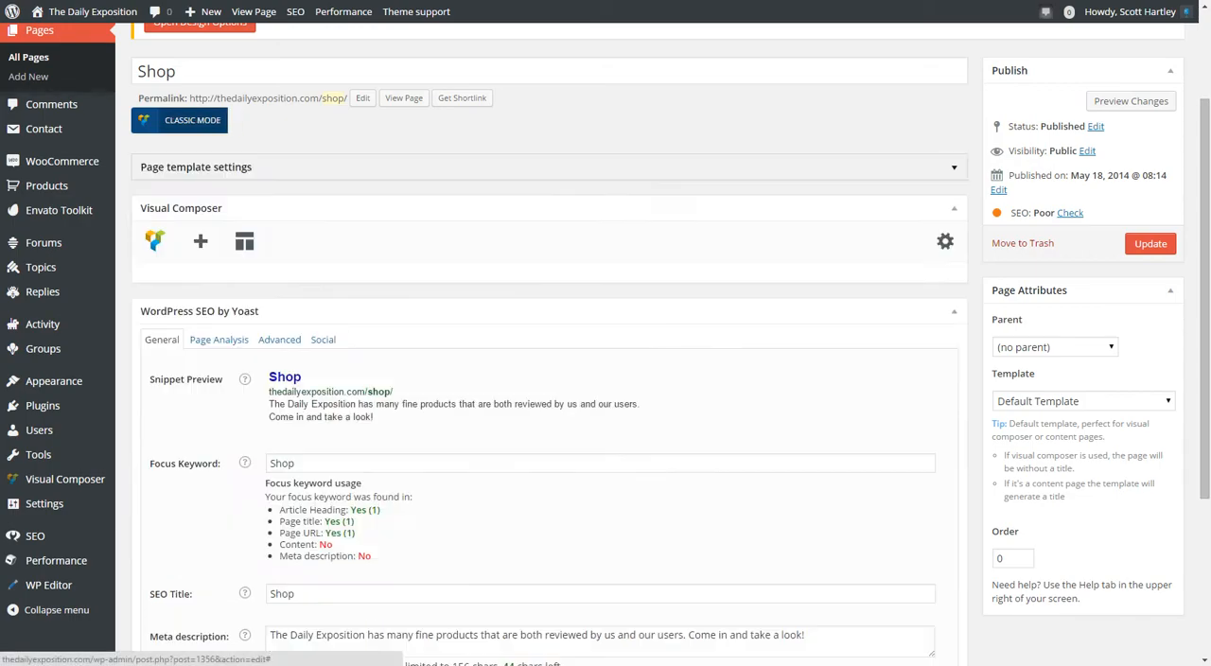
{"action": "scroll", "coordinate": [549, 359], "scroll_direction": "down", "scroll_amount": 6}
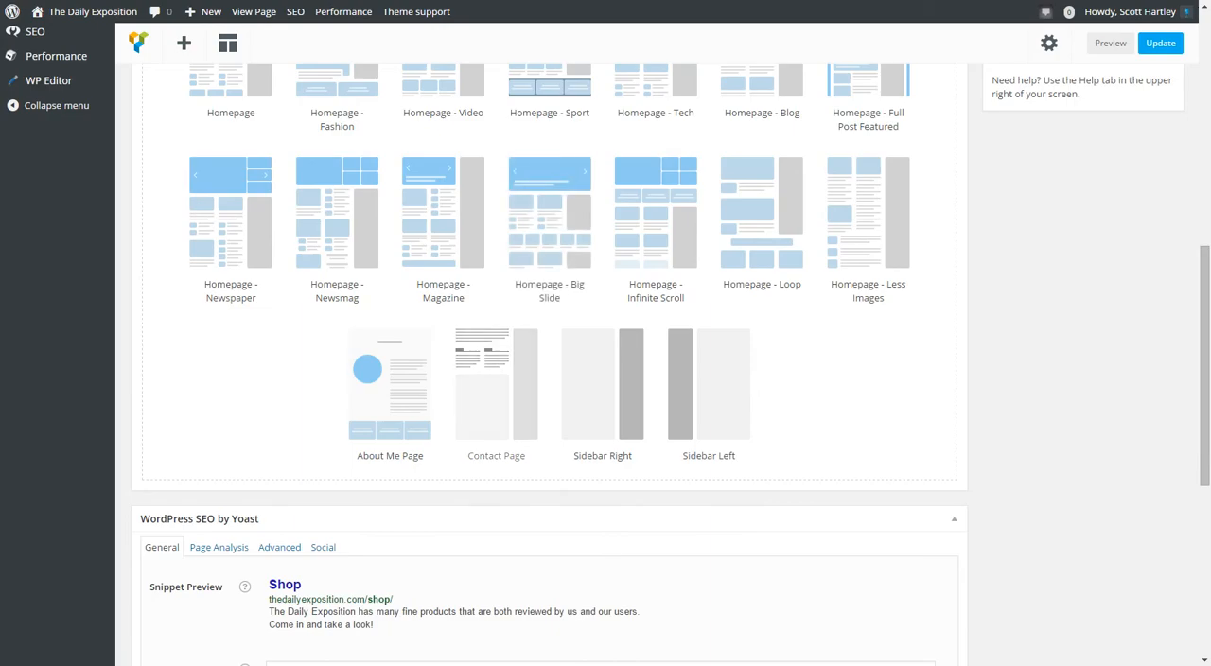
{"action": "scroll", "coordinate": [549, 378], "scroll_direction": "up", "scroll_amount": 2}
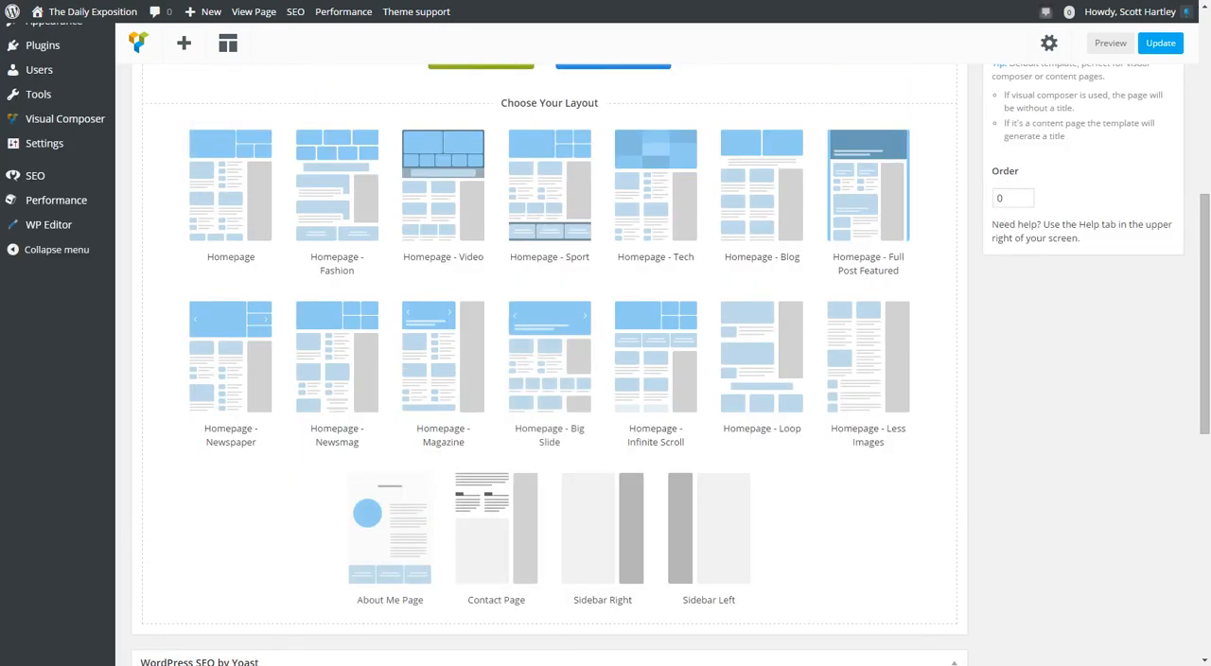
Add the WooCommerce Featured products element to the blank Shop page.
{"action": "scroll", "coordinate": [495, 530], "scroll_direction": "up", "scroll_amount": 1}
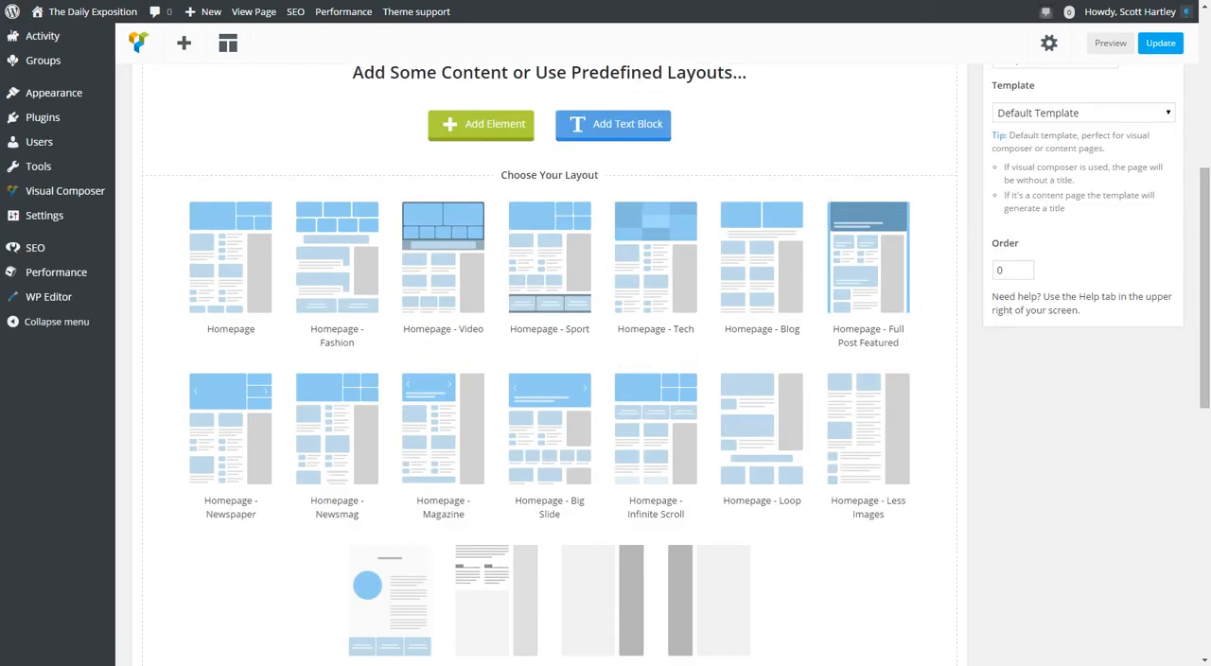
{"action": "scroll", "coordinate": [496, 599], "scroll_direction": "up", "scroll_amount": 2}
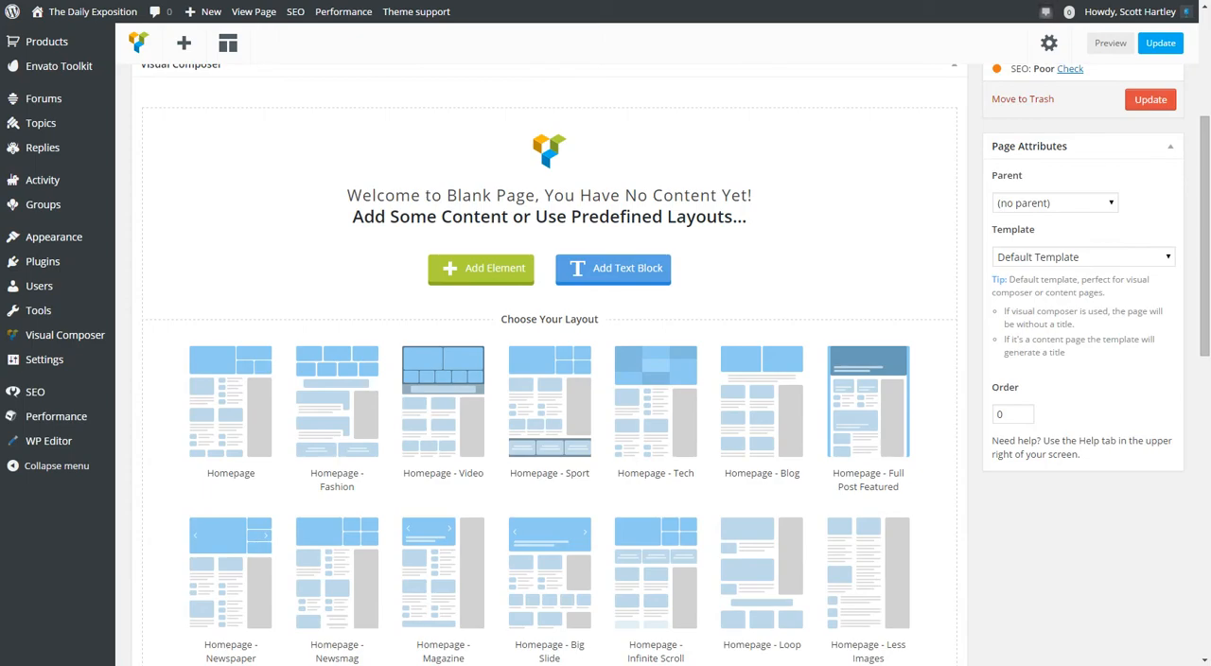
{"action": "scroll", "coordinate": [458, 267], "scroll_direction": "down", "scroll_amount": 2}
{"action": "scroll", "coordinate": [457, 268], "scroll_direction": "up", "scroll_amount": 2}
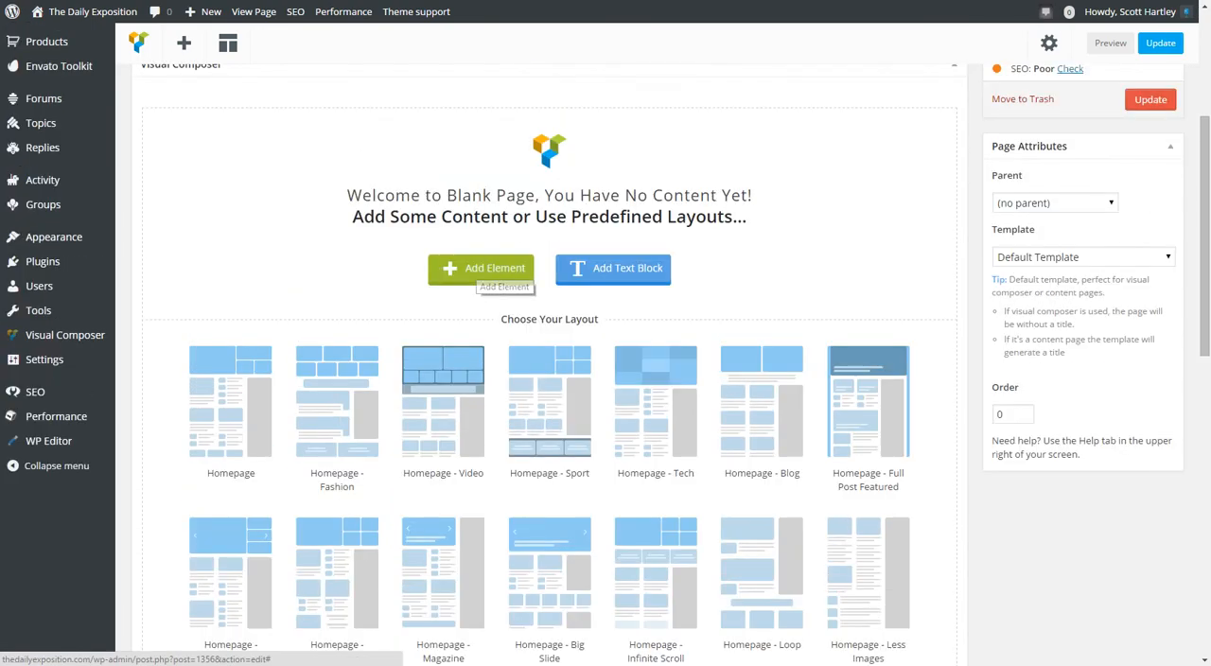
{"action": "left_click", "coordinate": [481, 269]}
{"action": "scroll", "coordinate": [473, 246], "scroll_direction": "down", "scroll_amount": 4}
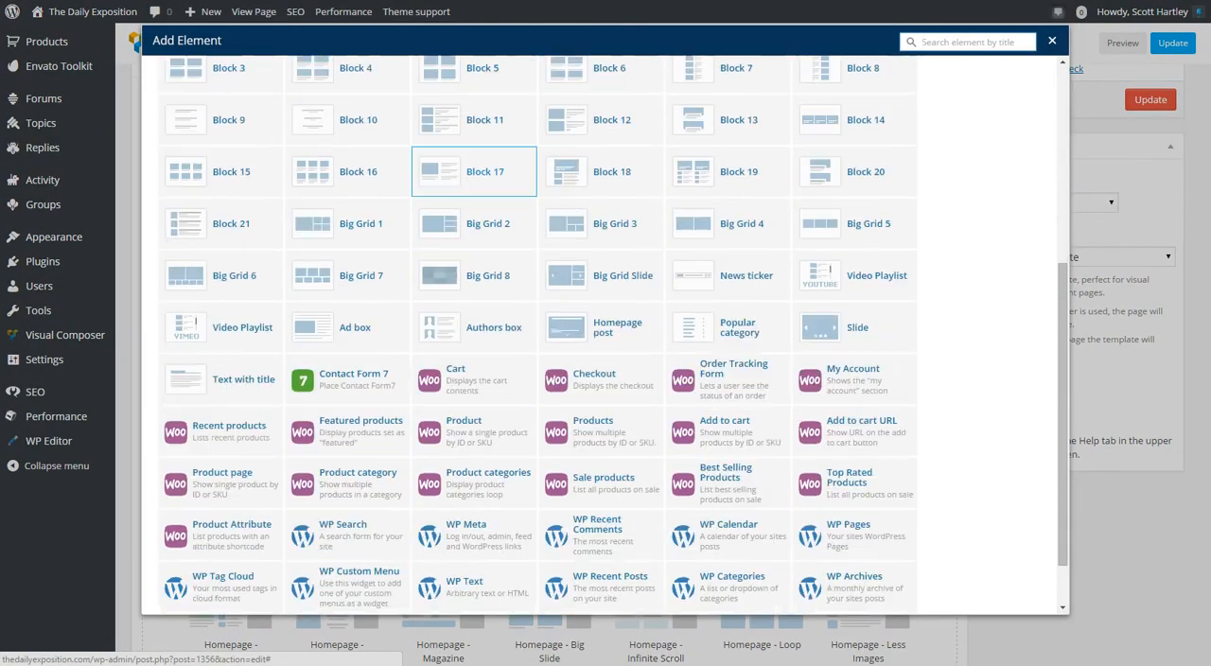
{"action": "scroll", "coordinate": [472, 237], "scroll_direction": "up", "scroll_amount": 4}
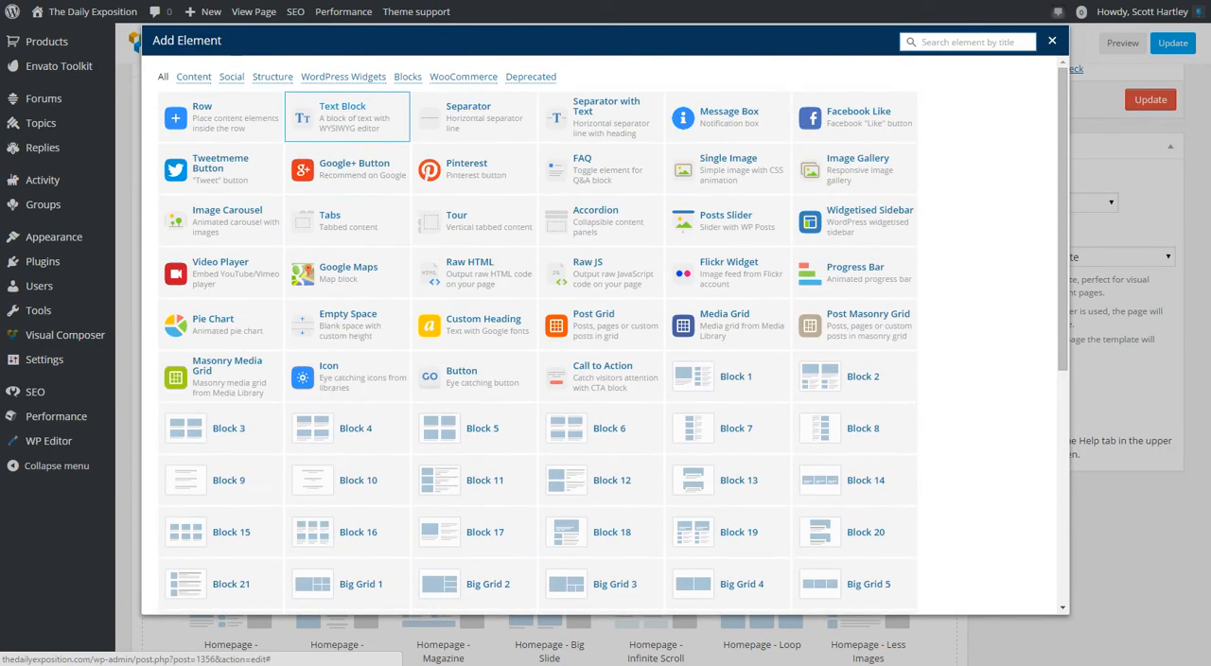
{"action": "left_click", "coordinate": [462, 77]}
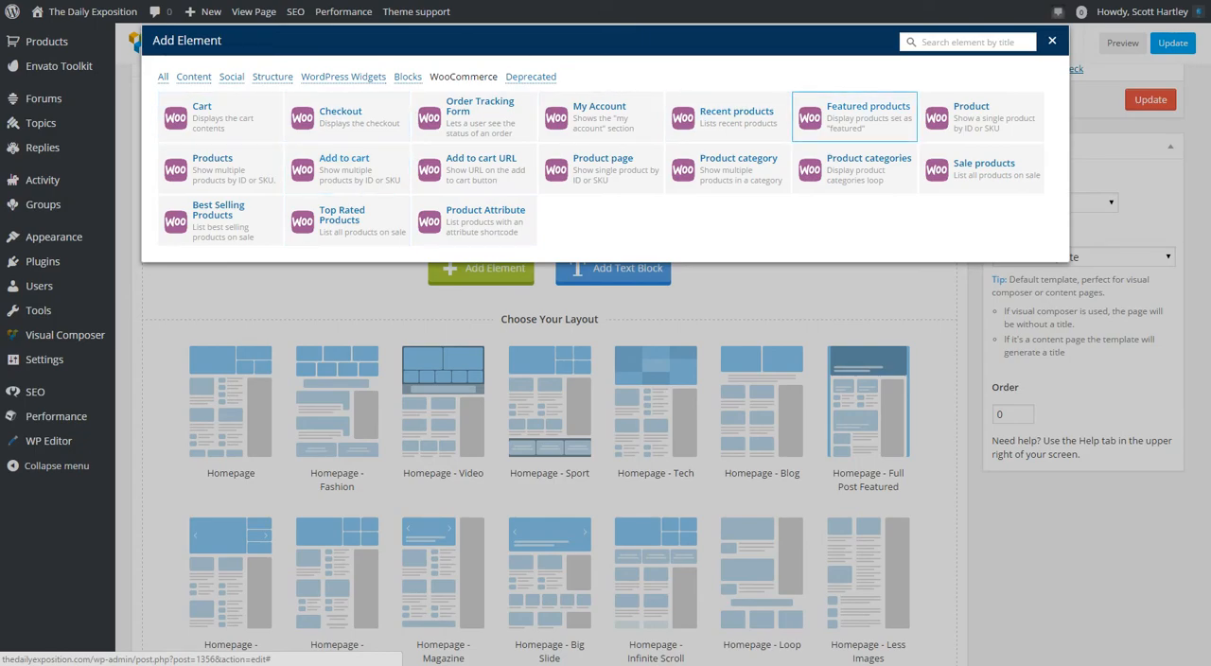
{"action": "left_click", "coordinate": [855, 116]}
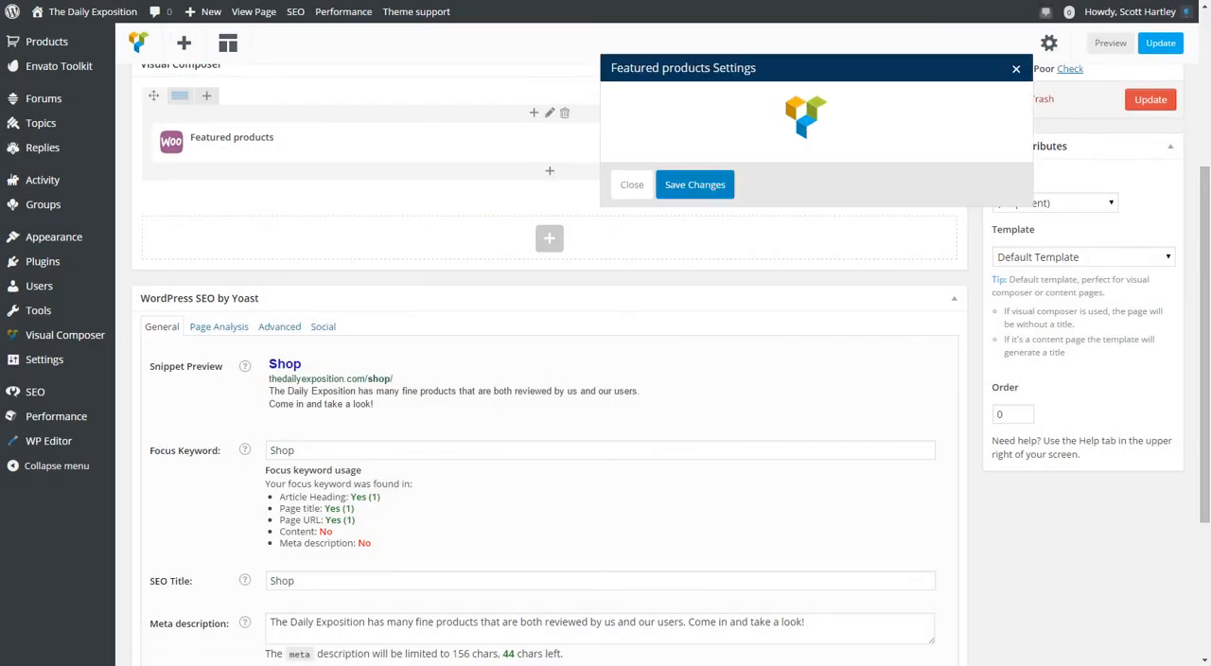
Set the Featured products element to order by Random, save its settings, and preview the page changes.
{"action": "left_click", "coordinate": [815, 259]}
{"action": "left_click", "coordinate": [816, 258]}
{"action": "left_click", "coordinate": [815, 258]}
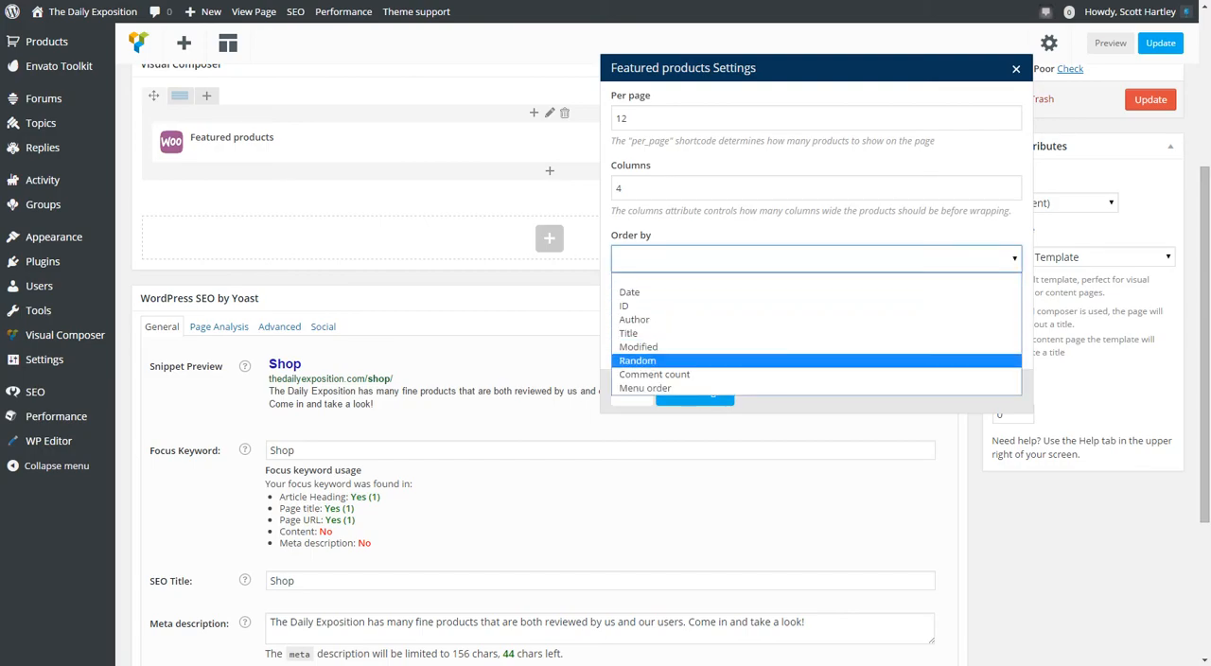
{"action": "left_click", "coordinate": [637, 361]}
{"action": "left_click", "coordinate": [695, 391]}
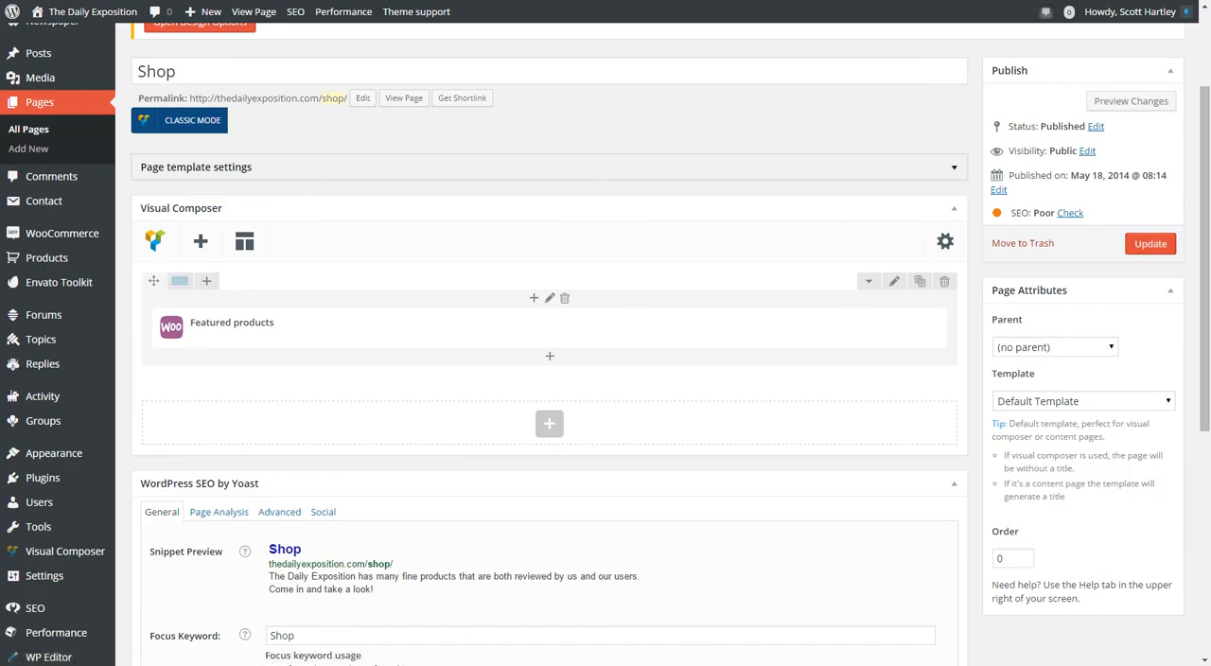
{"action": "left_click", "coordinate": [1130, 101]}
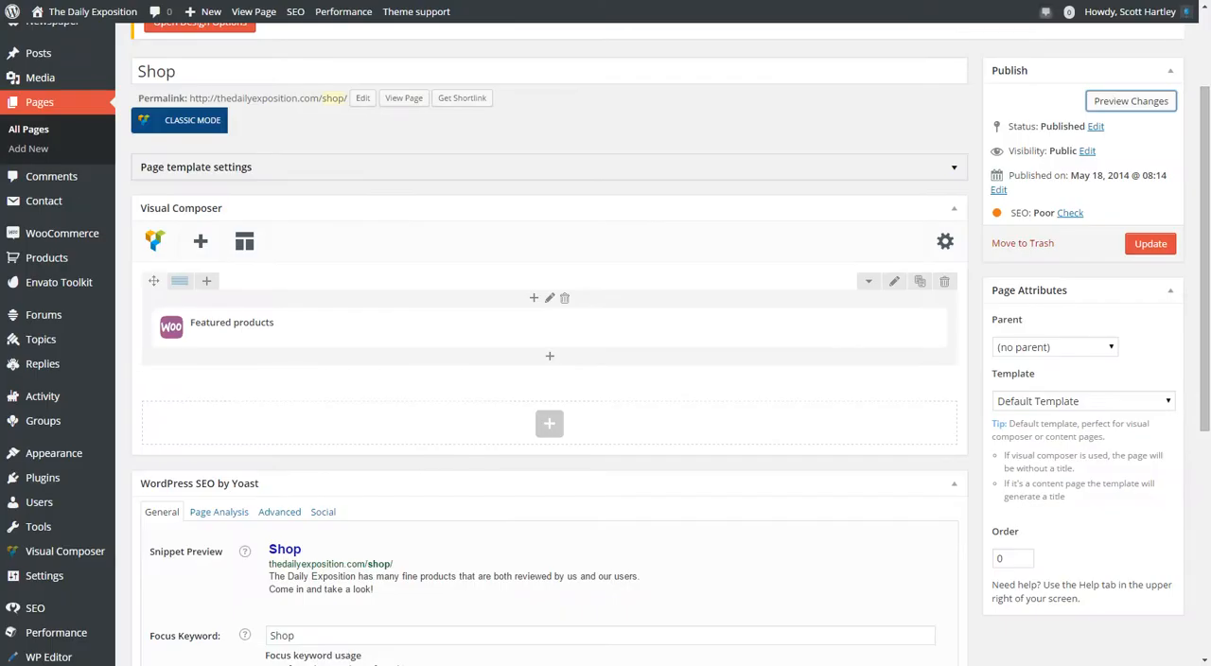
Look over the Shop page's template and parent options, and highlight the tip about content pages generating a title.
{"action": "scroll", "coordinate": [605, 378], "scroll_direction": "down", "scroll_amount": 6}
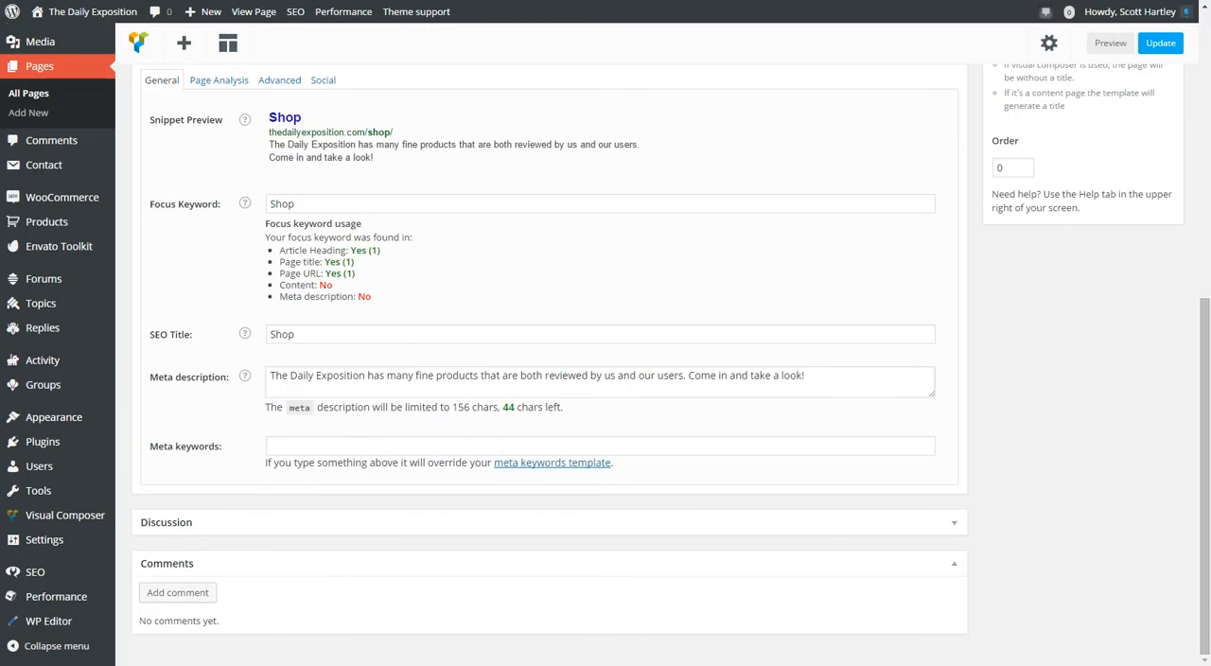
{"action": "scroll", "coordinate": [606, 378], "scroll_direction": "up", "scroll_amount": 5}
{"action": "left_click", "coordinate": [1083, 298]}
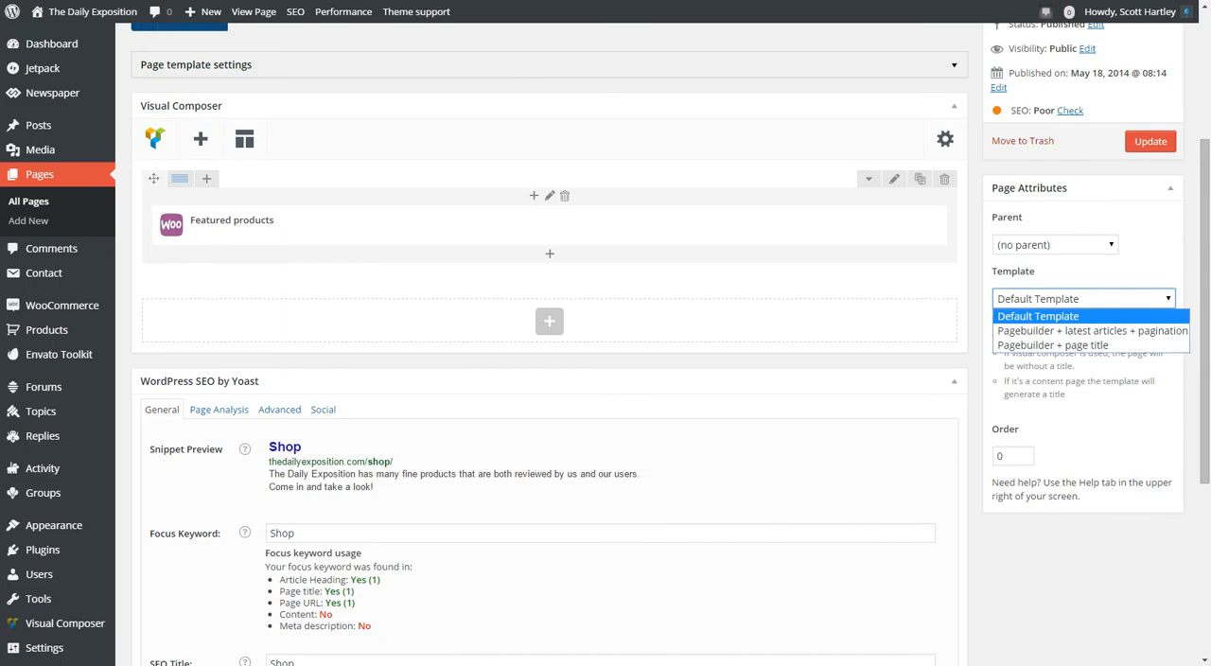
{"action": "left_click", "coordinate": [1083, 298]}
{"action": "left_click", "coordinate": [1054, 245]}
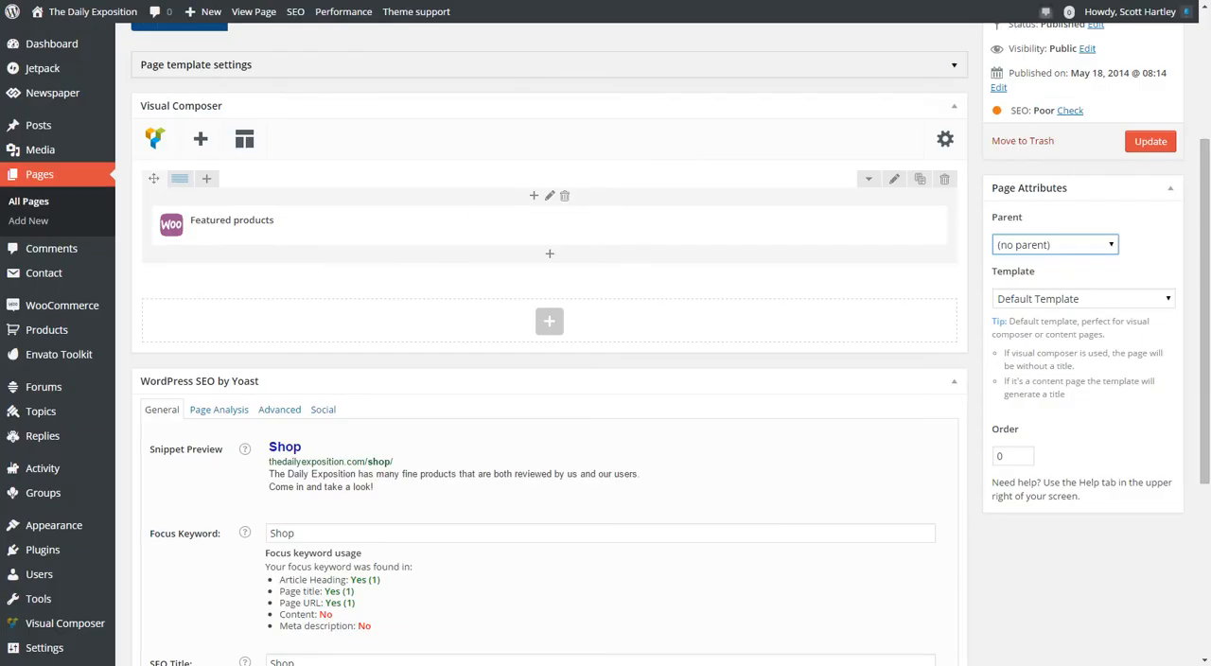
{"action": "left_click_drag", "start_coordinate": [1017, 381], "coordinate": [1064, 394]}
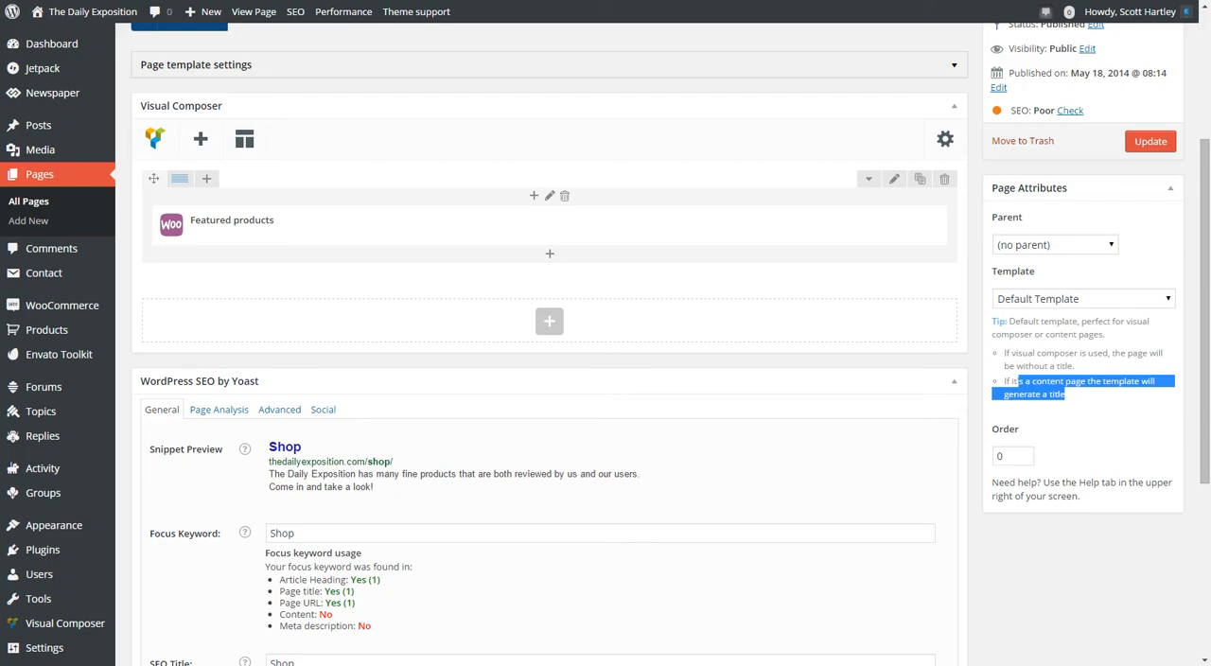
Expand the page template settings and review the General sidebar options and the Unique articles choices.
{"action": "scroll", "coordinate": [605, 341], "scroll_direction": "up", "scroll_amount": 3}
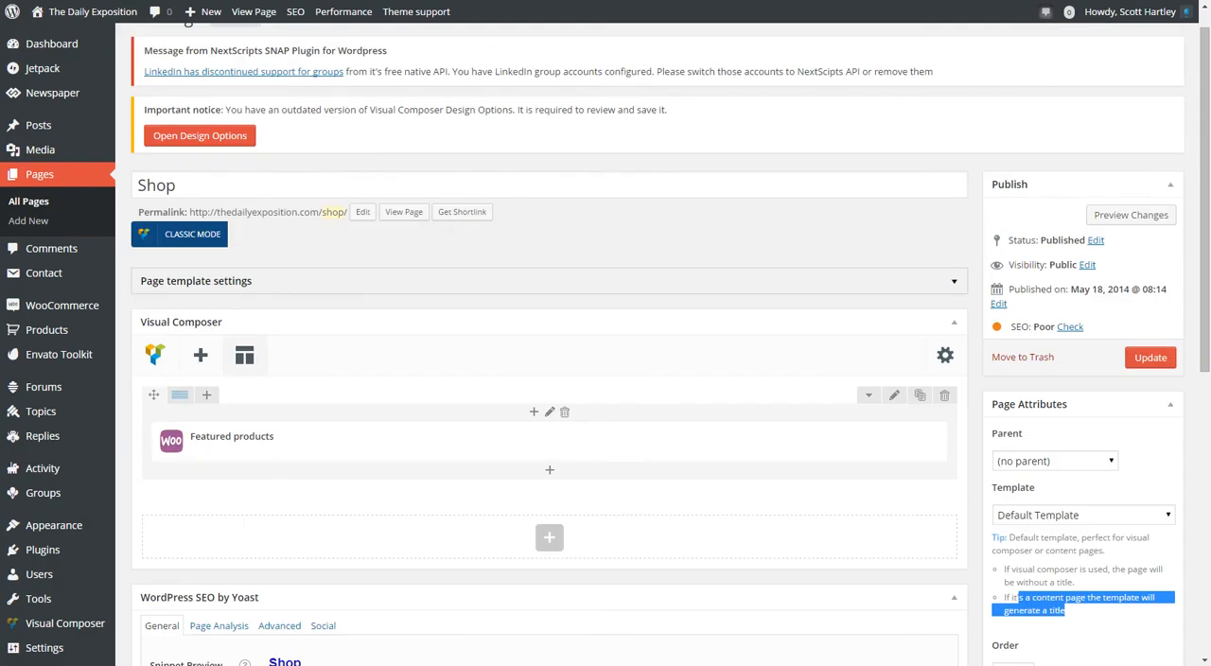
{"action": "left_click", "coordinate": [195, 281]}
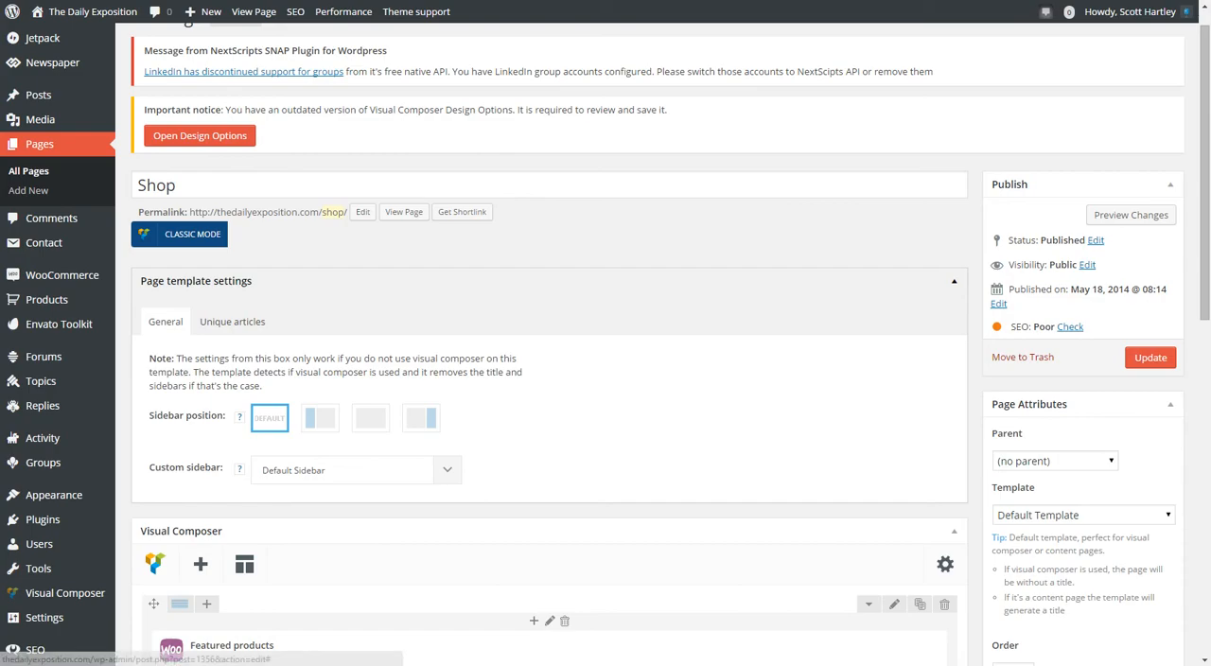
{"action": "left_click", "coordinate": [232, 322]}
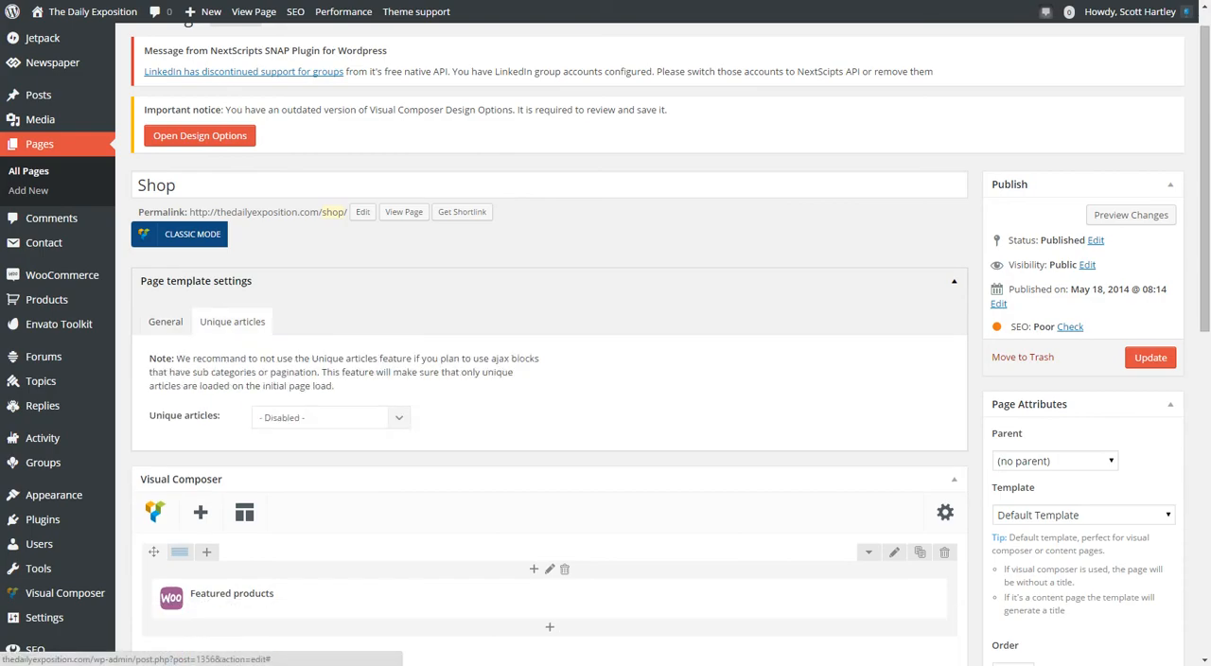
{"action": "left_click", "coordinate": [330, 417]}
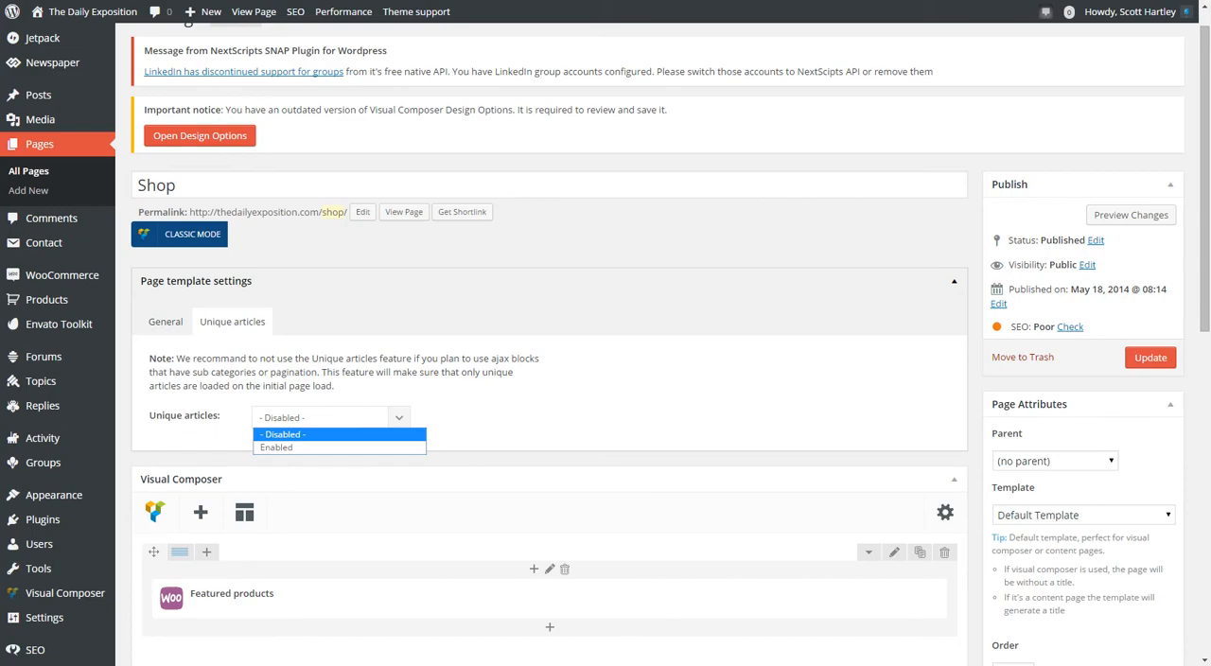
{"action": "left_click", "coordinate": [165, 322]}
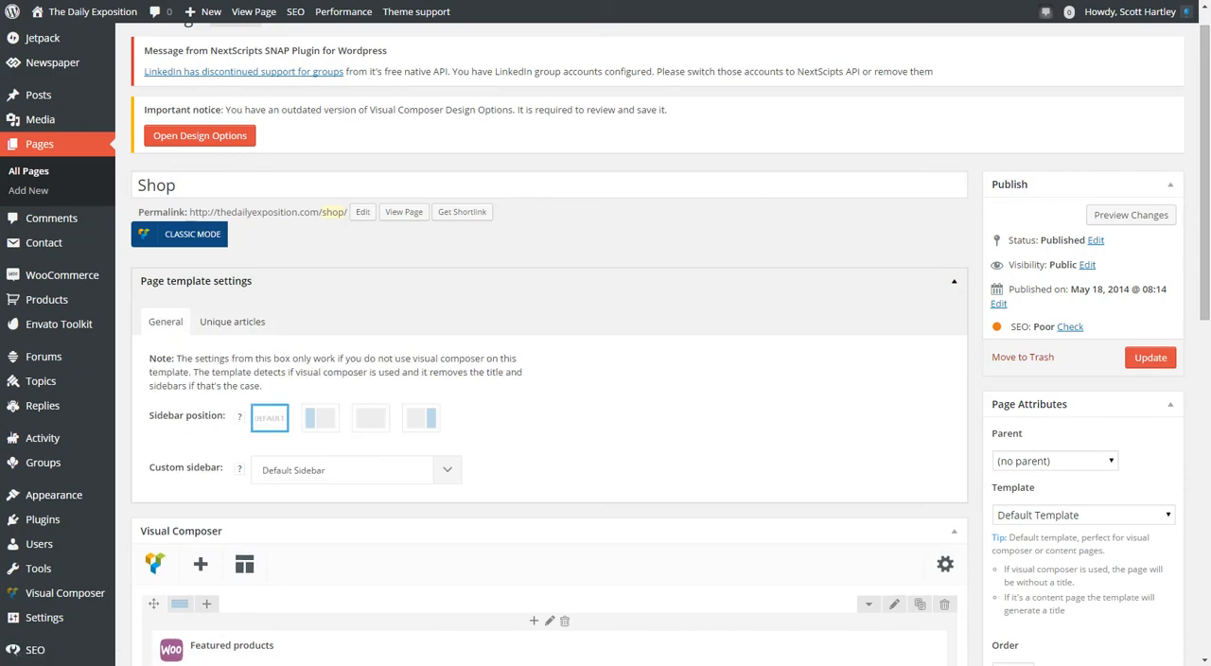
{"action": "scroll", "coordinate": [165, 322], "scroll_direction": "down", "scroll_amount": 3}
{"action": "scroll", "coordinate": [165, 322], "scroll_direction": "up", "scroll_amount": 2}
{"action": "left_click", "coordinate": [232, 249]}
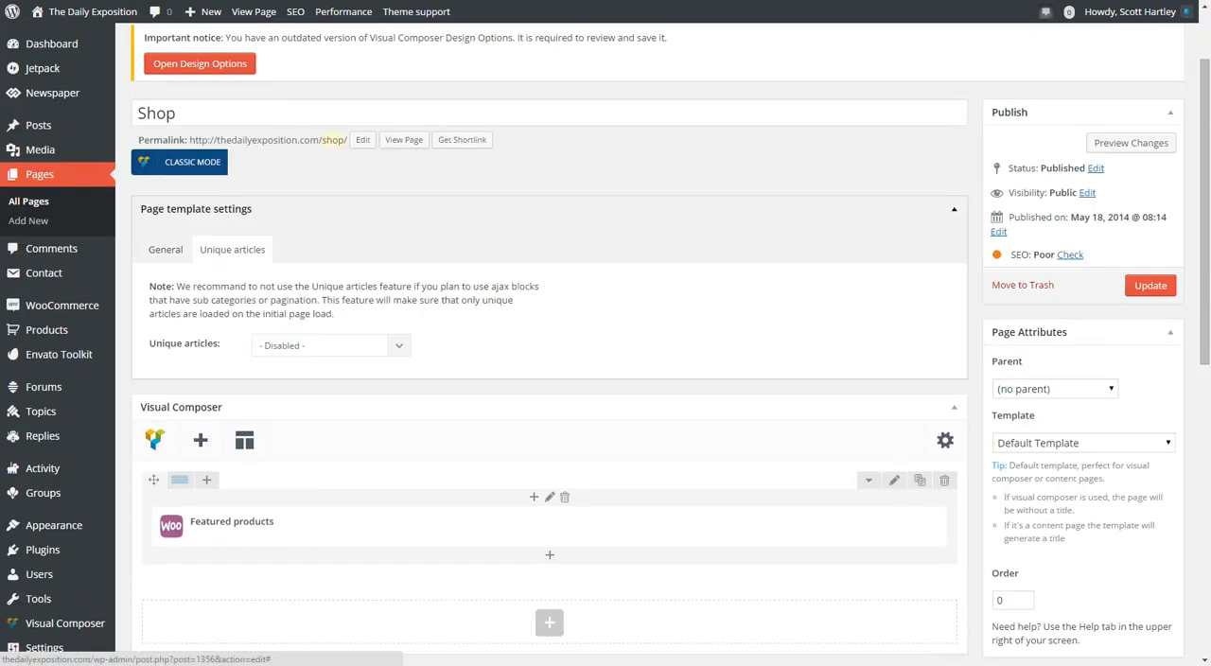
{"action": "left_click", "coordinate": [331, 346]}
{"action": "left_click", "coordinate": [331, 347]}
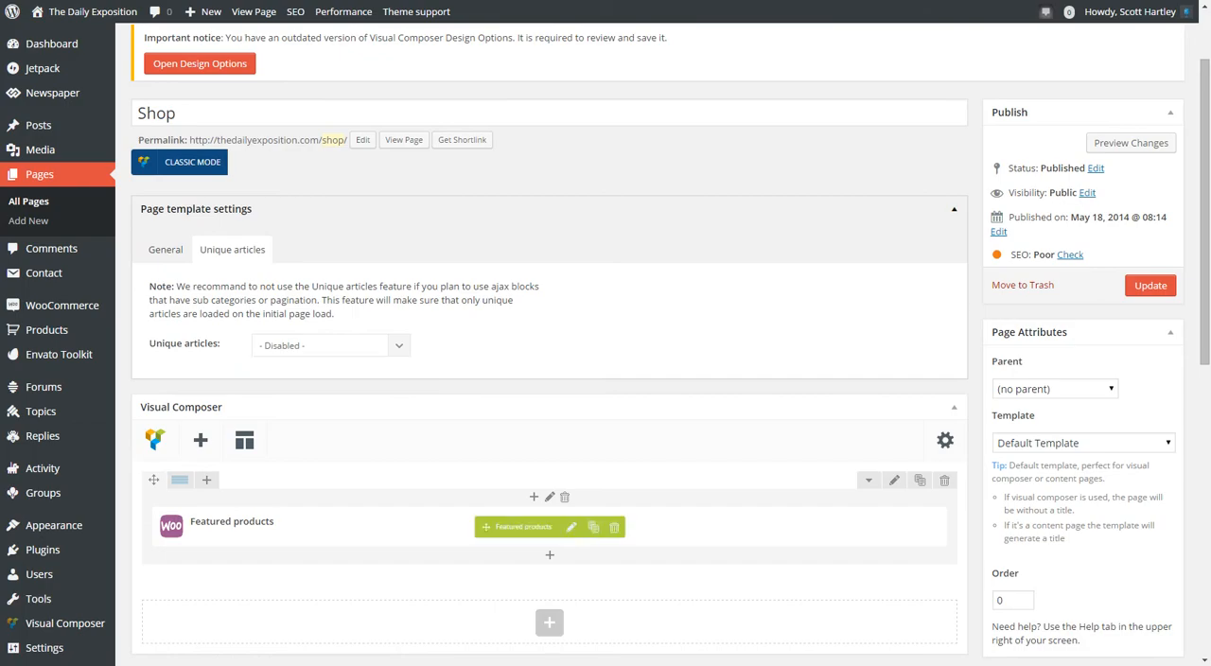
Delete the Featured products element and add a Big Grid 8 block with Grid style 1 in its place.
{"action": "scroll", "coordinate": [549, 527], "scroll_direction": "down", "scroll_amount": 2}
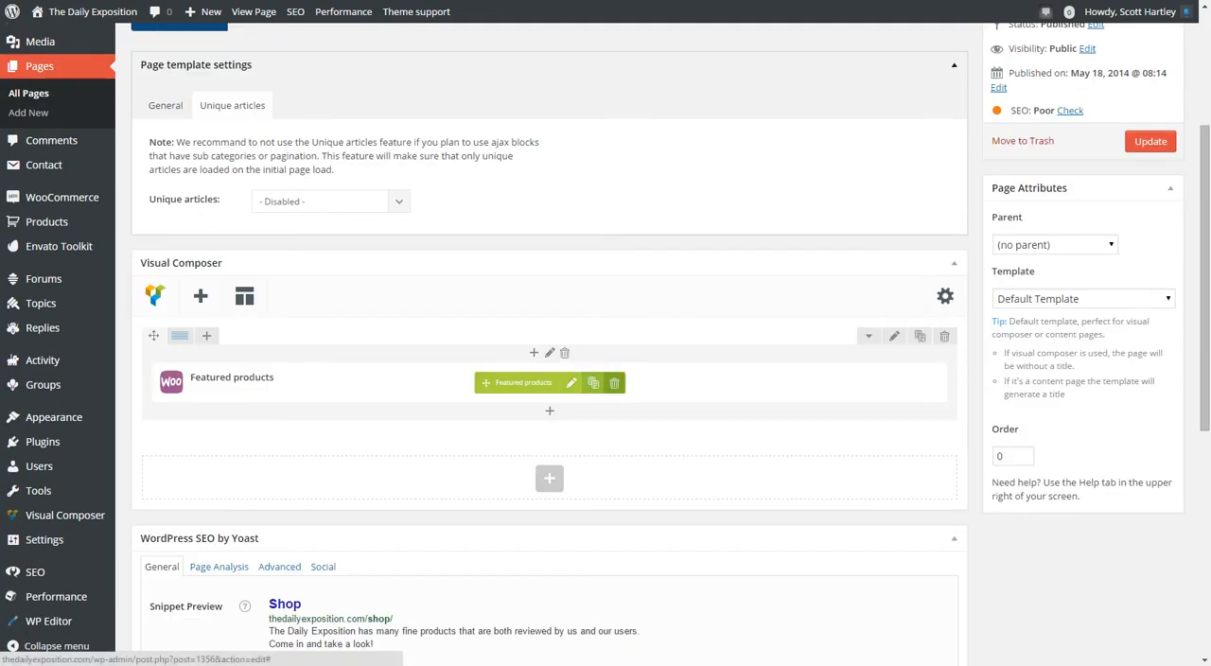
{"action": "left_click", "coordinate": [614, 382]}
{"action": "left_click", "coordinate": [635, 59]}
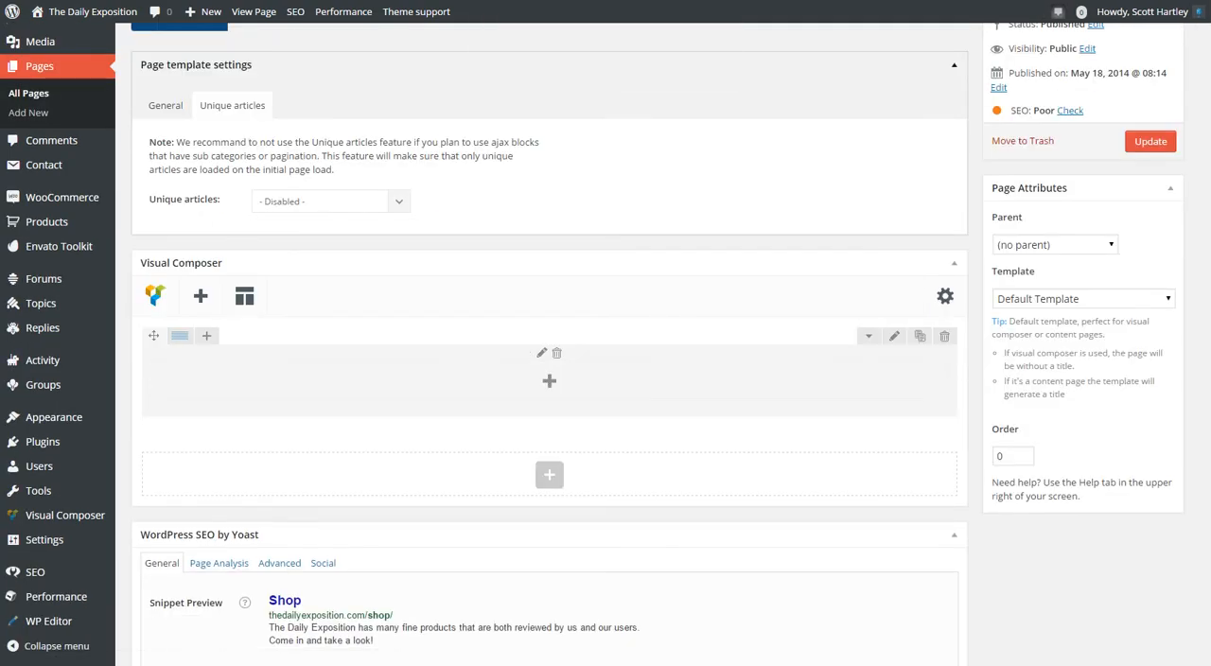
{"action": "left_click", "coordinate": [549, 381]}
{"action": "scroll", "coordinate": [473, 322], "scroll_direction": "down", "scroll_amount": 5}
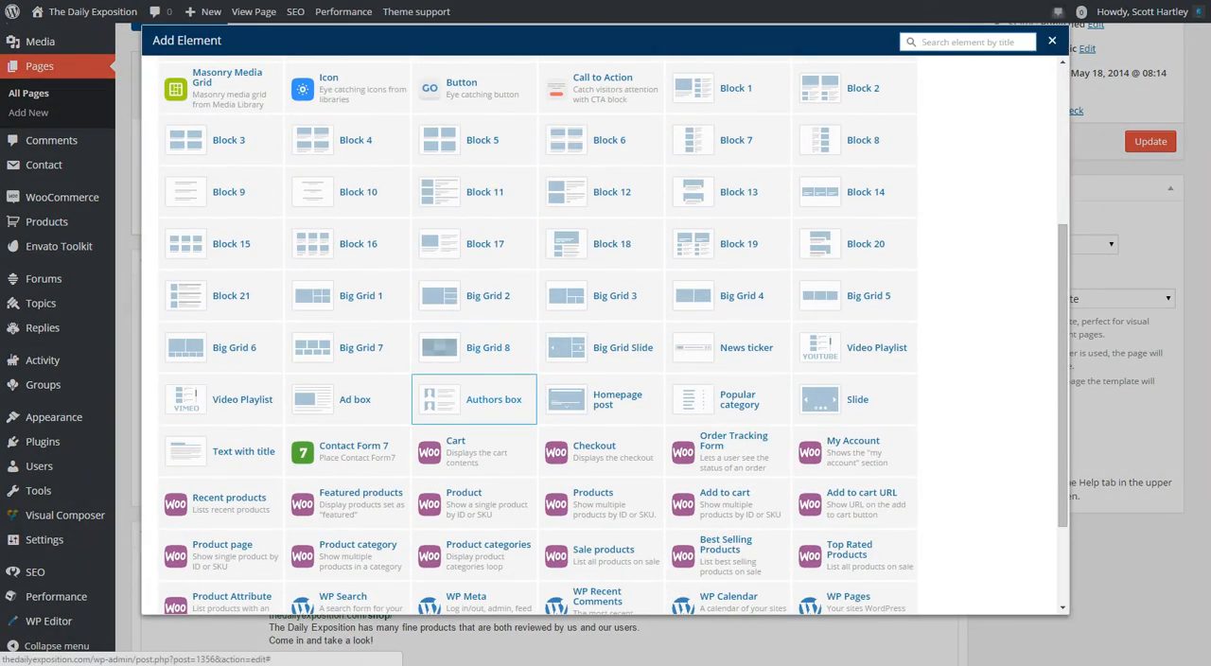
{"action": "left_click", "coordinate": [473, 347]}
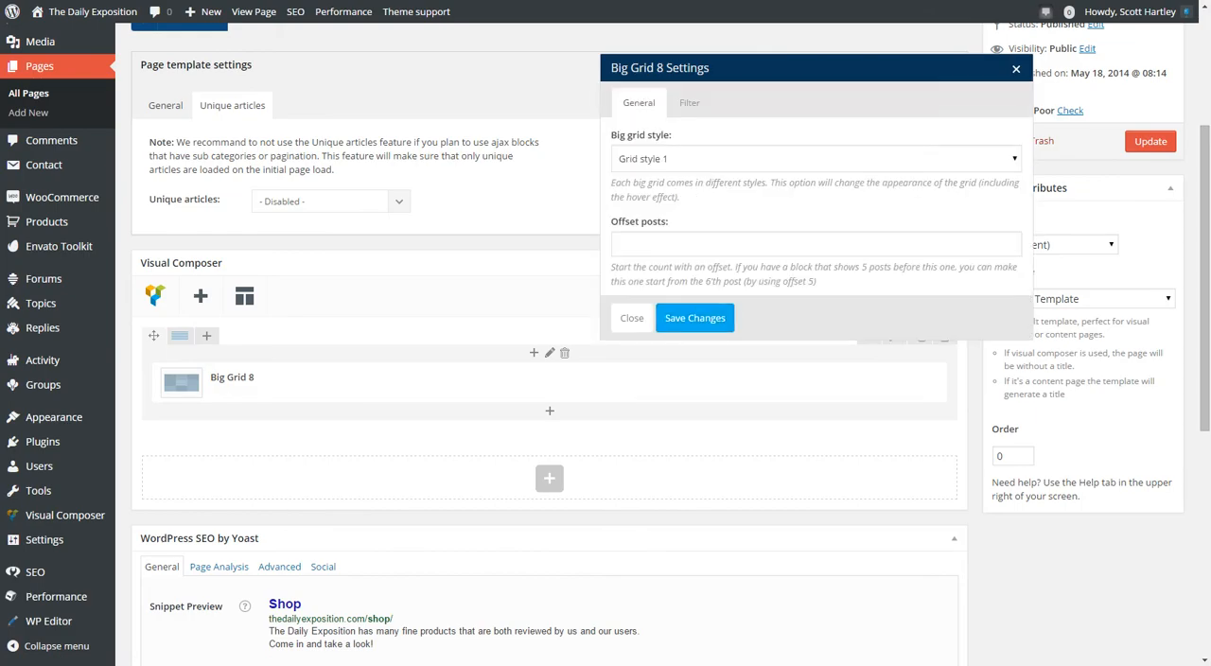
{"action": "left_click", "coordinate": [694, 317]}
Preview the Shop page changes on the live site and close the preview.
{"action": "scroll", "coordinate": [719, 312], "scroll_direction": "up", "scroll_amount": 2}
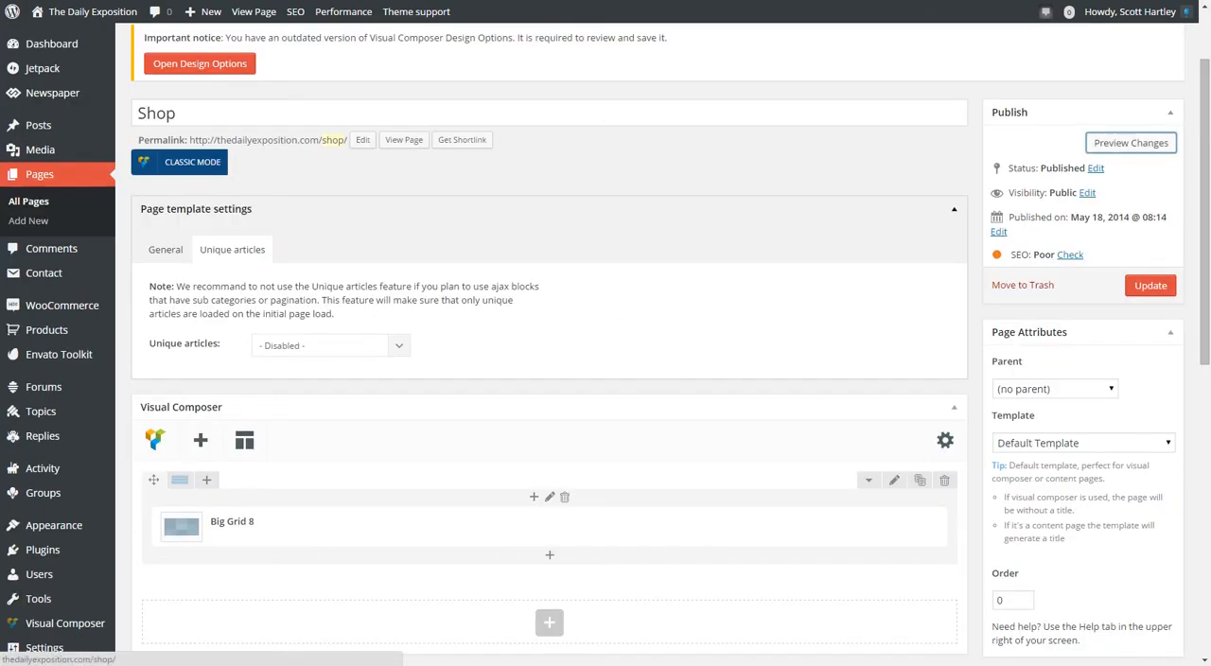
{"action": "left_click", "coordinate": [1131, 142]}
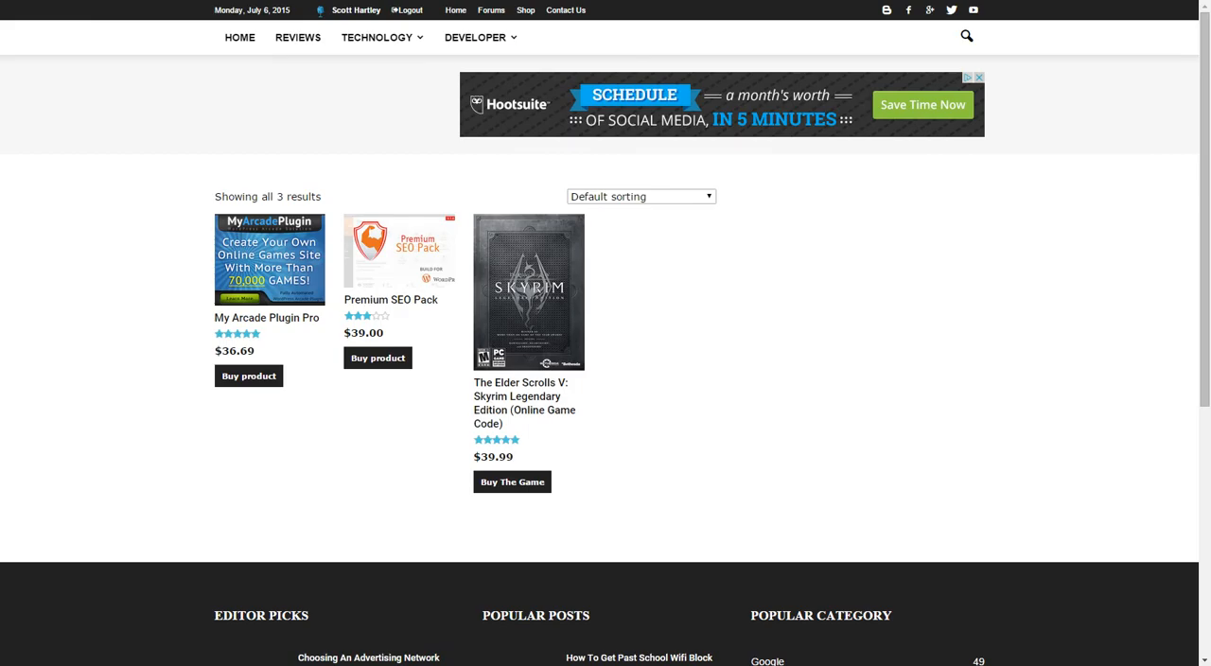
{"action": "key", "text": "ctrl+w"}
{"action": "scroll", "coordinate": [605, 360], "scroll_direction": "down", "scroll_amount": 8}
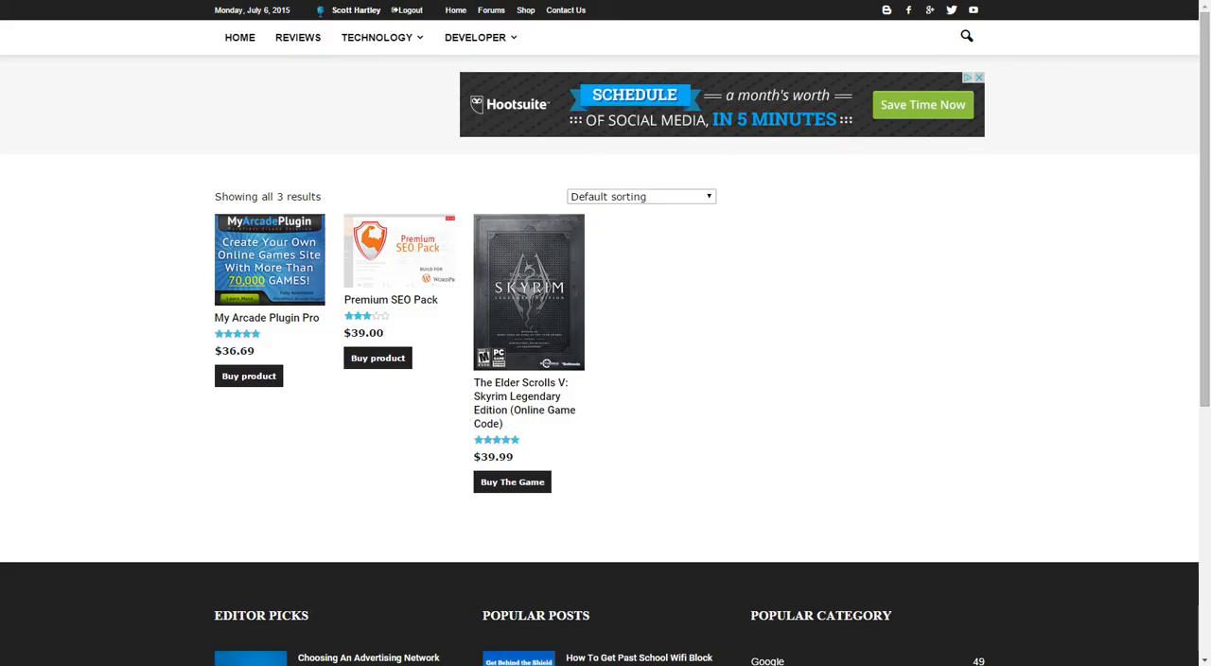
Visit the Newspaper theme's ThemeForest page and launch its live preview without the Envato frame.
{"action": "type", "text": "newspap"}
{"action": "key", "text": "Down"}
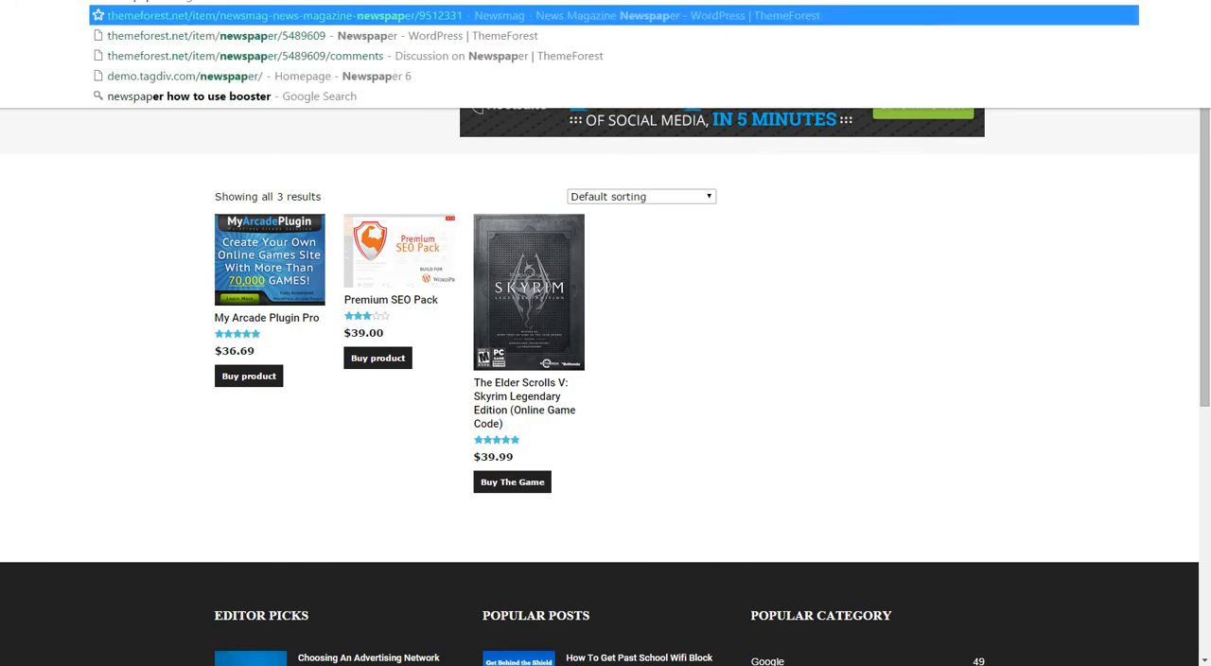
{"action": "key", "text": "Down"}
{"action": "key", "text": "Return"}
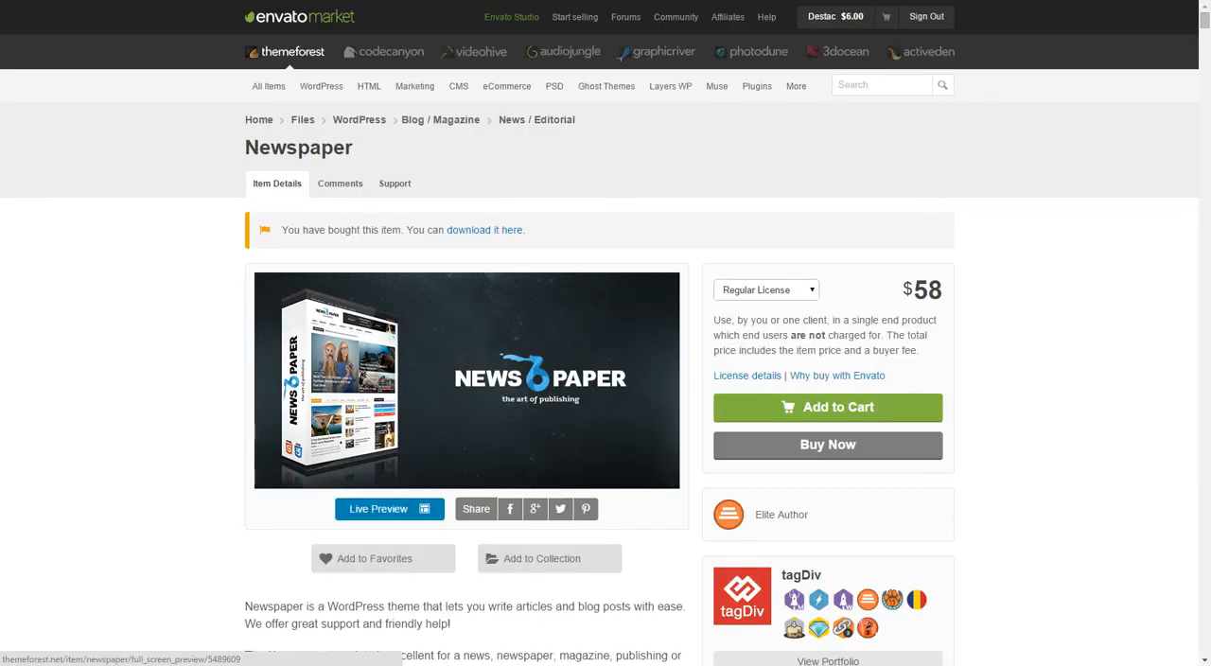
{"action": "left_click", "coordinate": [378, 508]}
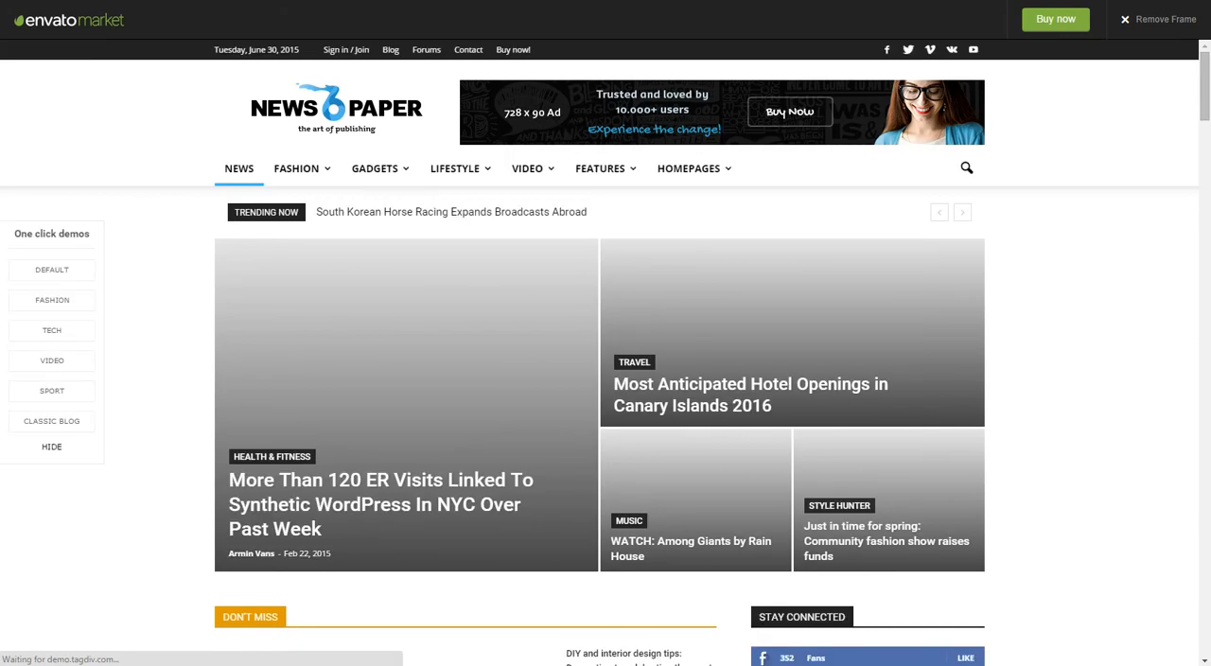
{"action": "left_click", "coordinate": [1159, 19]}
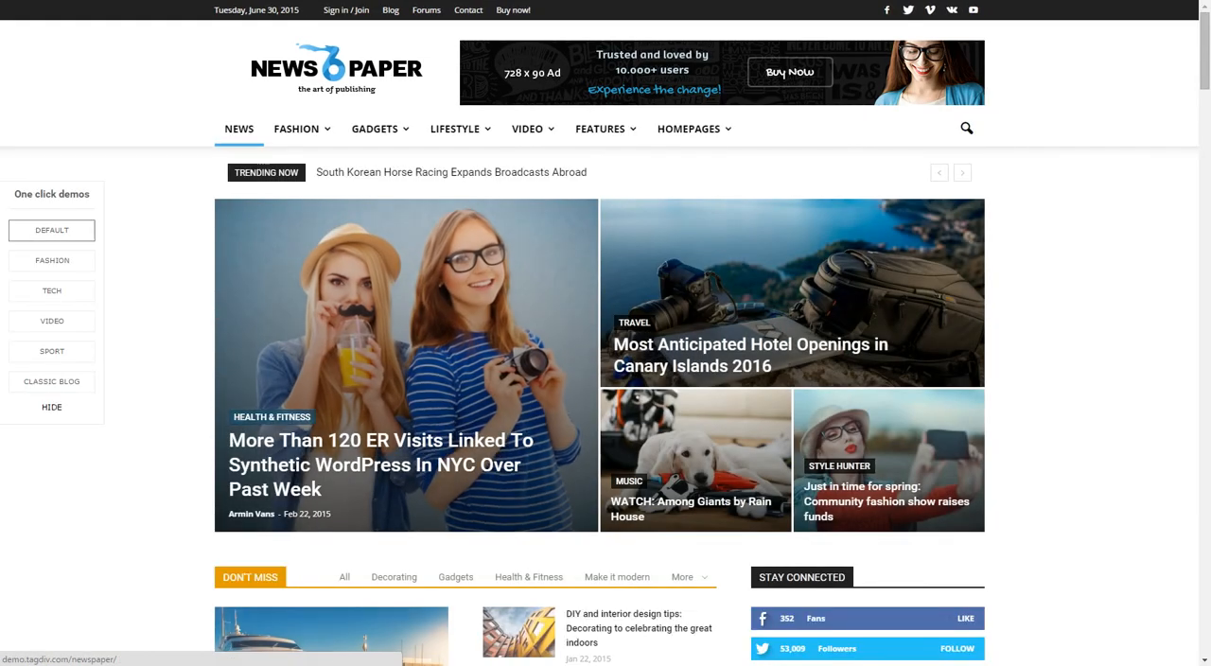
Switch the preview to the Tech demo and visit its WooCommerce store page.
{"action": "left_click", "coordinate": [53, 291]}
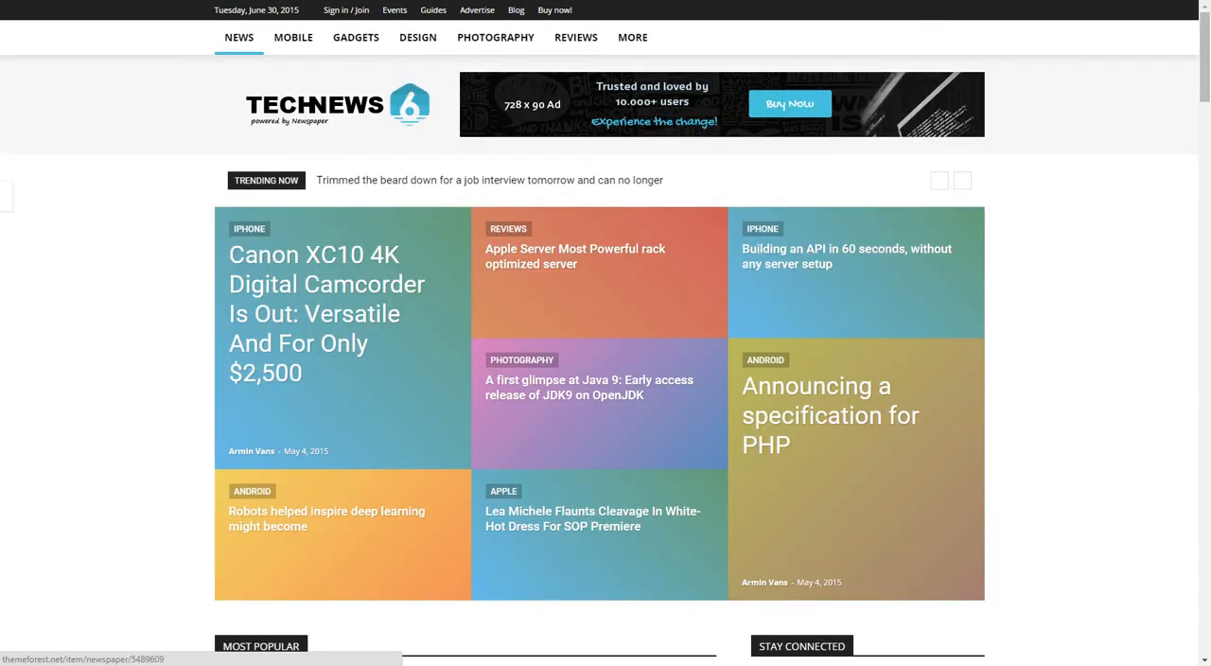
{"action": "mouse_move", "coordinate": [695, 37]}
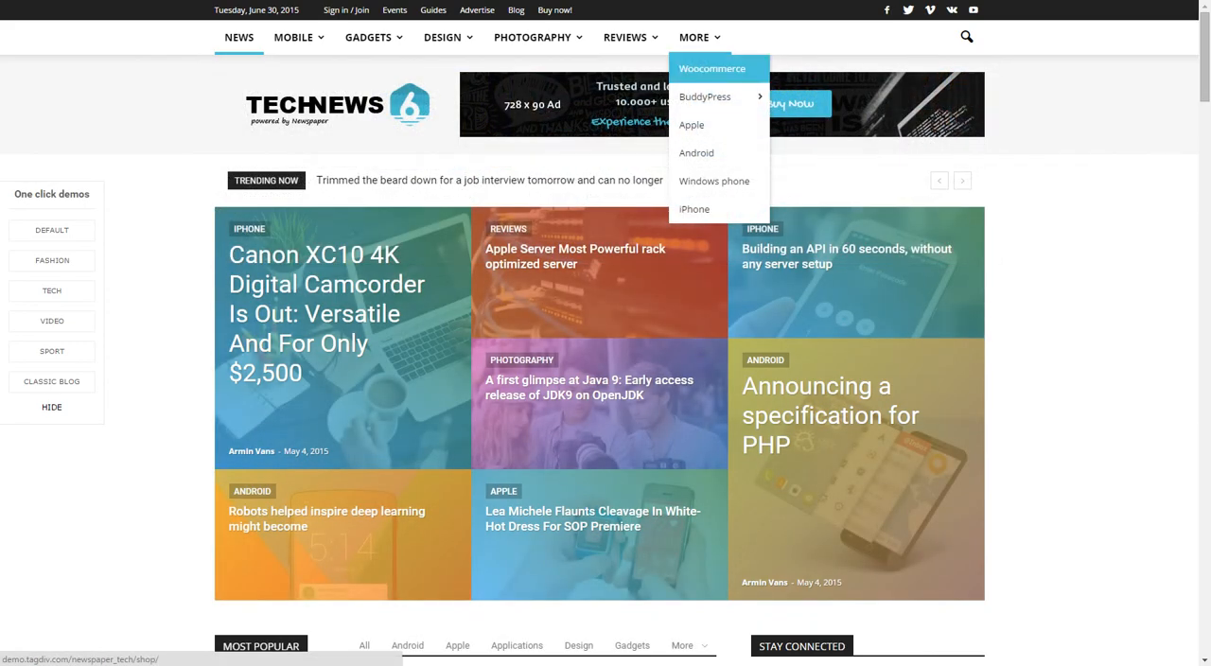
{"action": "left_click", "coordinate": [712, 68]}
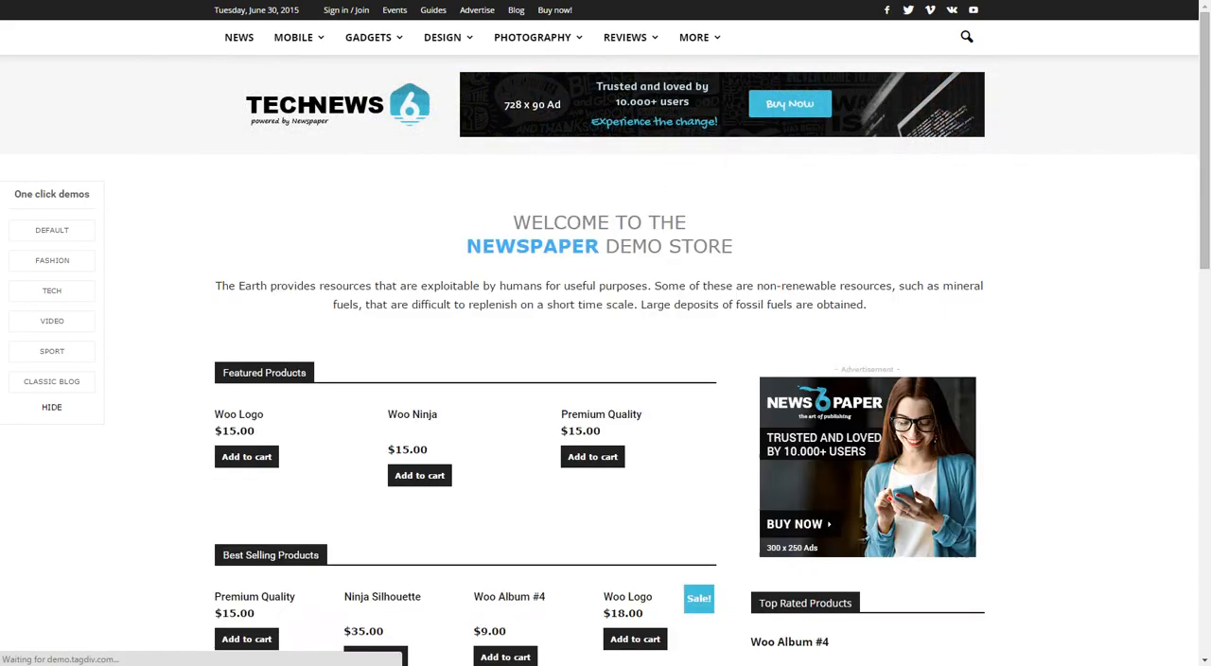
Look through the Tech demo's store page, from the welcome banner to the latest products and their pagination.
{"action": "scroll", "coordinate": [309, 104], "scroll_direction": "down", "scroll_amount": 8}
{"action": "scroll", "coordinate": [606, 378], "scroll_direction": "down", "scroll_amount": 10}
{"action": "scroll", "coordinate": [606, 379], "scroll_direction": "up", "scroll_amount": 15}
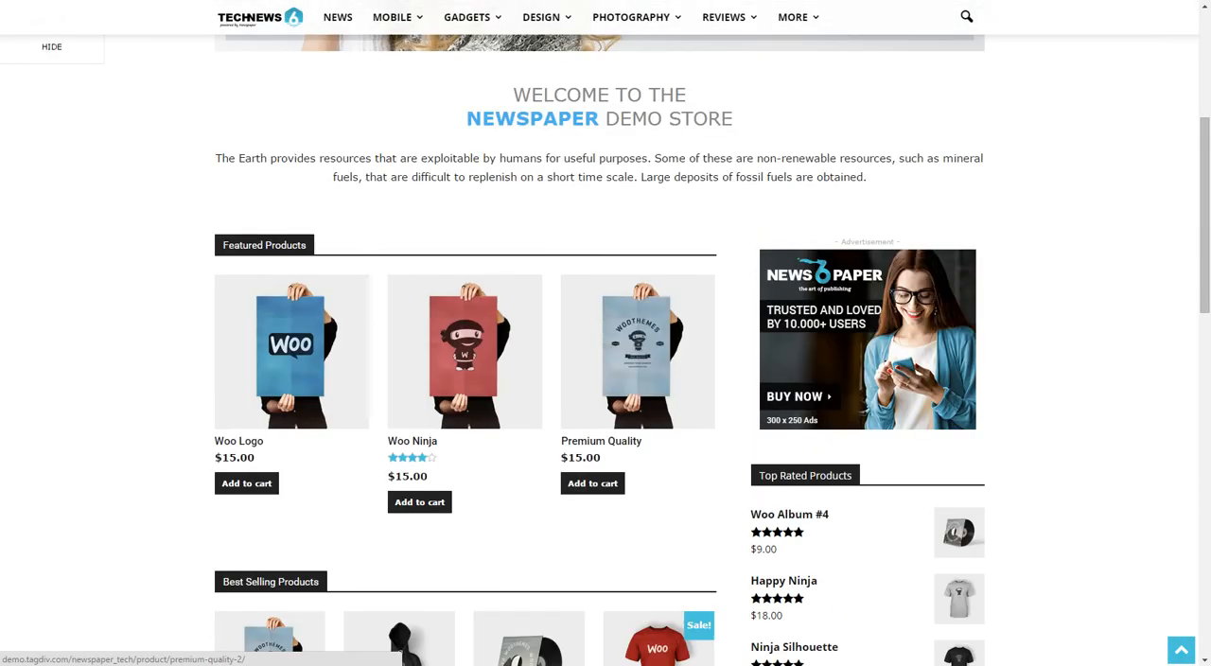
{"action": "scroll", "coordinate": [605, 379], "scroll_direction": "up", "scroll_amount": 5}
{"action": "scroll", "coordinate": [605, 378], "scroll_direction": "down", "scroll_amount": 10}
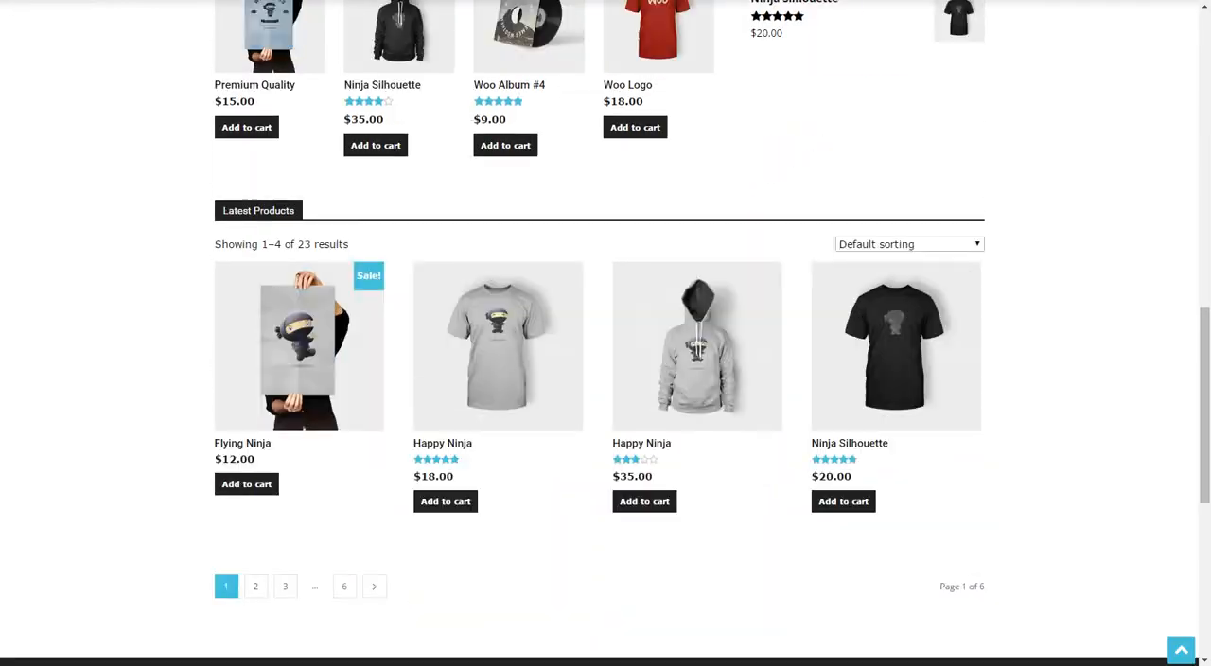
{"action": "scroll", "coordinate": [605, 378], "scroll_direction": "down", "scroll_amount": 5}
{"action": "scroll", "coordinate": [606, 378], "scroll_direction": "up", "scroll_amount": 12}
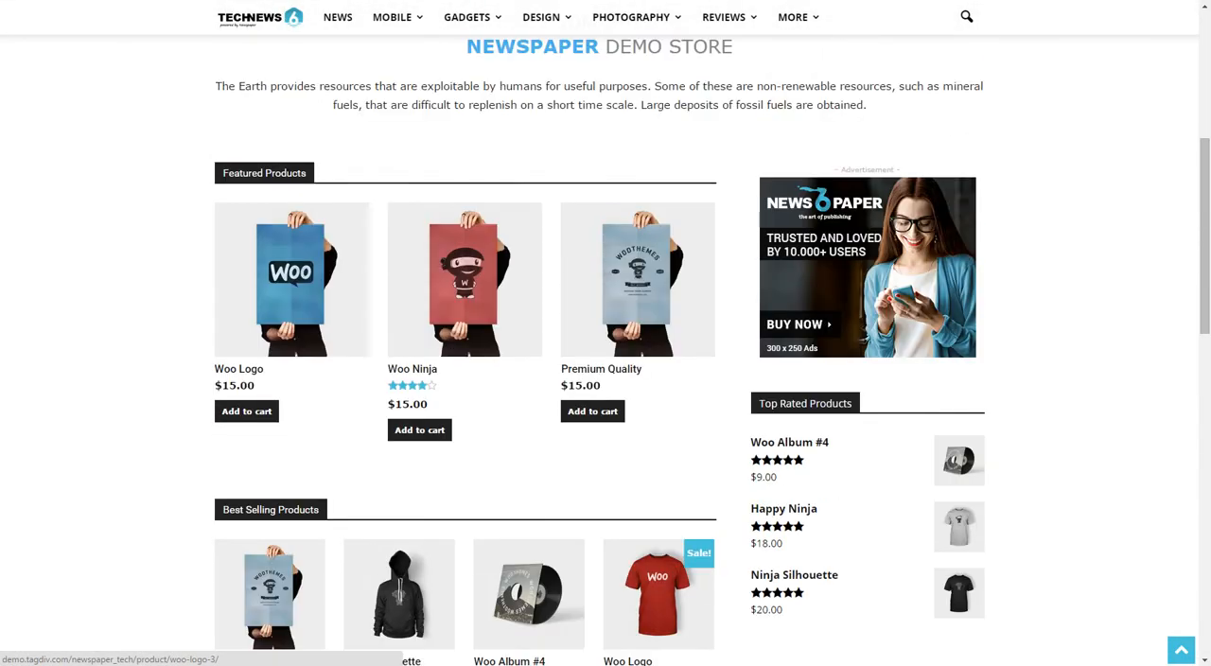
{"action": "scroll", "coordinate": [605, 379], "scroll_direction": "up", "scroll_amount": 3}
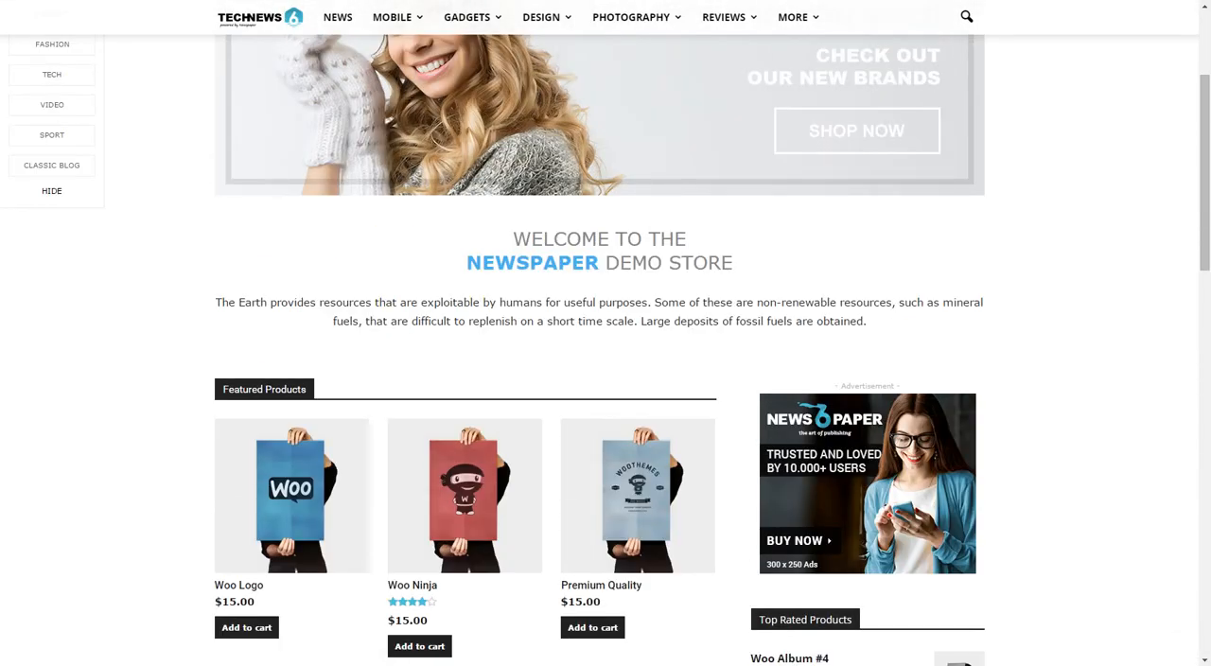
{"action": "scroll", "coordinate": [309, 104], "scroll_direction": "up", "scroll_amount": 3}
Examine the demo store's Featured, Best Selling and Latest Products sections, then the page footer.
{"action": "scroll", "coordinate": [309, 104], "scroll_direction": "down", "scroll_amount": 6}
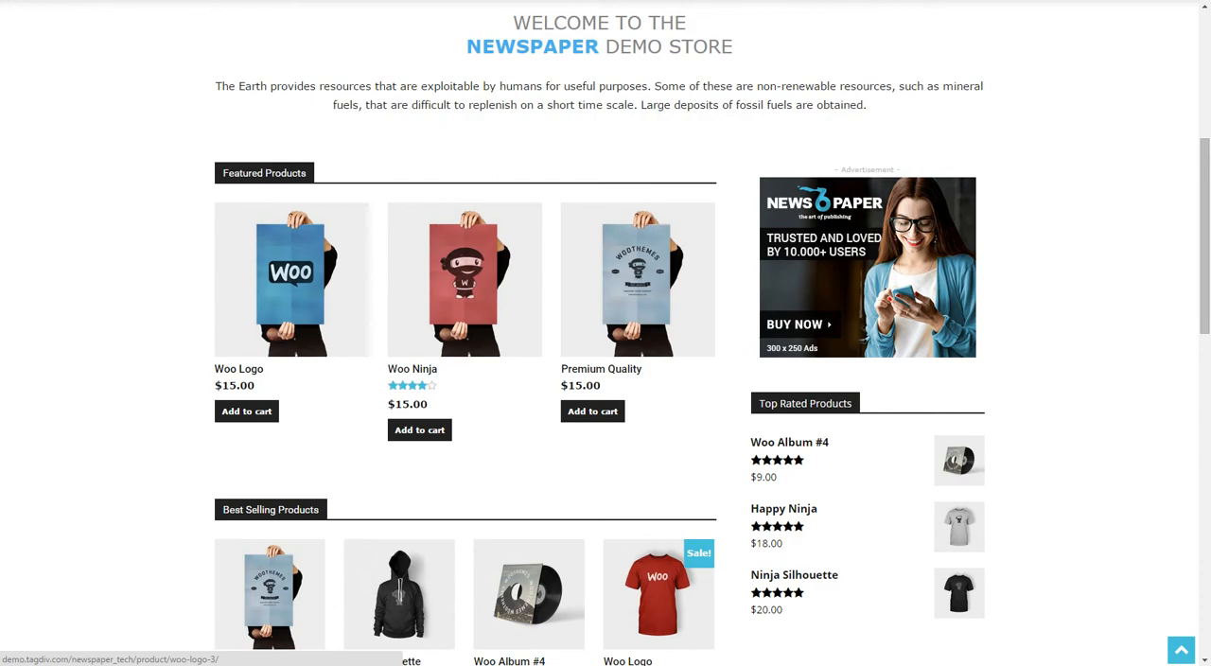
{"action": "scroll", "coordinate": [270, 378], "scroll_direction": "down", "scroll_amount": 2}
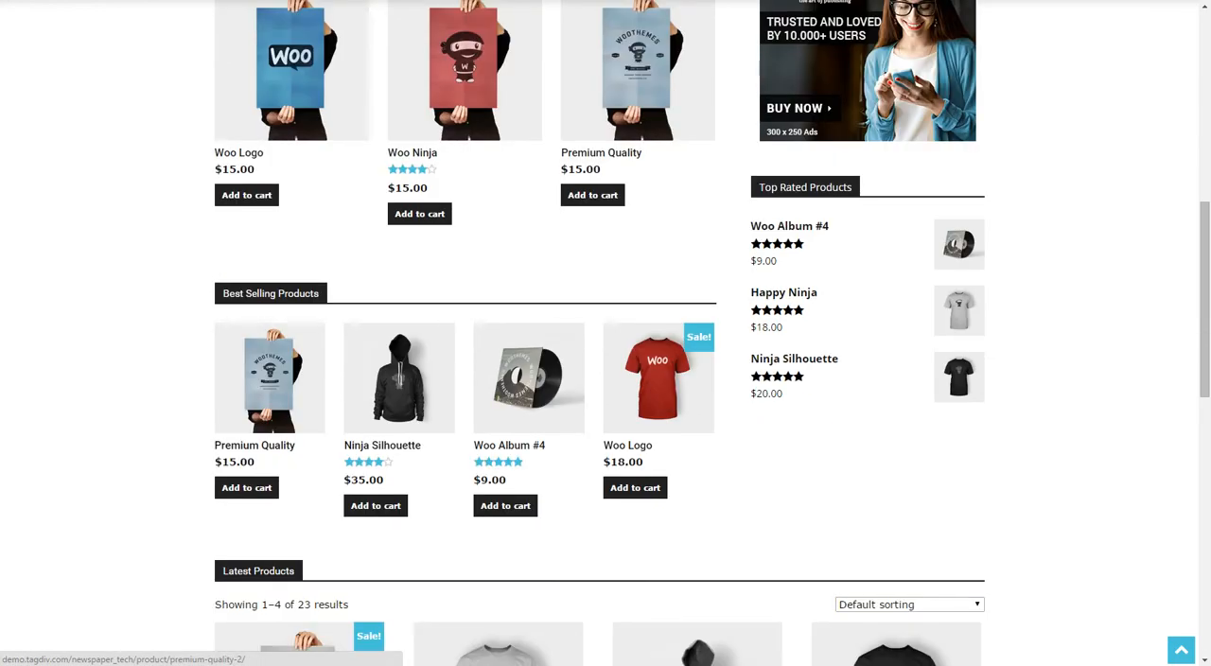
{"action": "scroll", "coordinate": [246, 343], "scroll_direction": "down", "scroll_amount": 2}
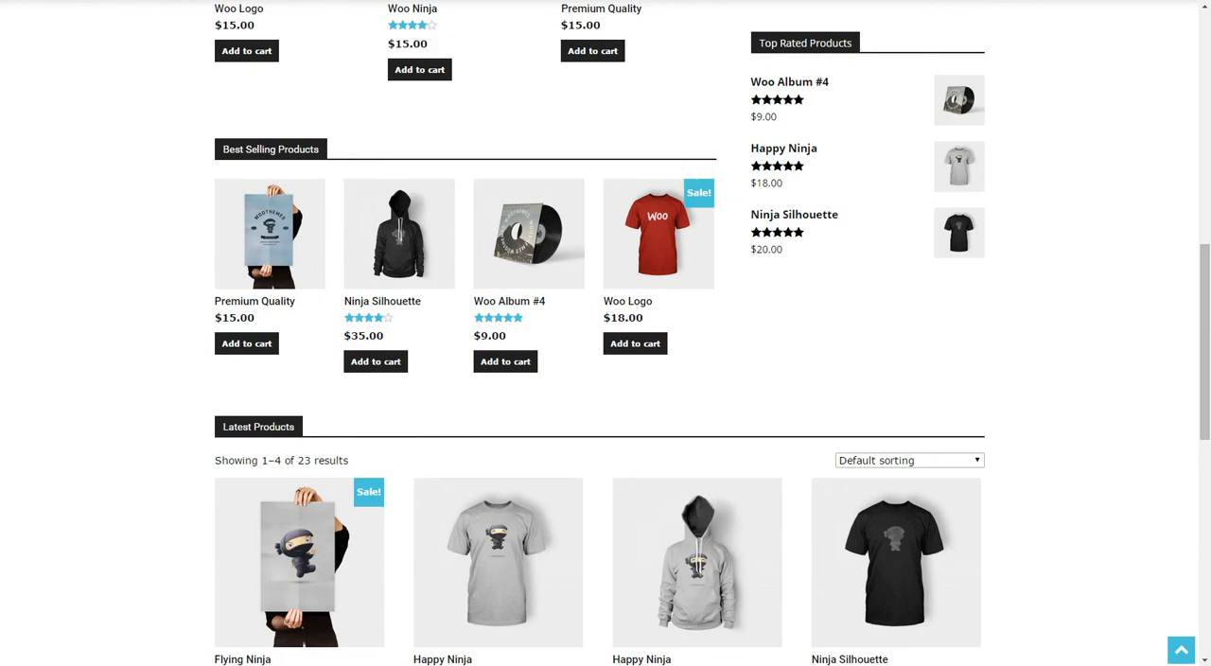
{"action": "scroll", "coordinate": [298, 379], "scroll_direction": "down", "scroll_amount": 2}
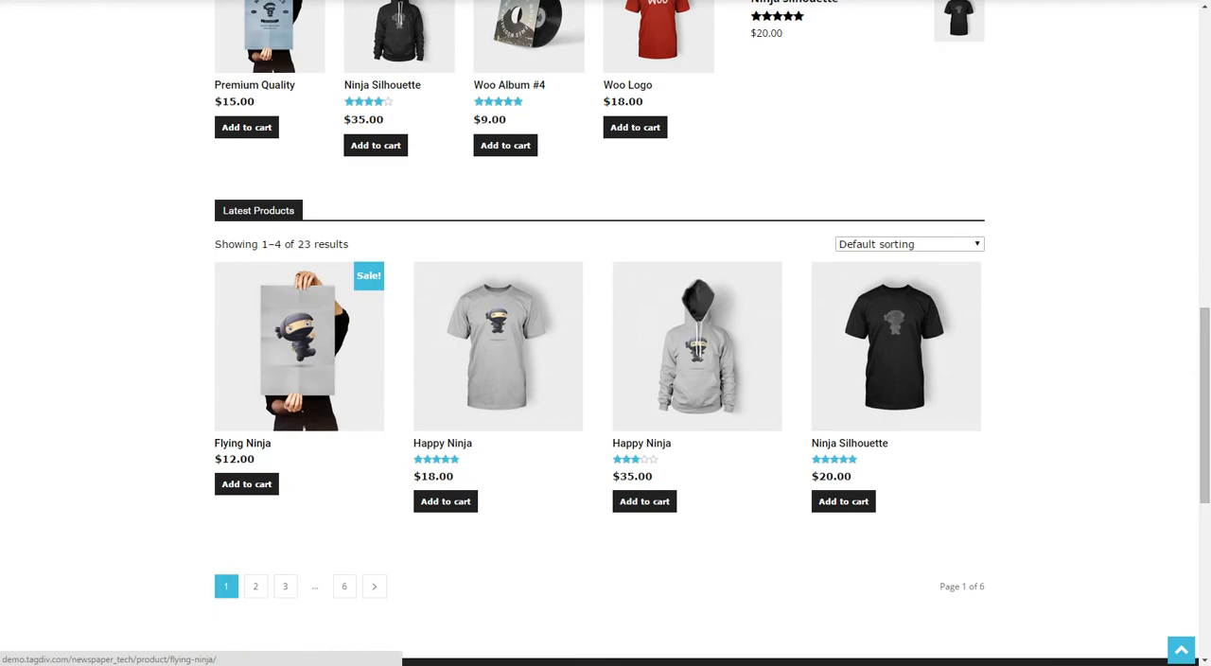
{"action": "scroll", "coordinate": [269, 284], "scroll_direction": "up", "scroll_amount": 2}
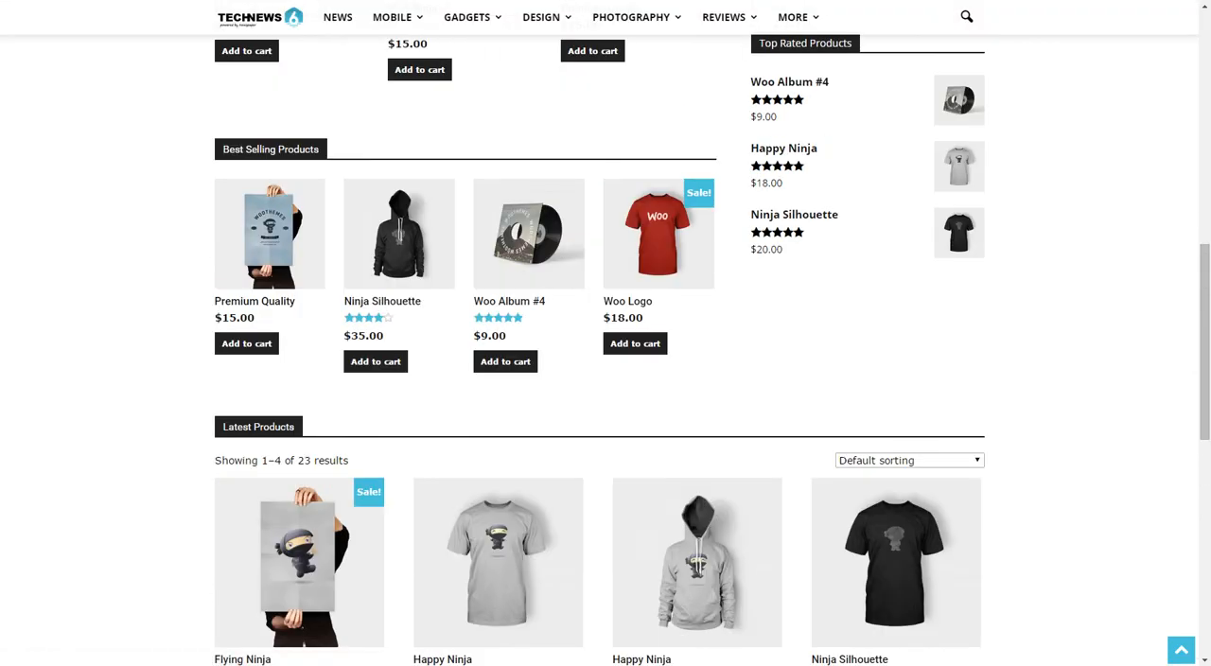
{"action": "scroll", "coordinate": [269, 284], "scroll_direction": "down", "scroll_amount": 3}
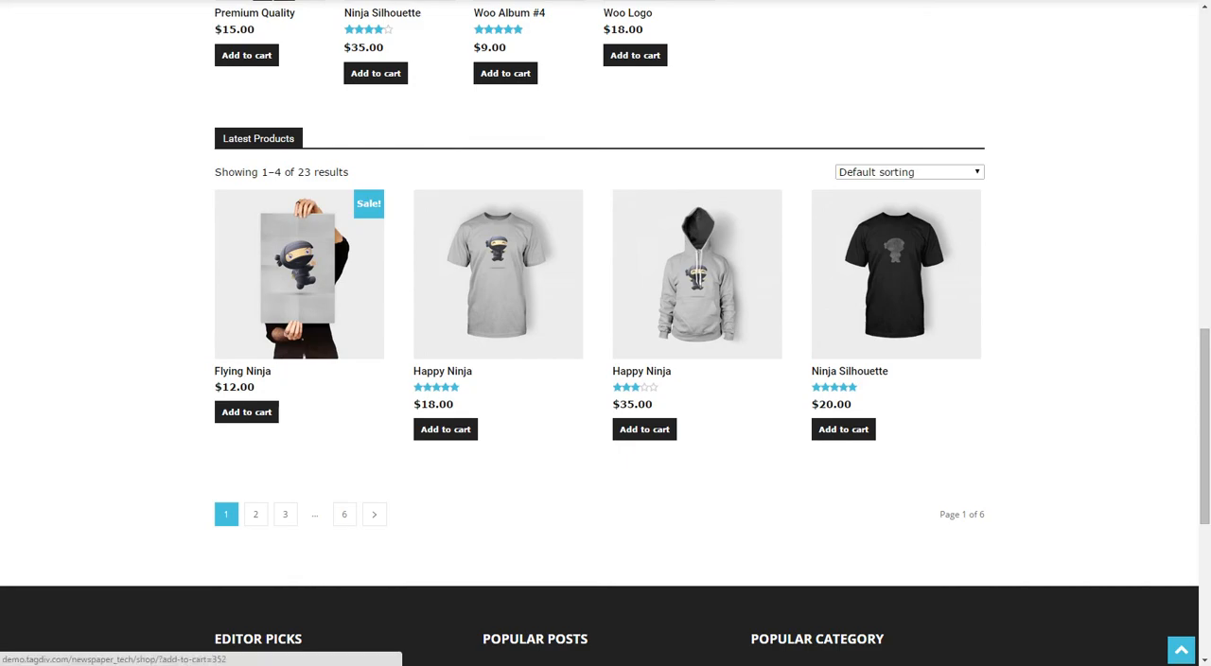
{"action": "scroll", "coordinate": [284, 378], "scroll_direction": "down", "scroll_amount": 2}
{"action": "scroll", "coordinate": [605, 333], "scroll_direction": "down", "scroll_amount": 3}
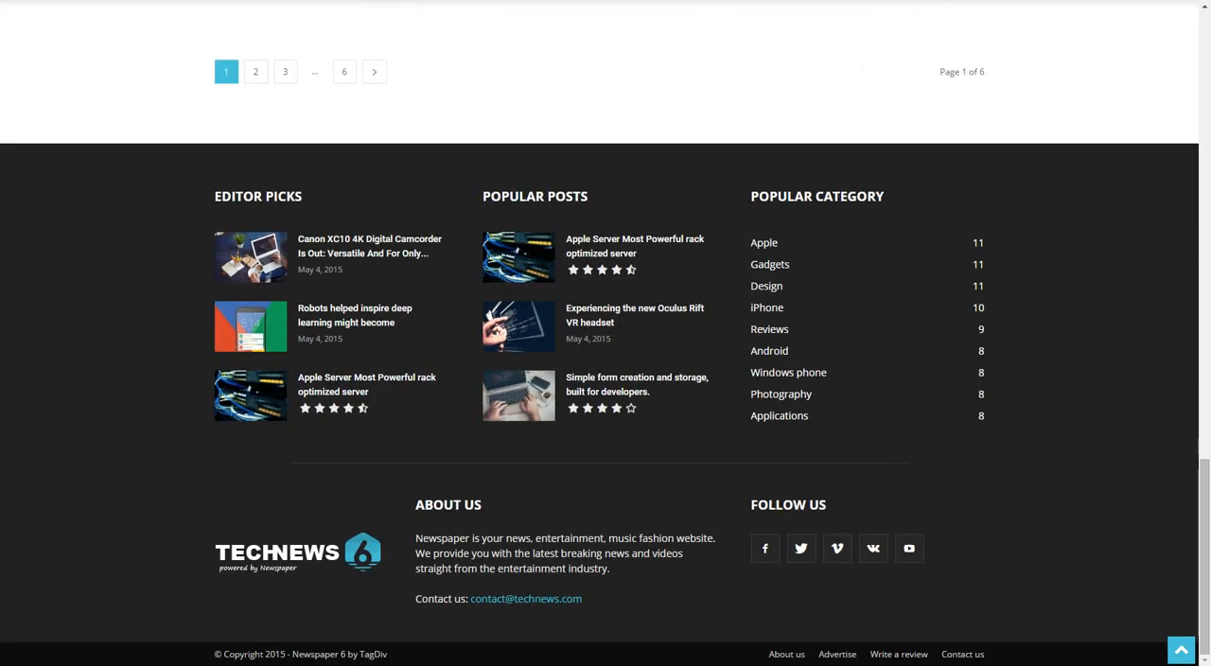
{"action": "scroll", "coordinate": [52, 290], "scroll_direction": "up", "scroll_amount": 18}
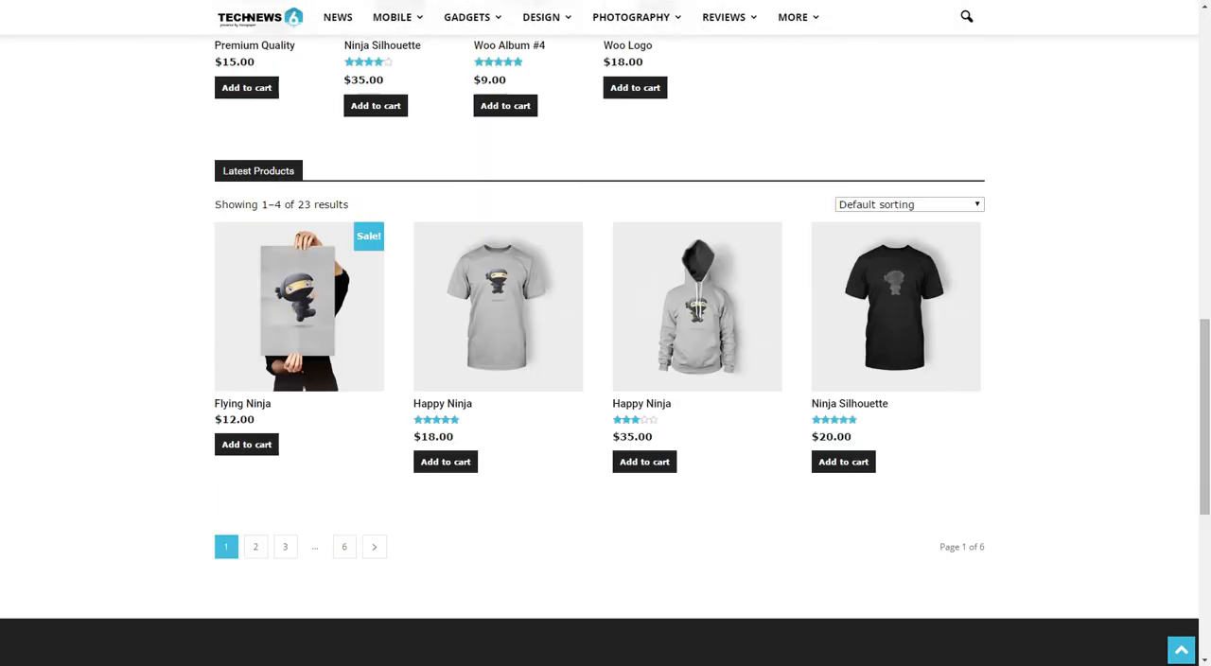
Visit the Tech demo's BuddyPress members page and view the first member's profile.
{"action": "mouse_move", "coordinate": [699, 38]}
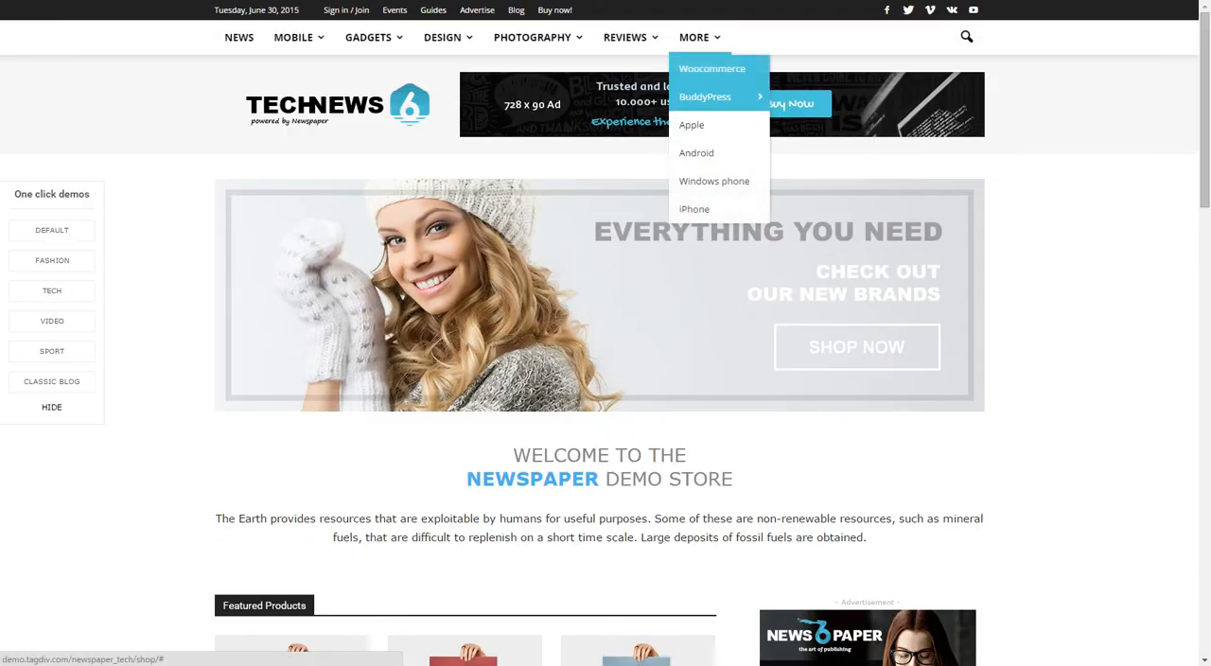
{"action": "mouse_move", "coordinate": [719, 96]}
{"action": "left_click", "coordinate": [808, 96]}
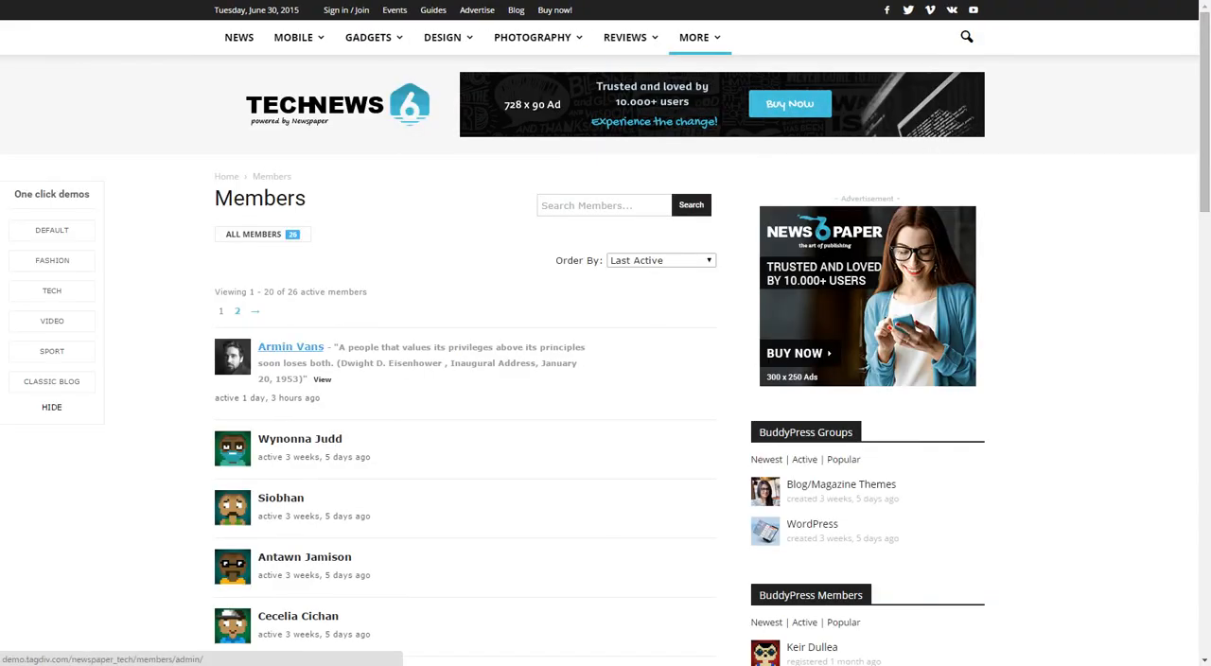
{"action": "left_click", "coordinate": [290, 347]}
{"action": "scroll", "coordinate": [309, 104], "scroll_direction": "down", "scroll_amount": 2}
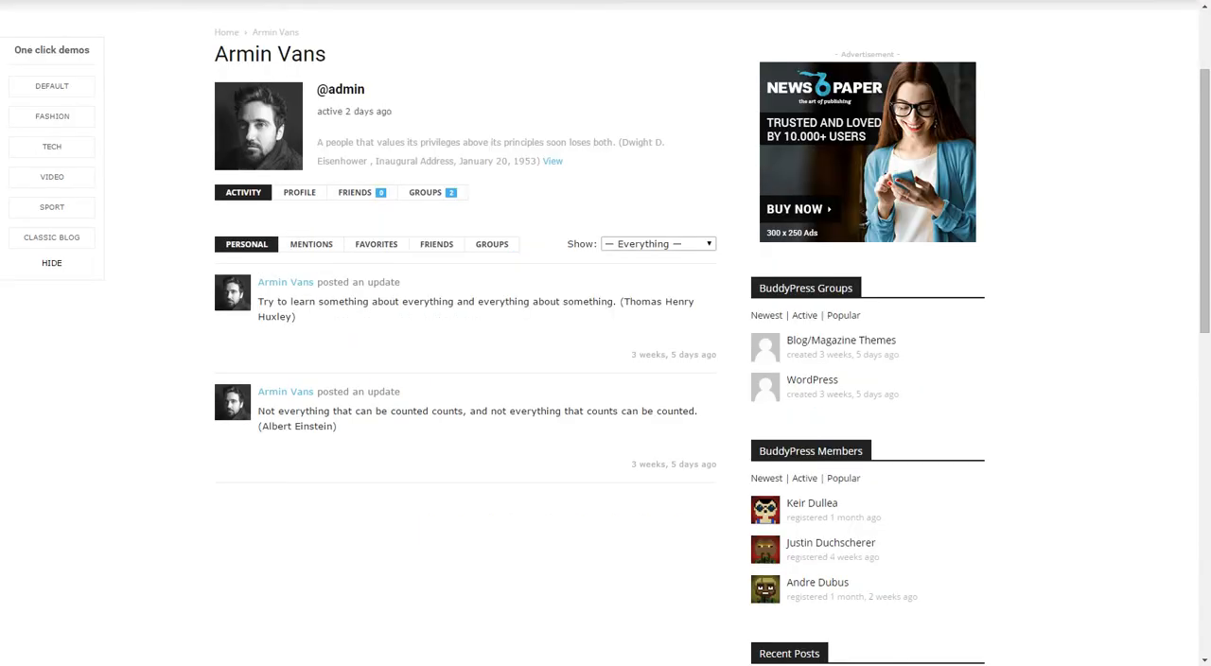
Filter the member's personal activity by Friendships, then by Updates, and return the filter to Everything.
{"action": "left_click", "coordinate": [657, 243]}
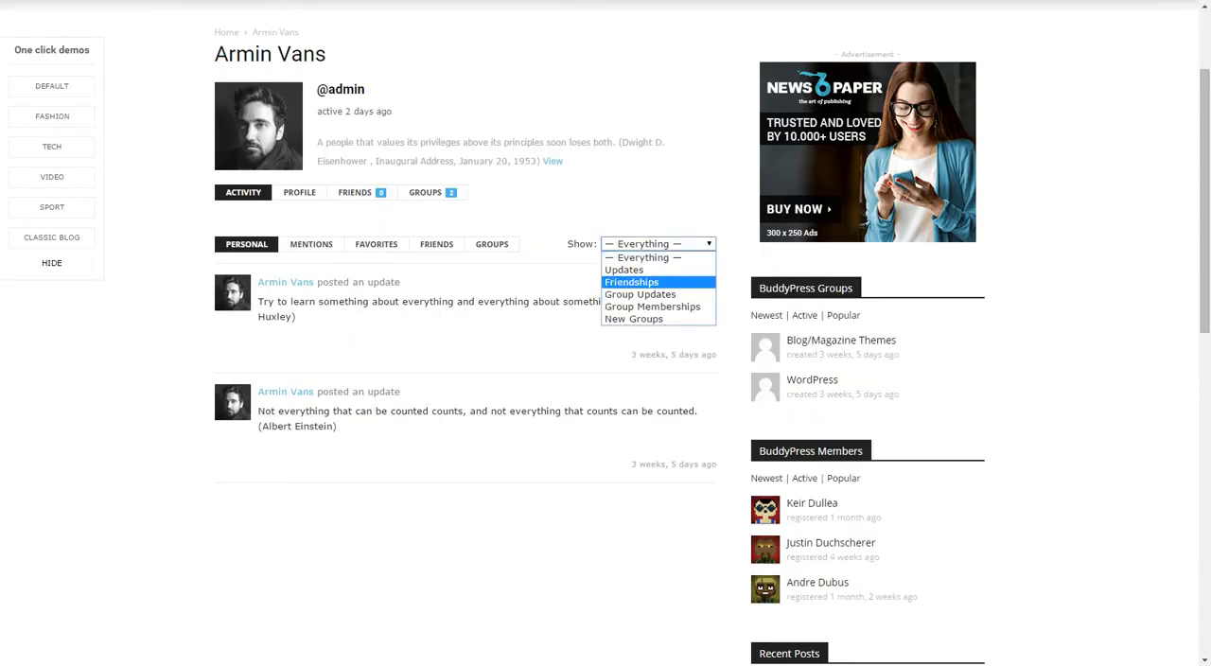
{"action": "left_click", "coordinate": [632, 281]}
{"action": "left_click", "coordinate": [658, 244]}
{"action": "left_click", "coordinate": [632, 271]}
{"action": "left_click", "coordinate": [657, 243]}
{"action": "left_click", "coordinate": [643, 254]}
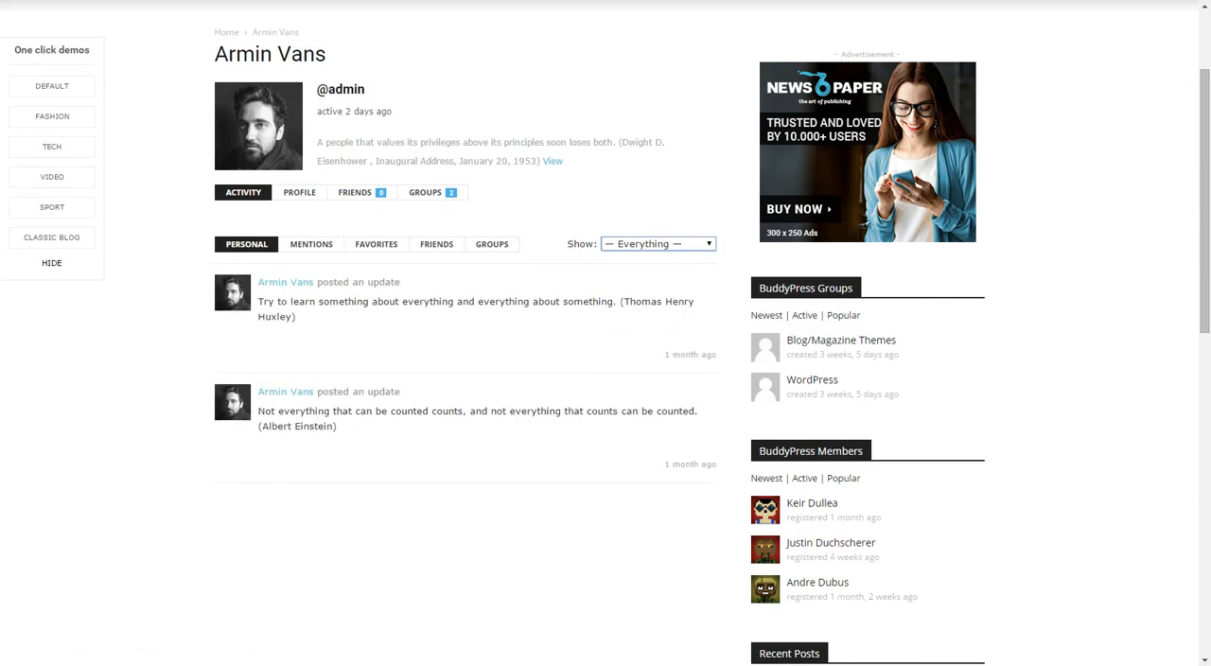
Switch the preview to the Video demo and look over its homepage.
{"action": "scroll", "coordinate": [311, 104], "scroll_direction": "up", "scroll_amount": 2}
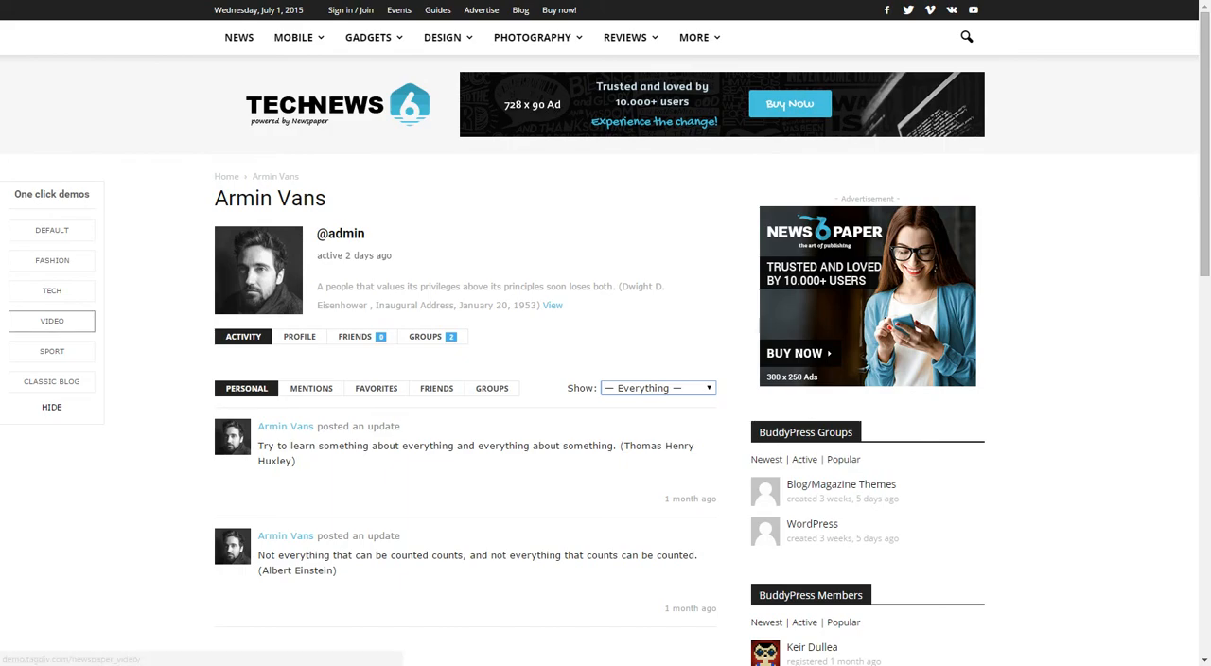
{"action": "left_click", "coordinate": [52, 320]}
{"action": "scroll", "coordinate": [473, 331], "scroll_direction": "down", "scroll_amount": 12}
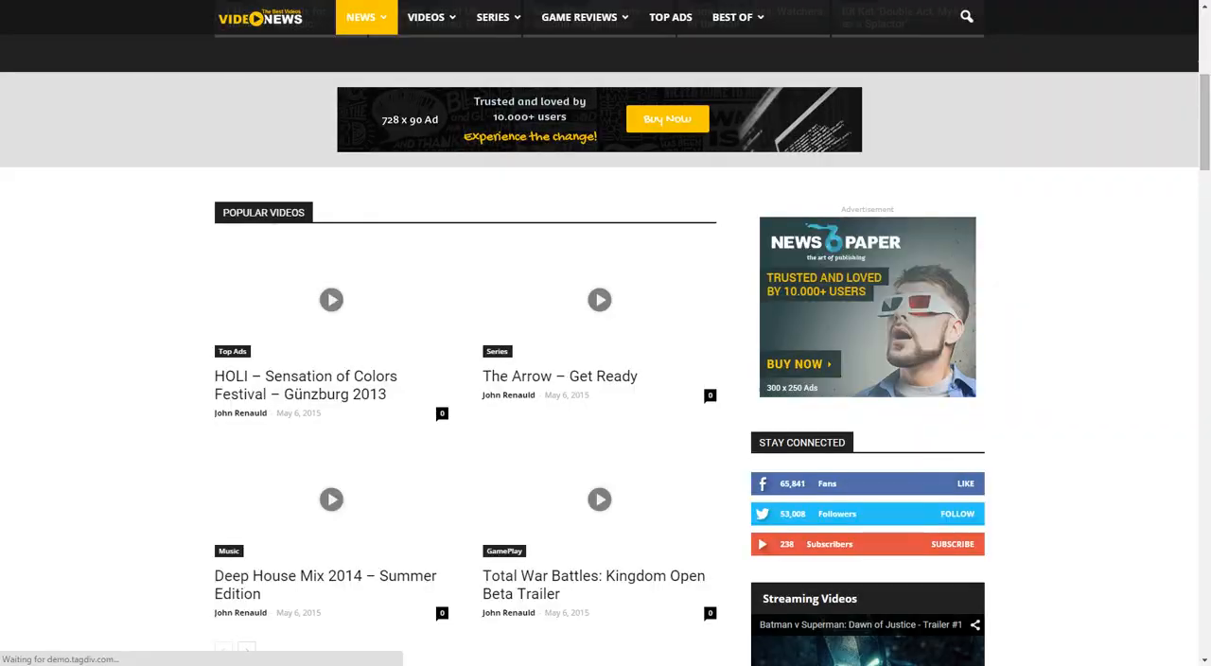
{"action": "scroll", "coordinate": [473, 331], "scroll_direction": "up", "scroll_amount": 10}
{"action": "scroll", "coordinate": [606, 333], "scroll_direction": "up", "scroll_amount": 2}
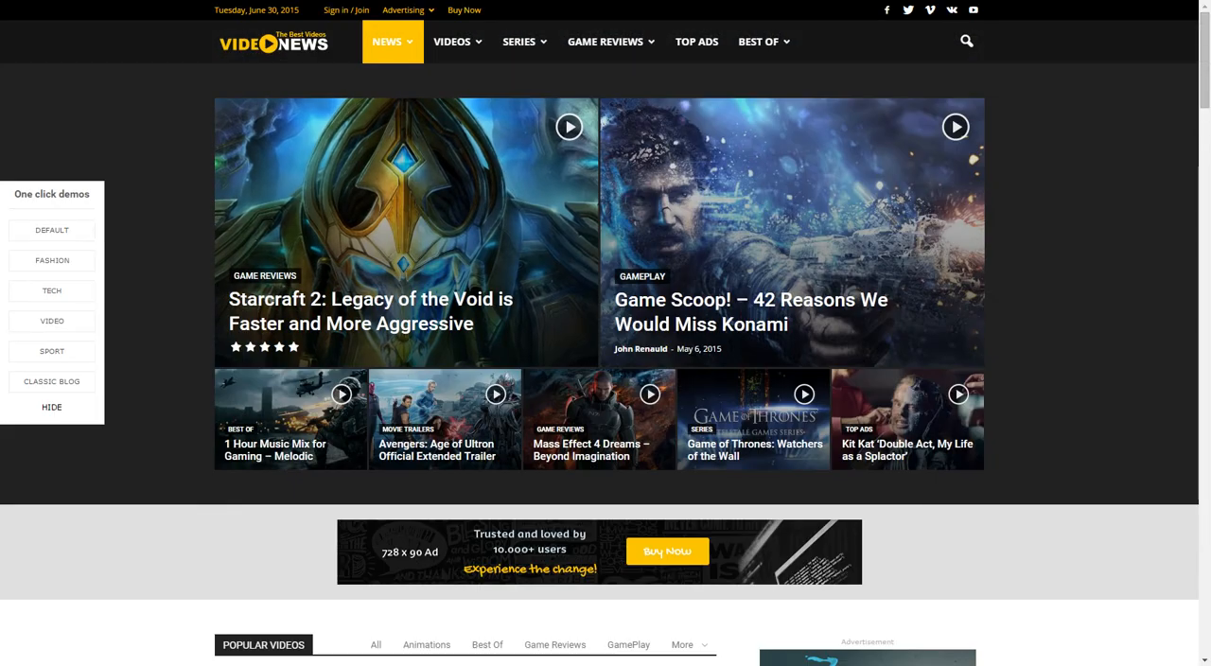
Switch the preview to the Sport demo, then to the Classic Blog demo.
{"action": "left_click", "coordinate": [52, 351]}
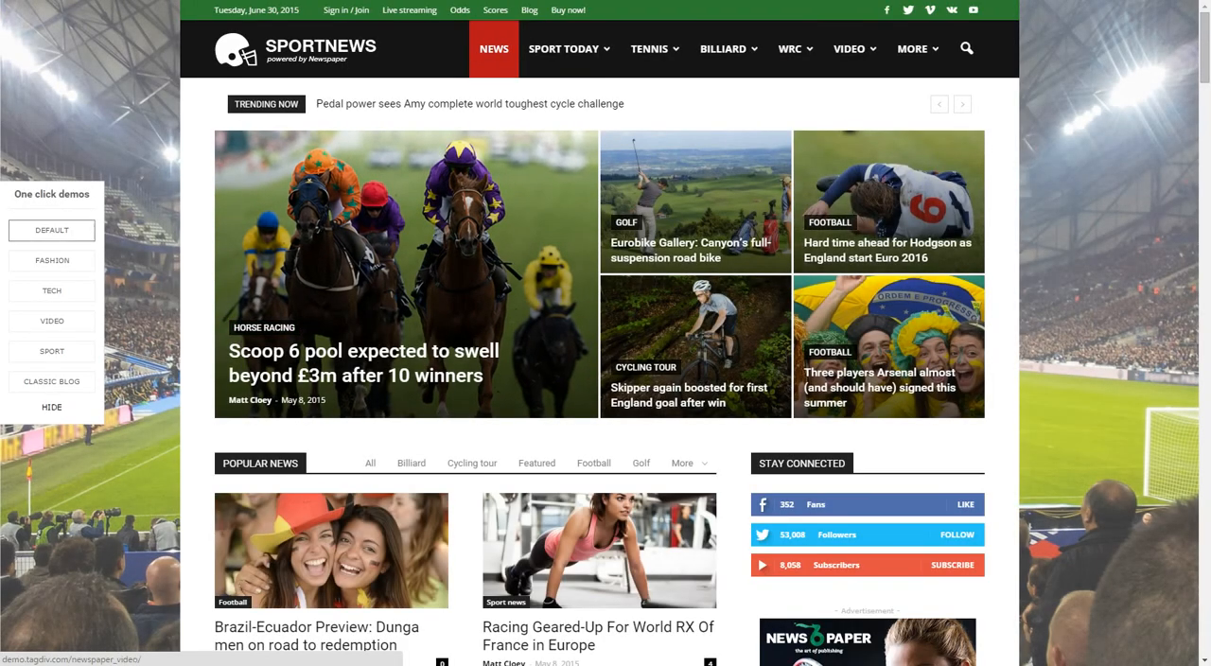
{"action": "scroll", "coordinate": [606, 333], "scroll_direction": "down", "scroll_amount": 2}
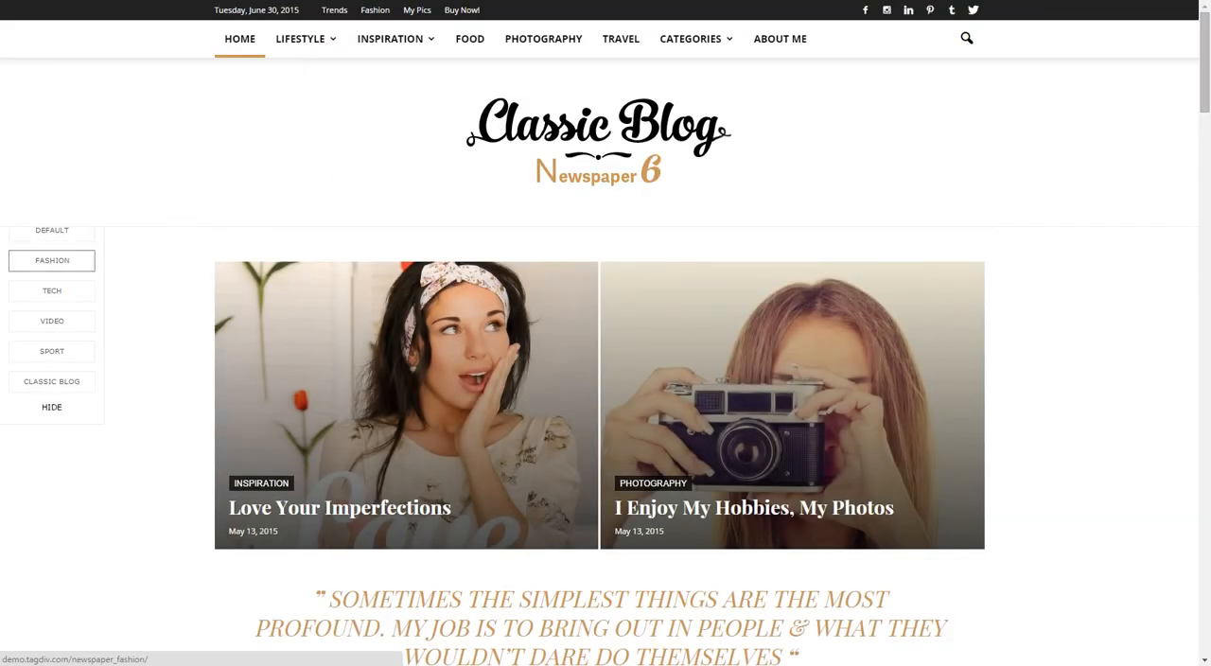
Switch the preview to the Fashion demo and examine its homepage from the header grid down to the footer.
{"action": "left_click", "coordinate": [52, 260]}
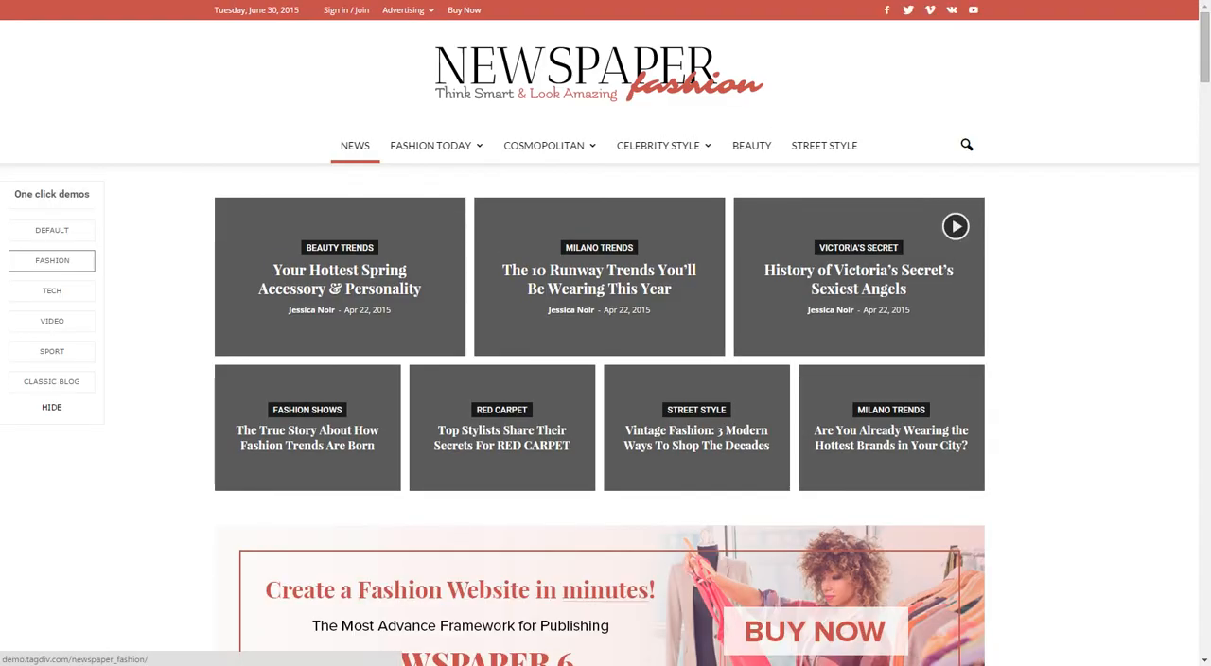
{"action": "scroll", "coordinate": [605, 332], "scroll_direction": "down", "scroll_amount": 15}
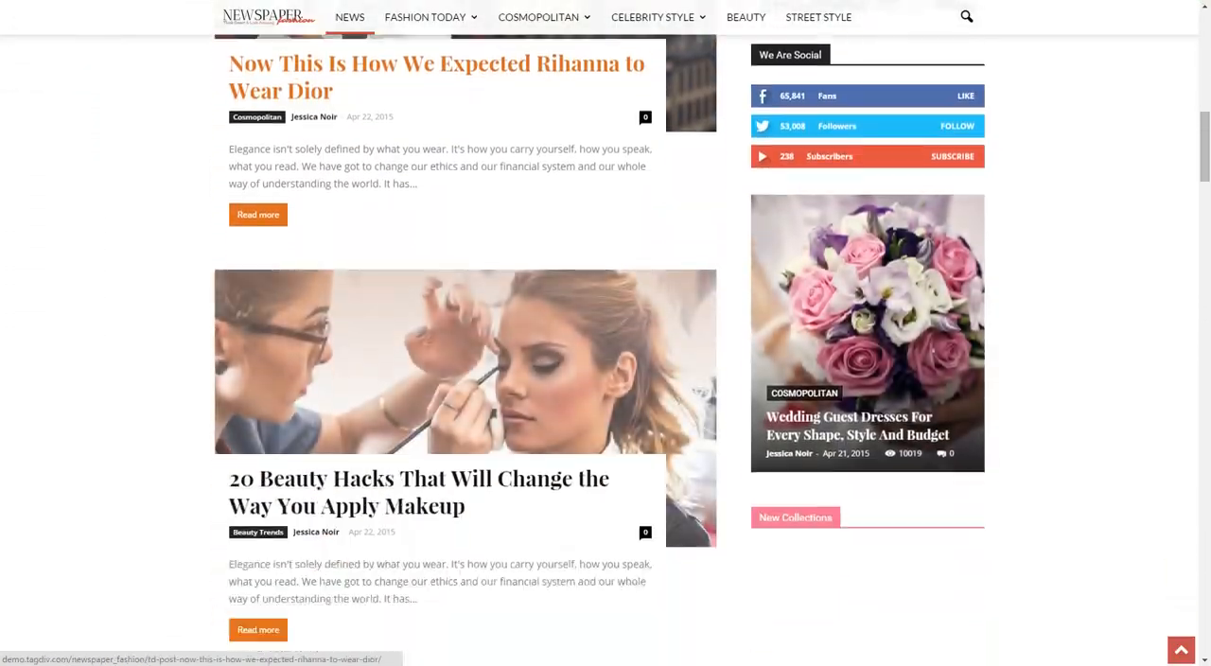
{"action": "scroll", "coordinate": [605, 333], "scroll_direction": "down", "scroll_amount": 15}
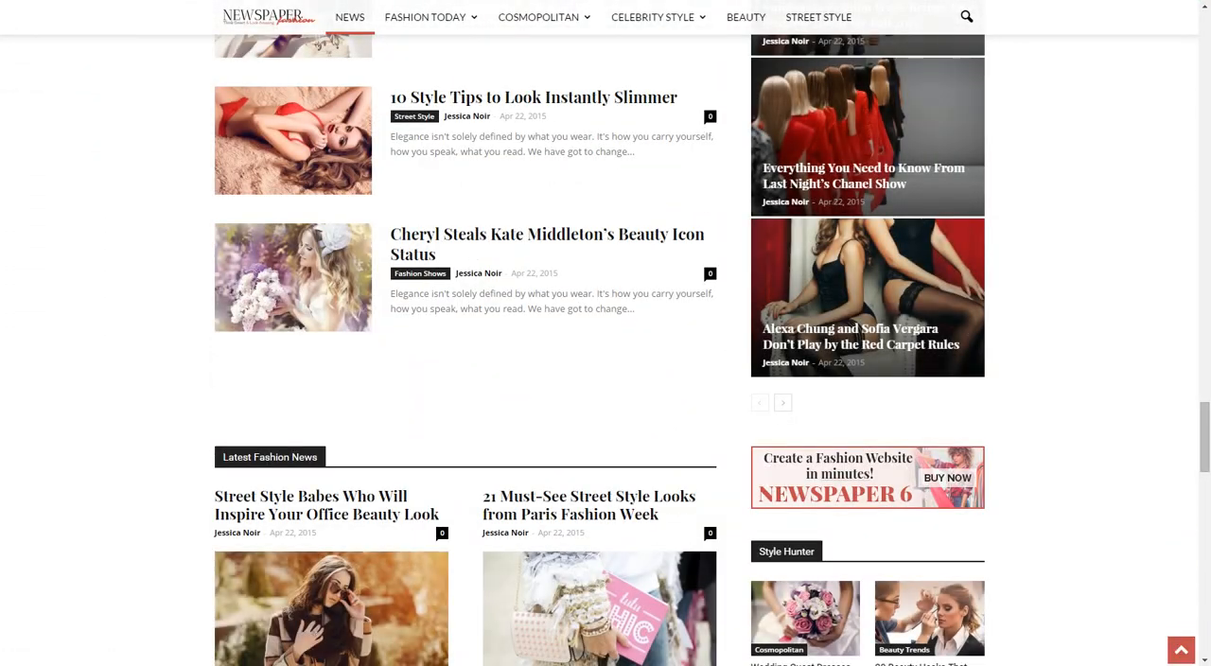
{"action": "scroll", "coordinate": [606, 333], "scroll_direction": "down", "scroll_amount": 3}
{"action": "scroll", "coordinate": [605, 333], "scroll_direction": "down", "scroll_amount": 10}
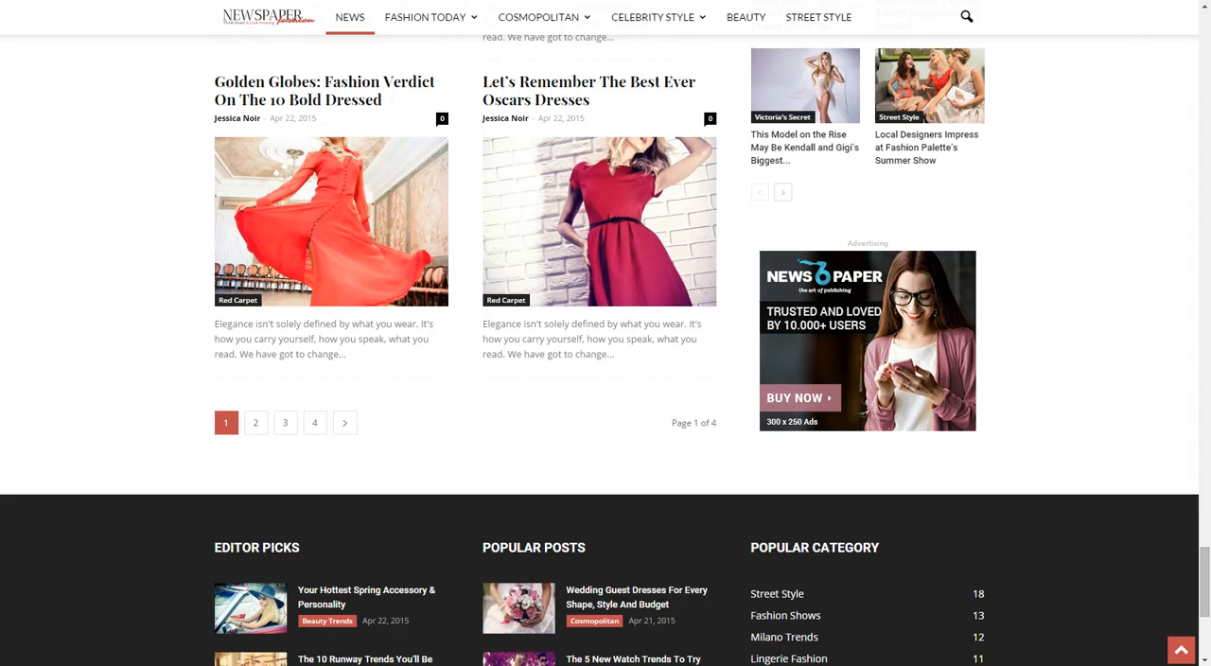
{"action": "scroll", "coordinate": [606, 333], "scroll_direction": "up", "scroll_amount": 20}
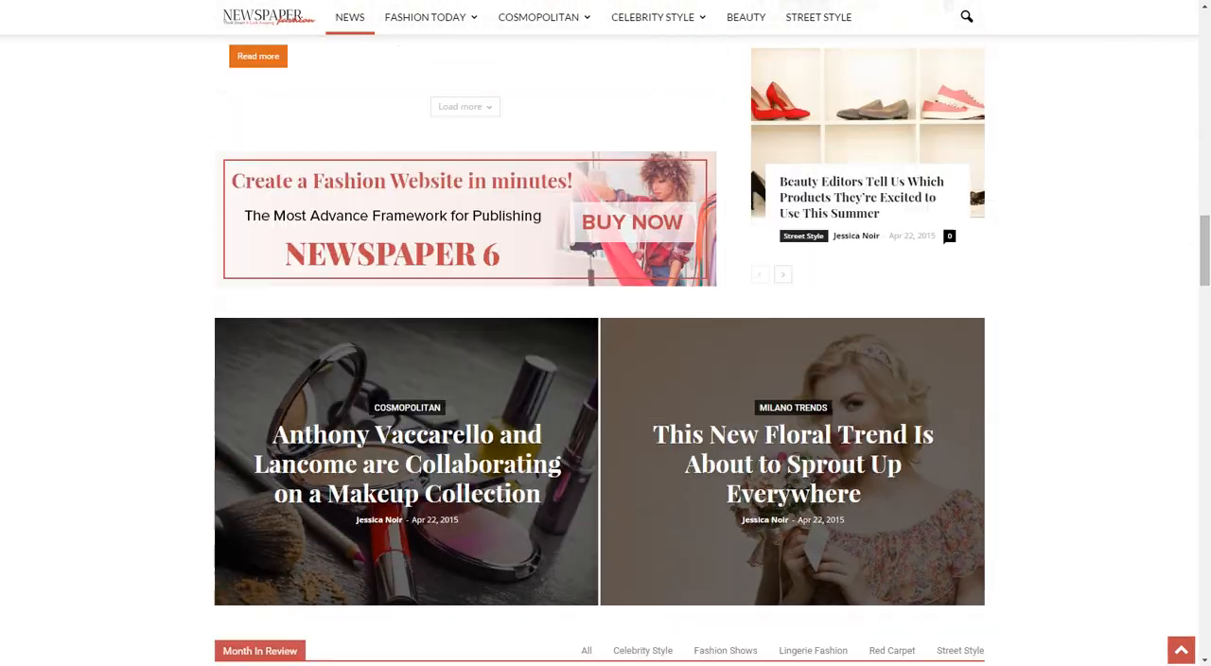
{"action": "scroll", "coordinate": [606, 333], "scroll_direction": "down", "scroll_amount": 2}
{"action": "scroll", "coordinate": [605, 333], "scroll_direction": "up", "scroll_amount": 2}
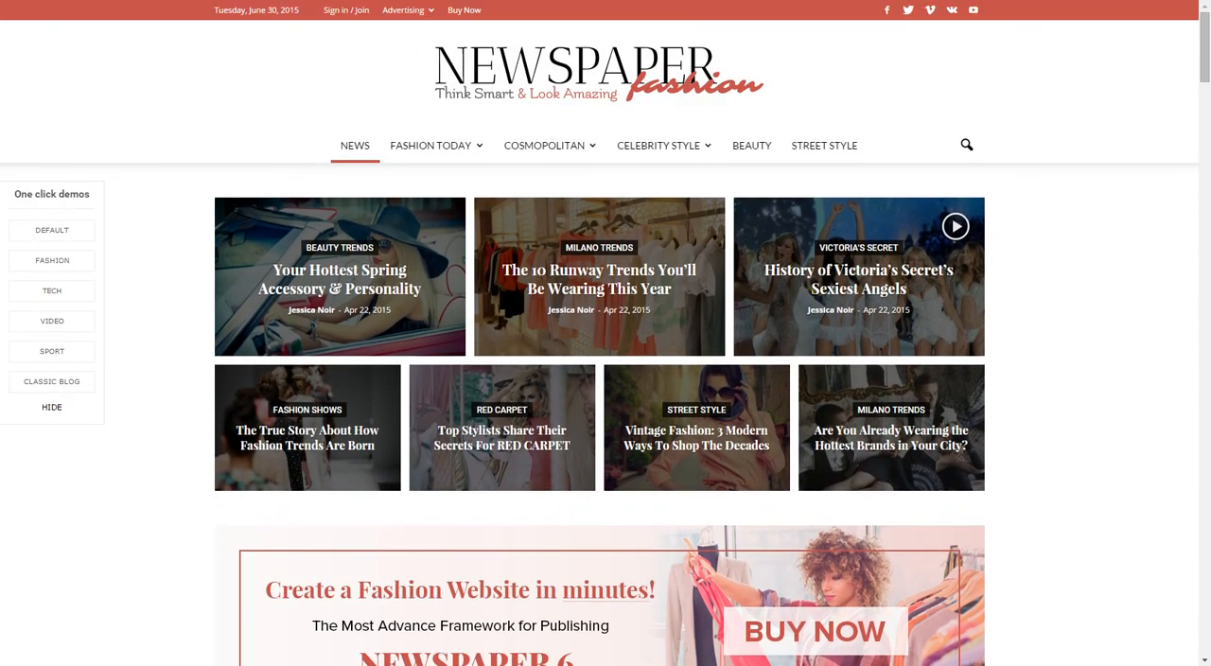